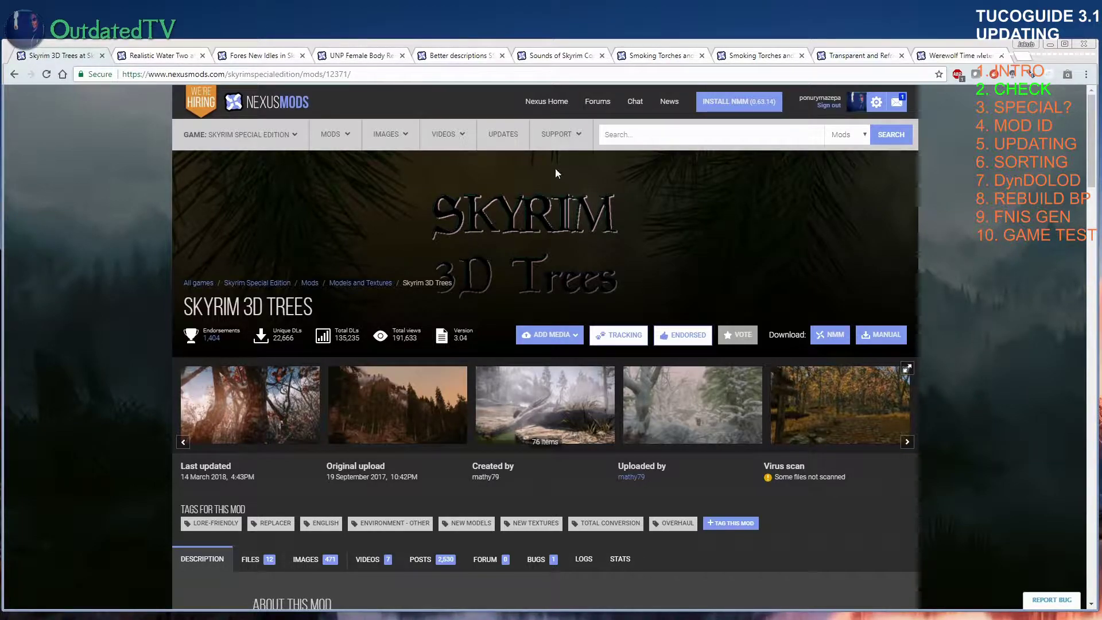
Step: Look through the installed mods' versions in Mod Organizer and check all of them for updates
mouse_move(508, 143)
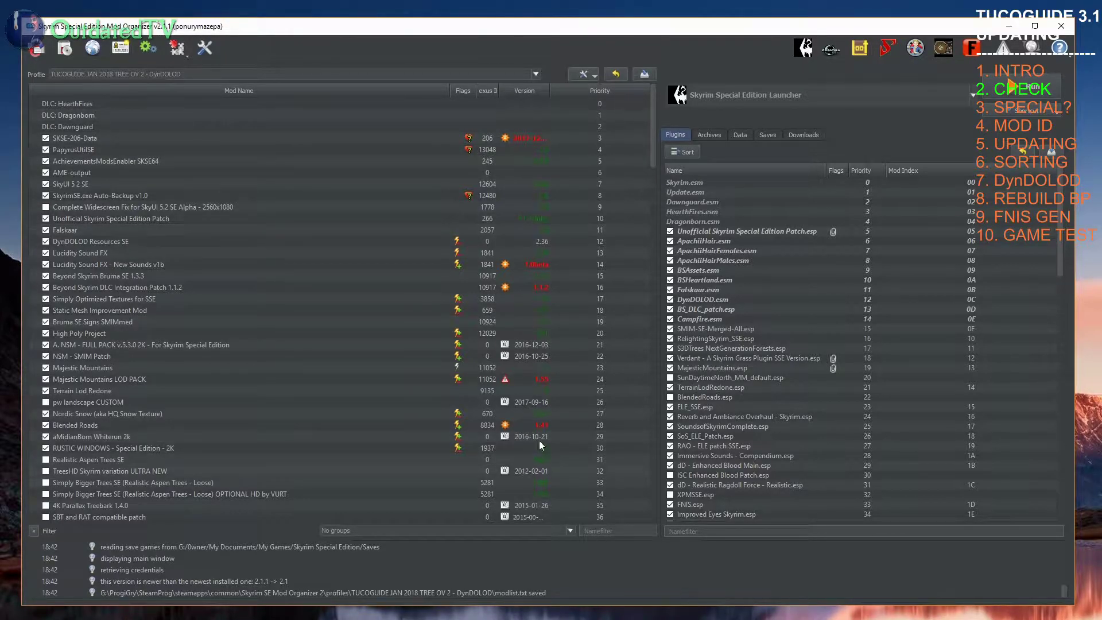
left_click_drag(652, 150, 672, 191)
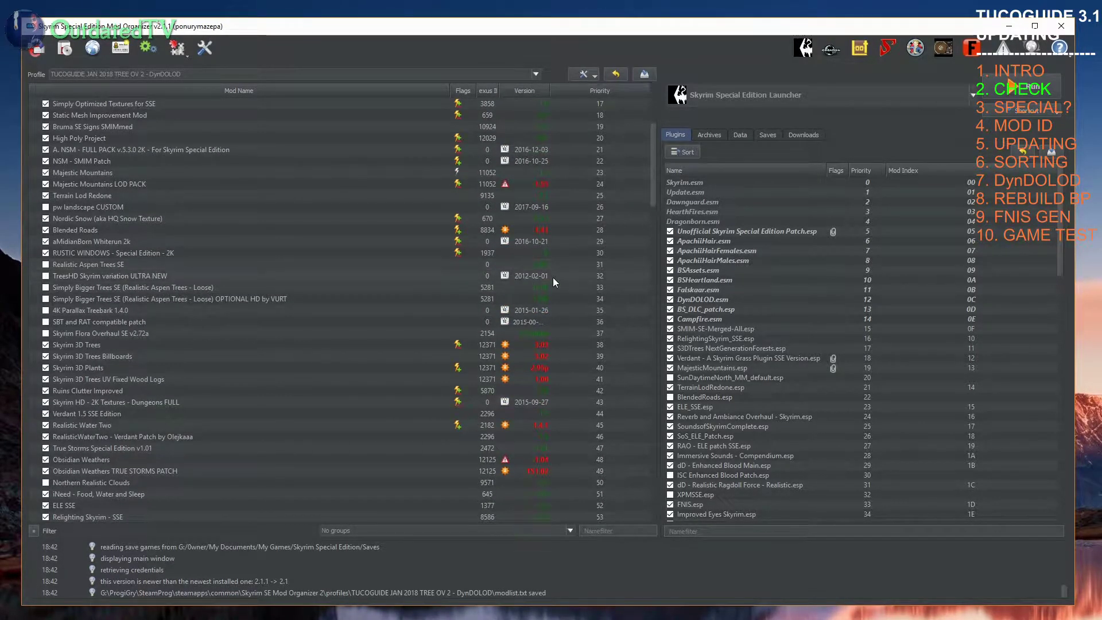
left_click_drag(653, 198, 653, 175)
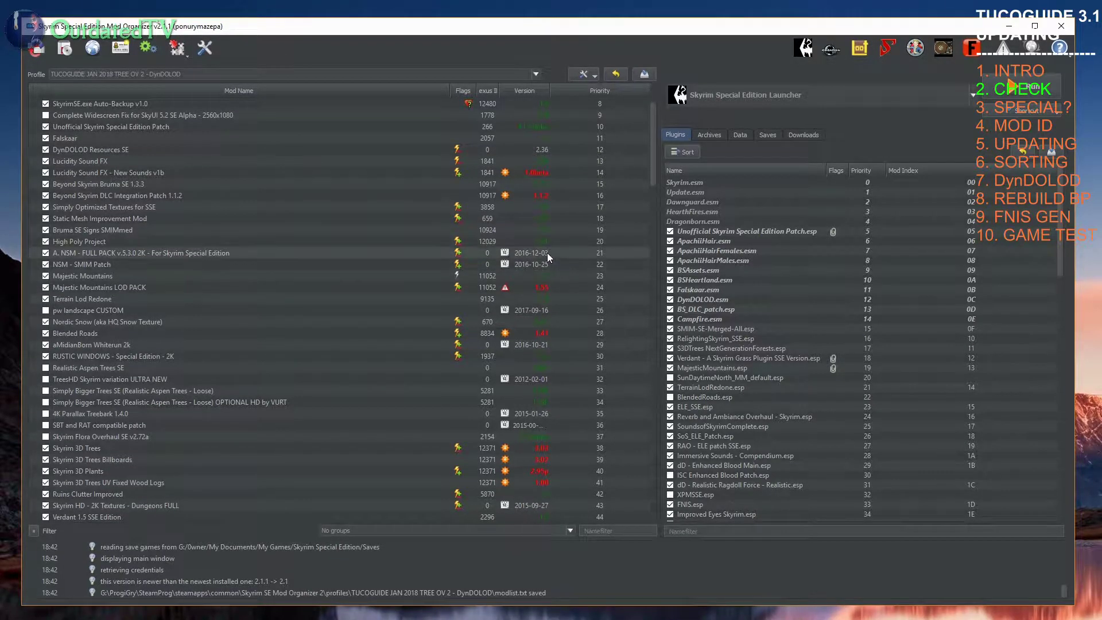
mouse_move(652, 163)
left_mouse_down()
mouse_move(652, 140)
mouse_move(652, 157)
left_mouse_up()
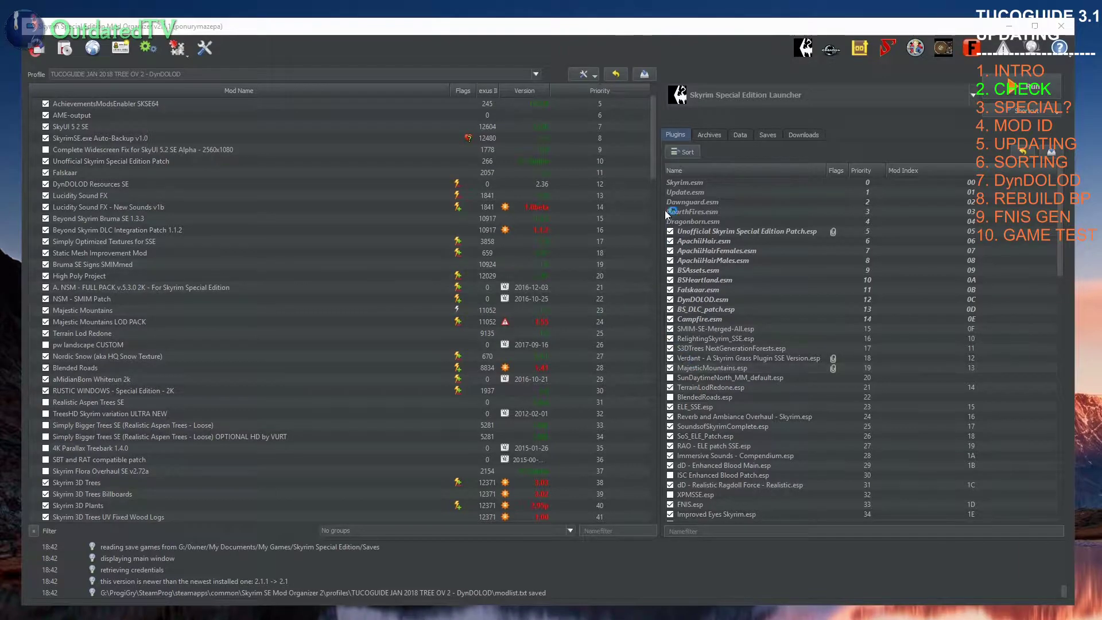
left_click(595, 75)
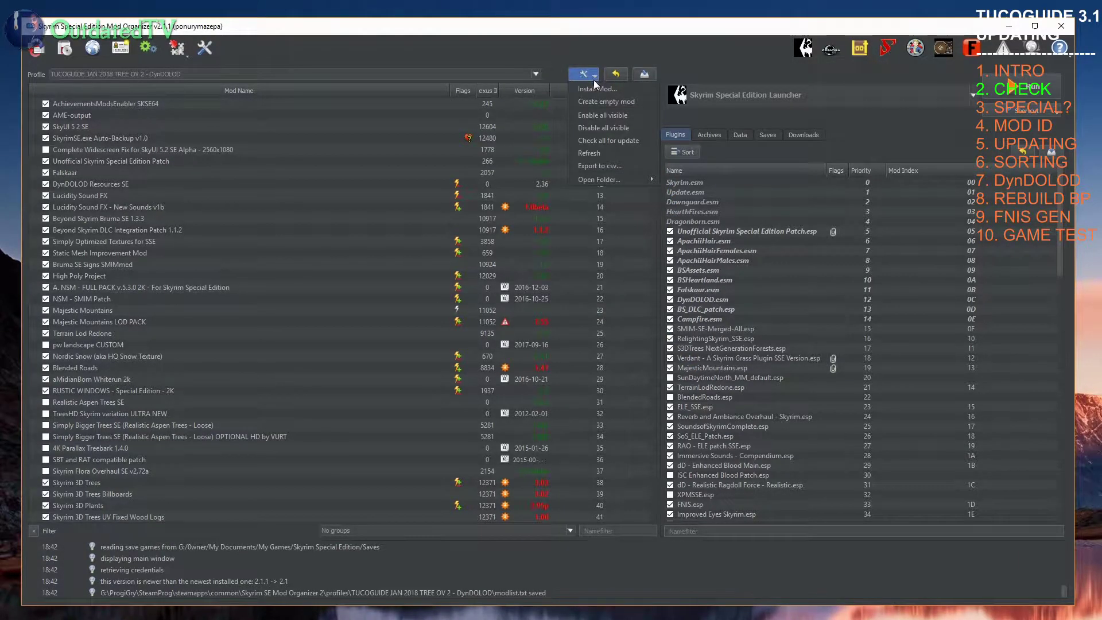
left_click(594, 81)
left_click(593, 77)
left_click(608, 140)
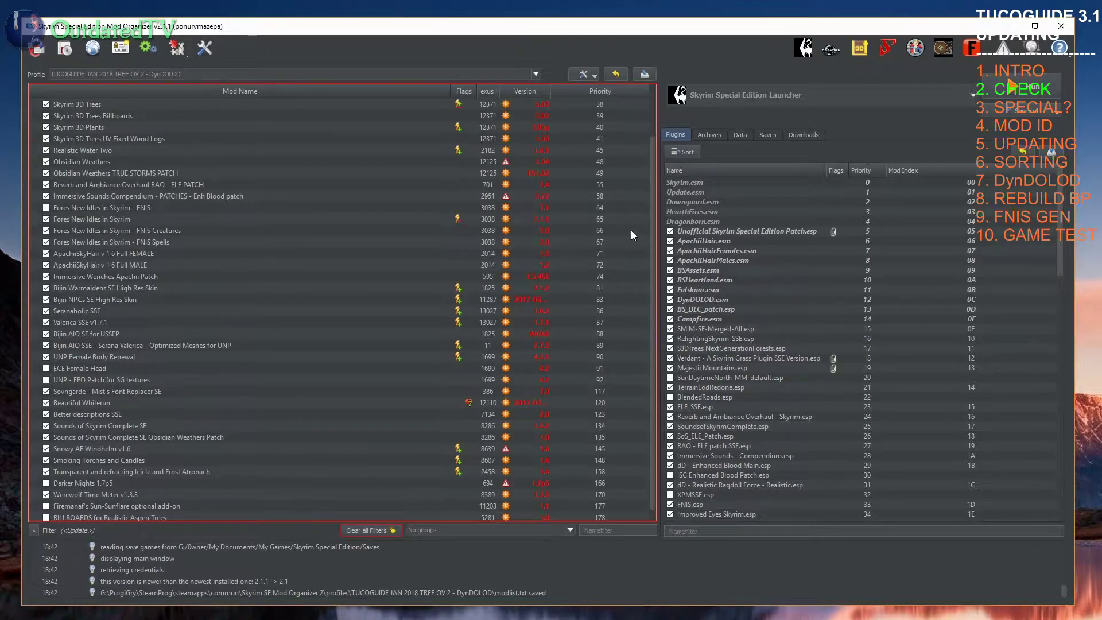
Step: Review the mods flagged for update and compare them with the downloaded archives
left_click_drag(651, 167, 652, 85)
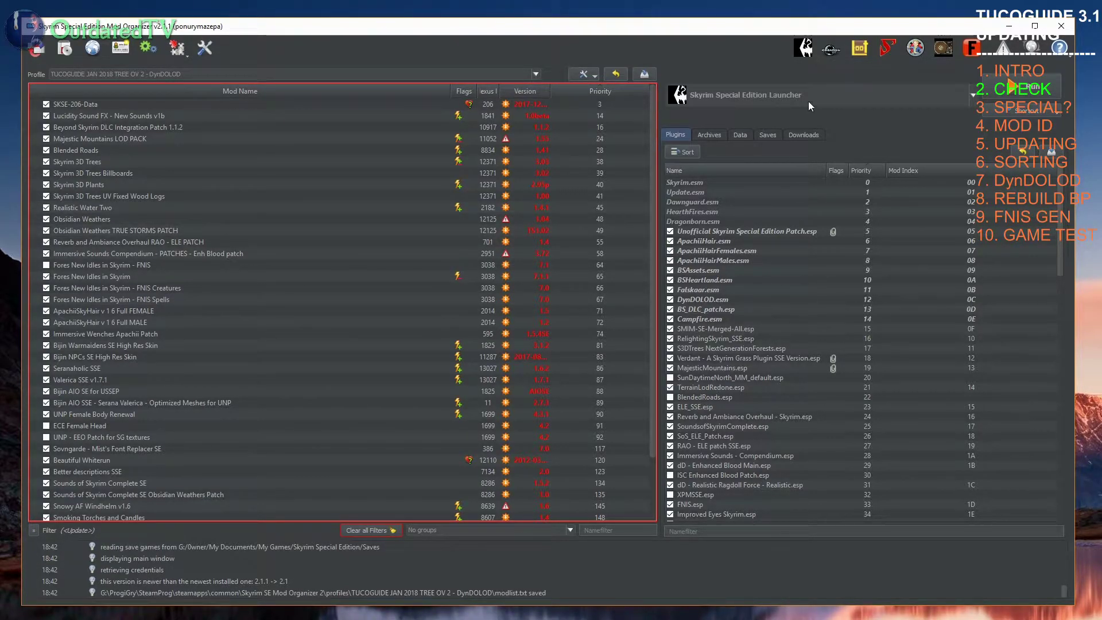
left_click(814, 133)
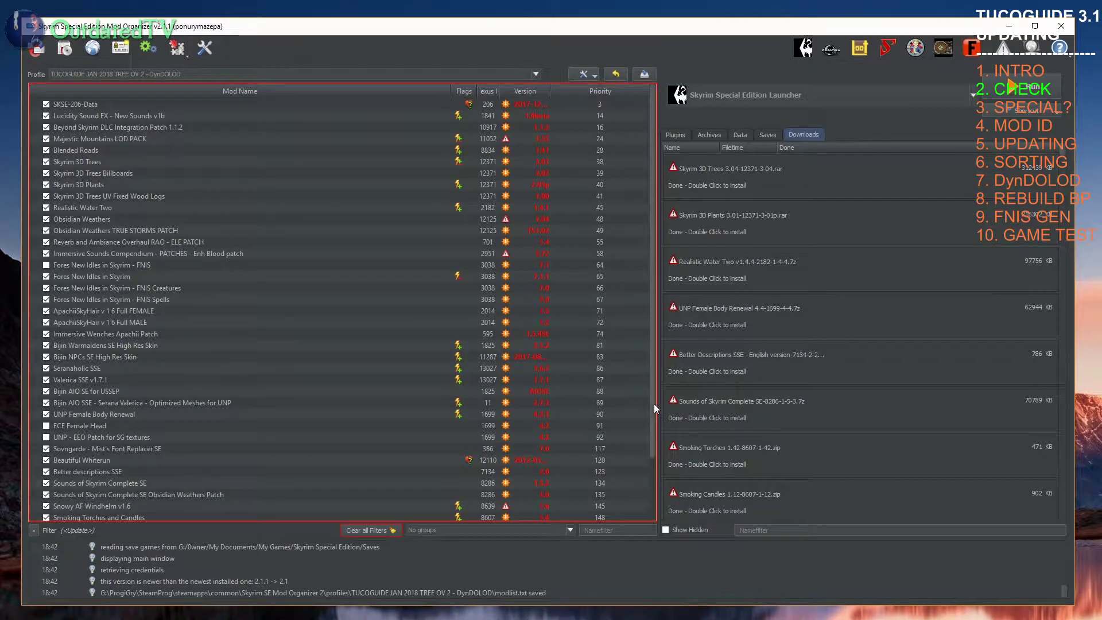
left_click_drag(655, 415, 666, 487)
scroll(659, 469, "up", 2)
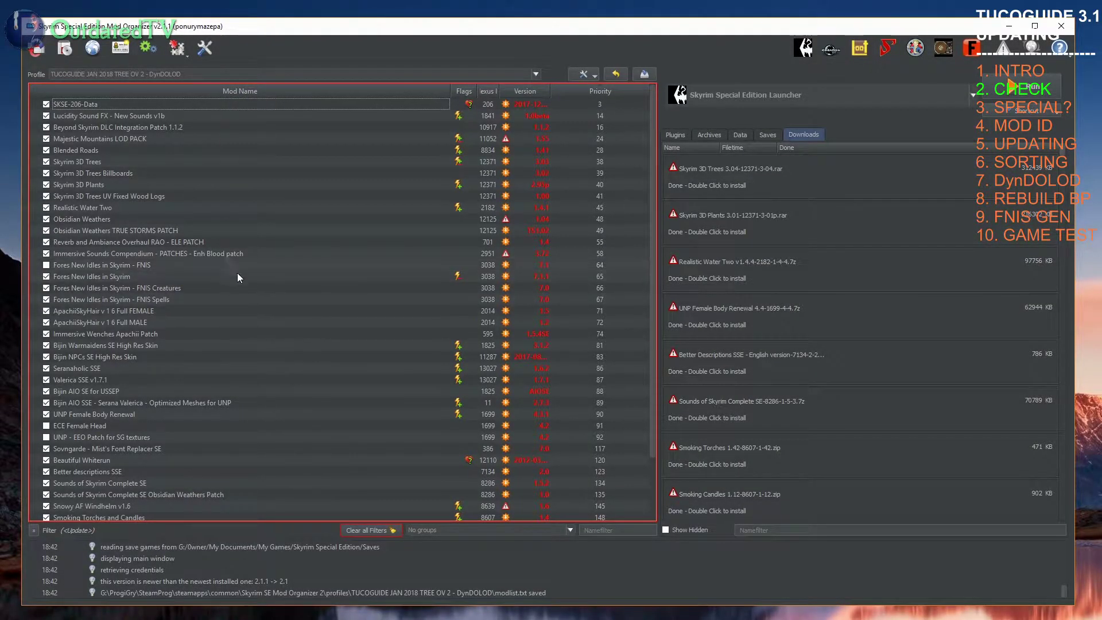
mouse_move(541, 277)
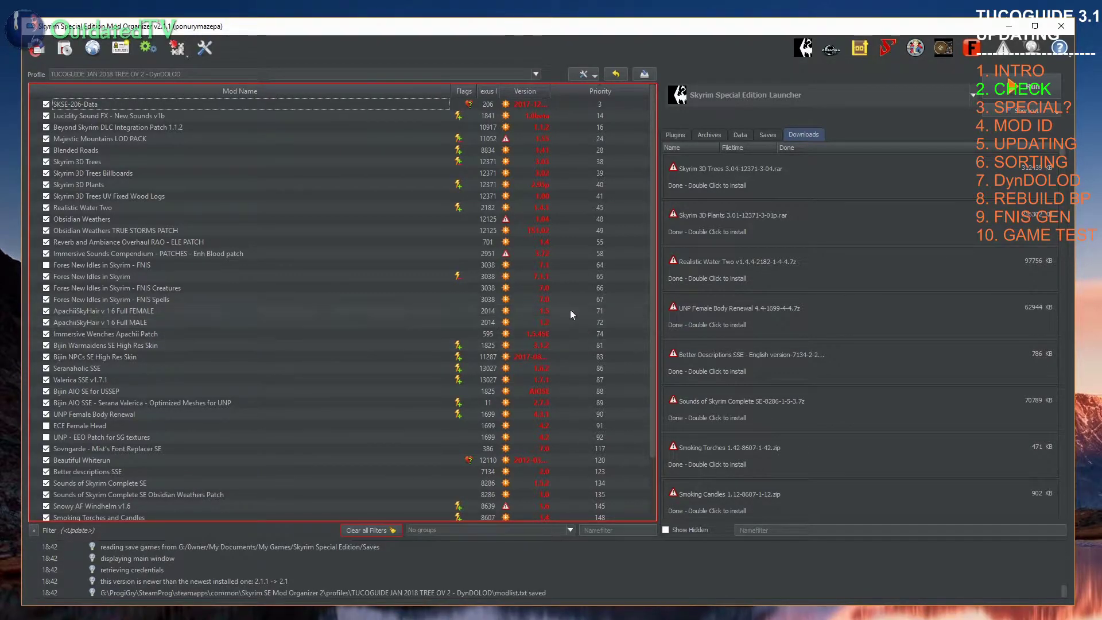
mouse_move(546, 322)
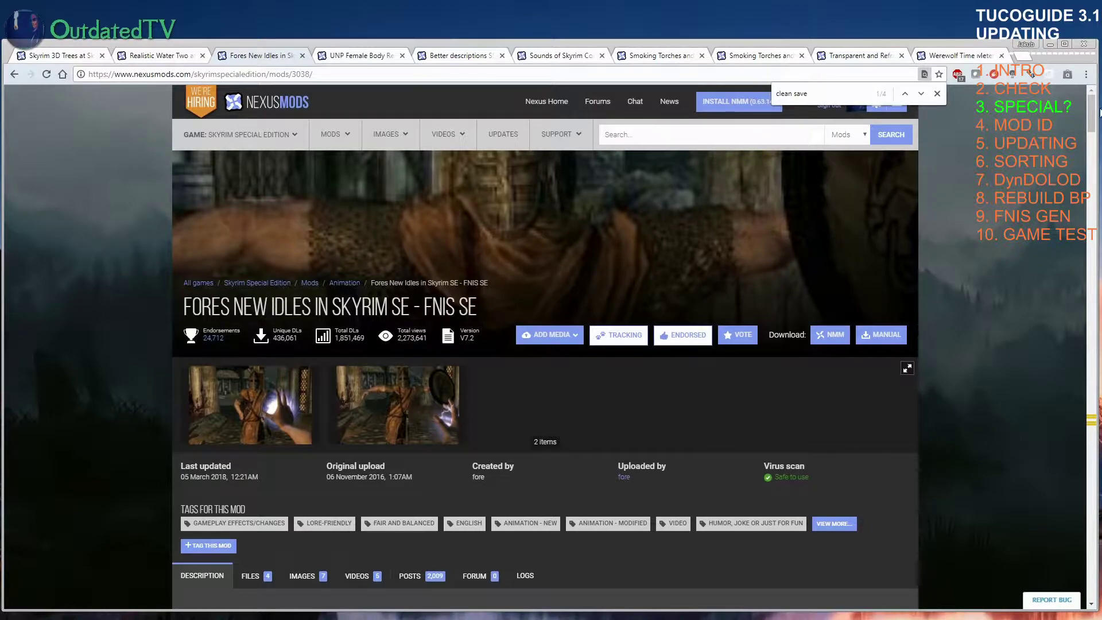
Step: In the browser, search the Fores New Idles in Skyrim SE mod page for "clean save" instructions
left_click_drag(1096, 111, 1096, 108)
scroll(698, 429, "down", 8)
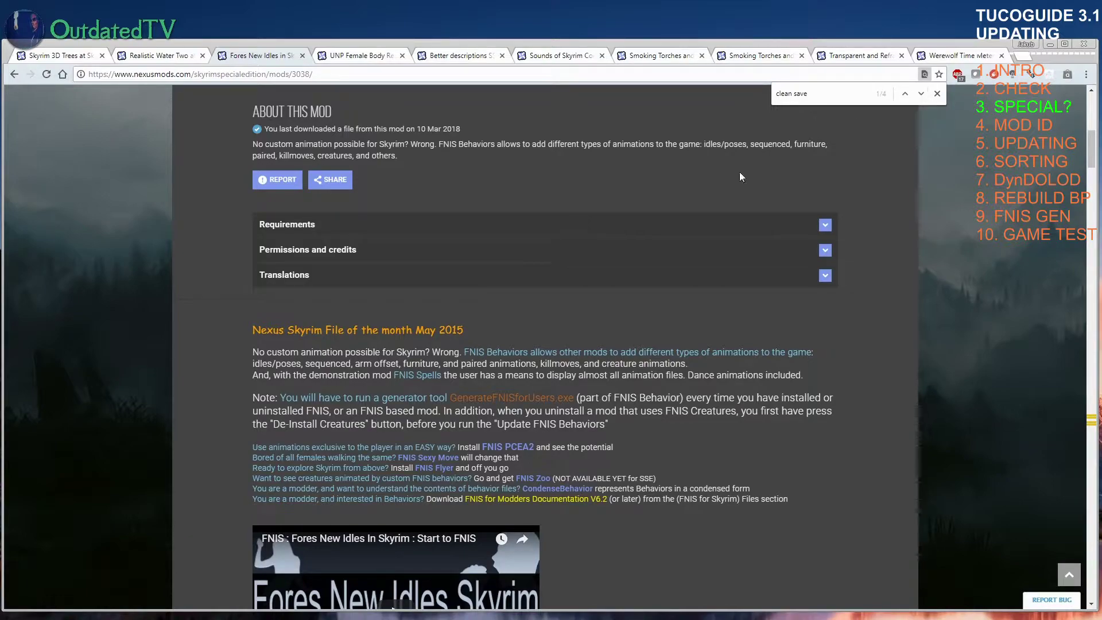
key("Return")
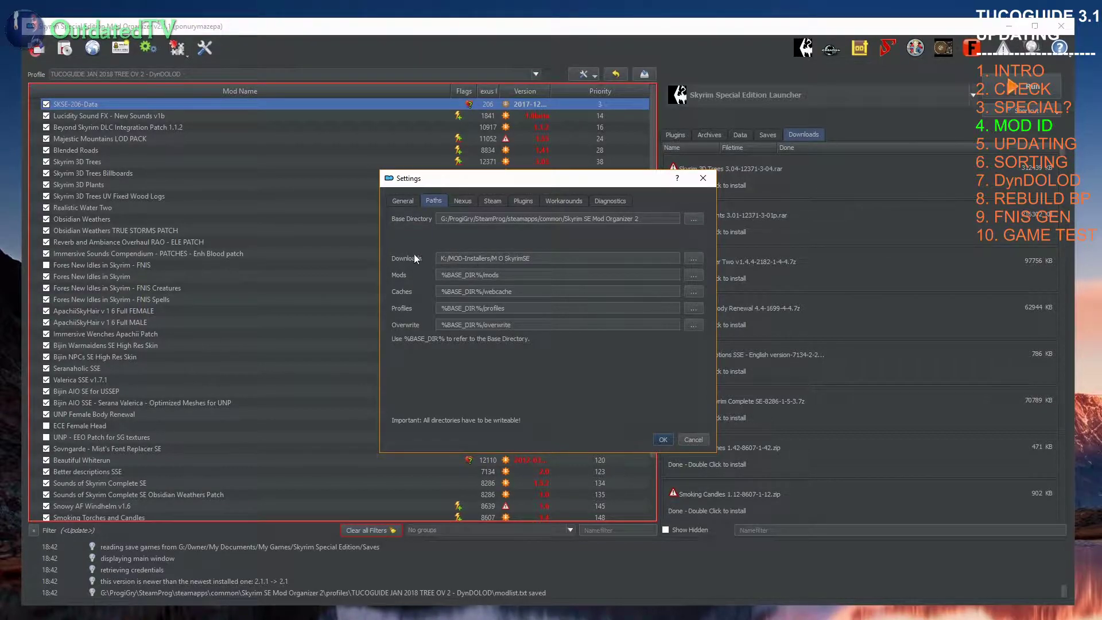
Step: Accept the folder paths in Mod Organizer's settings and refresh the downloads list by switching to the plugins and back
left_click(670, 438)
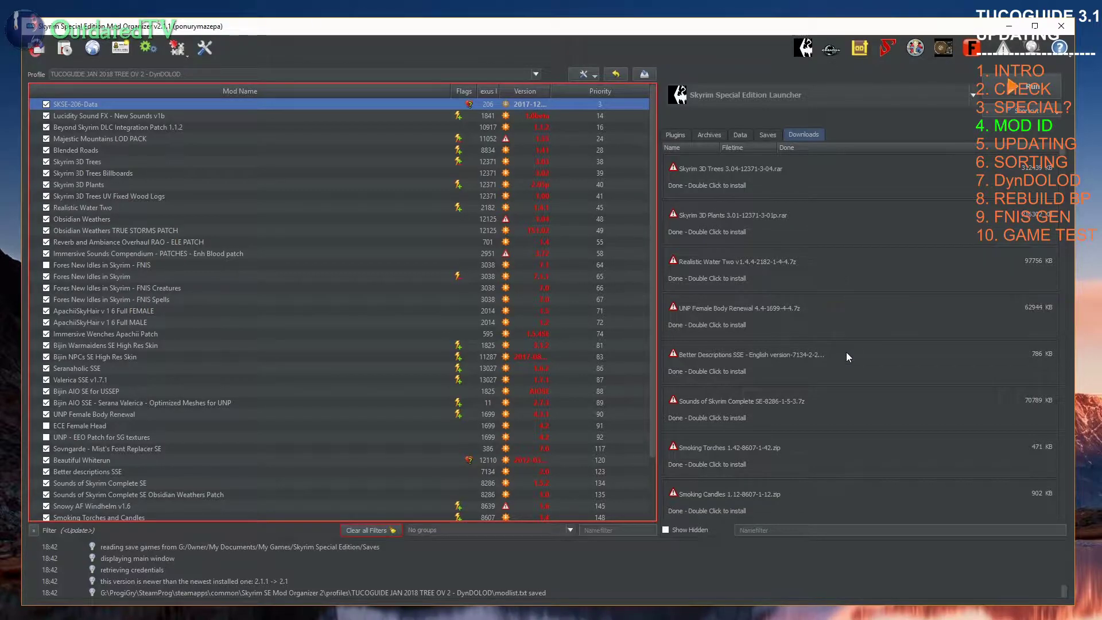
left_click(679, 136)
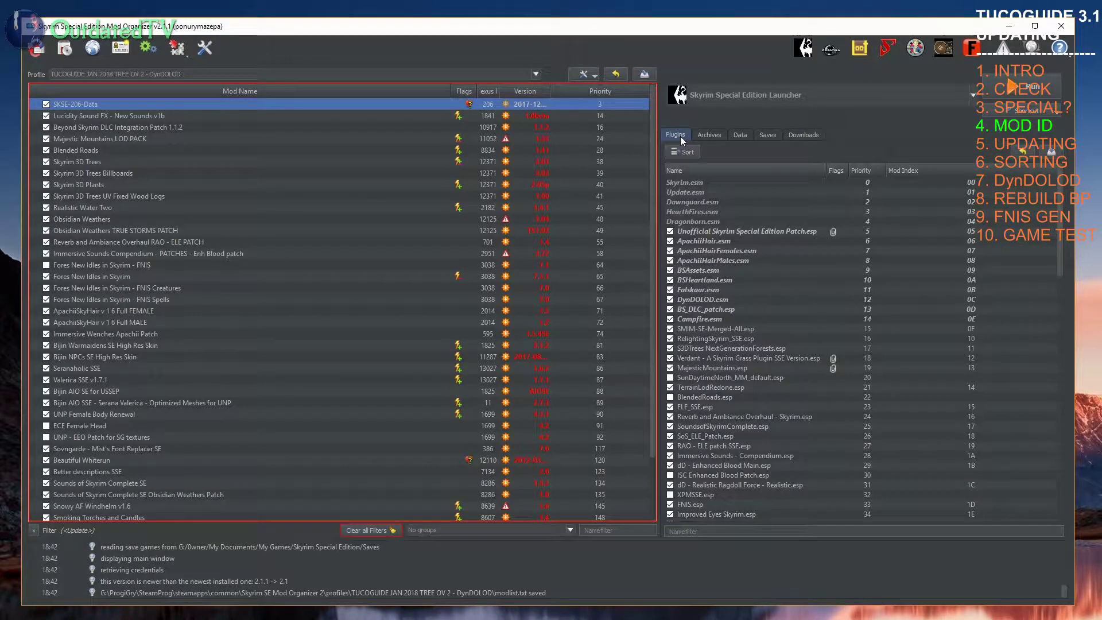
left_click(807, 136)
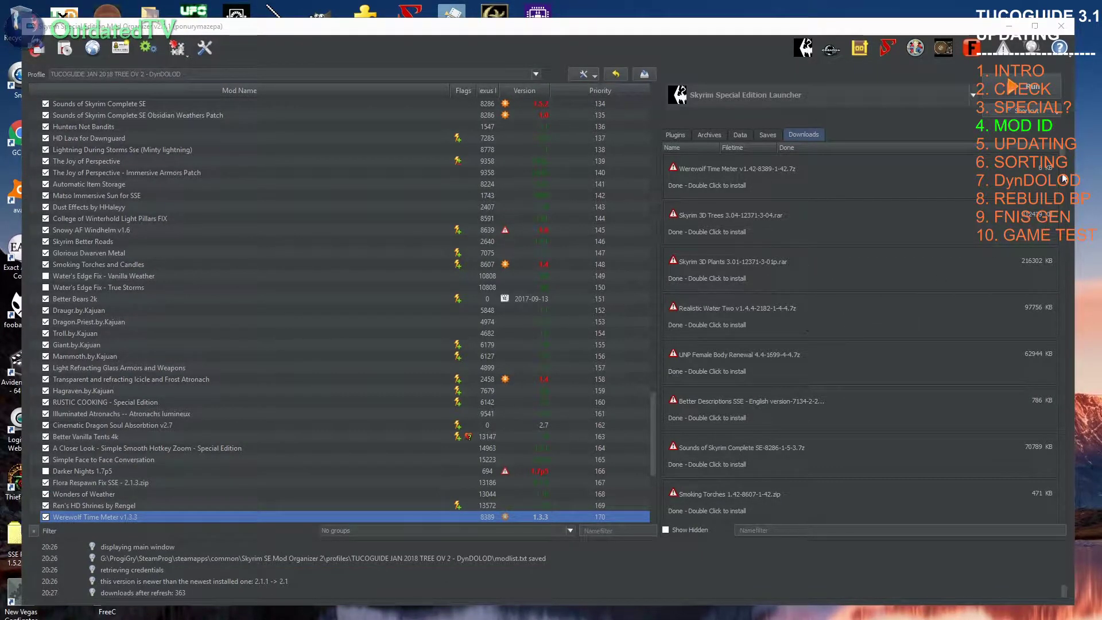
left_click(678, 136)
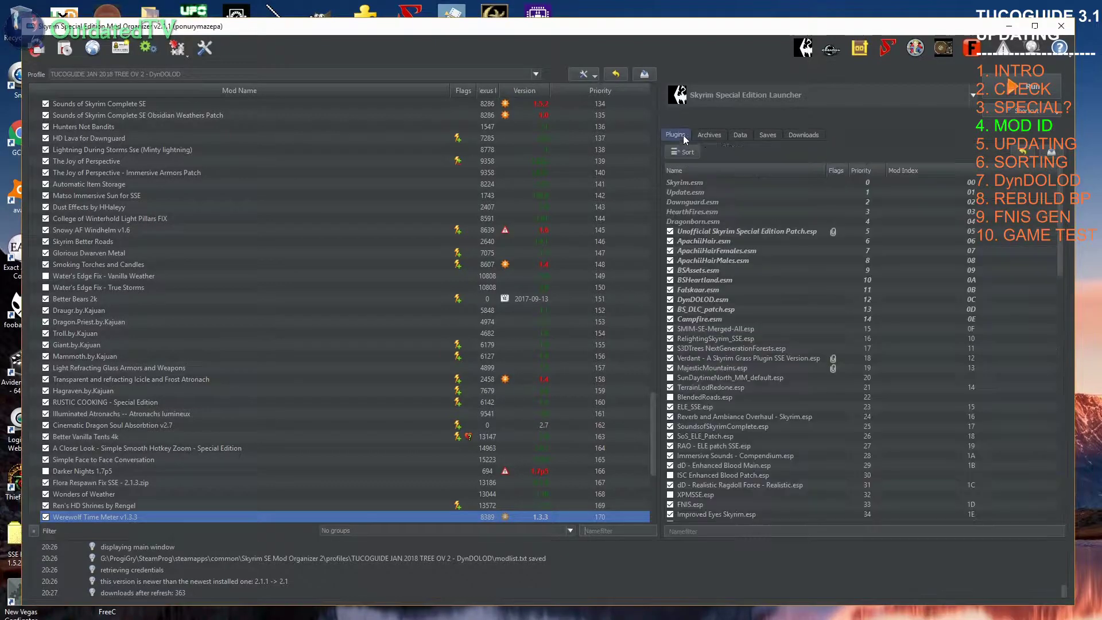
left_click(803, 137)
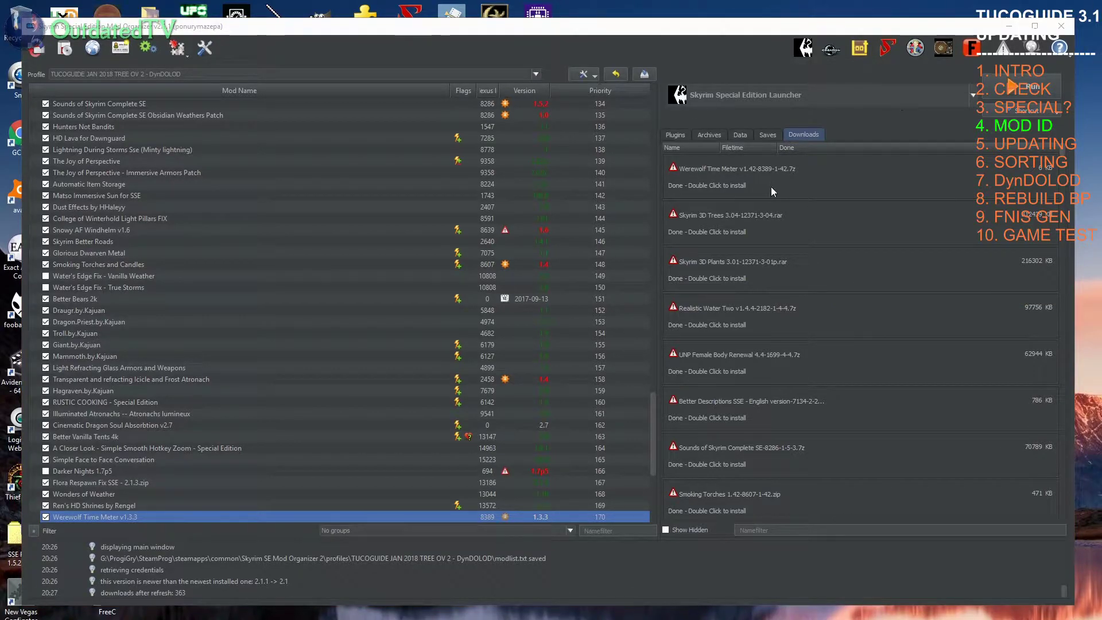
Step: Query the info for the Werewolf Time Meter v1.42 download and assign it mod ID 8389
right_click(719, 177)
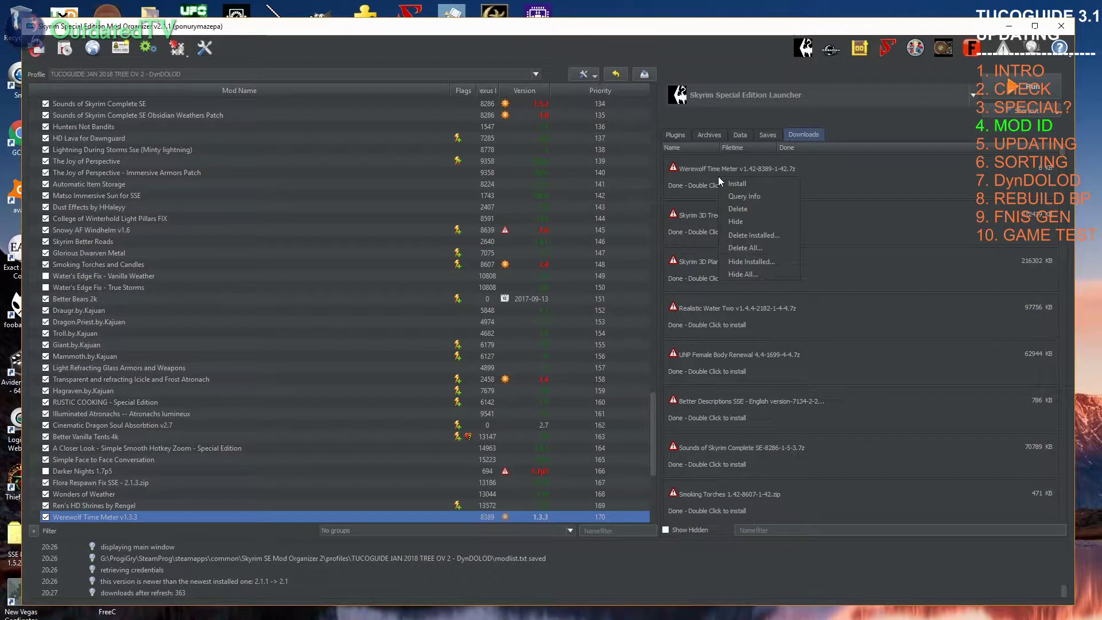
left_click(749, 185)
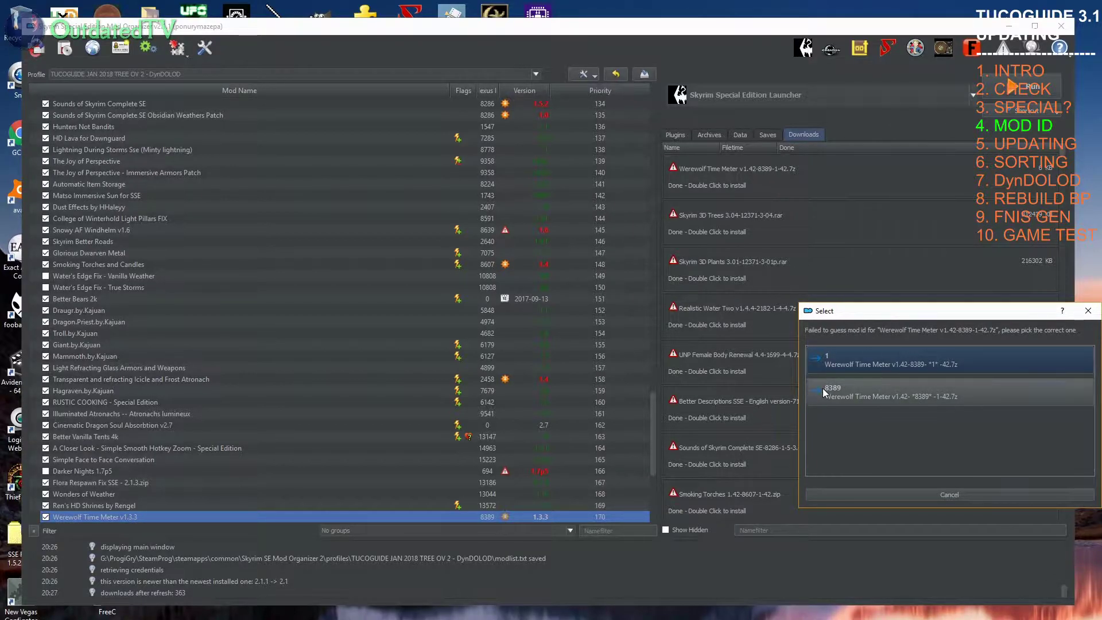
left_click(838, 390)
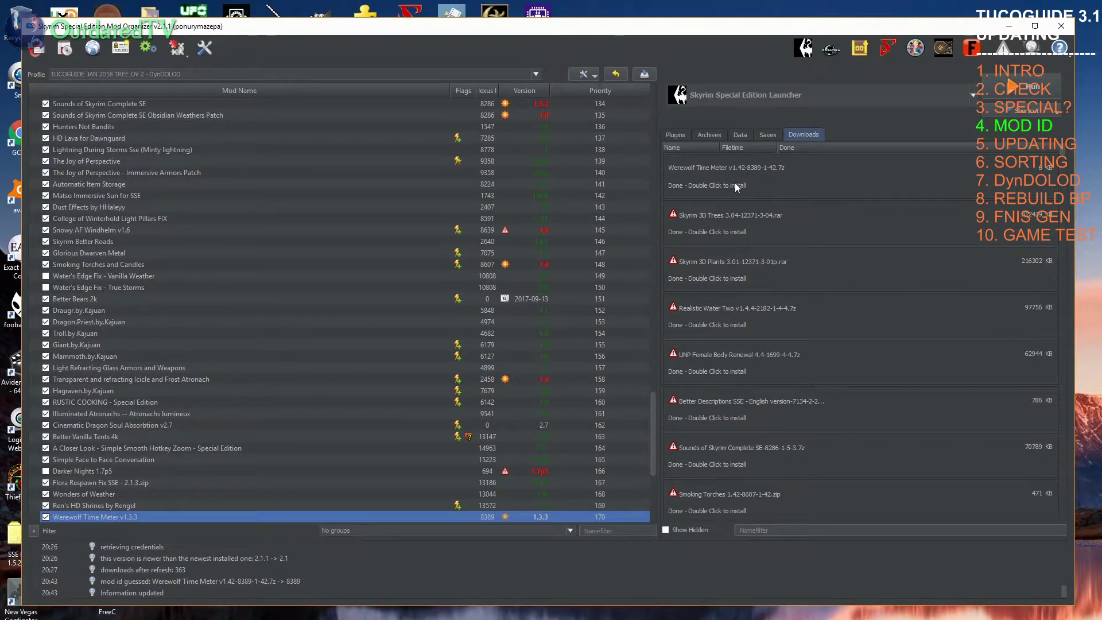
Step: Query the info for the Skyrim 3D Trees 3.04 download, choosing mod ID 12371 and the file Skyrim 3D Trees 3.01-12371-3-01.rar
mouse_move(710, 182)
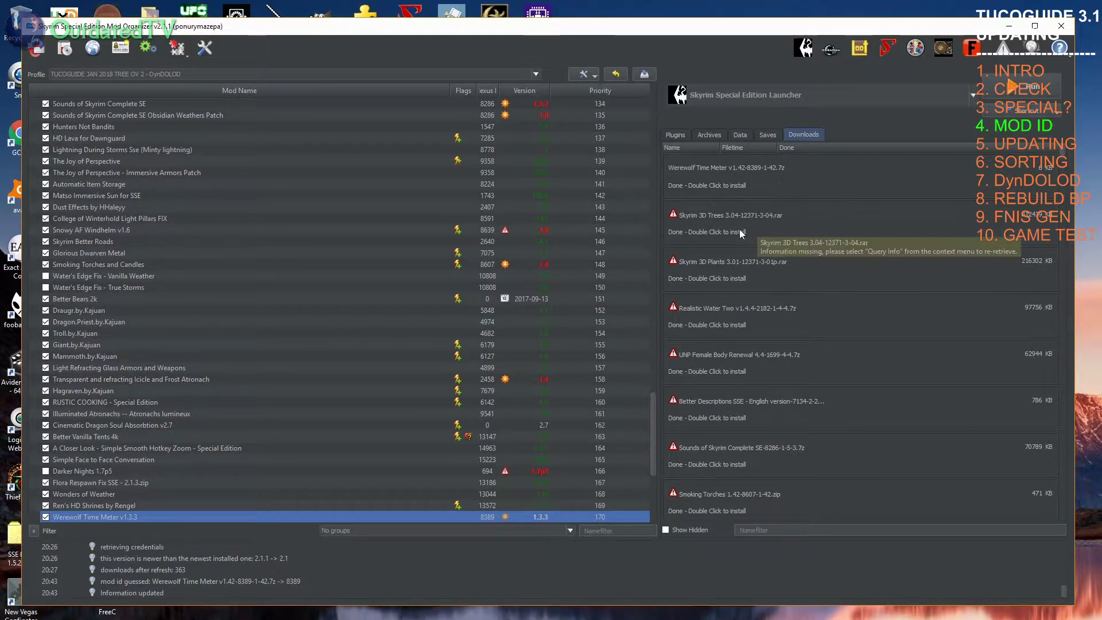
right_click(722, 222)
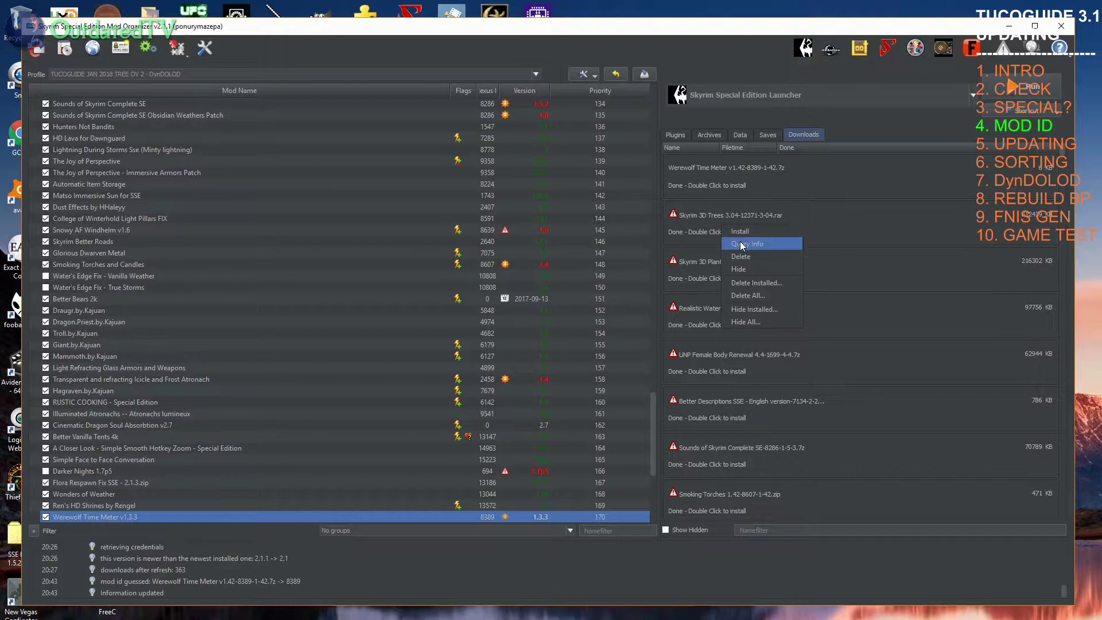
left_click(740, 241)
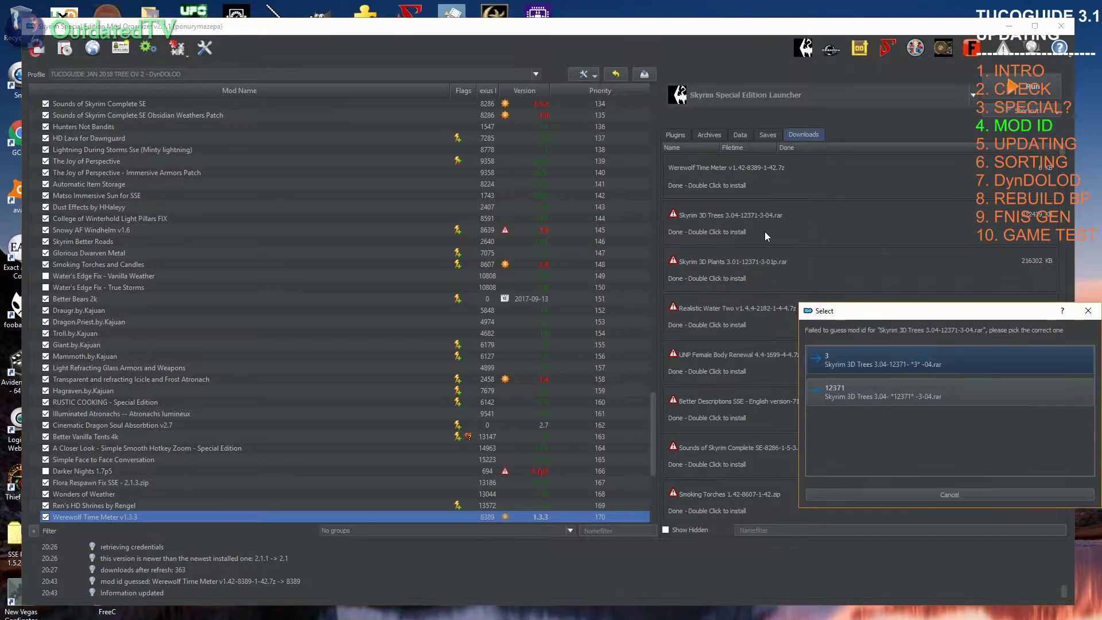
left_click(844, 395)
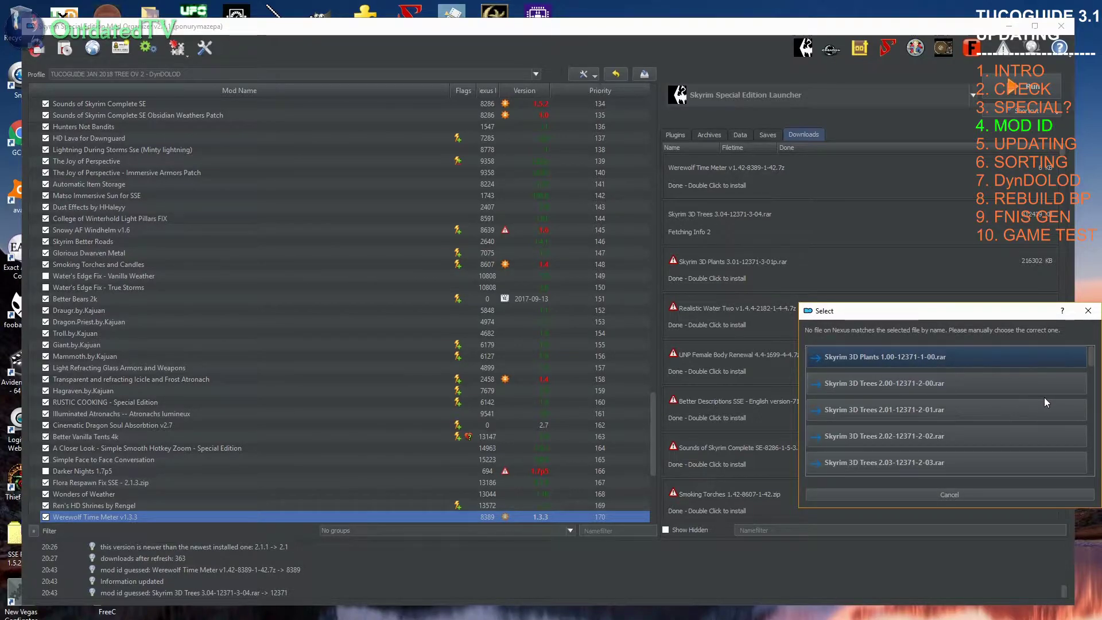
left_click_drag(1092, 360, 1093, 361)
left_click_drag(1094, 395, 1094, 351)
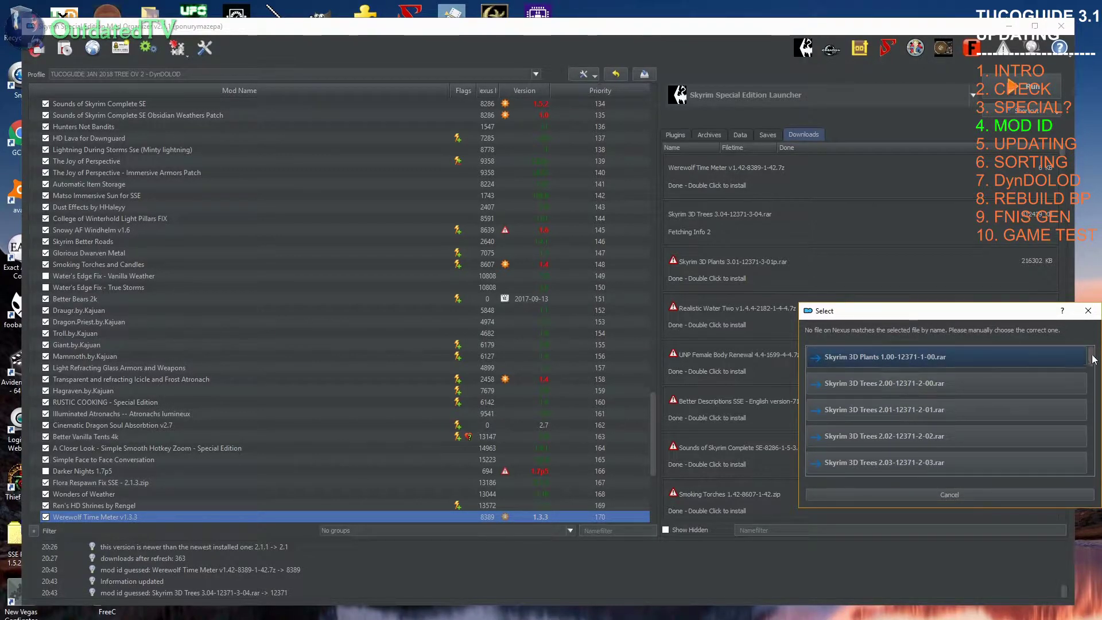
left_click_drag(1093, 360, 1100, 471)
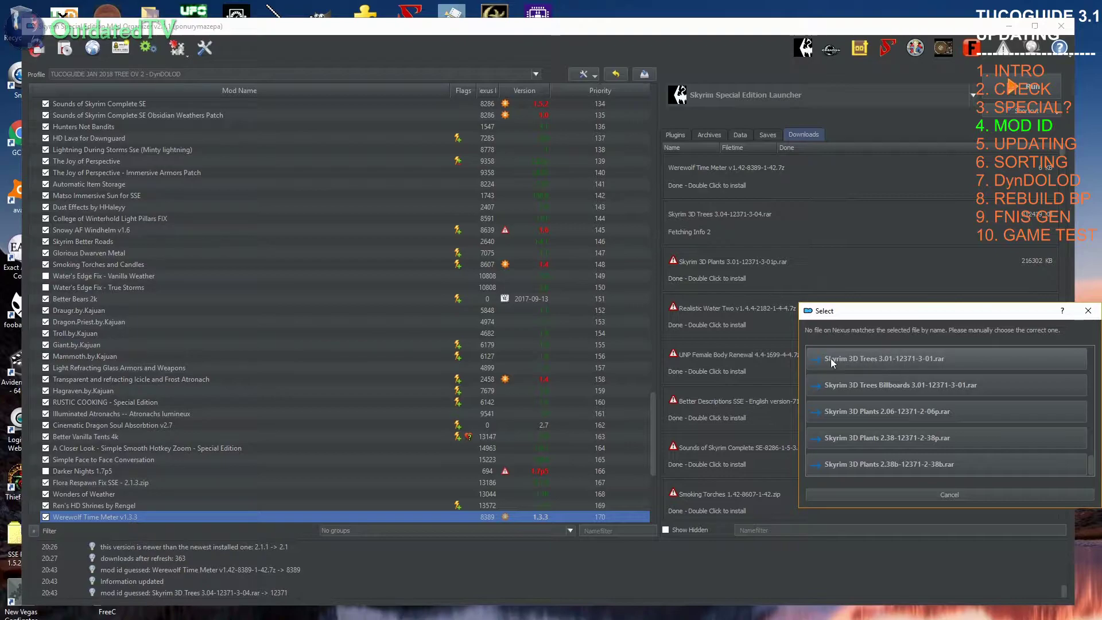
left_click(912, 359)
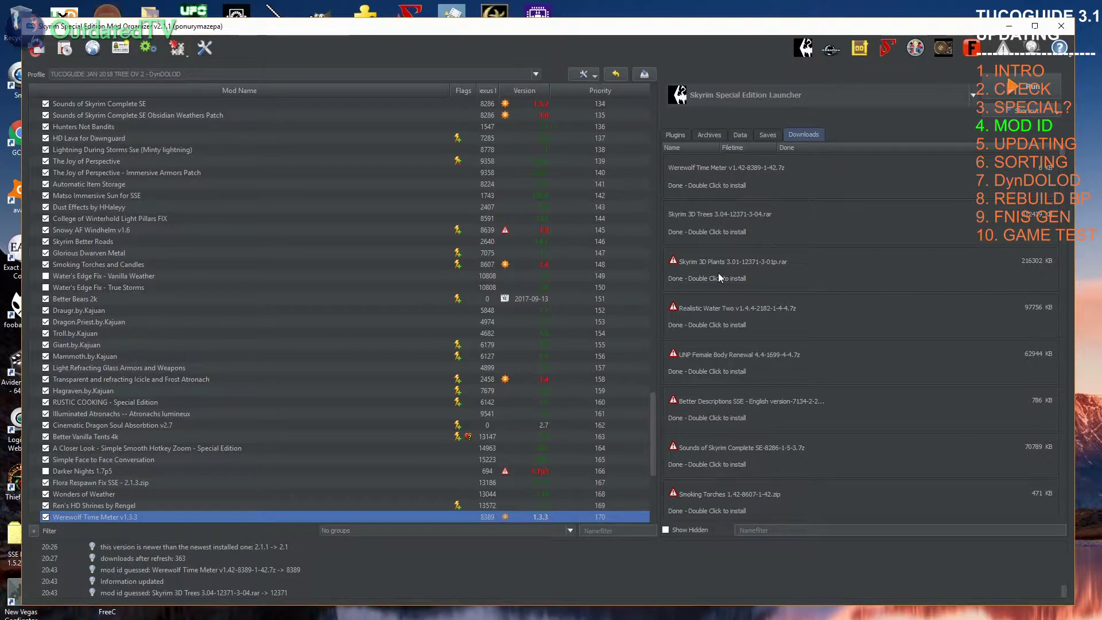
Step: Query the info for the Skyrim 3D Plants 3.01 download, choosing mod ID 12371 and the file Skyrim 3D Plants 2.38-12371-2-38p.rar
right_click(739, 267)
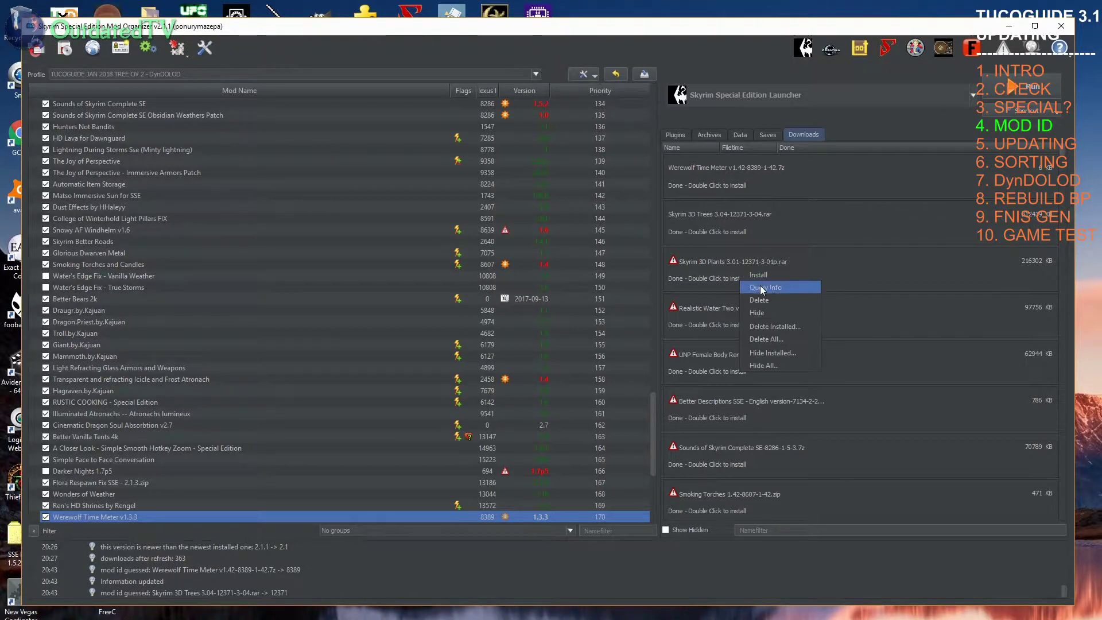
left_click(761, 285)
left_click(851, 389)
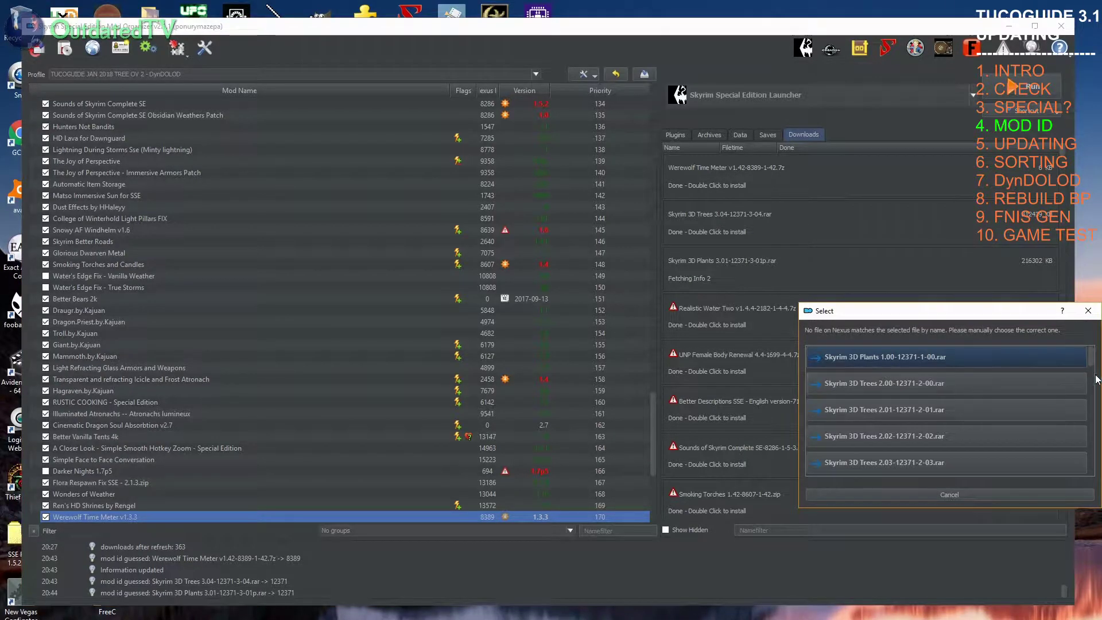
left_click_drag(1091, 365, 1097, 462)
scroll(920, 412, "down", 2)
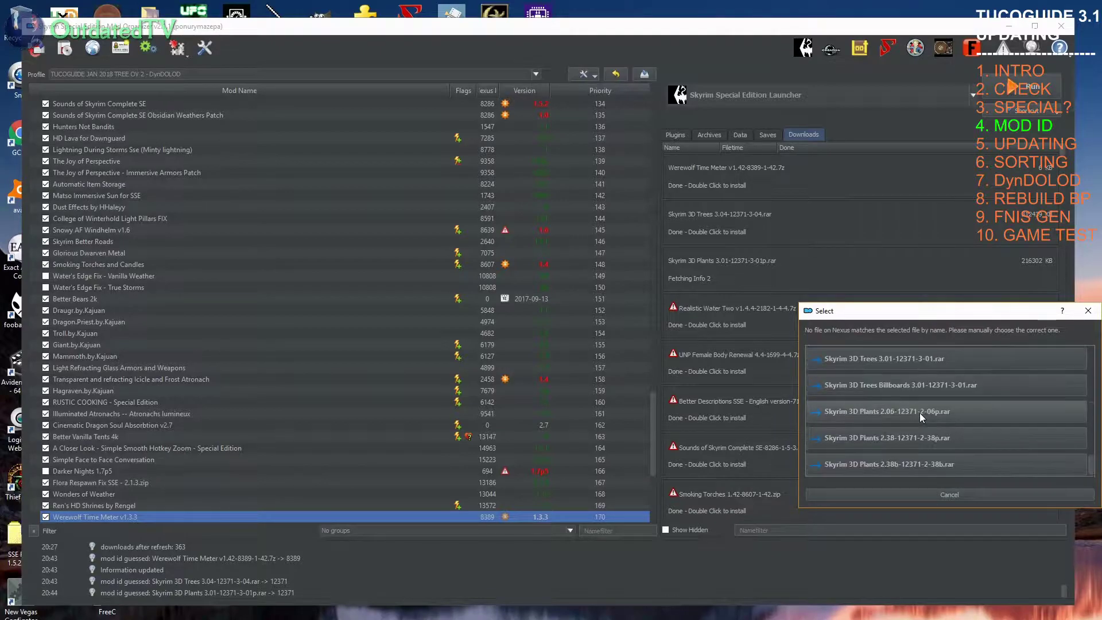
left_click(904, 442)
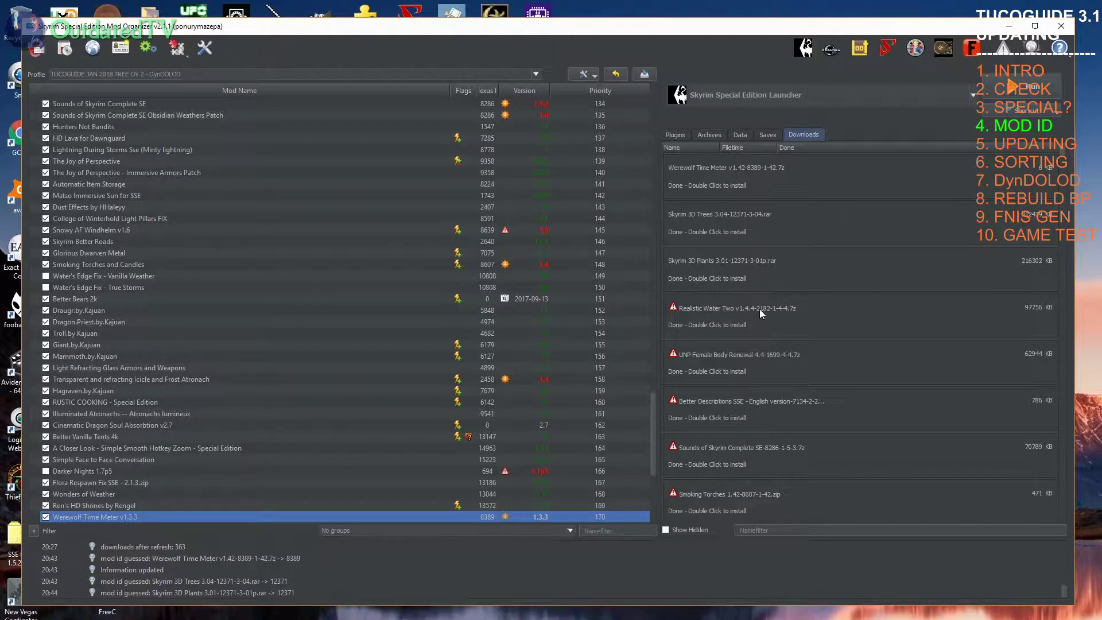
Step: Query the info for the Realistic Water Two v1.4.4 download and assign it mod ID 2182
right_click(773, 319)
left_click(807, 340)
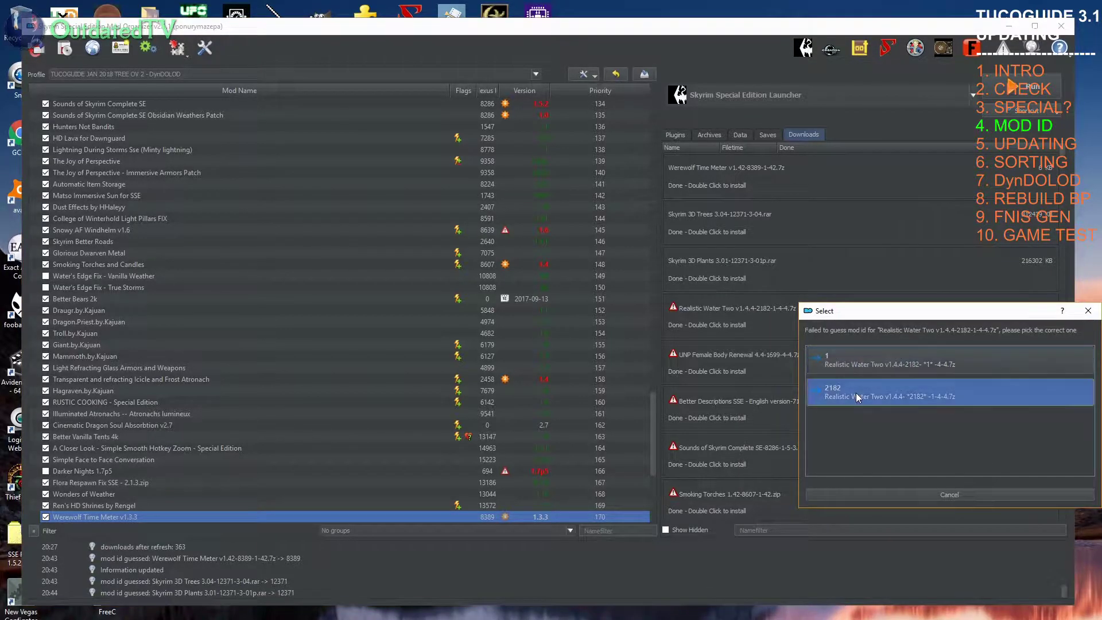
left_click(857, 396)
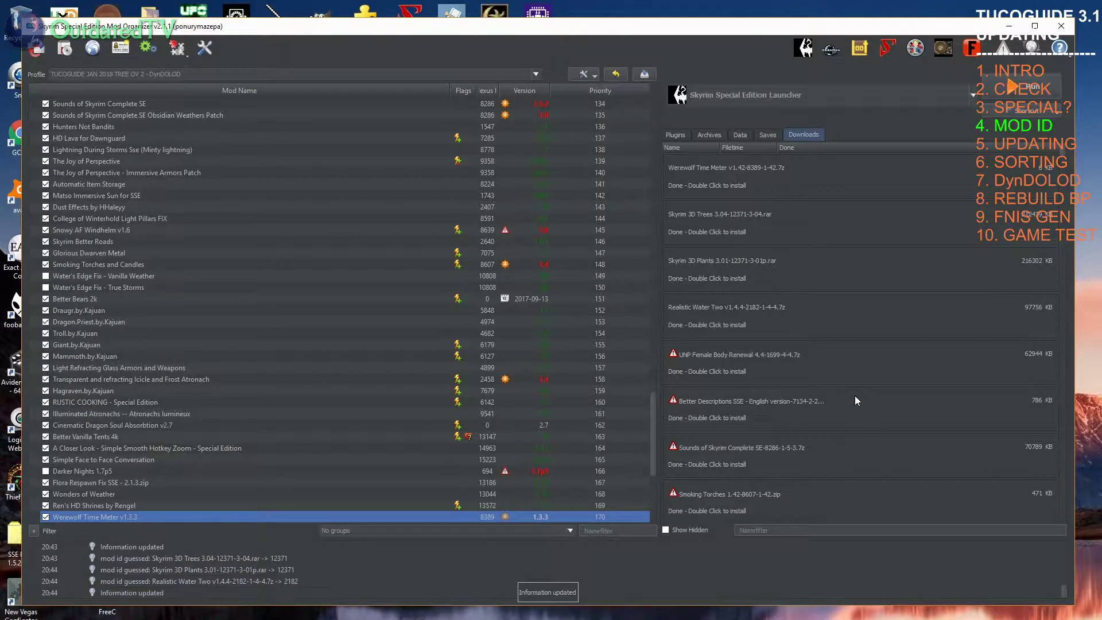
Step: Query the info for the UNP Female Body Renewal 4.4 download, choosing the file UNP Female Body Meshes Only - Skinny-1699-4-0.rar
right_click(774, 361)
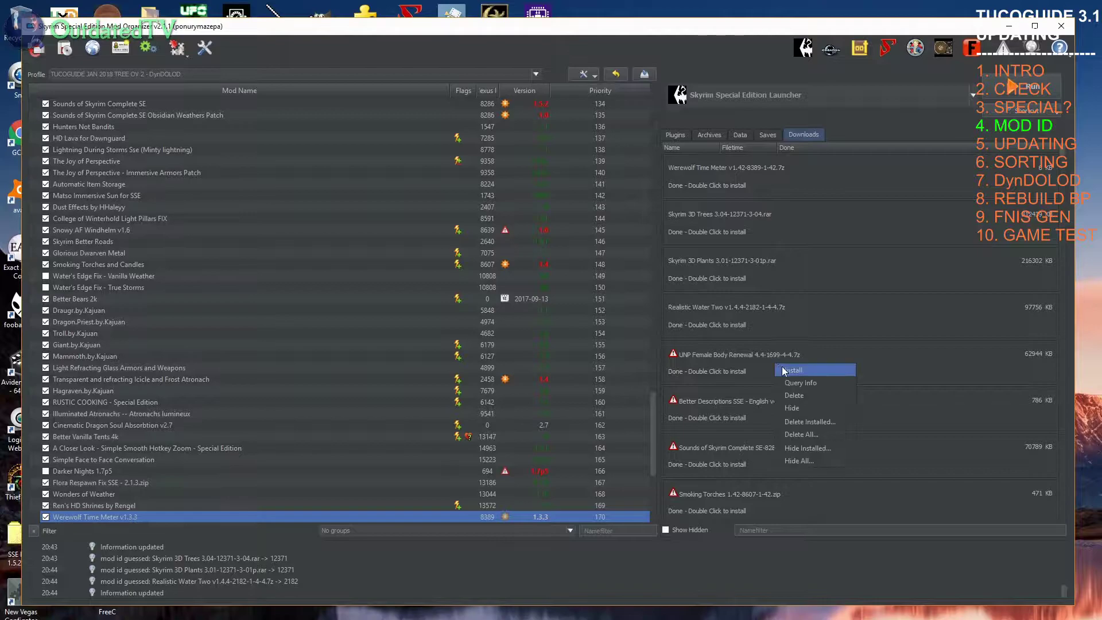
left_click(807, 383)
left_click(849, 399)
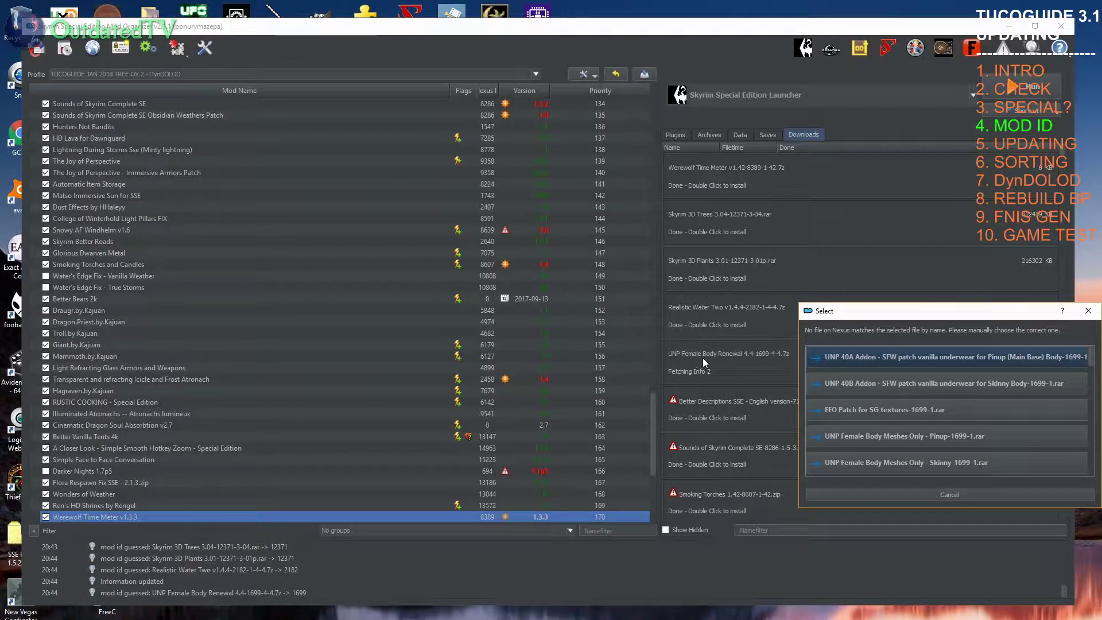
scroll(973, 426, "down", 4)
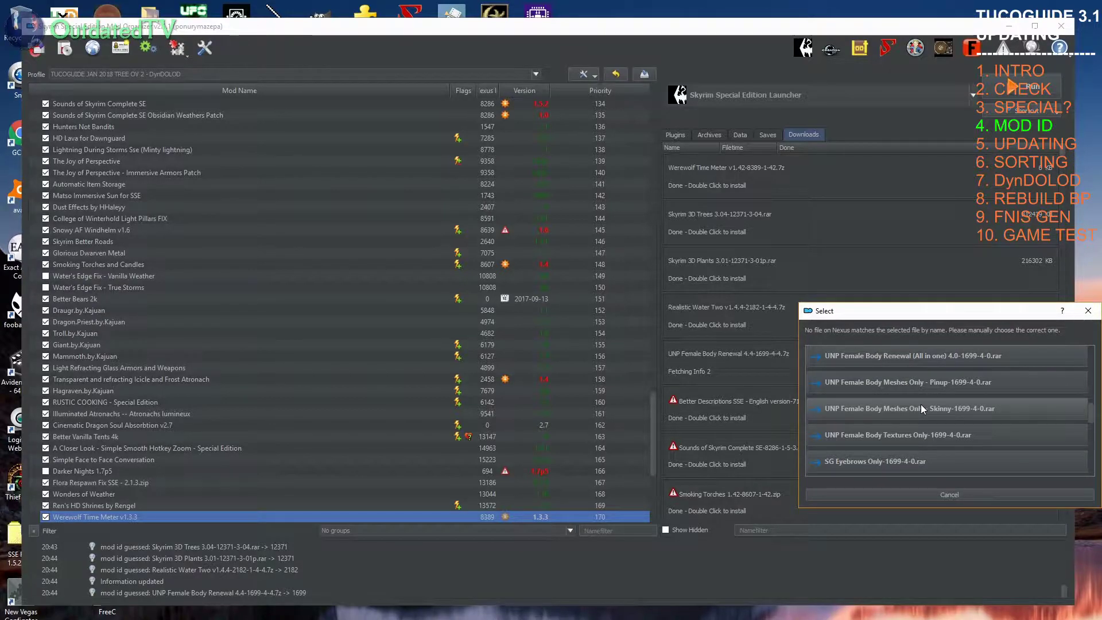
left_click(907, 407)
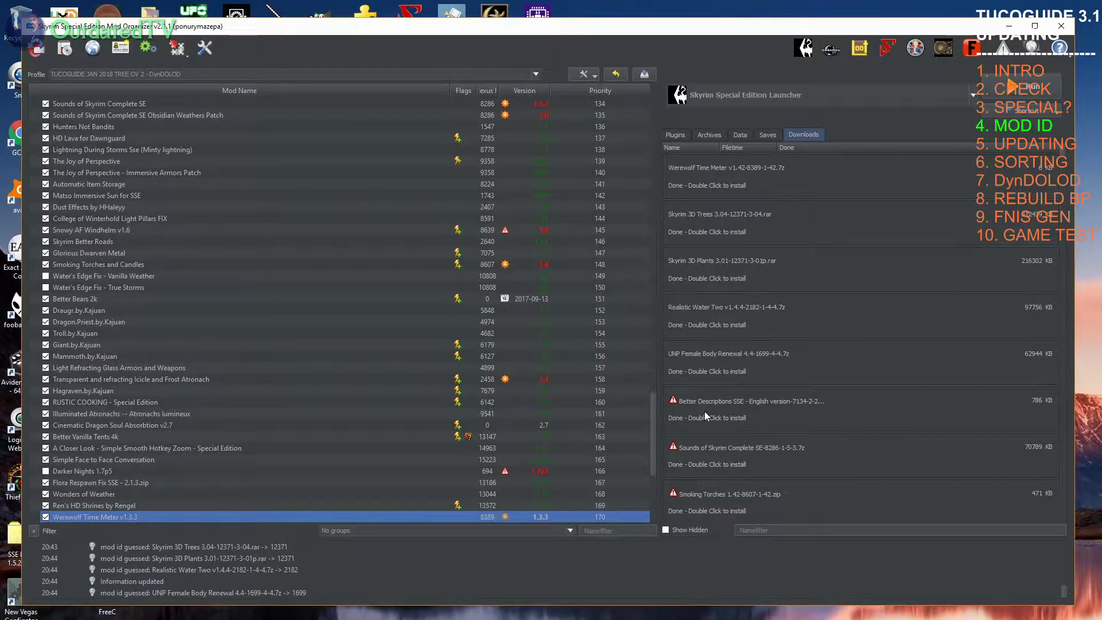
Step: Query the info for the Better Descriptions SSE English version download, choosing the file Better descriptions SSE-7134-2-0.zip
right_click(770, 416)
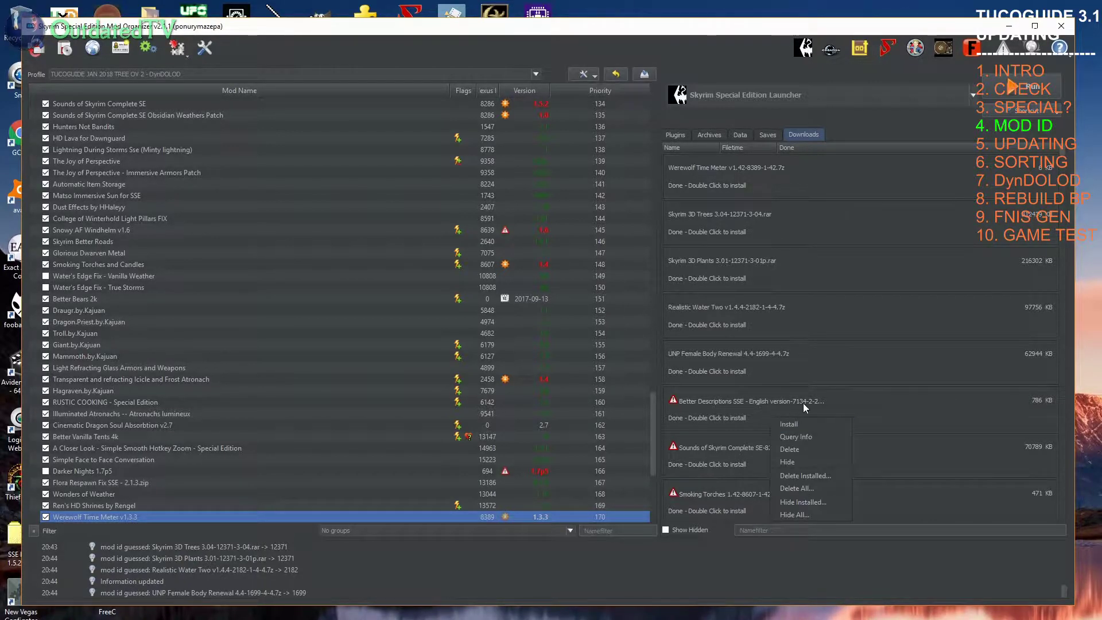
left_click(804, 437)
left_click(821, 402)
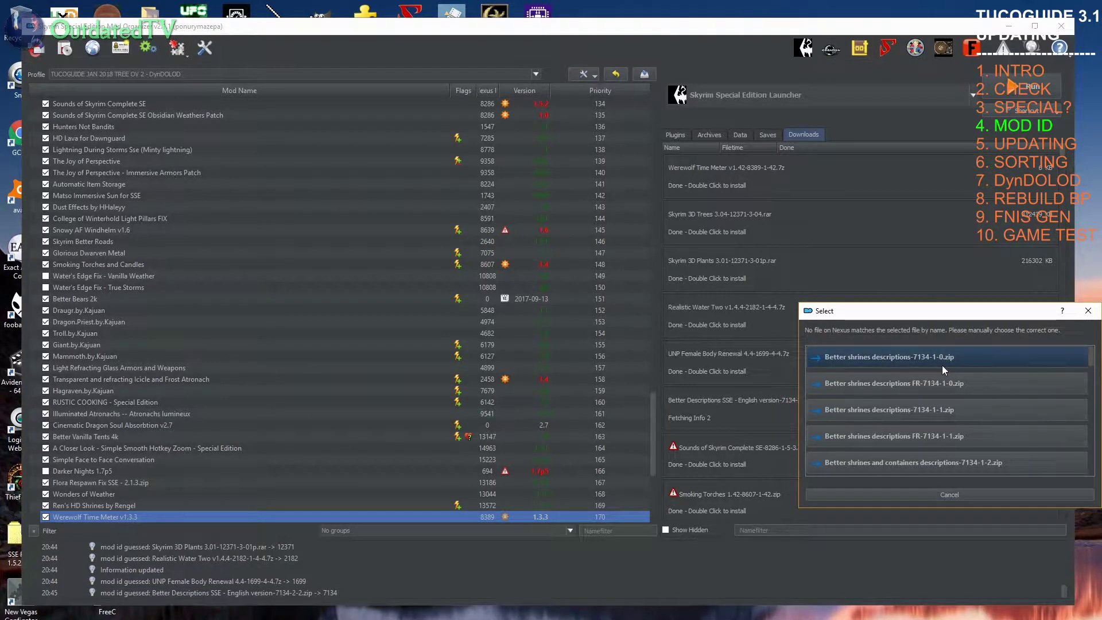
scroll(941, 396, "down", 5)
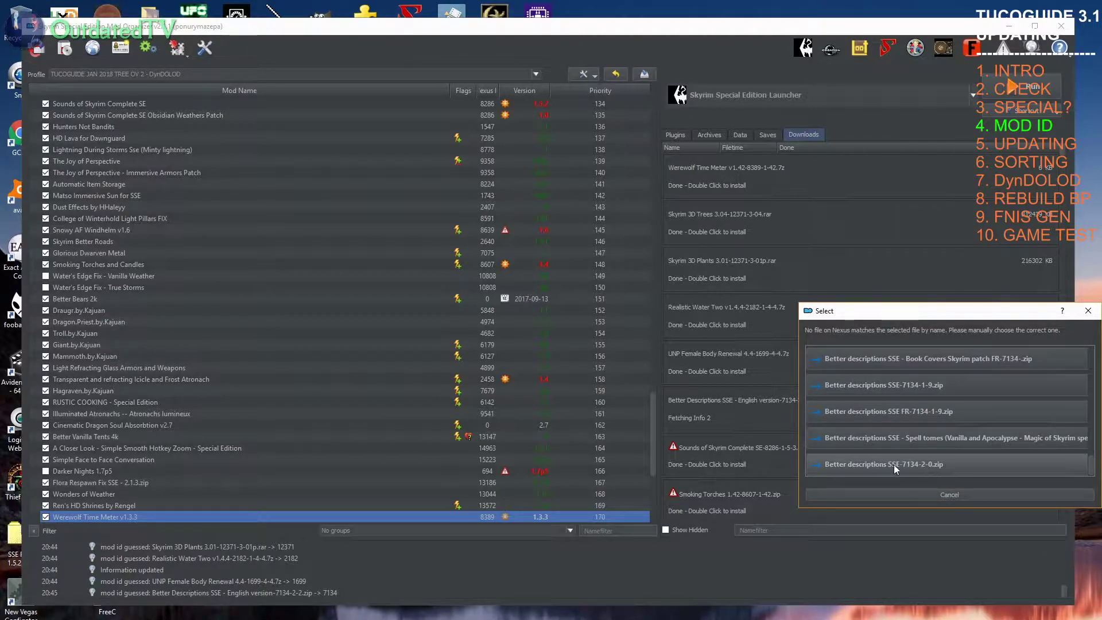
left_click(894, 465)
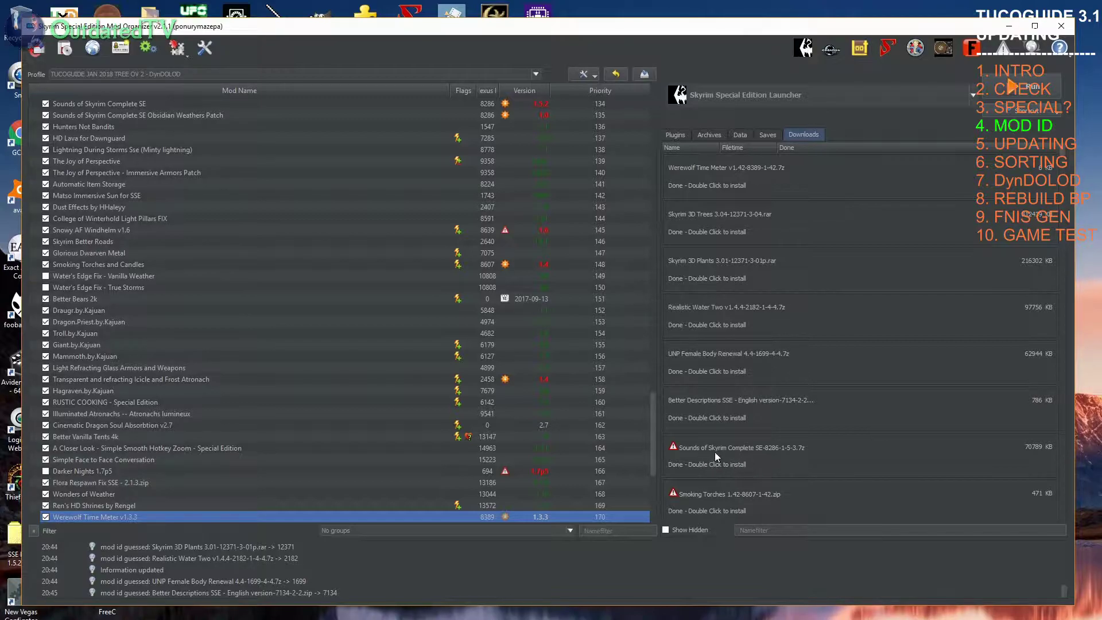
Step: Query the info for the Sounds of Skyrim Complete SE download and assign it mod ID 8286
right_click(774, 450)
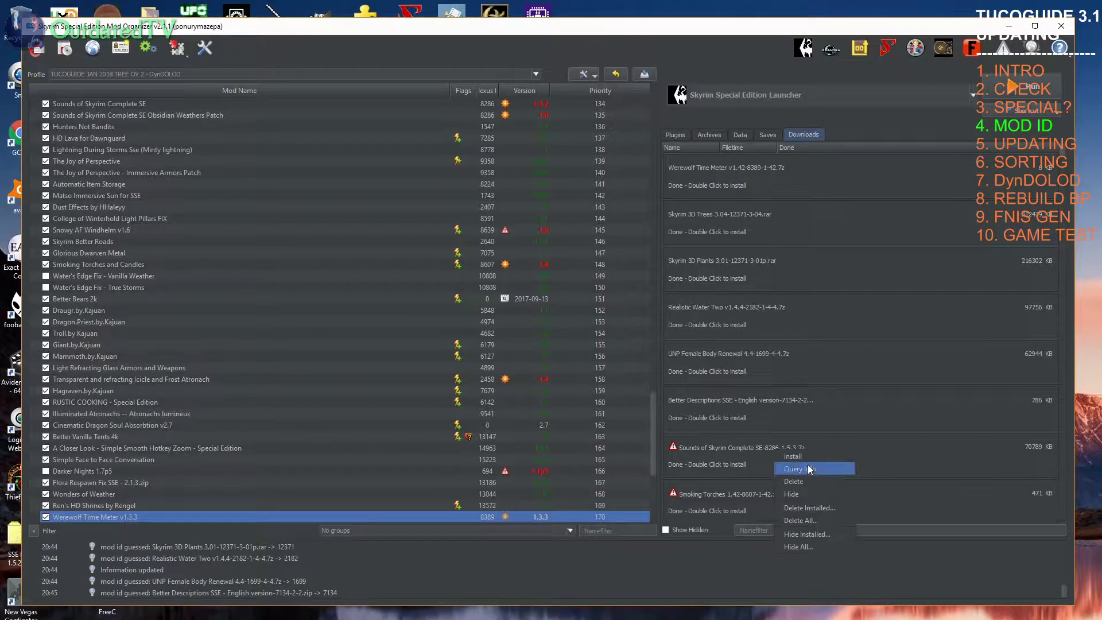
left_click(809, 470)
double_click(873, 401)
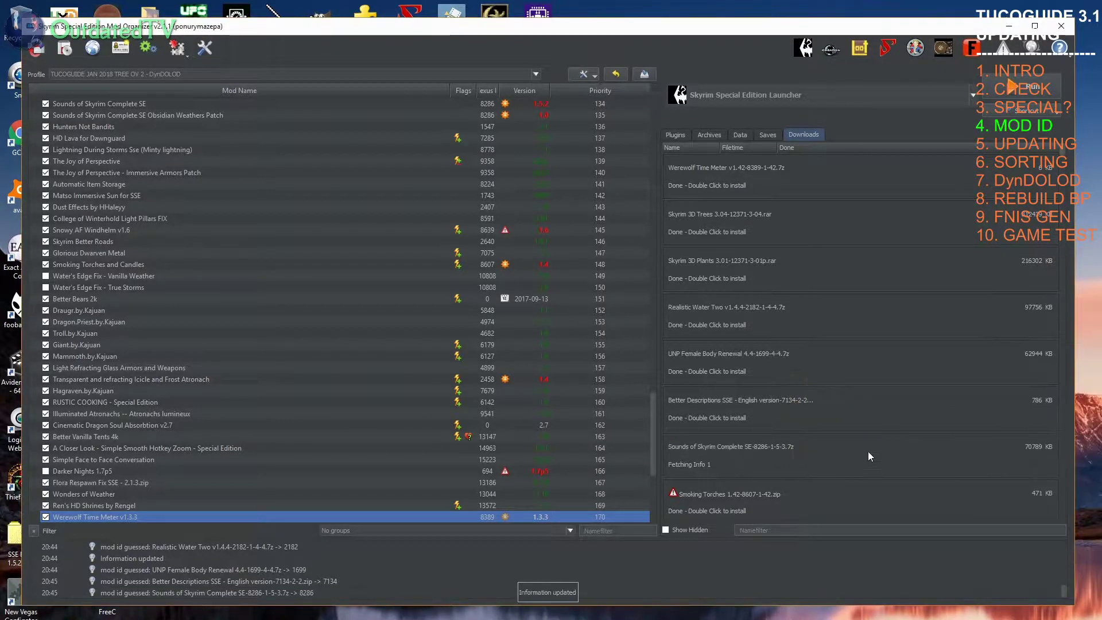
Step: Query the info for the Smoking Torches 1.42 download and assign it mod ID 8607
scroll(853, 421, "down", 3)
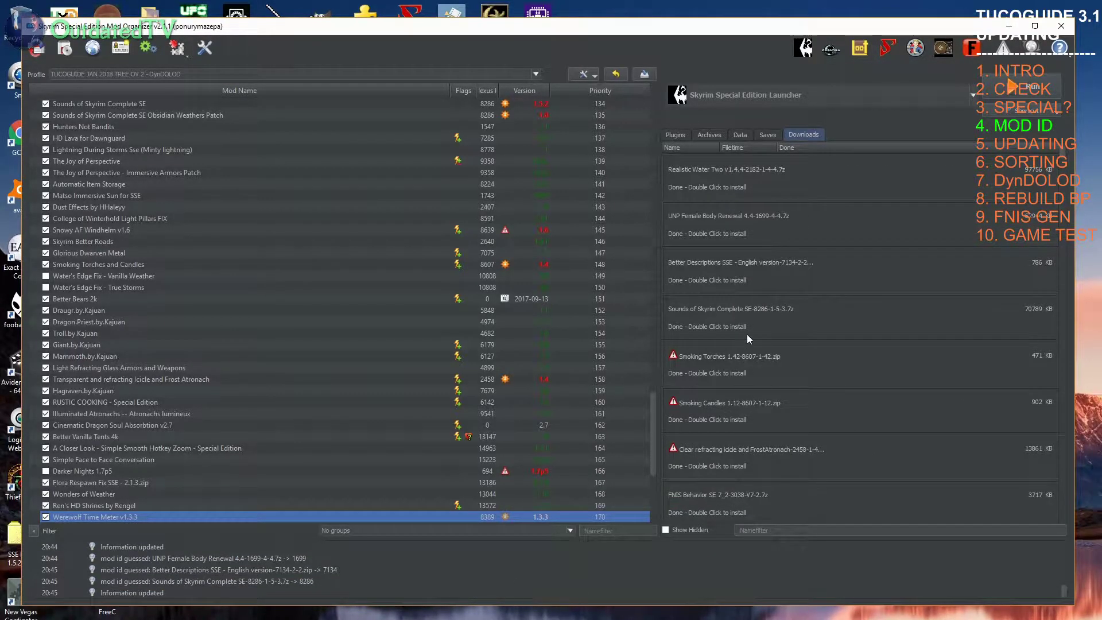
right_click(760, 367)
left_click(775, 388)
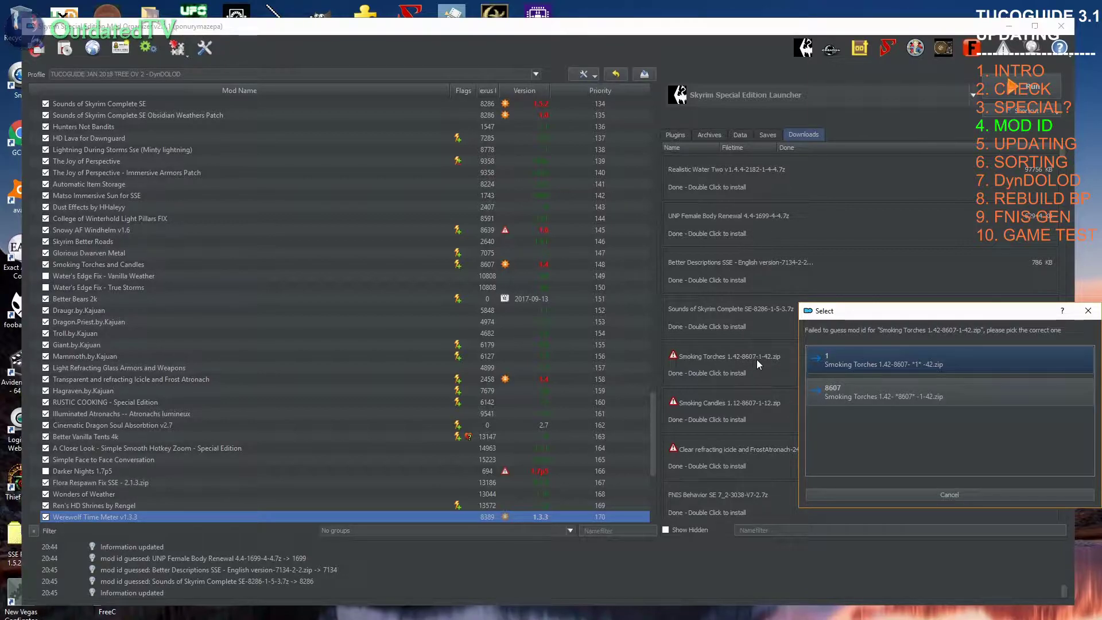
left_click(832, 392)
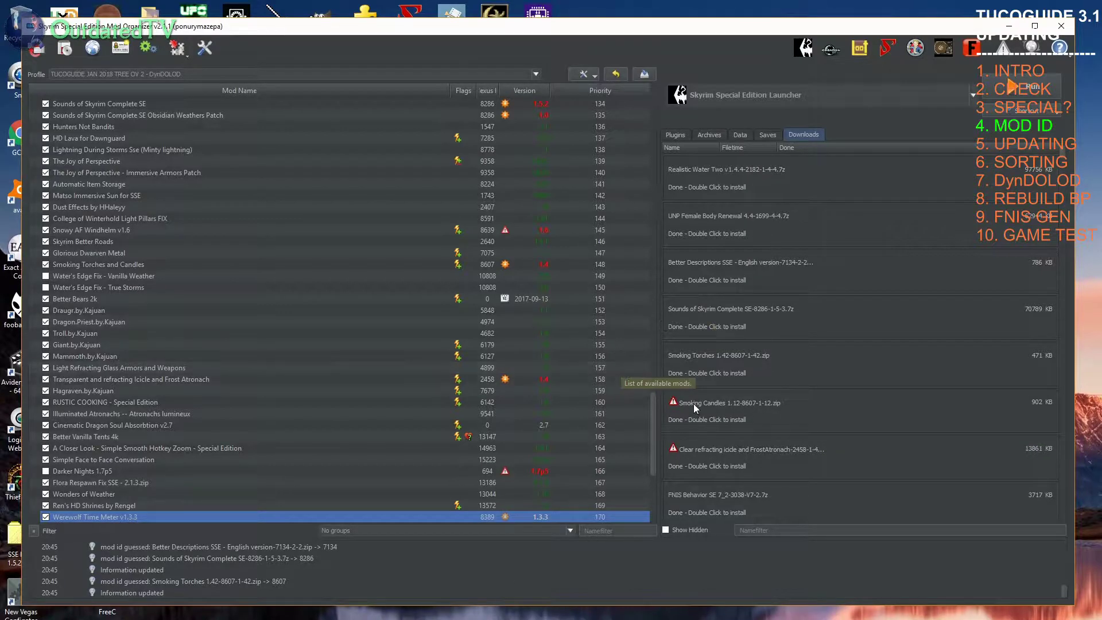
Step: Check the installed mods with the temporary name filter "cand", and delete the Smoking Candles 1.12 download
right_click(752, 402)
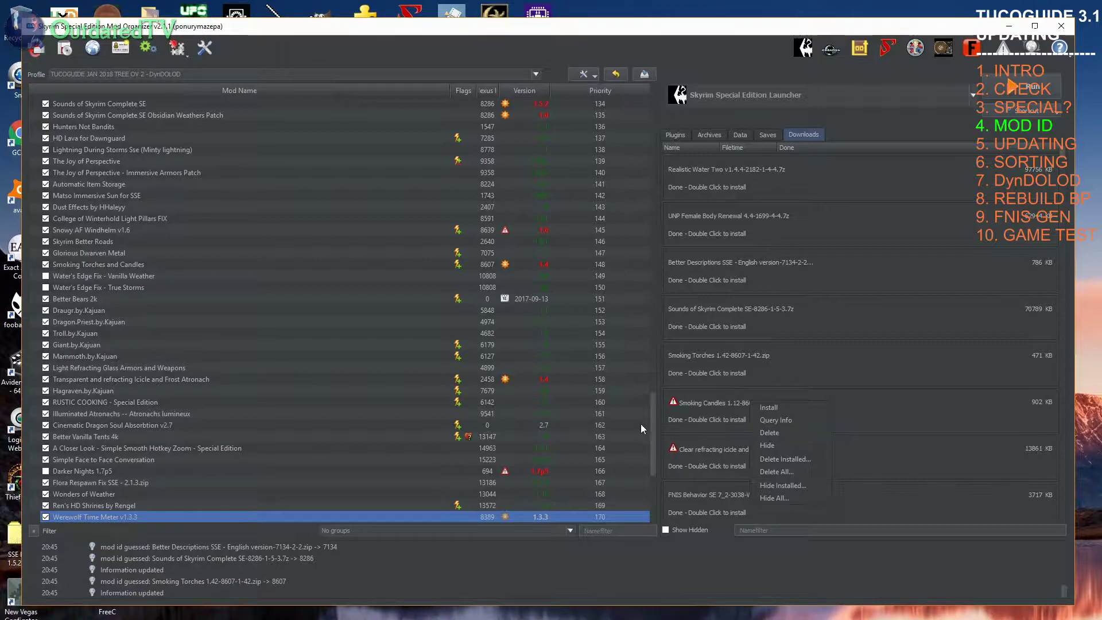
left_click(594, 530)
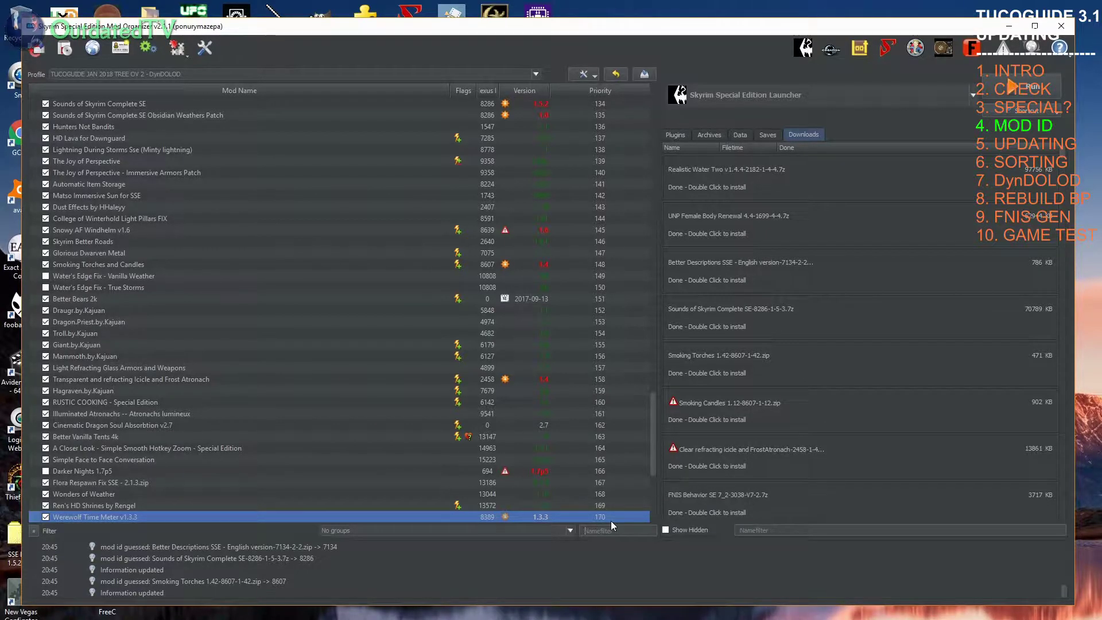
type("cand")
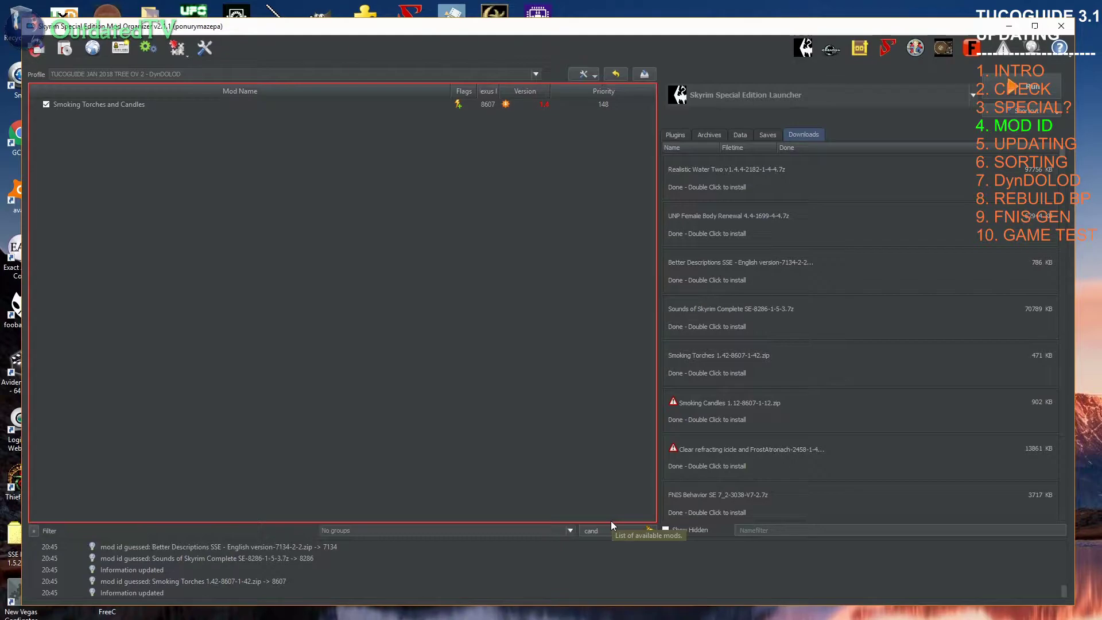
key("BackSpace")
key("BackSpace")
key("BackSpace")
key("BackSpace")
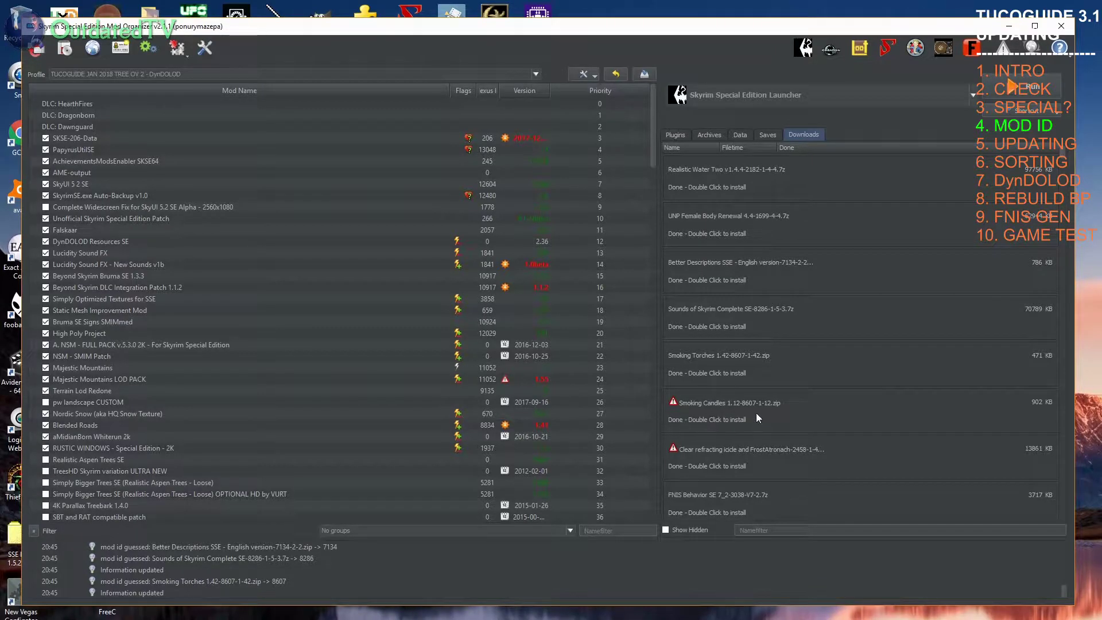
right_click(718, 409)
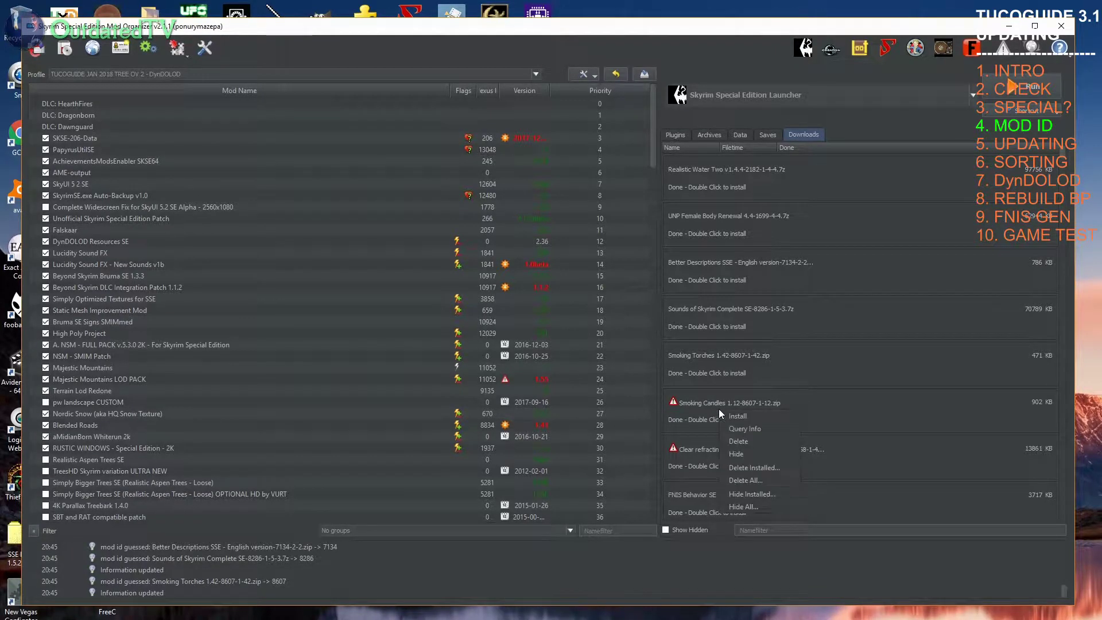
left_click(744, 440)
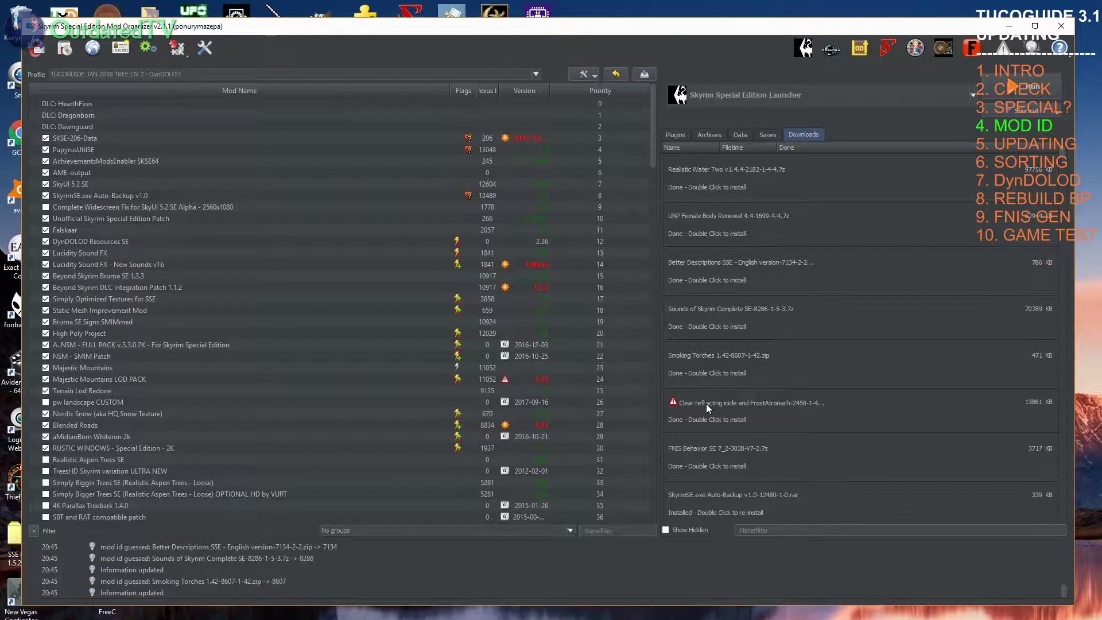
Step: Query the info for the Clear refracting icicle and FrostAtronach download and assign it mod ID 2458
right_click(763, 411)
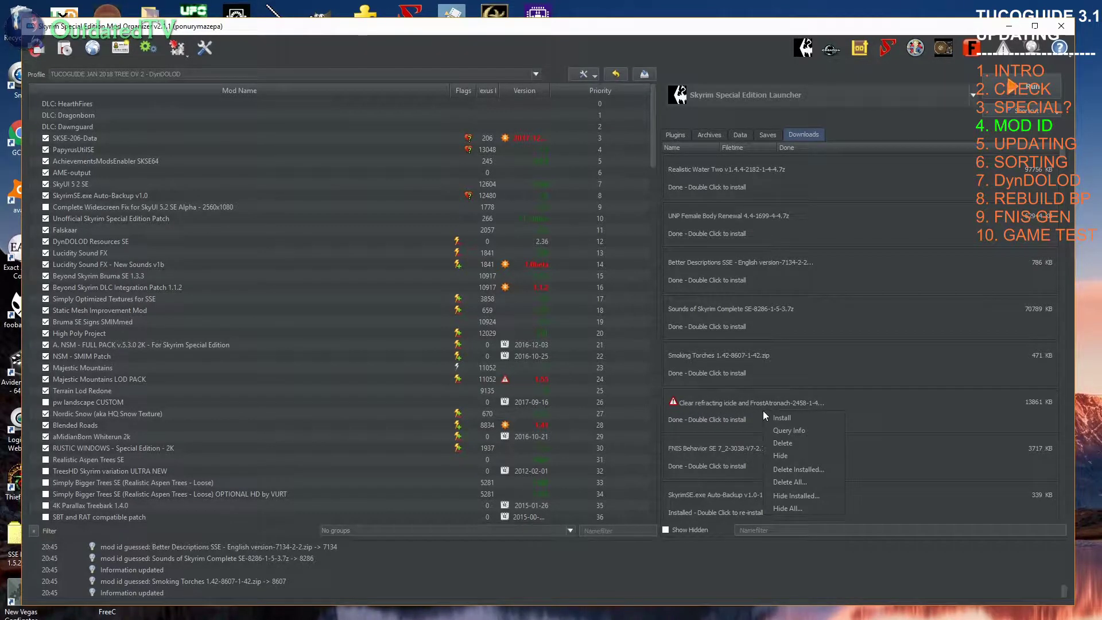
left_click(791, 432)
double_click(830, 410)
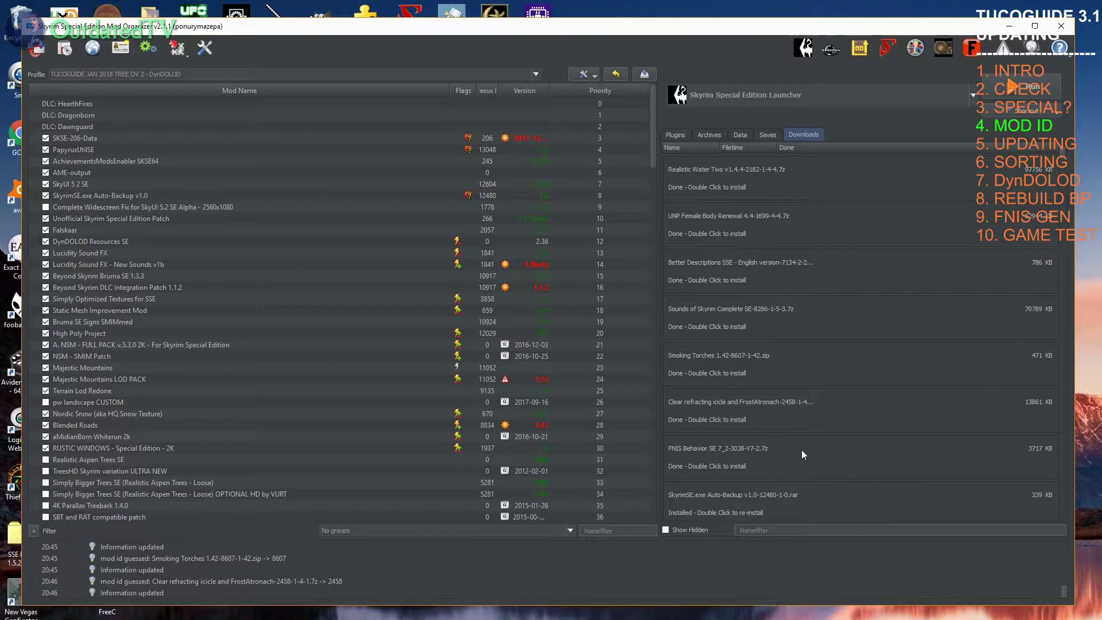
scroll(783, 460, "up", 1)
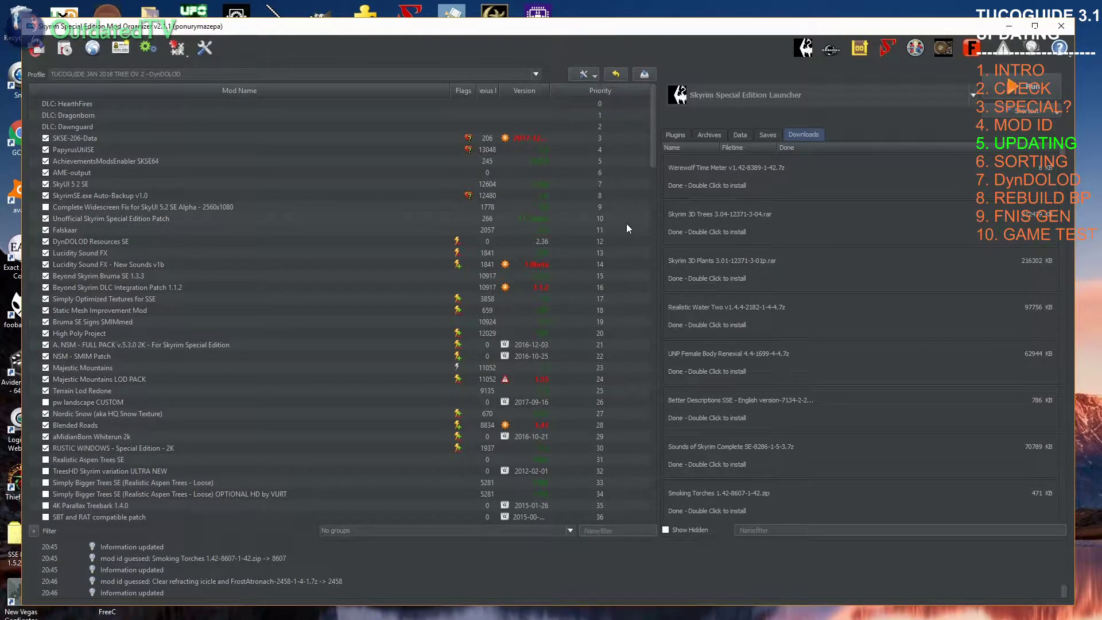
double_click(731, 225)
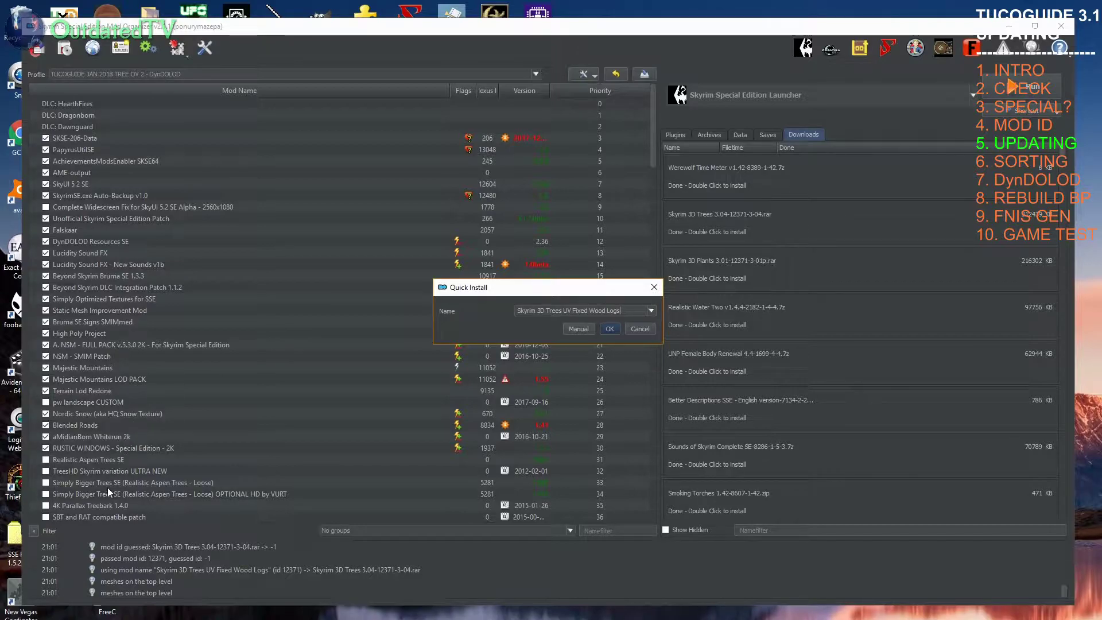
left_click(639, 329)
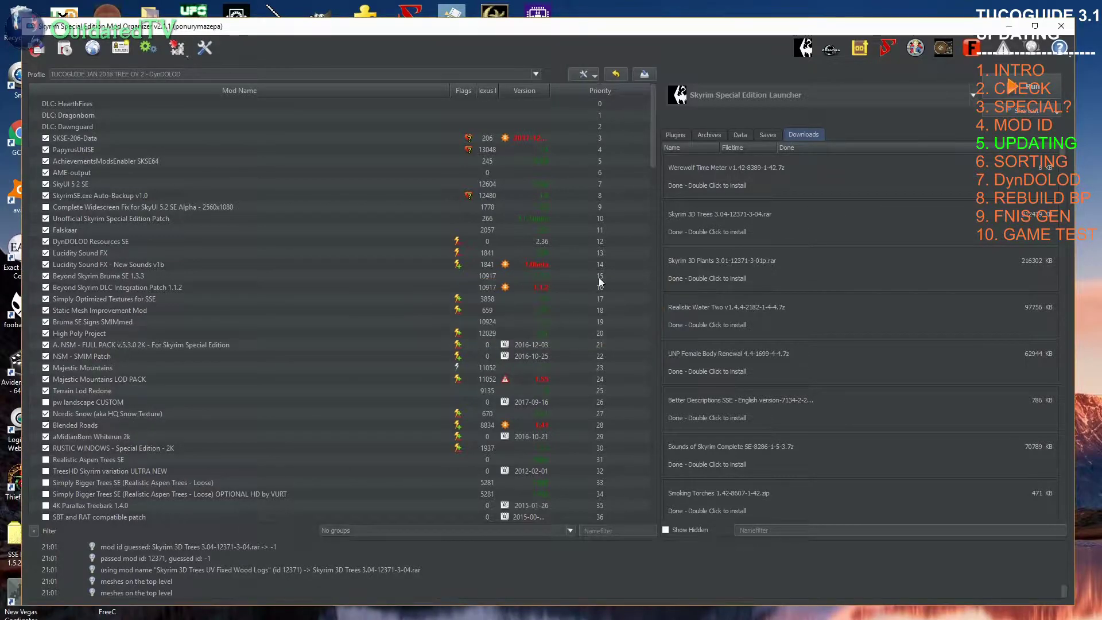
Step: Start a manual installation of the Skyrim 3D Trees 3.04 download under the mod name Skyrim 3D Trees
scroll(470, 281, "down", 2)
scroll(216, 425, "down", 1)
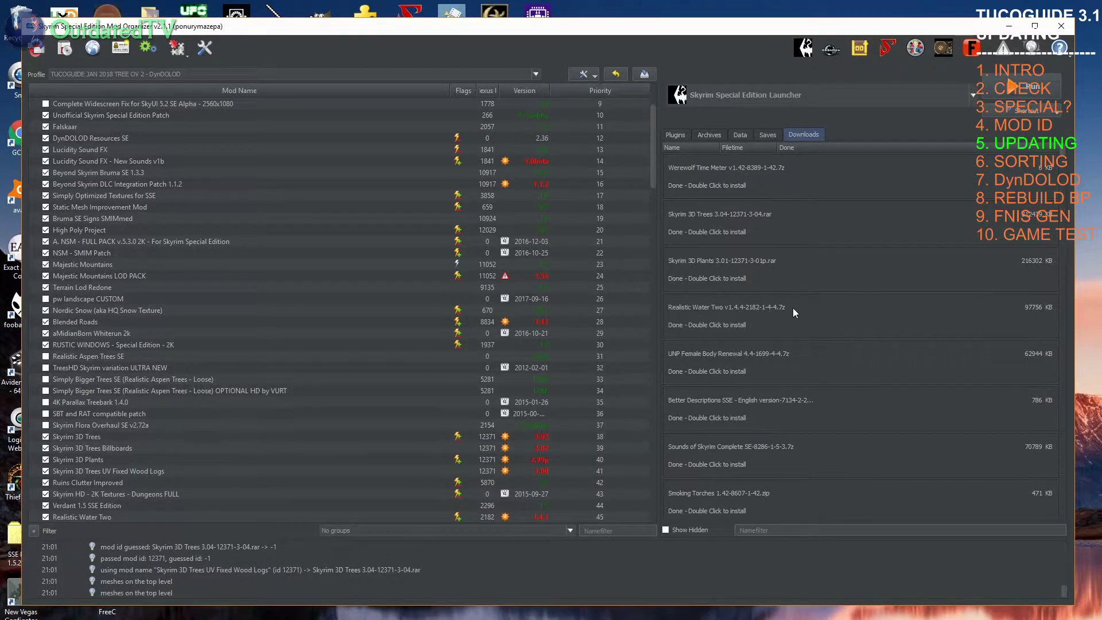
double_click(735, 226)
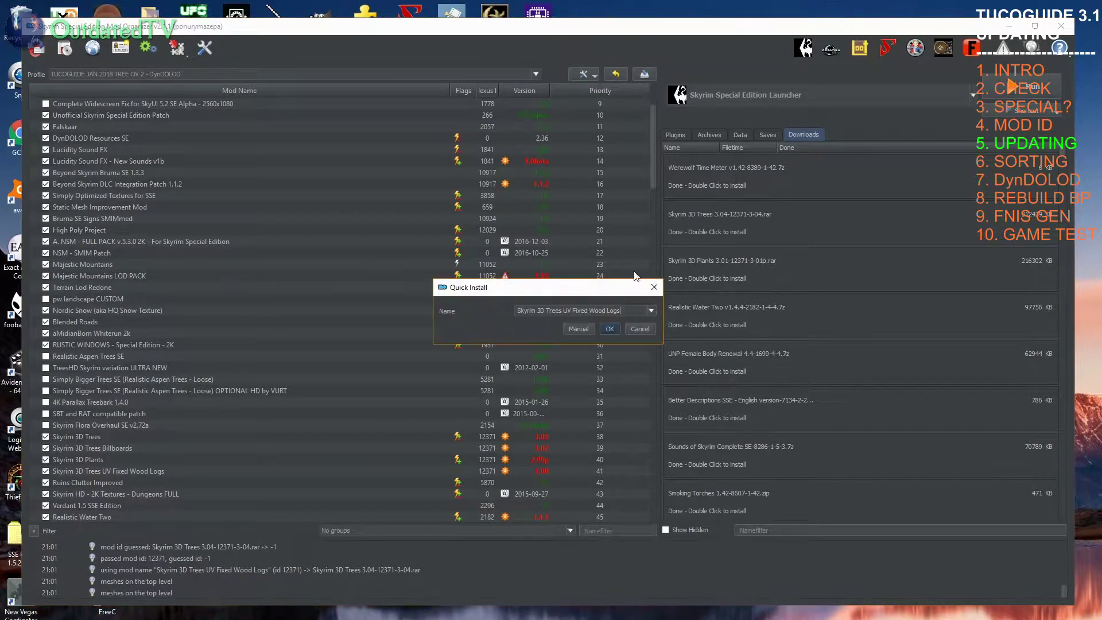
left_click_drag(571, 315, 562, 318)
key("BackSpace")
left_click(580, 330)
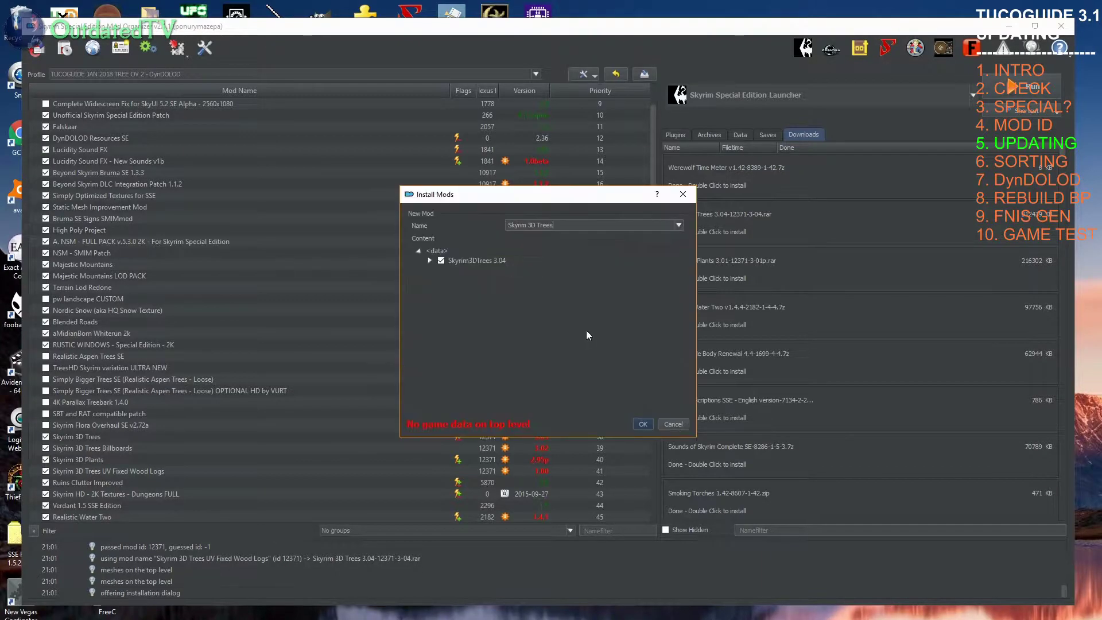
Step: Set the data folder inside Skyrim3DTrees 3.04 as the data directory and install it, replacing the existing mod
left_click(429, 261)
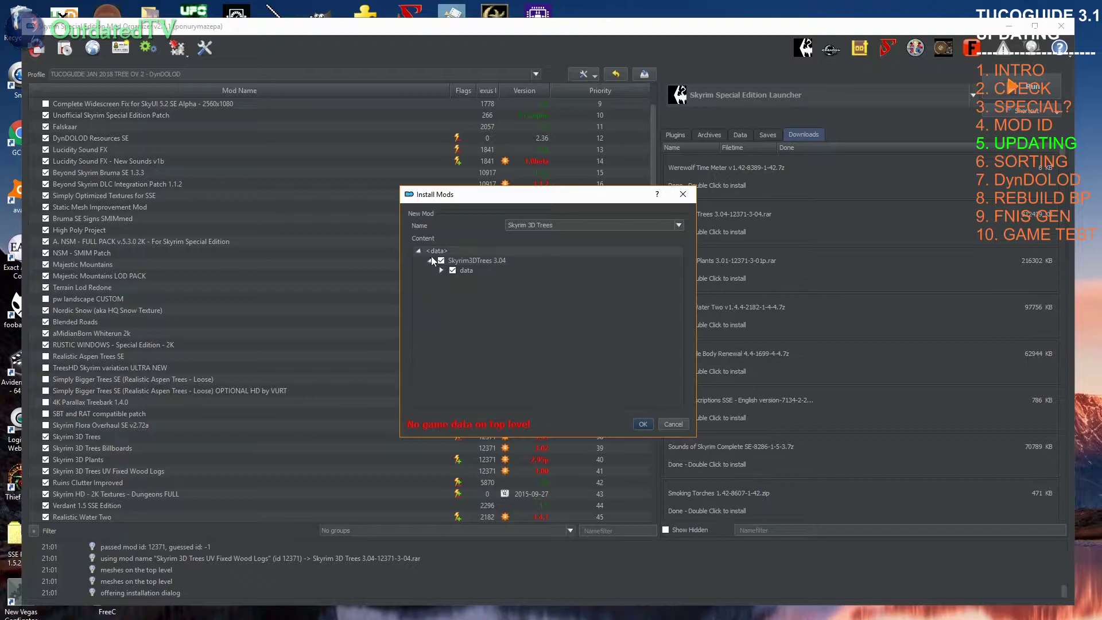
right_click(467, 271)
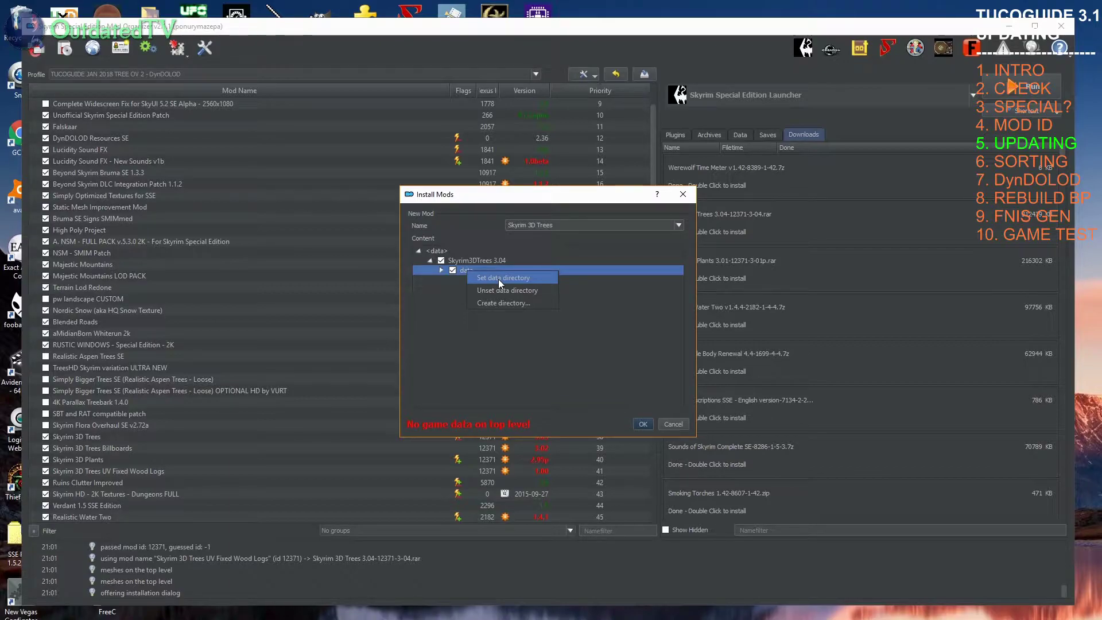
left_click(498, 279)
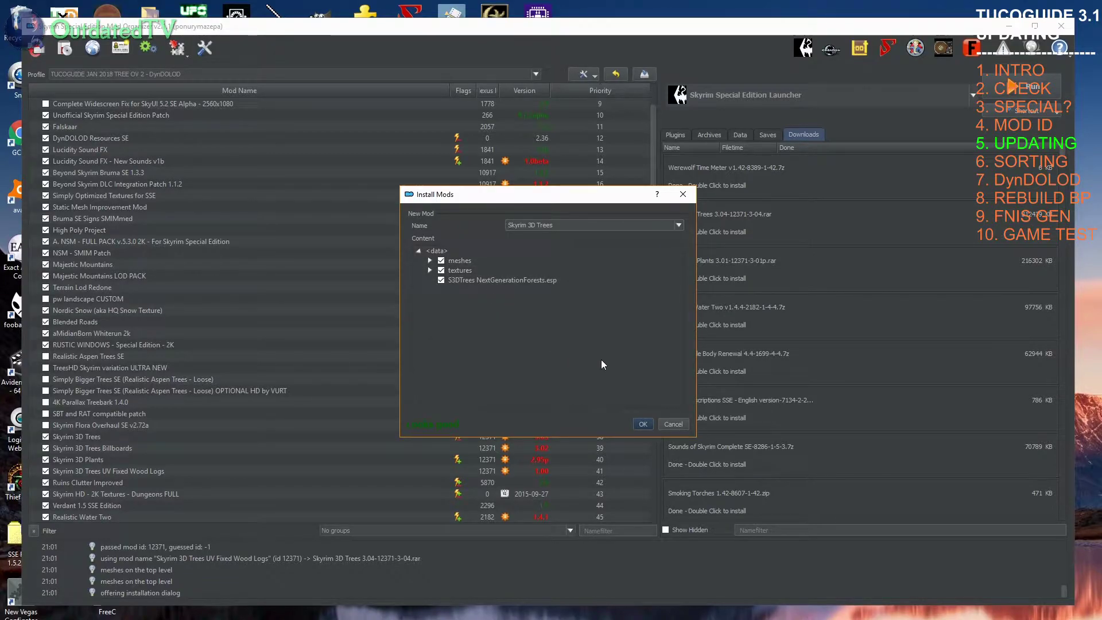
left_click(643, 424)
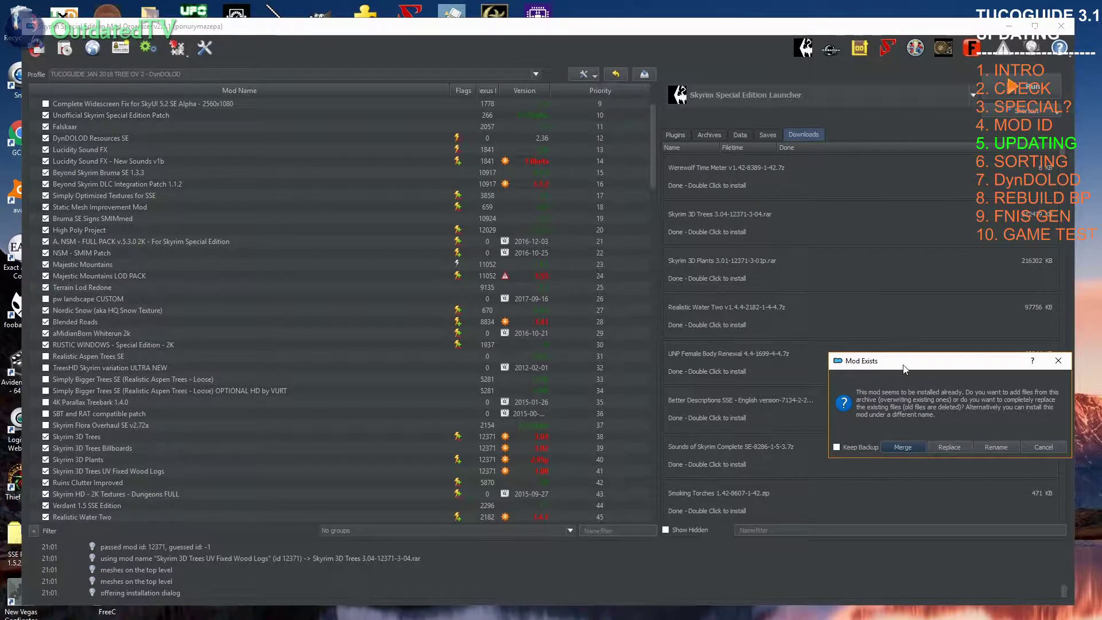
left_click(950, 447)
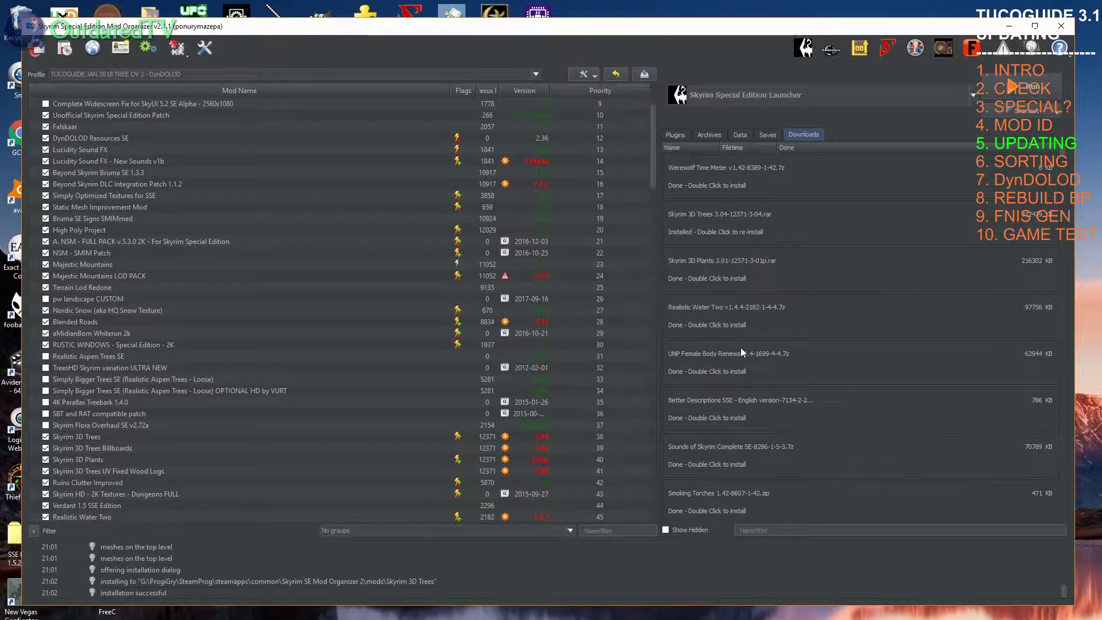
Step: Filter the plugin list by "3d" to check that the Skyrim 3D Trees plugin is enabled, and clear the filter
left_click(681, 137)
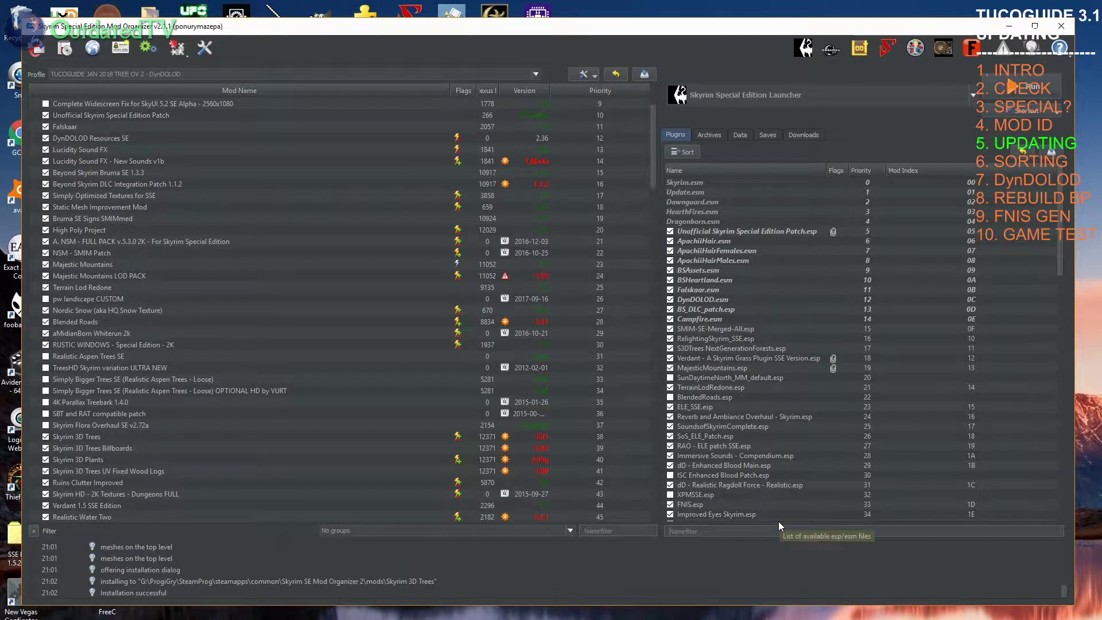
type("3d")
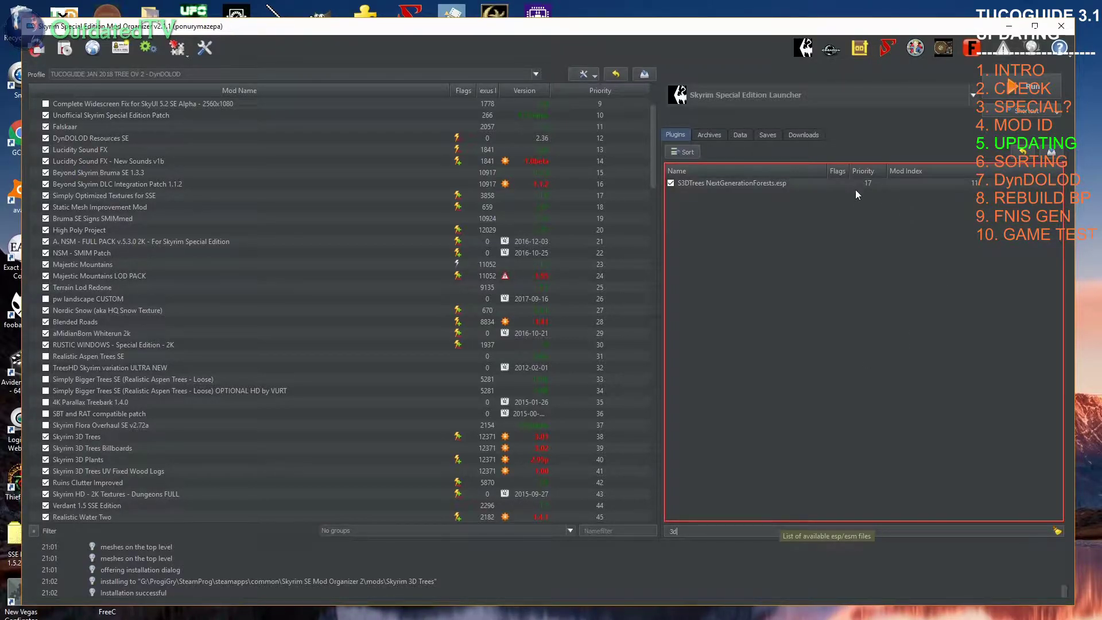
key("BackSpace")
key("BackSpace")
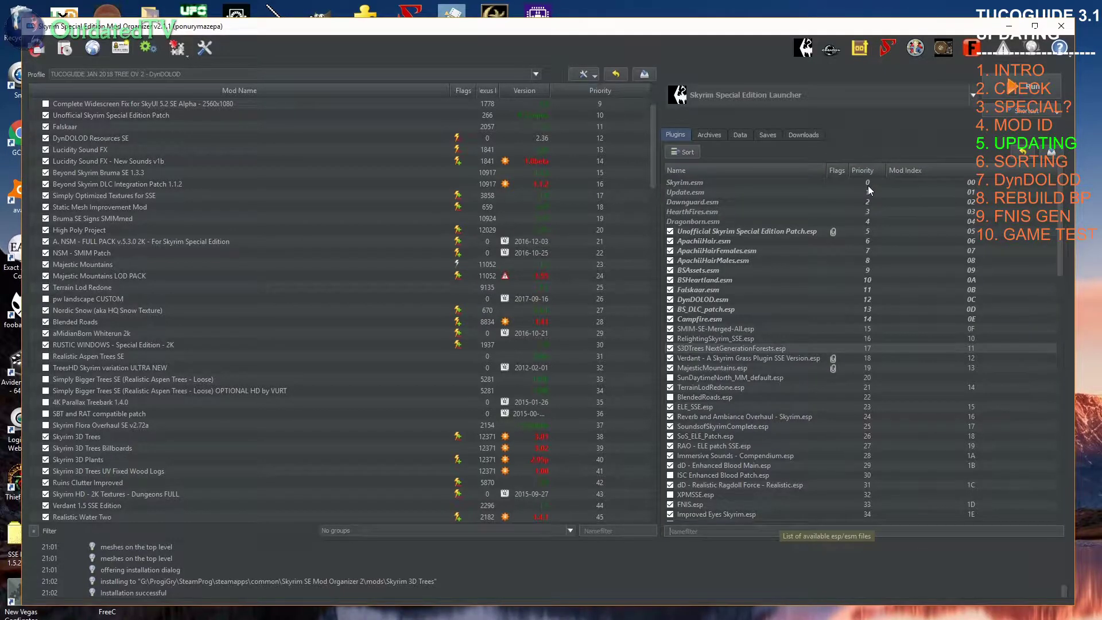
Step: Set the version of the Skyrim 3D Trees mod to 3.04 in the mod list
left_click(776, 349)
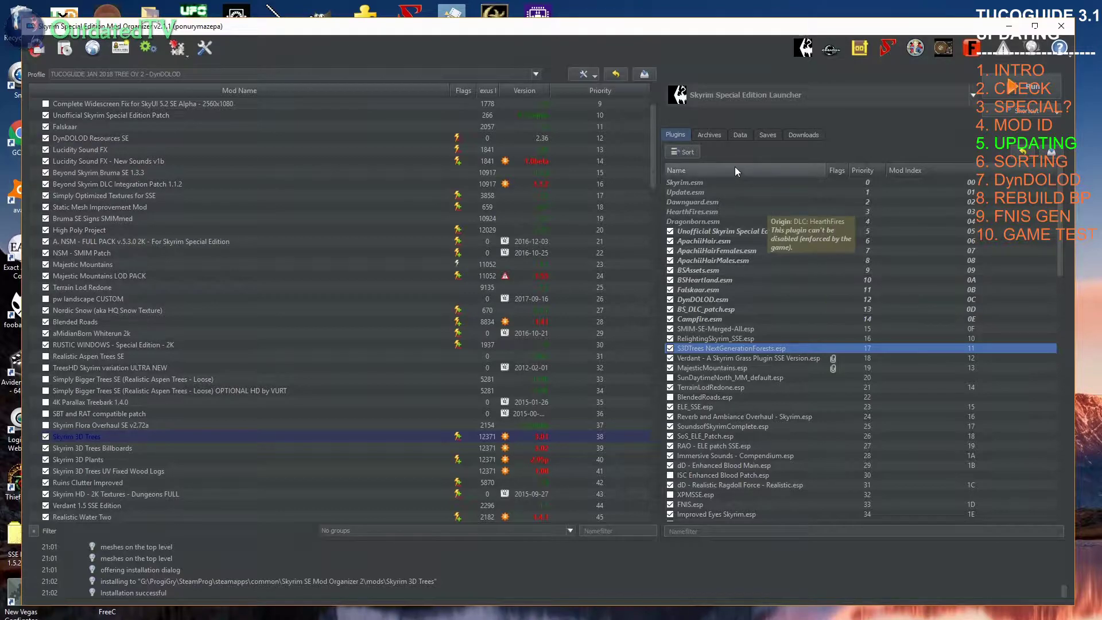
left_click(802, 135)
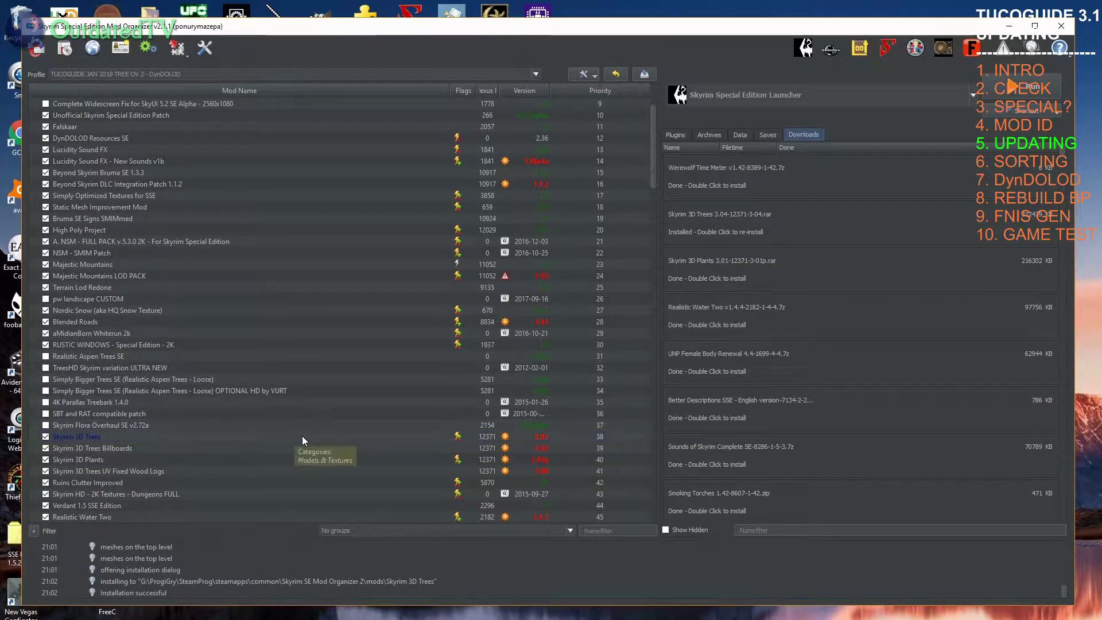
left_click(527, 440)
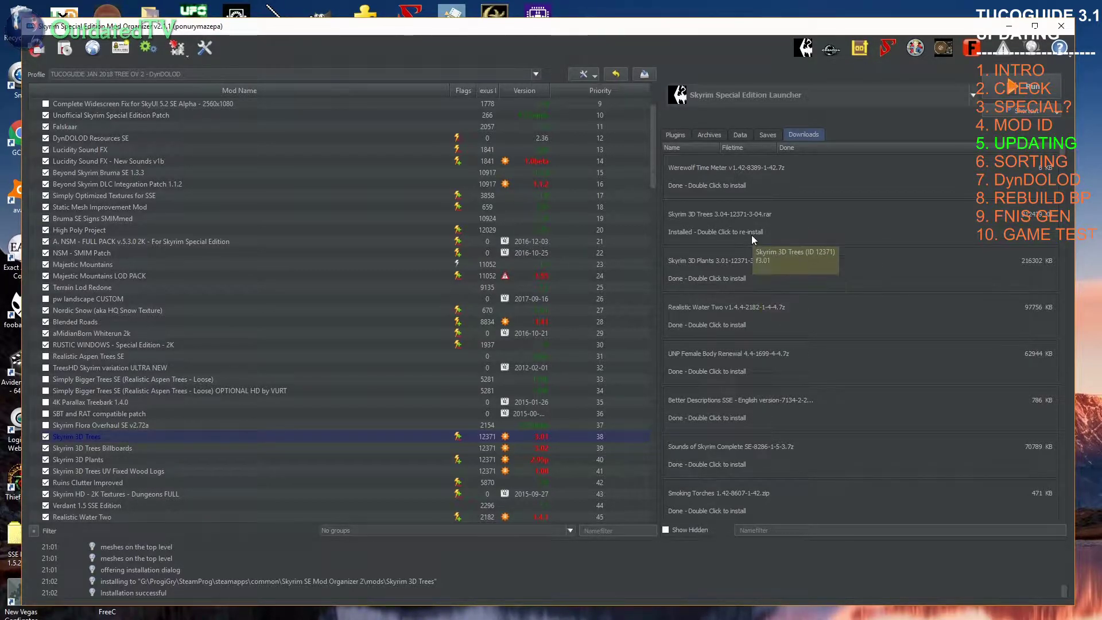
left_click(549, 437)
left_click(546, 438)
key("BackSpace")
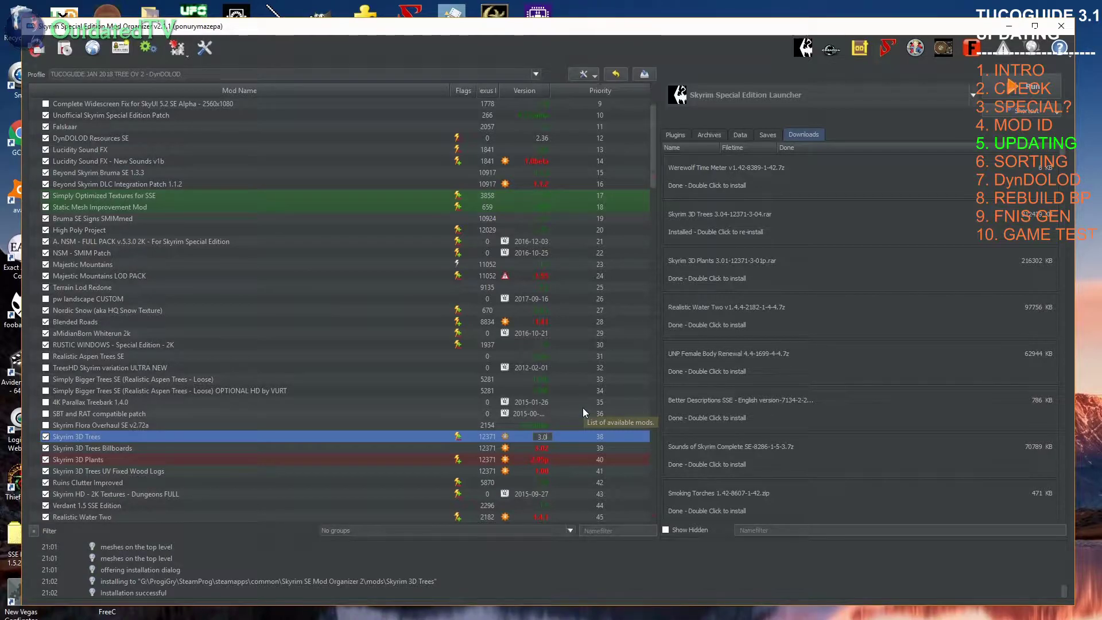
key("Return")
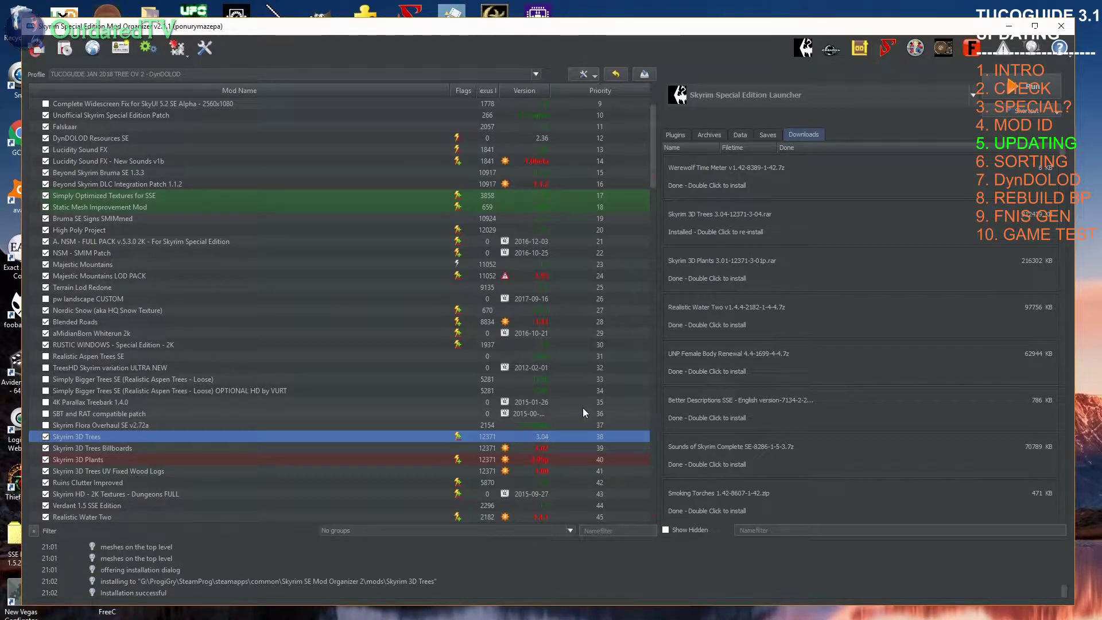
Step: Start a manual installation of the Skyrim 3D Plants 3.01 download under the mod name Skyrim 3D Plants
left_click(580, 447)
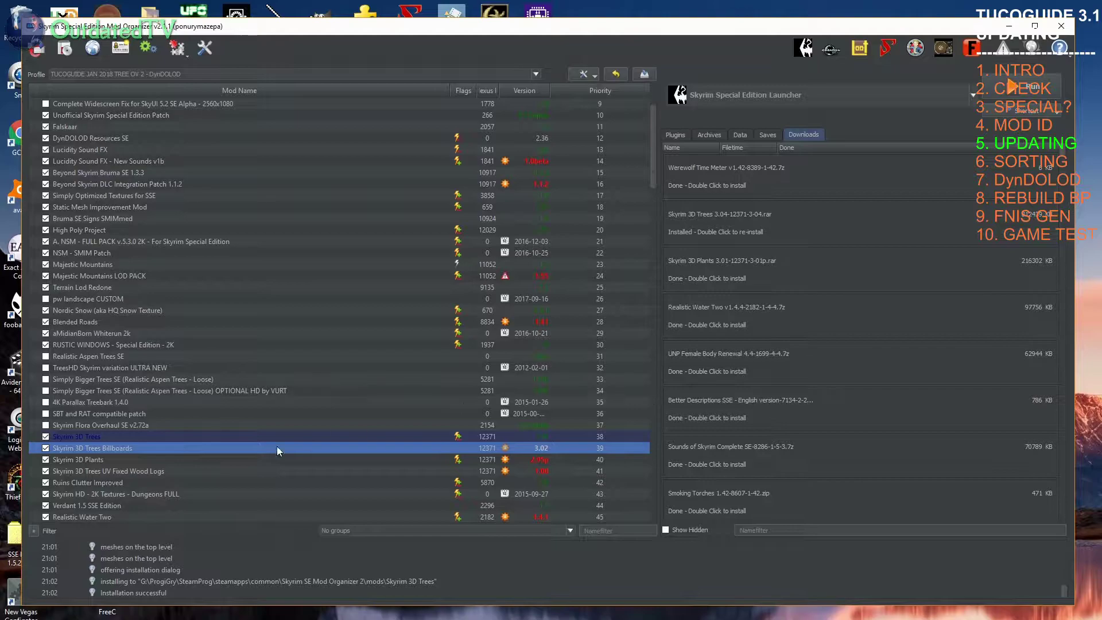
left_click(81, 461)
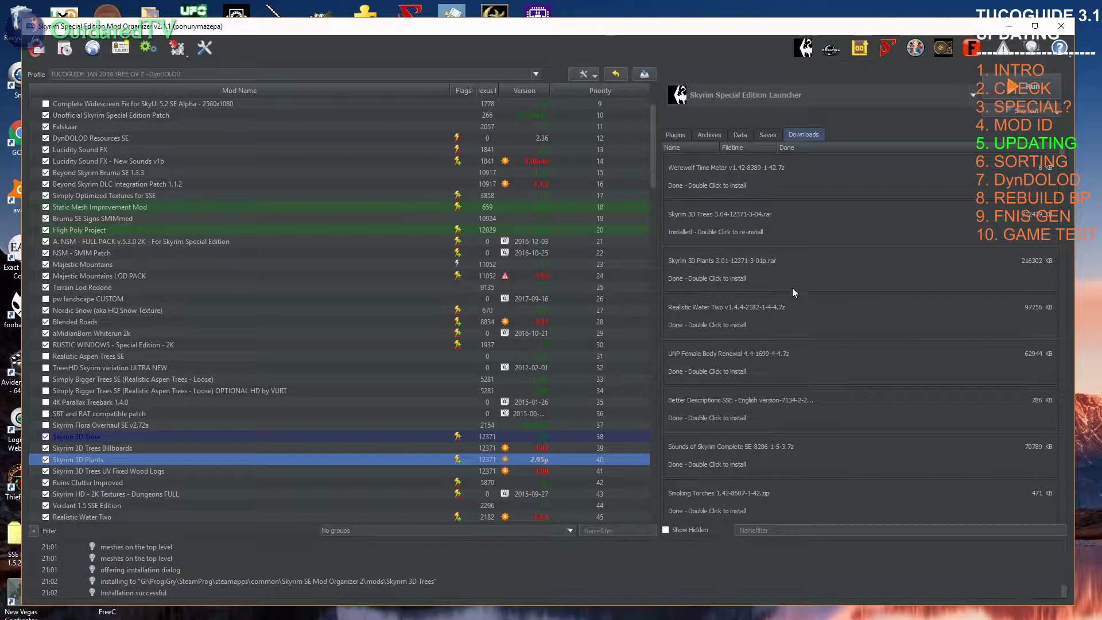
double_click(749, 275)
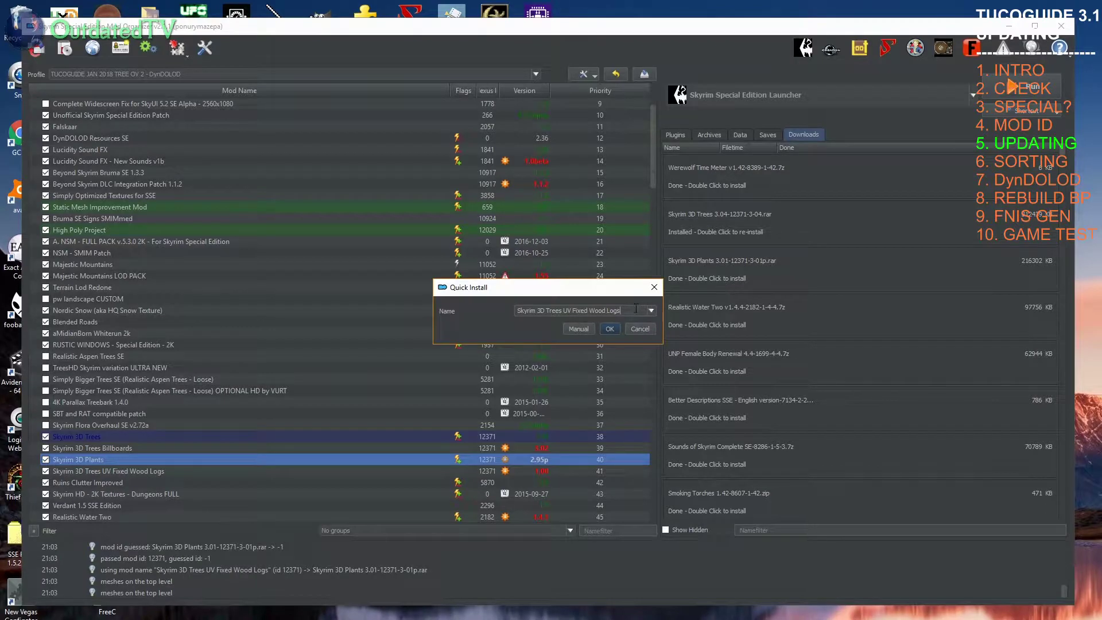
left_click_drag(634, 310, 546, 311)
type("Plants")
left_click(578, 328)
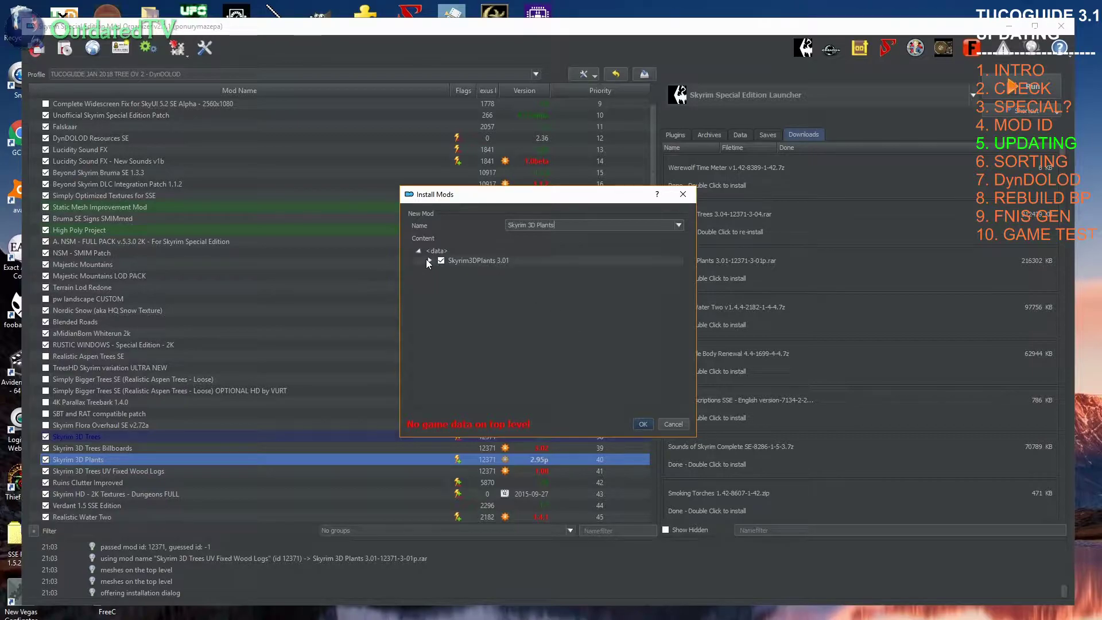
Step: Set the data folder inside Skyrim3DPlants 3.01 as the data directory and install it, replacing the existing mod
left_click(428, 260)
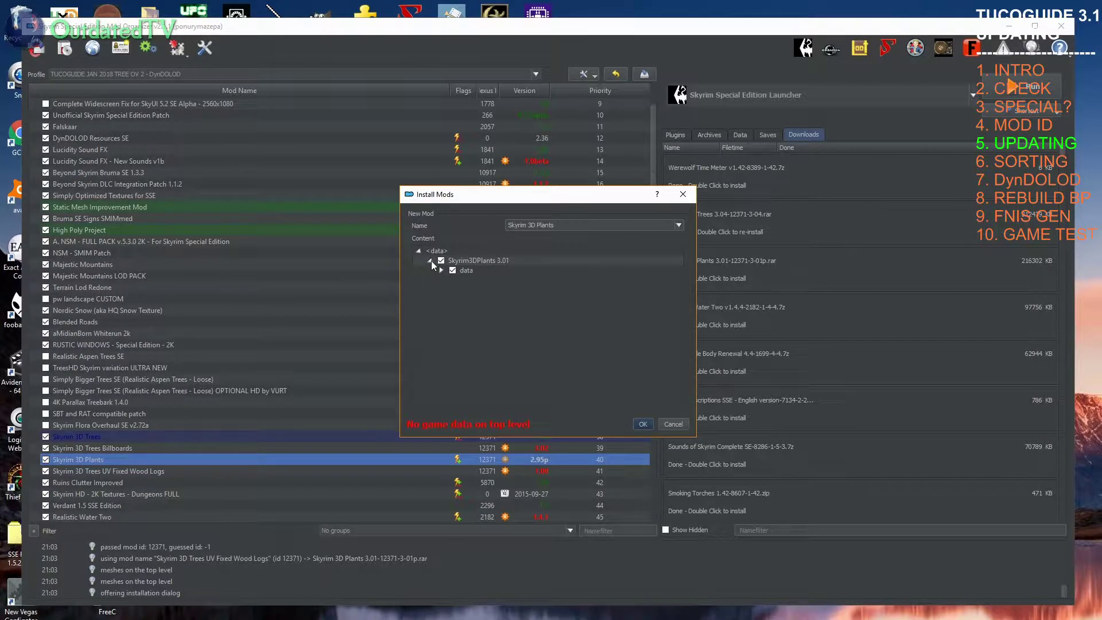
right_click(463, 270)
left_click(493, 281)
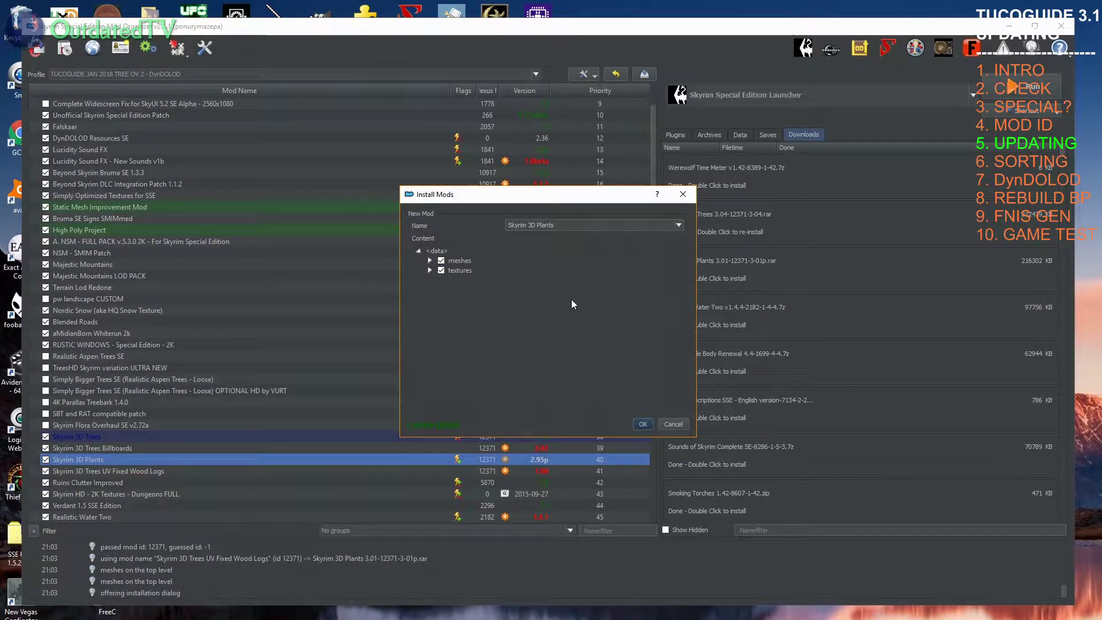
left_click(642, 422)
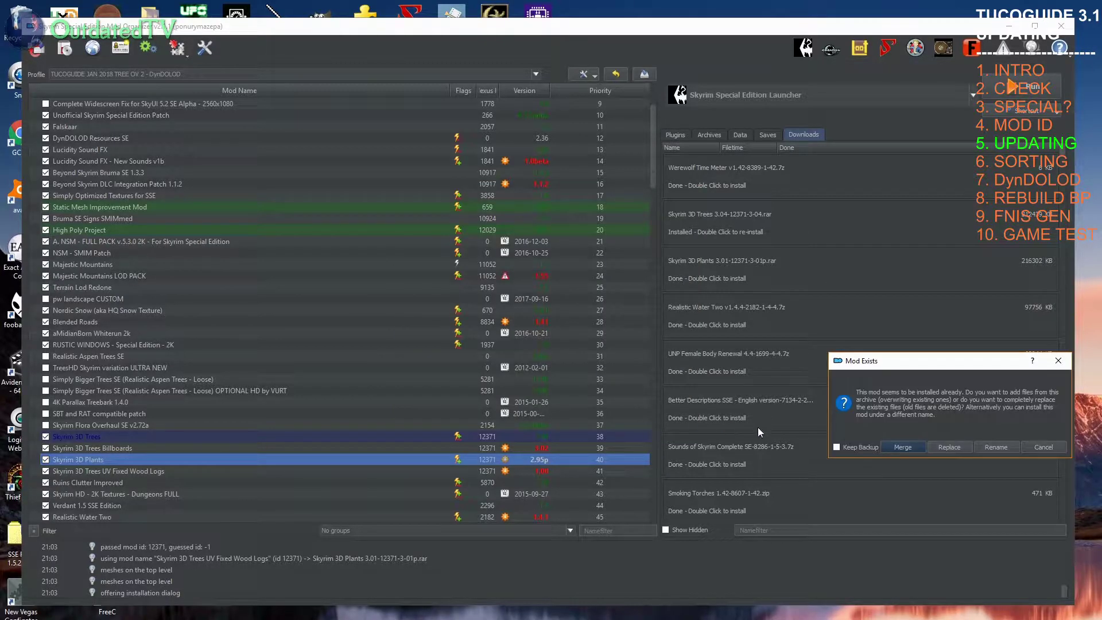
left_click(951, 447)
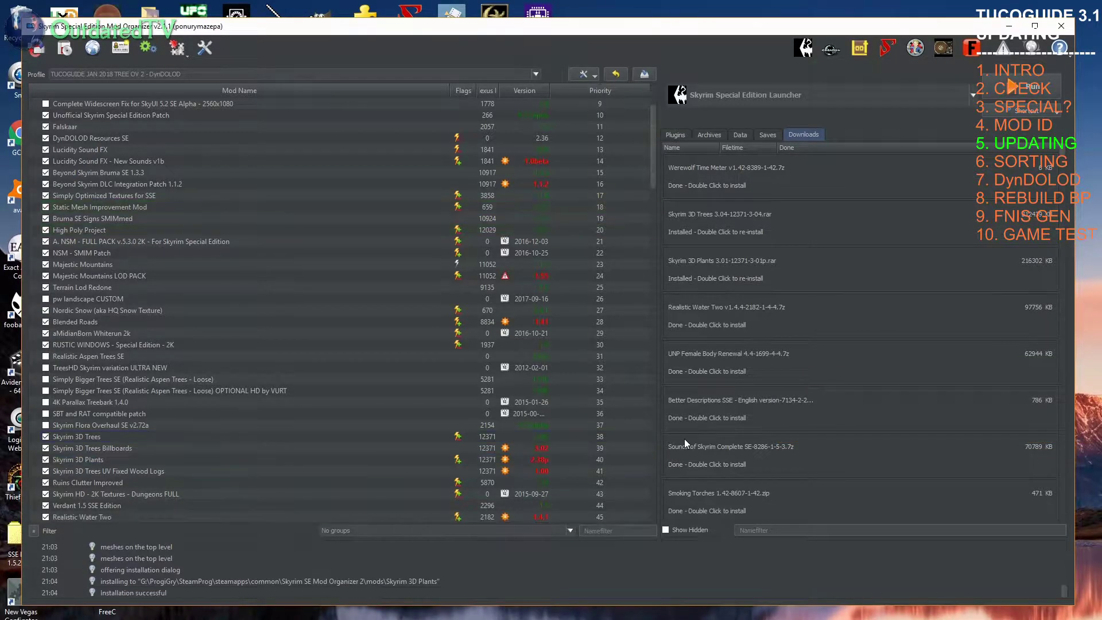
Step: Set the version of the Skyrim 3D Plants mod to 3.01 in the mod list
left_click(543, 459)
double_click(543, 458)
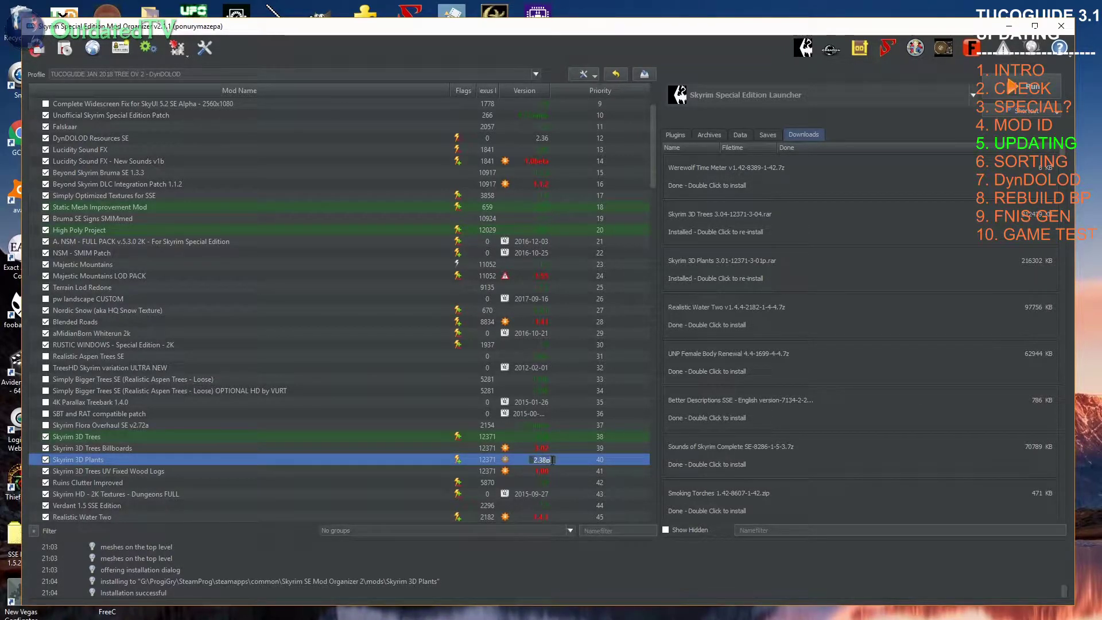
left_click_drag(553, 460, 535, 461)
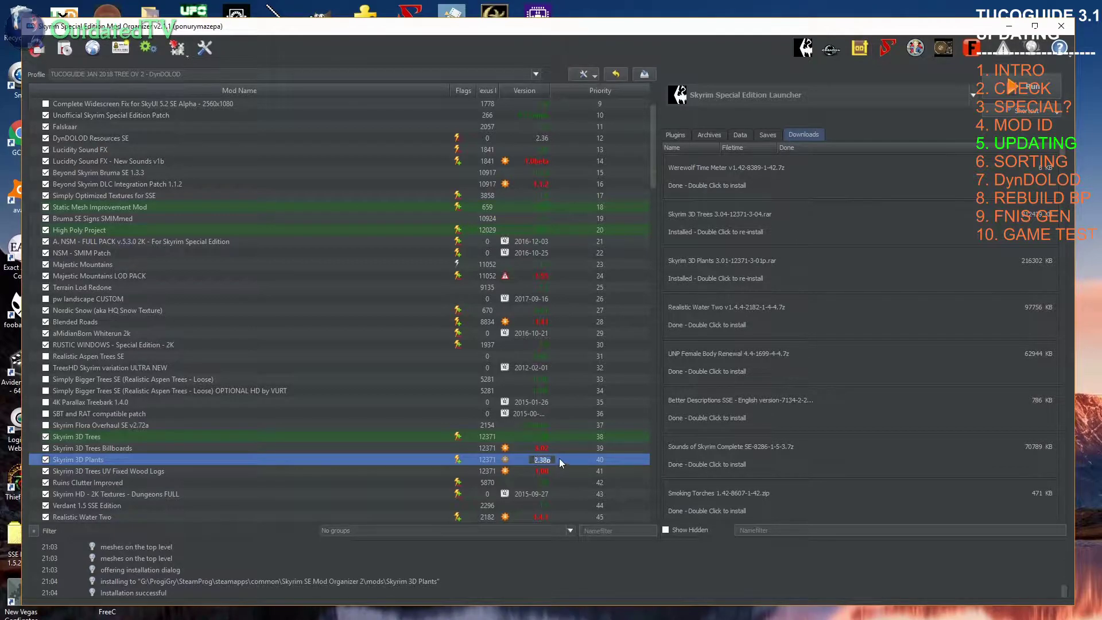
type("3.01")
key("Return")
Step: Compare the version entries of the Skyrim 3D Trees UV Fixed Wood Logs, Skyrim 3D Plants and Skyrim 3D Trees Billboards mods
left_click(539, 470)
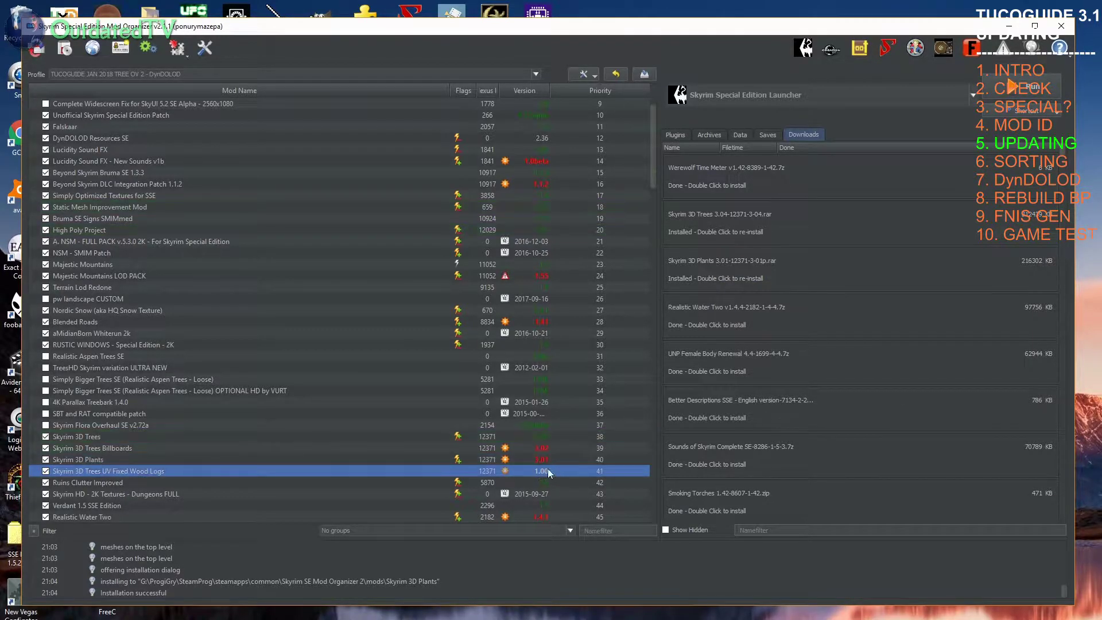
left_click(541, 461)
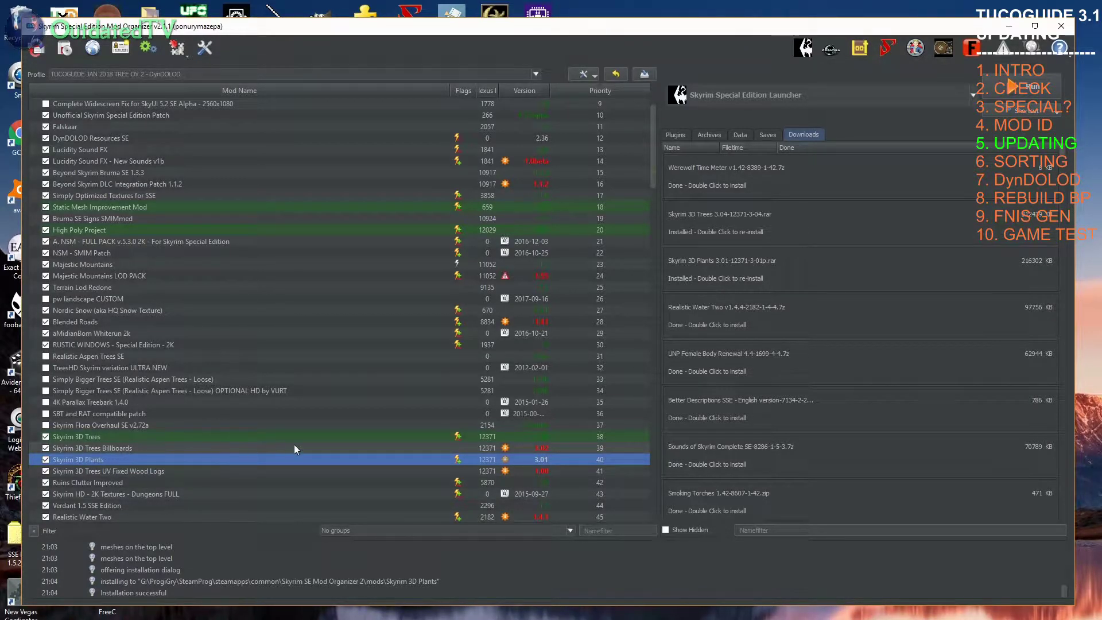
left_click(548, 449)
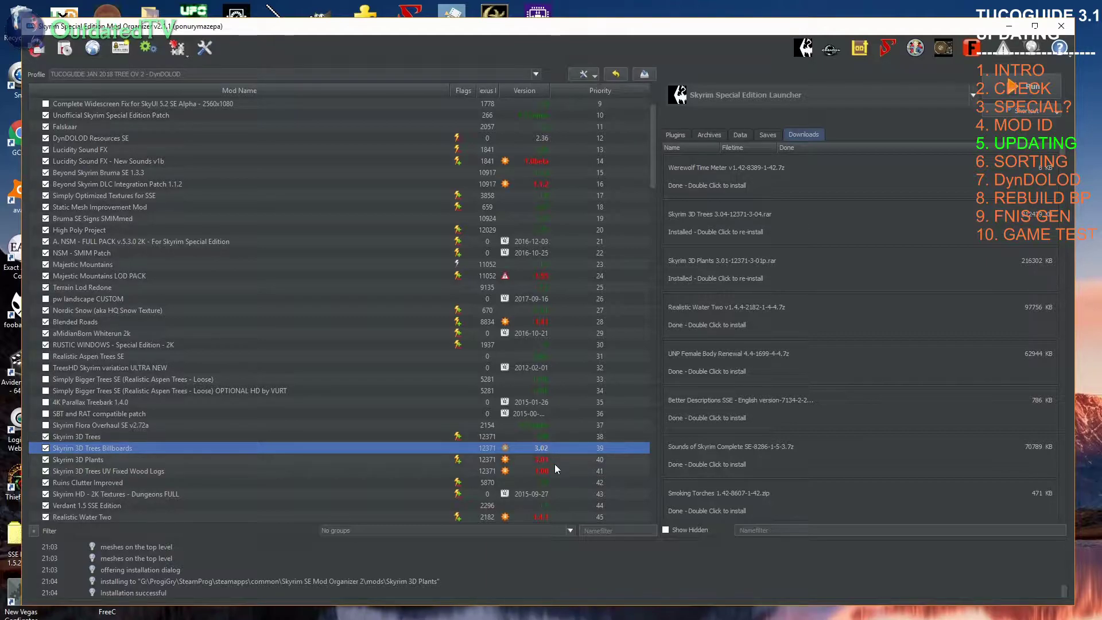
left_click(548, 458)
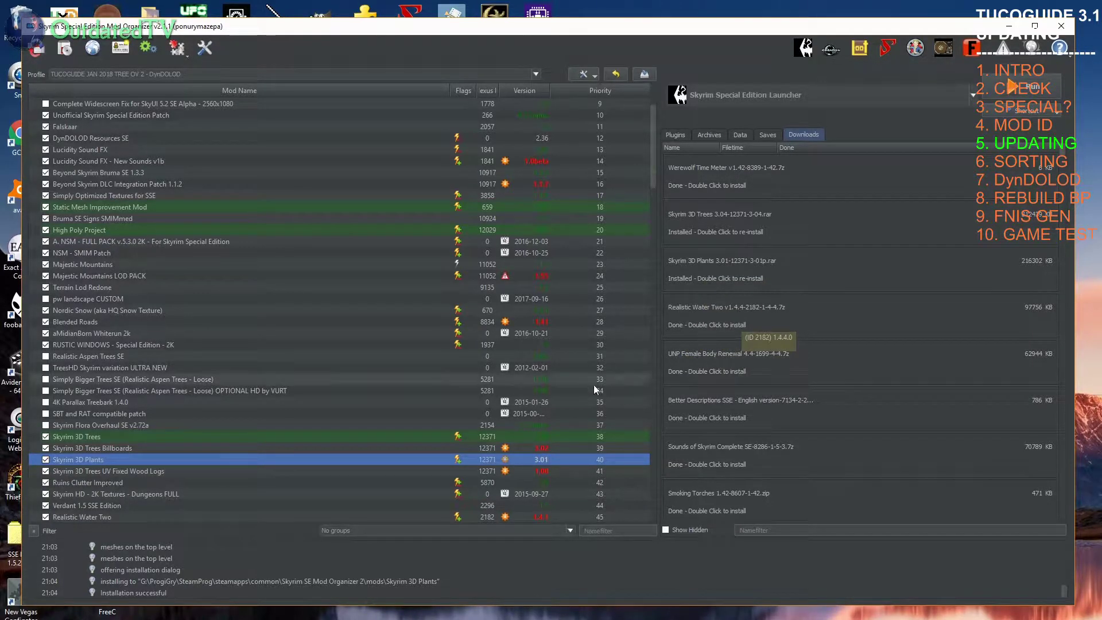
Step: Install the Realistic Water Two v1.4.4 download with High texture resolution and the iNeed patch, replacing the existing mod
scroll(361, 442, "down", 1)
left_click(207, 482)
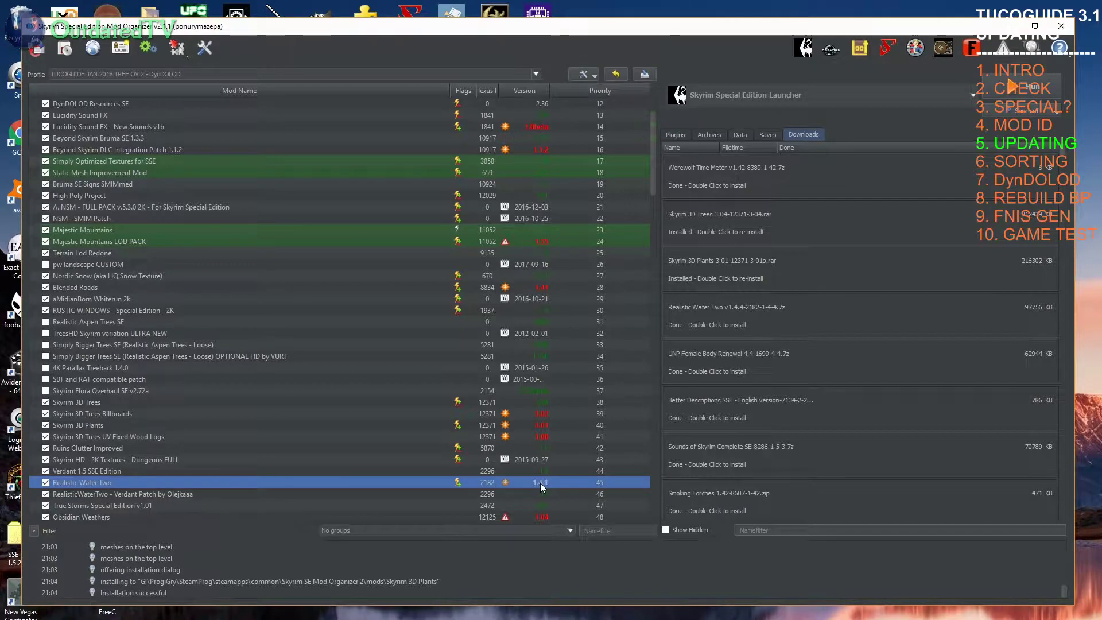
double_click(742, 321)
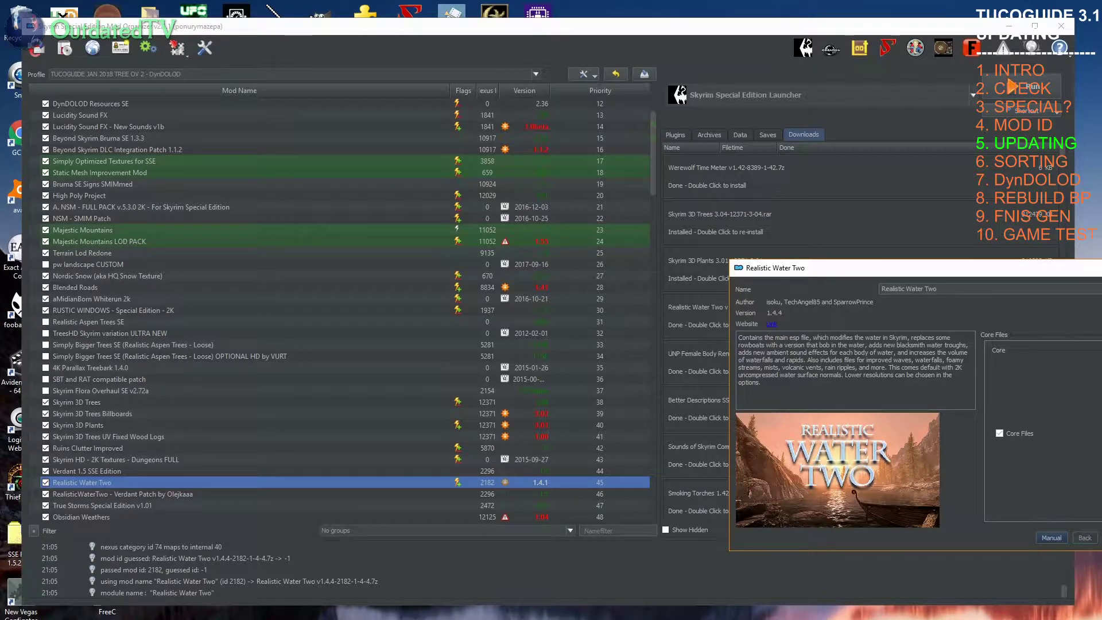
left_click(1101, 538)
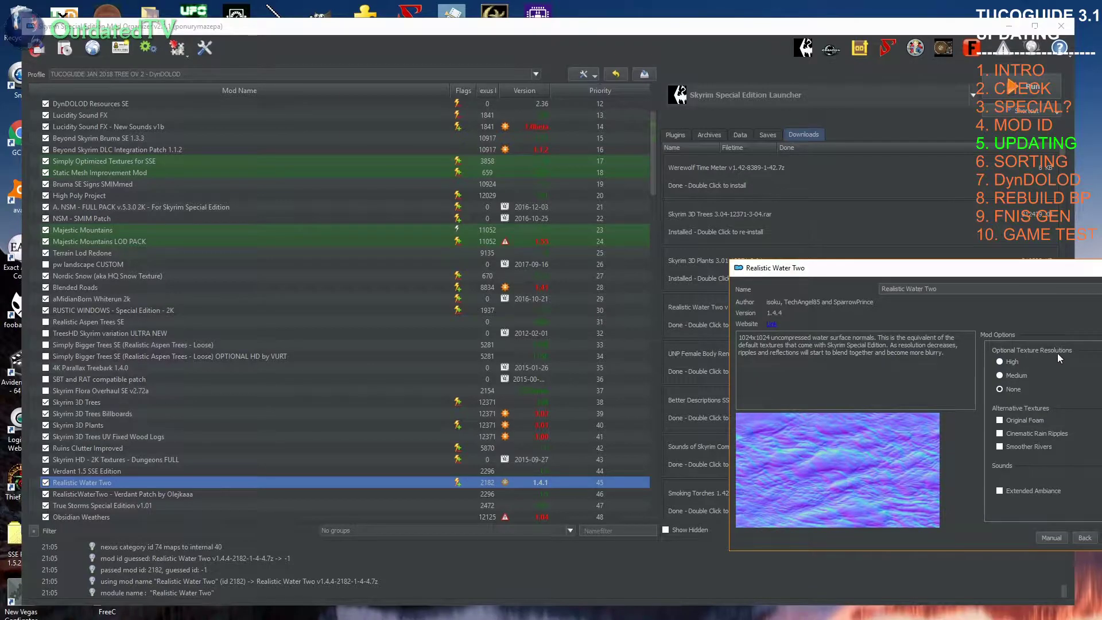
left_click(1001, 361)
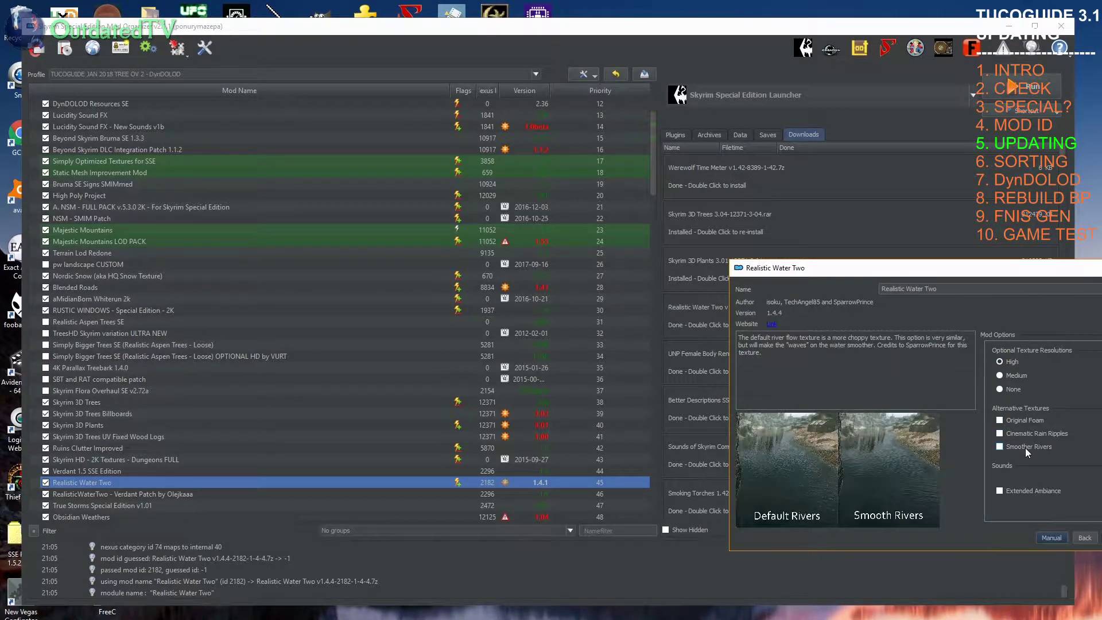
left_click(1101, 538)
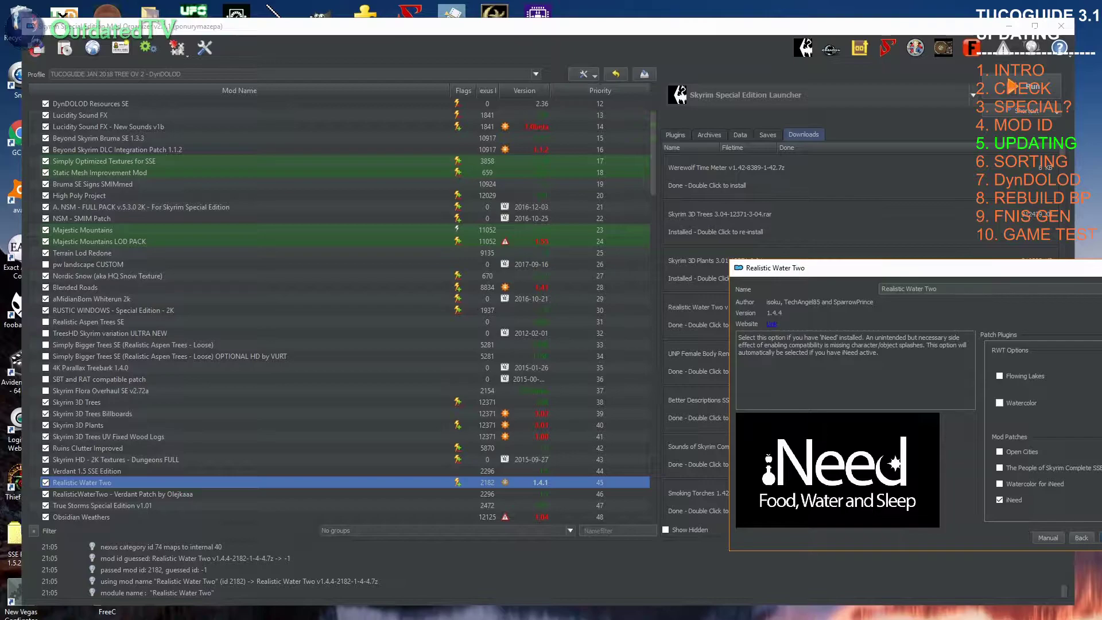
left_click(1099, 536)
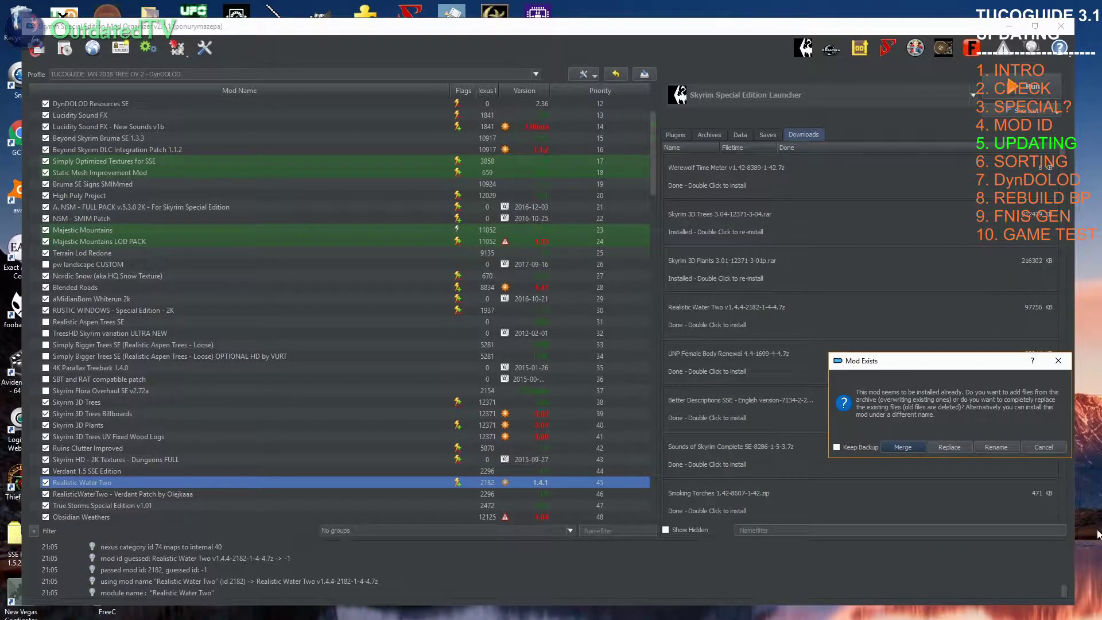
left_click(955, 450)
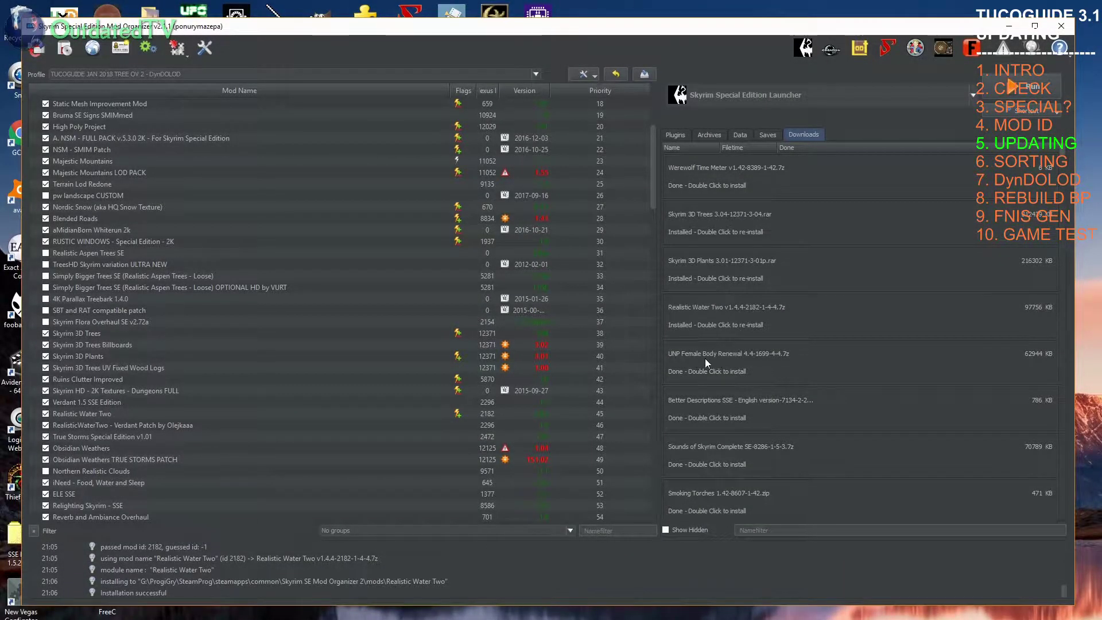
Step: Start installing the UNP Female Body Renewal 4.4 download with the Pinup body type, Static/Normal and the Nude body option
scroll(394, 437, "down", 6)
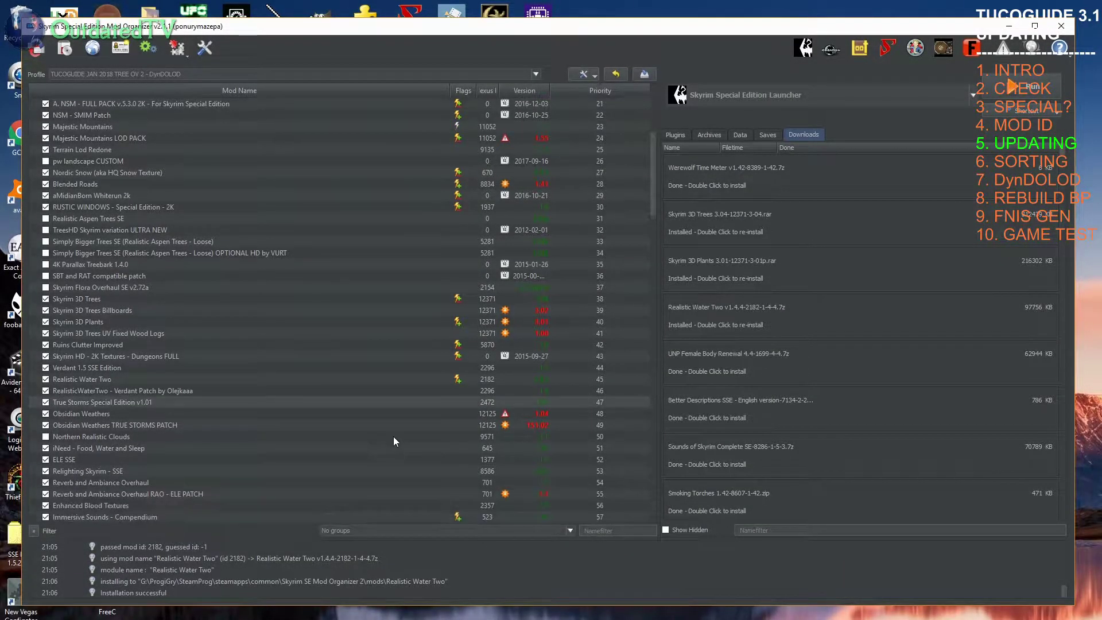
scroll(393, 436, "down", 10)
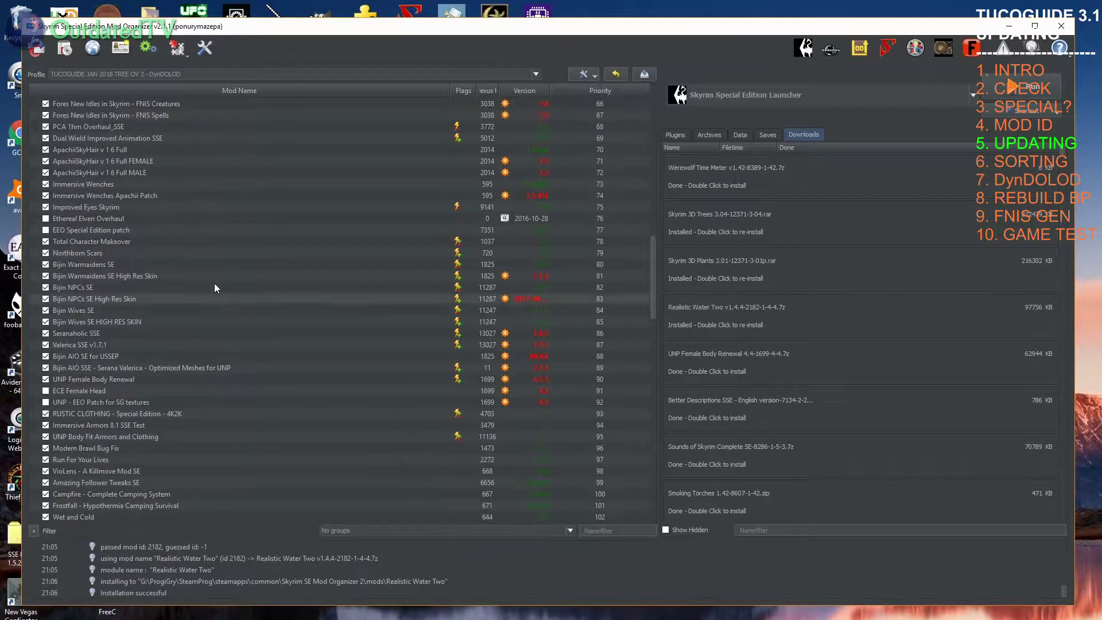
left_click(131, 380)
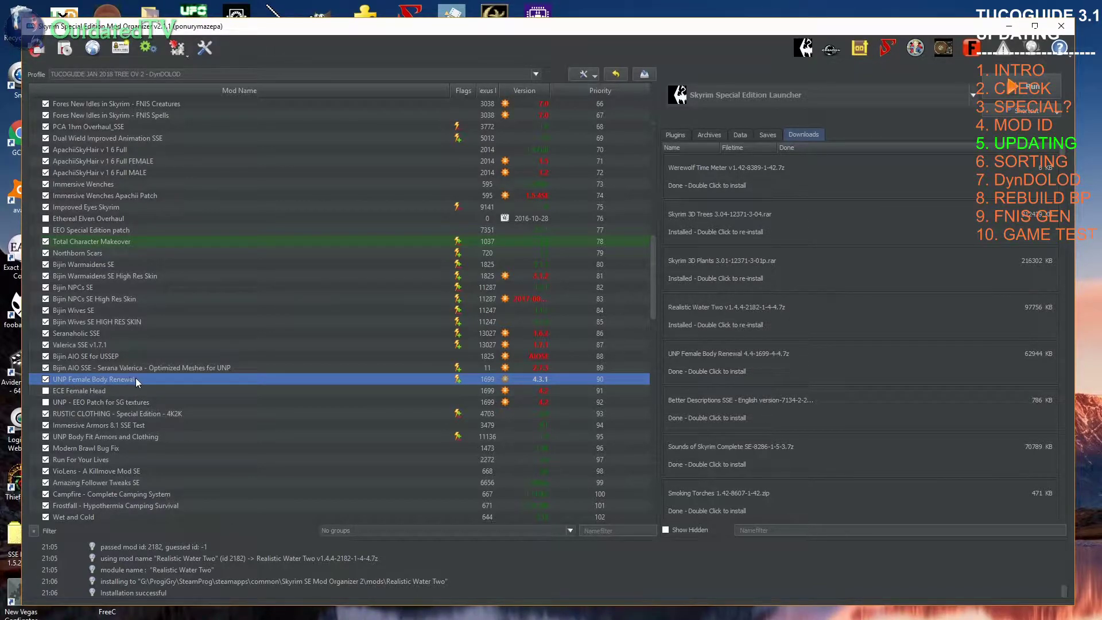
double_click(739, 360)
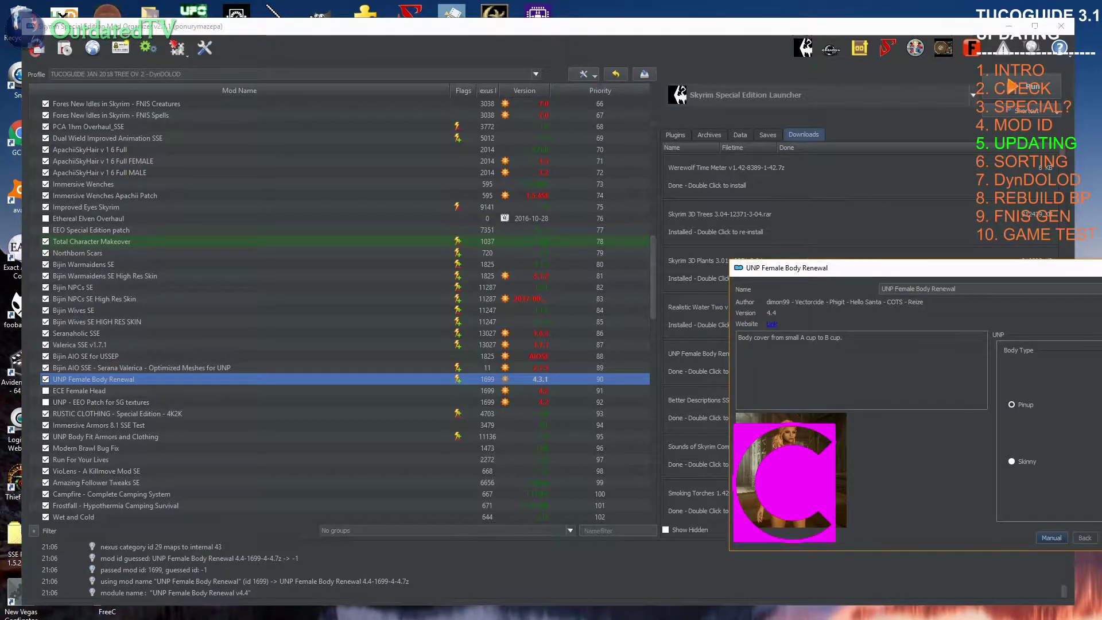
left_click(1101, 538)
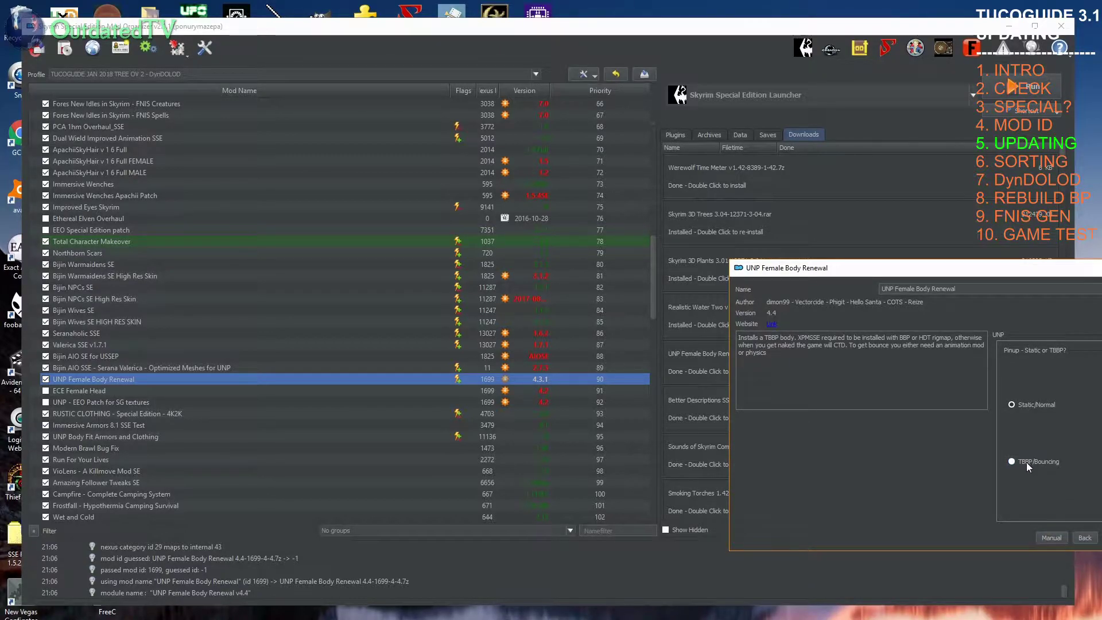
left_click(1101, 537)
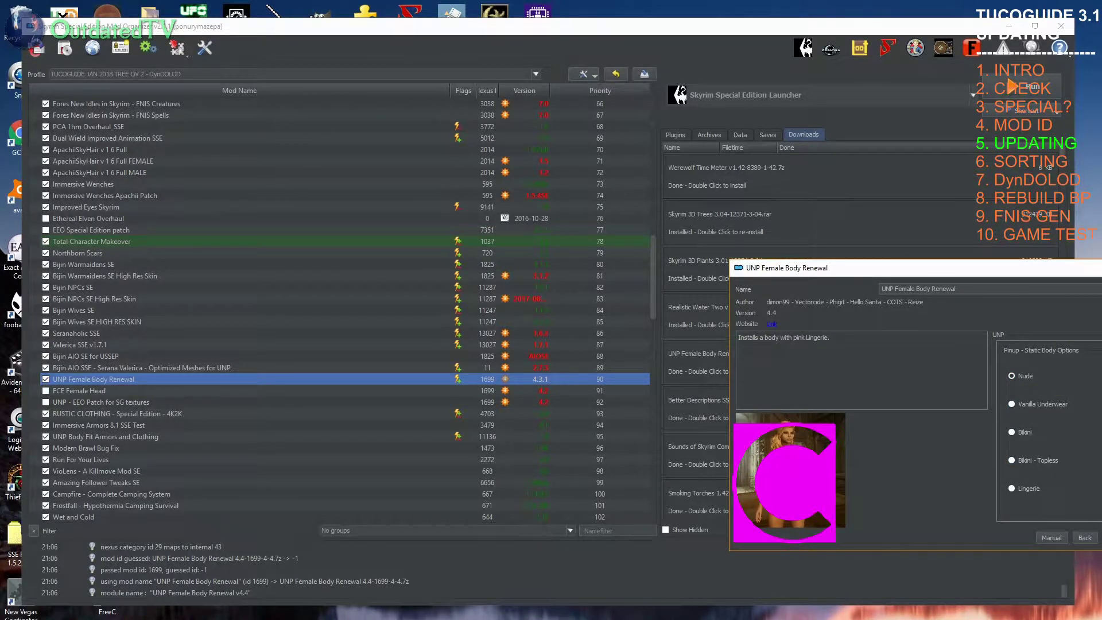
left_click(1101, 538)
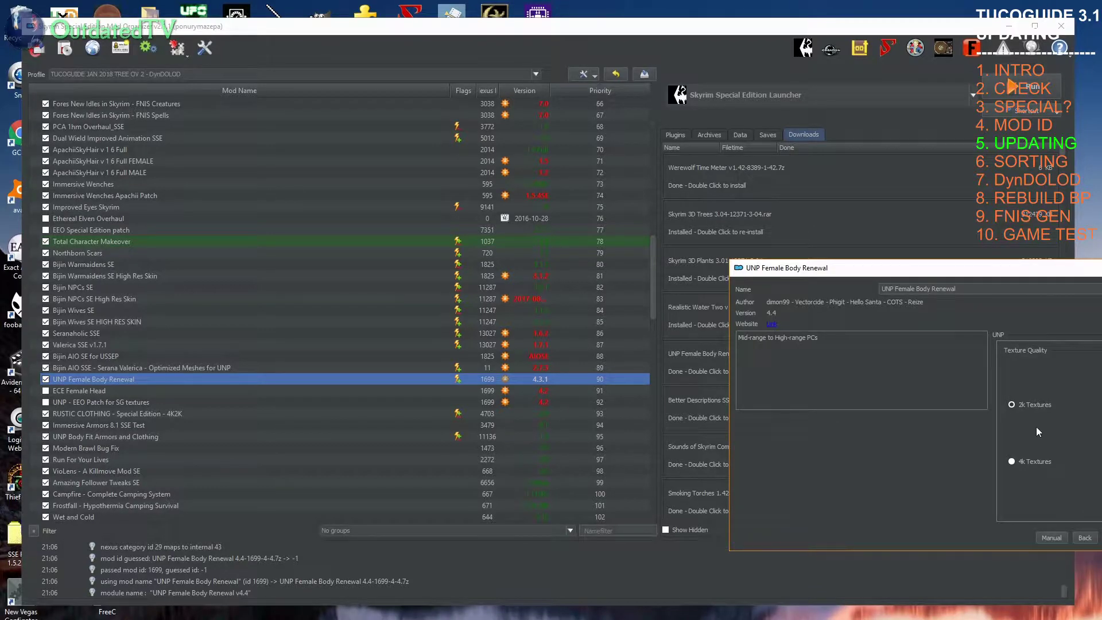
Step: Choose 4k Textures and the Defined Scars normal map option for the UNP Female Body Renewal installation
left_click(1012, 460)
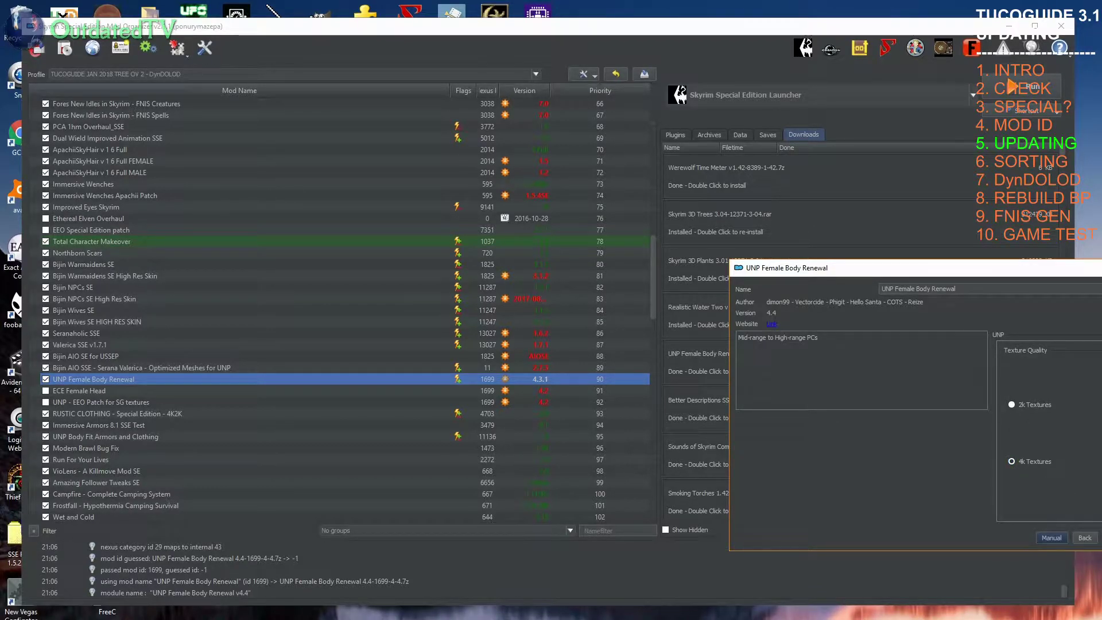
left_click(1101, 538)
left_click(1031, 482)
left_click(1101, 538)
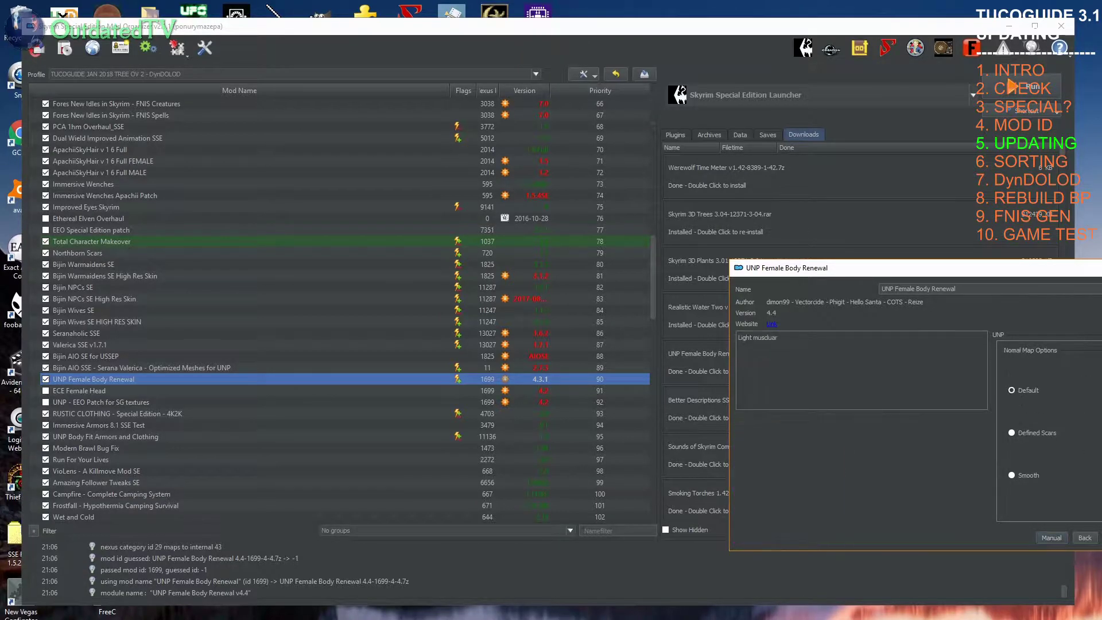
left_click(1024, 433)
left_click(1101, 538)
Step: Install UNP Female Body Renewal with Default specular maps, Dark Red subsurface maps and the SG Female Eyebrows addon, replacing the existing mod
left_click(1033, 461)
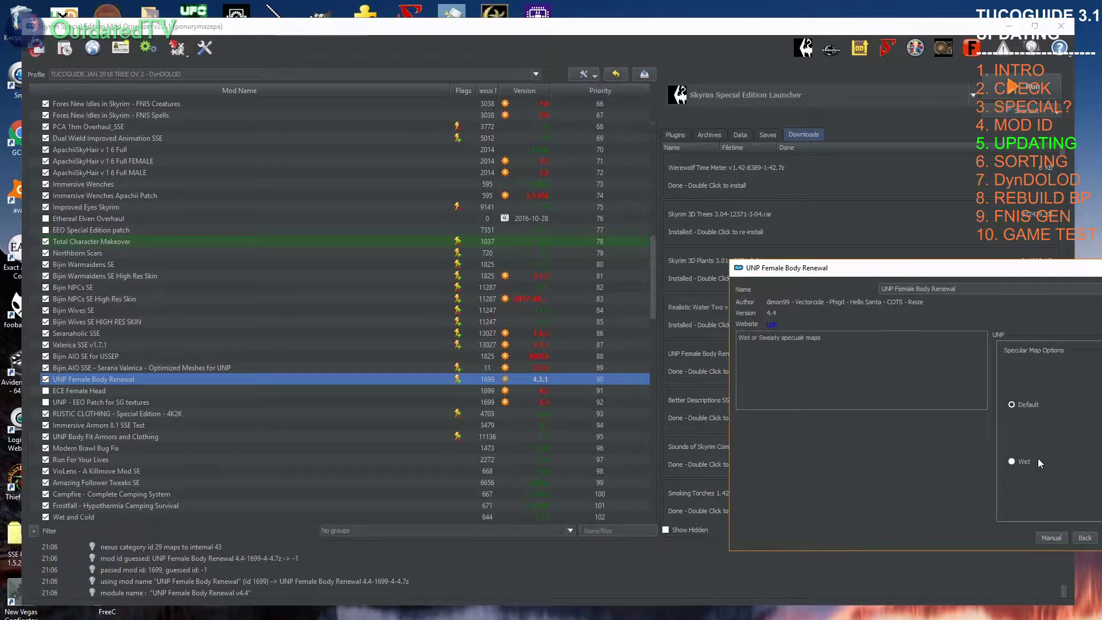
left_click(1099, 538)
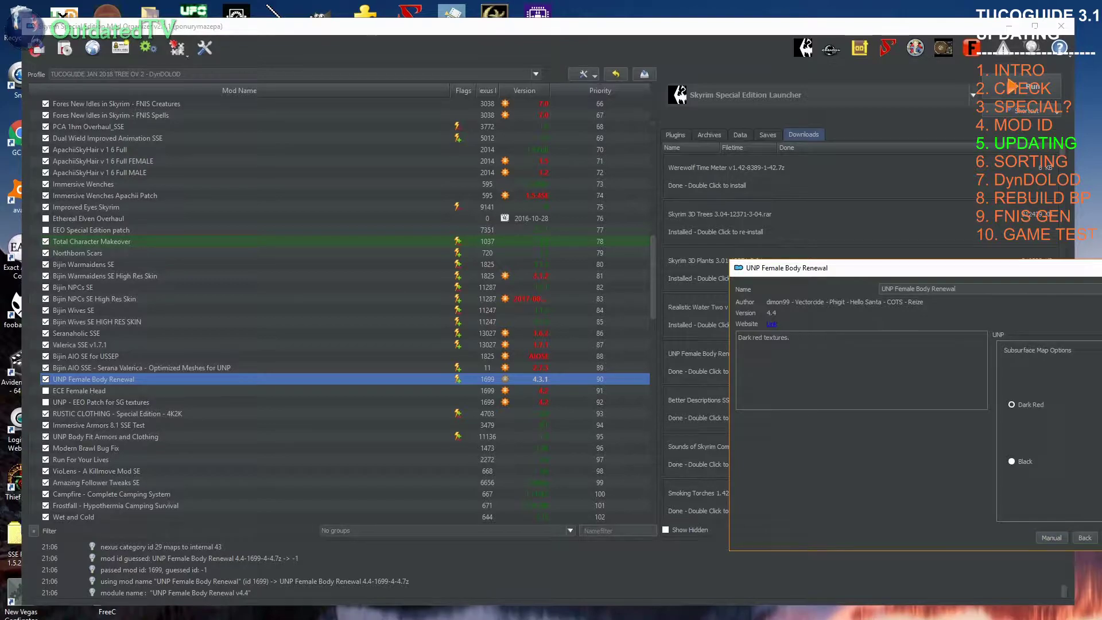
mouse_move(1030, 407)
left_click(1099, 538)
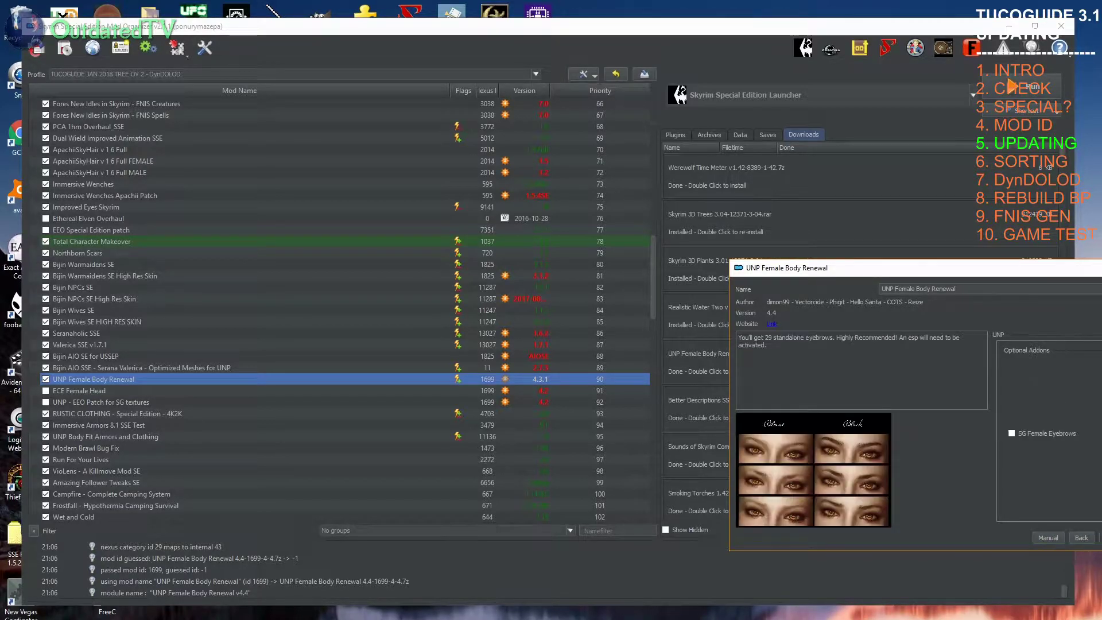
left_click(1012, 433)
left_click(1099, 538)
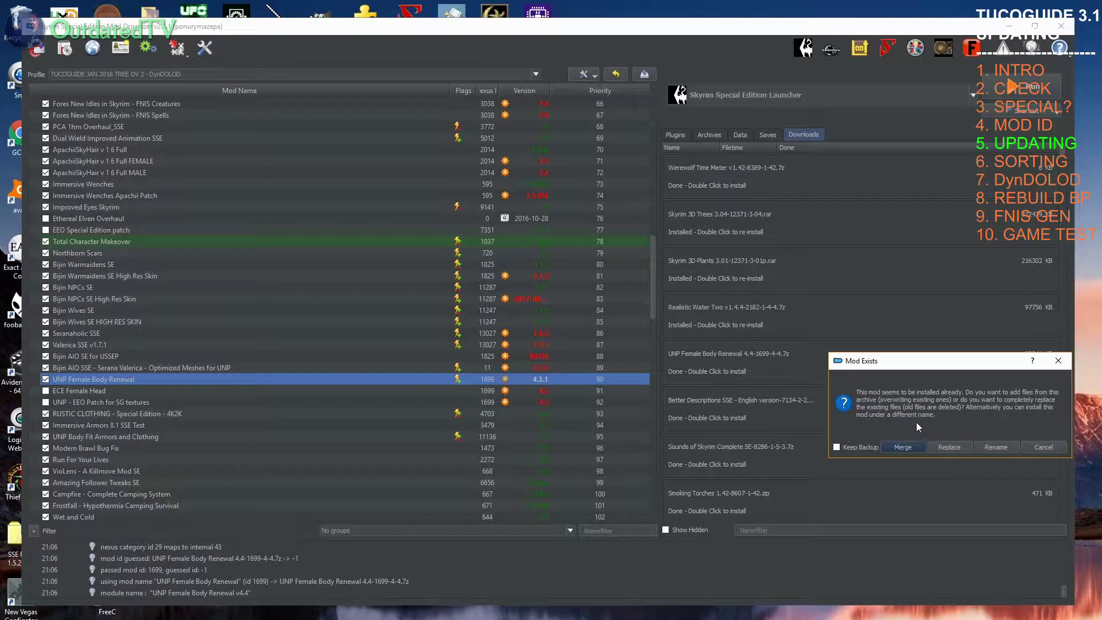
left_click(950, 446)
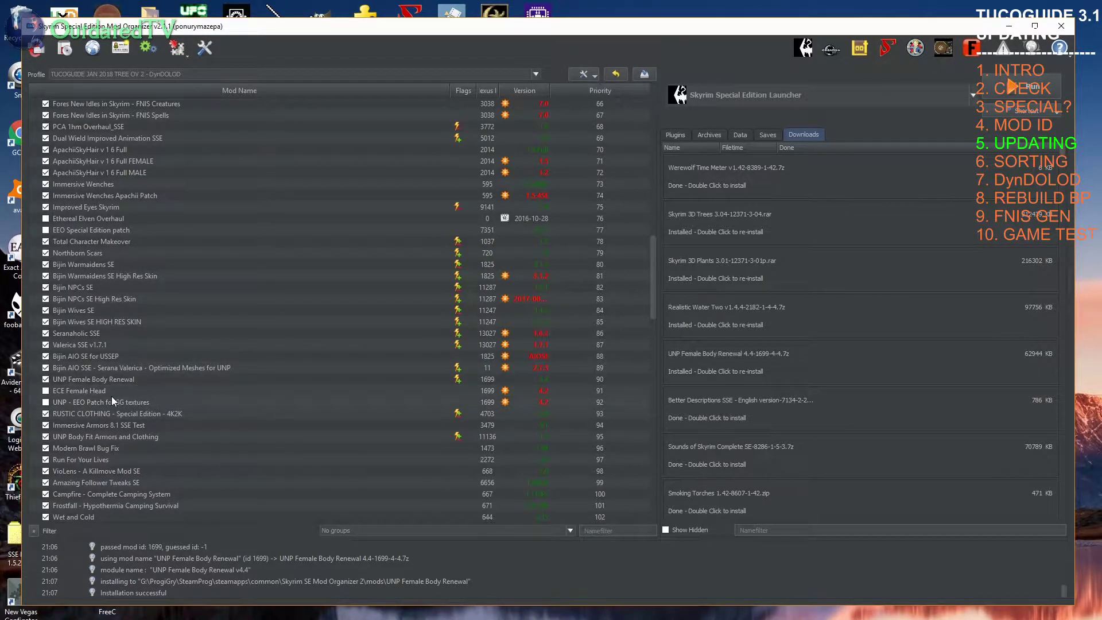
Step: Compare the version entries of the UNP Female Body Renewal and UNP - EEO Patch for SG textures mods
left_click(105, 382)
left_click(404, 401)
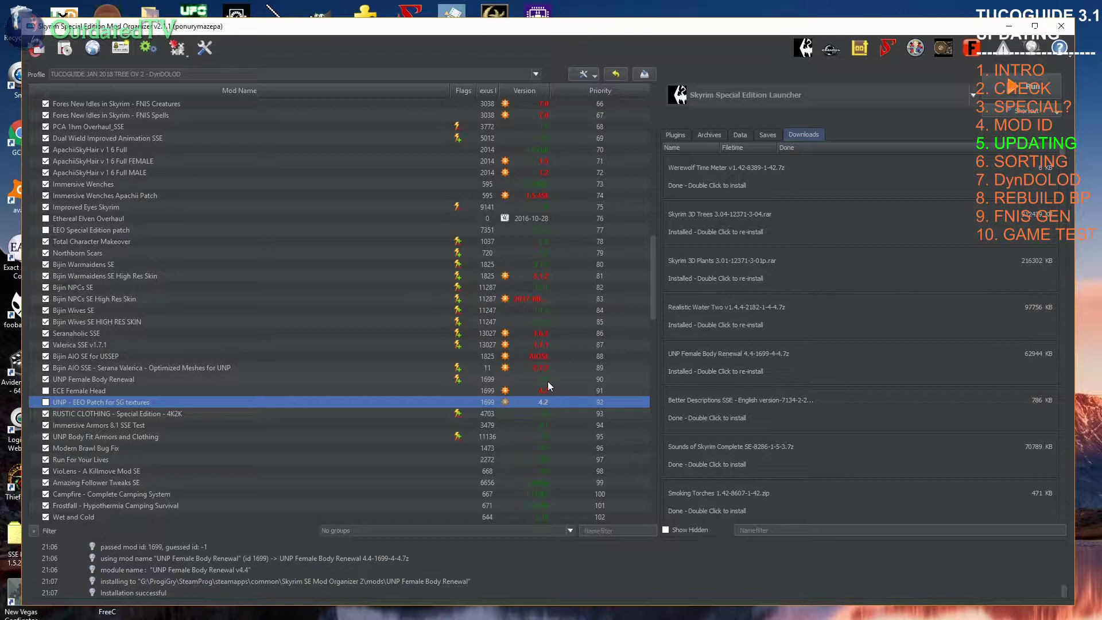
mouse_move(547, 381)
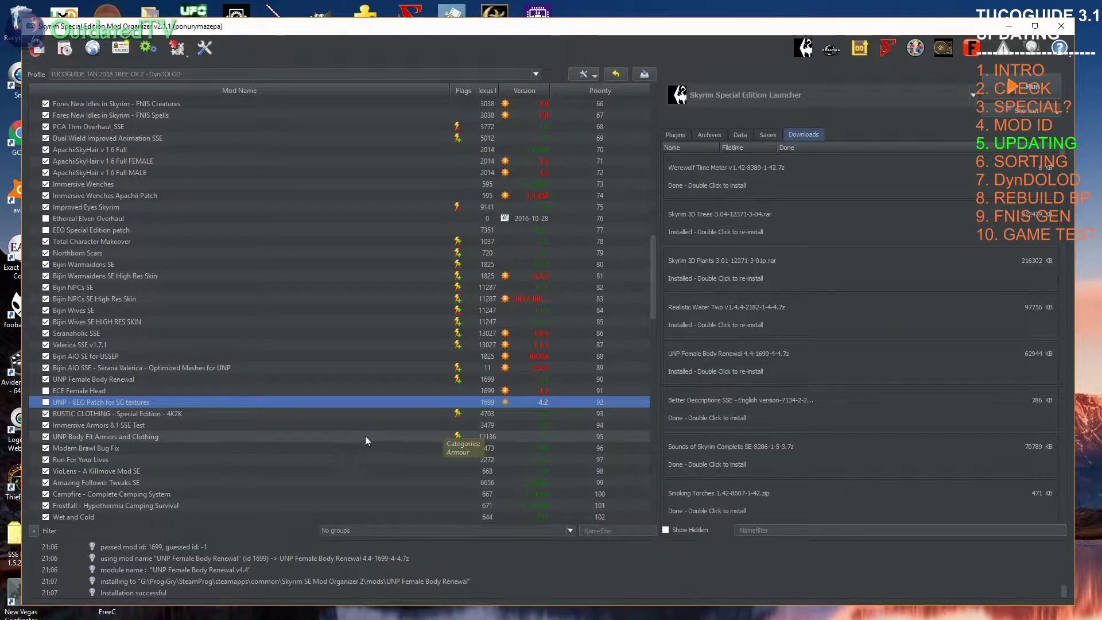
Step: Install the Better Descriptions SSE English version download manually, replacing the existing Better descriptions SSE mod
scroll(338, 436, "down", 7)
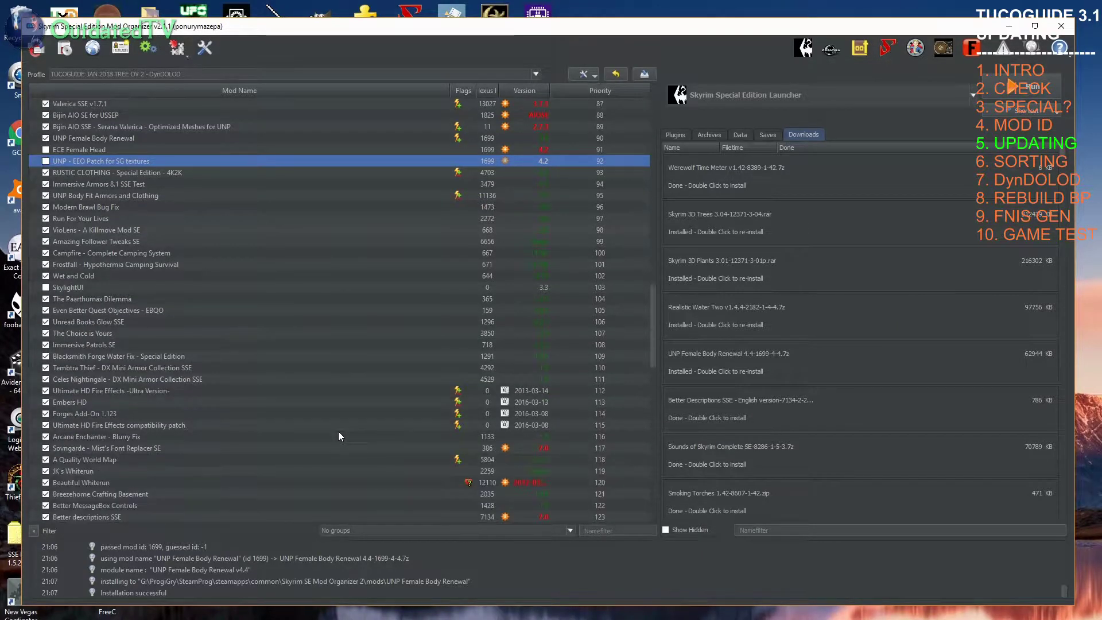
scroll(326, 436, "down", 2)
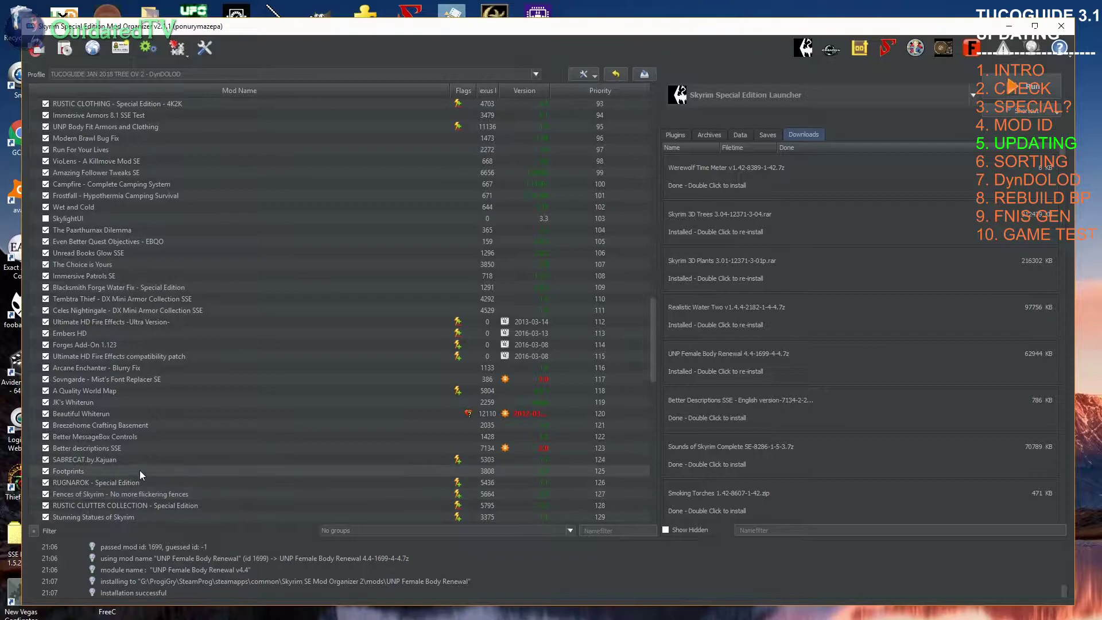
left_click(125, 450)
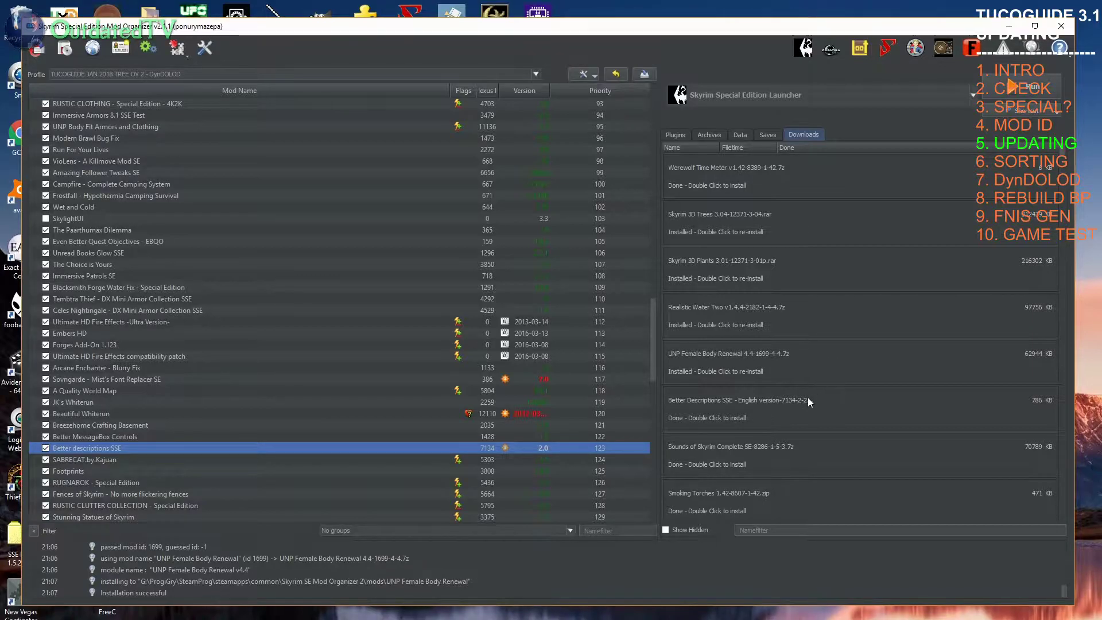
double_click(745, 404)
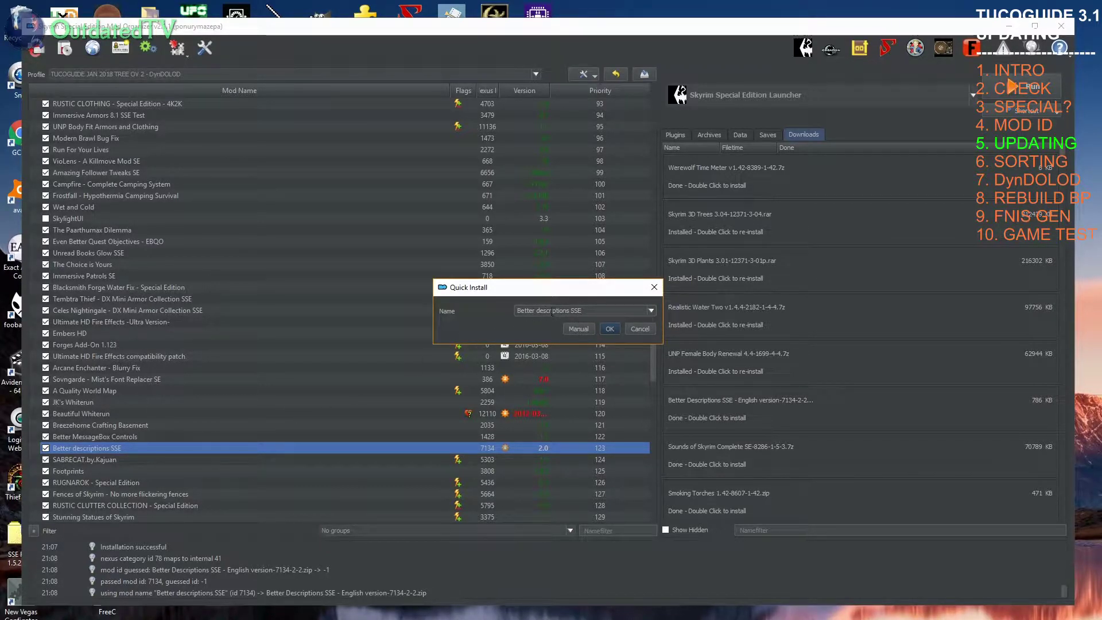
left_click(580, 329)
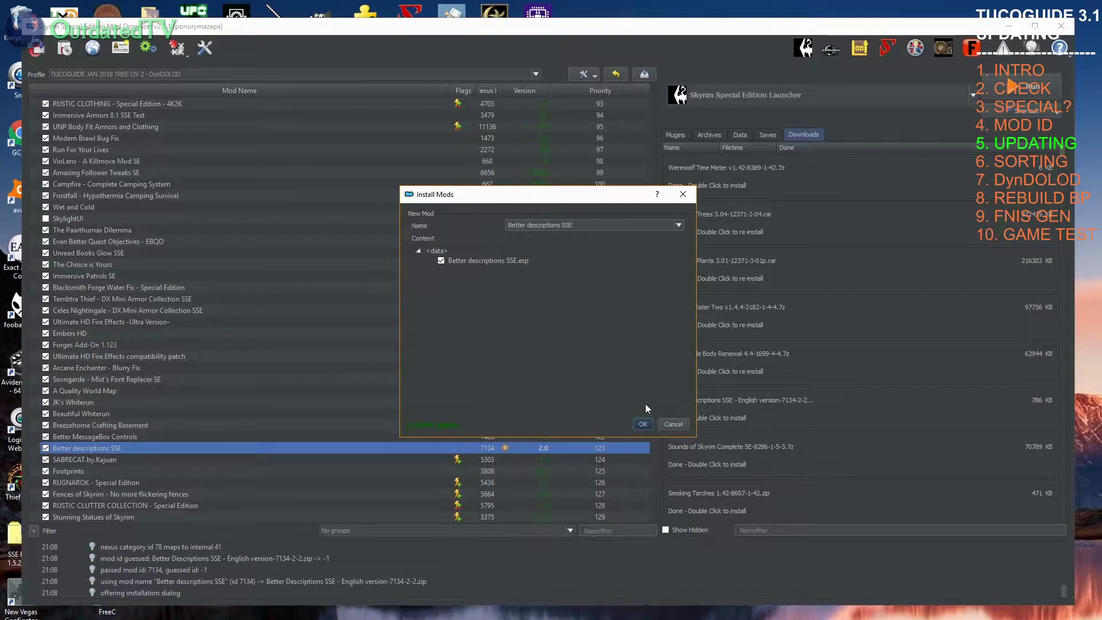
left_click(643, 424)
left_click(955, 448)
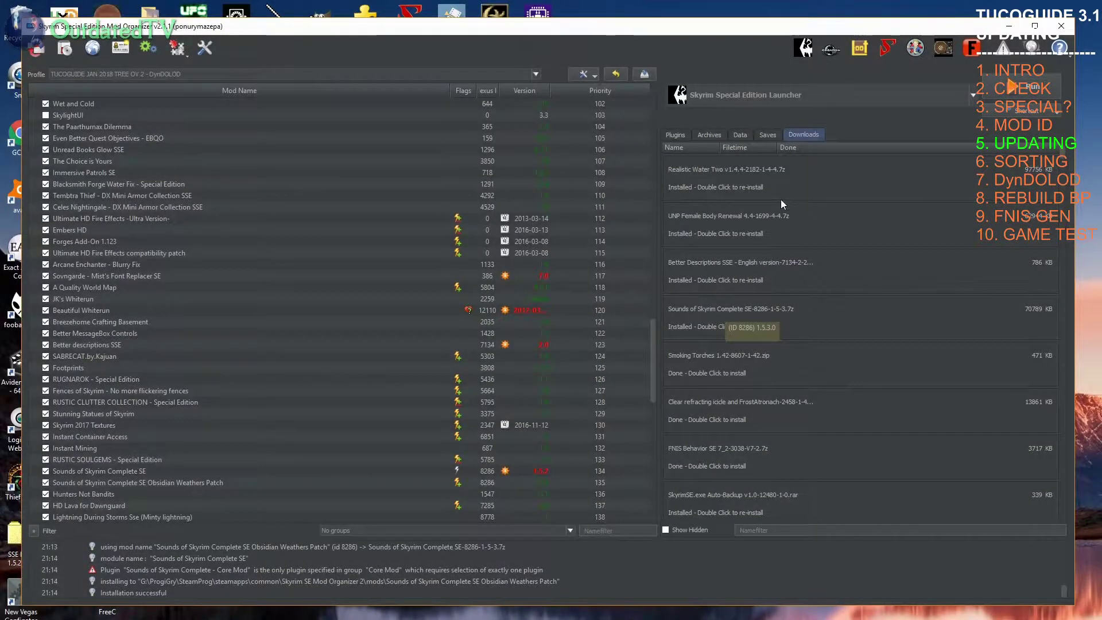
Step: Reinstall the 1.5.3 archive as Sounds of Skyrim Complete SE with the Enhanced Lighting for ENB, Obsidian Weathers and True Storms patches, replacing the existing mod
double_click(746, 317)
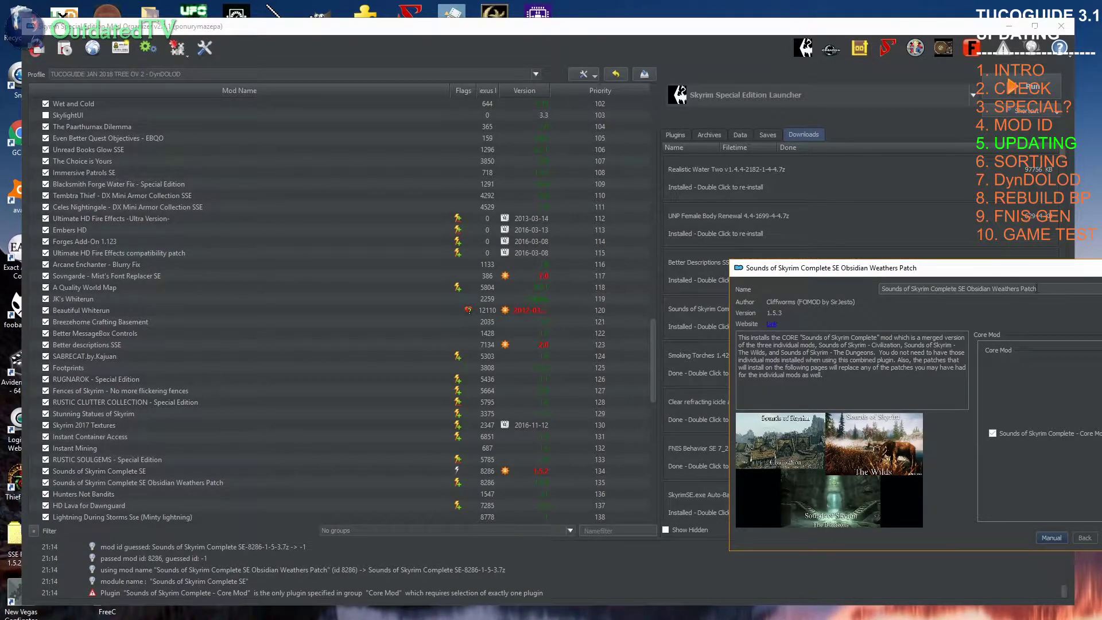
left_click_drag(1042, 287, 968, 286)
key("BackSpace")
left_click(1101, 538)
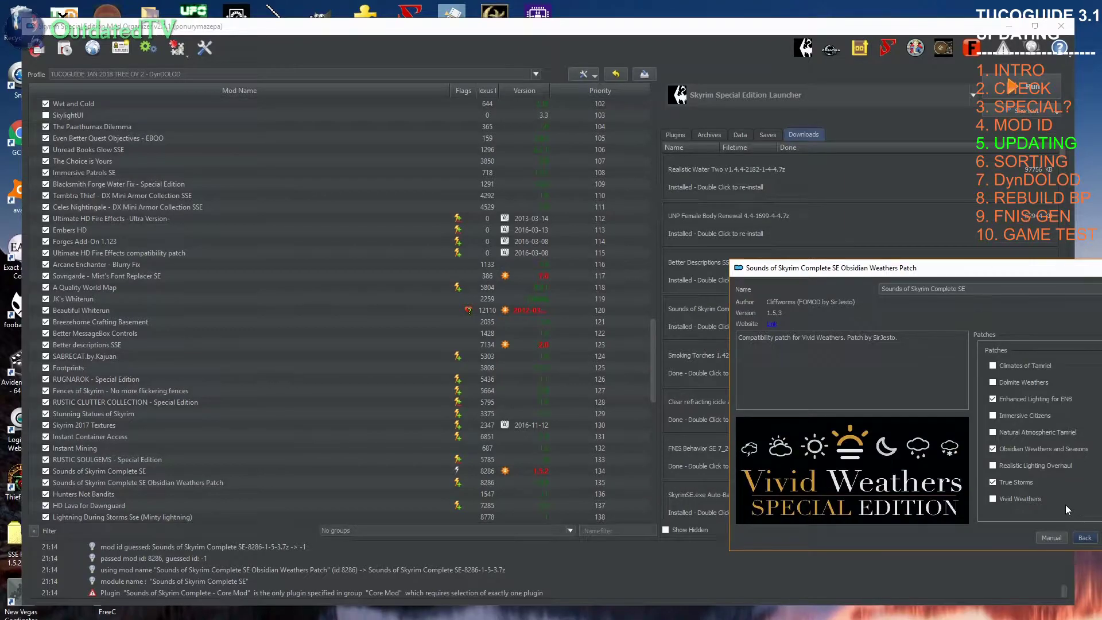
key("Return")
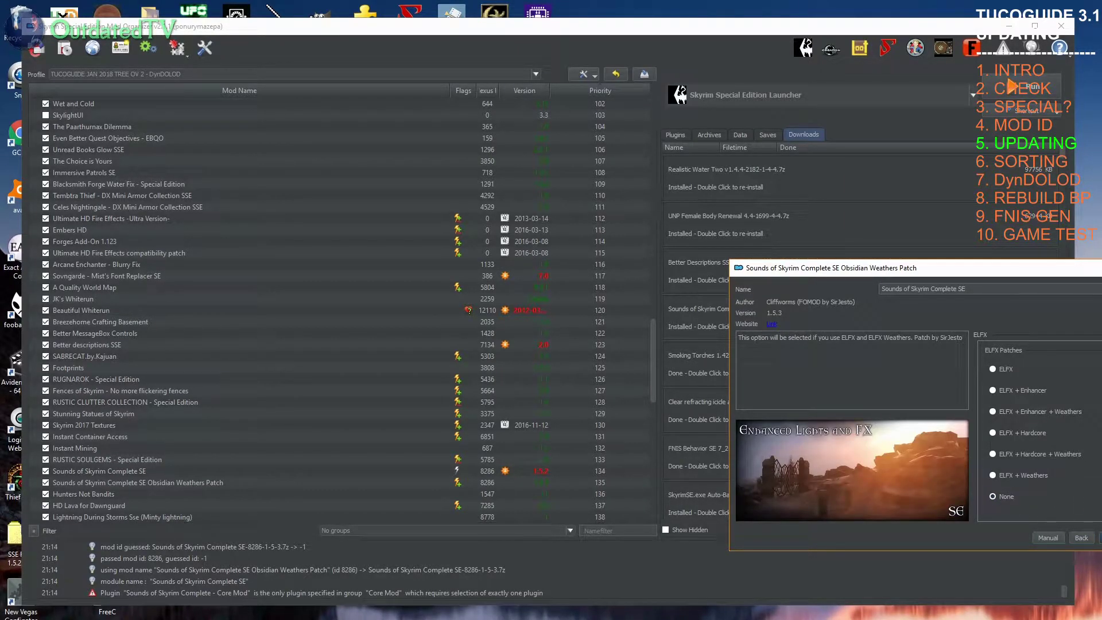
key("Return")
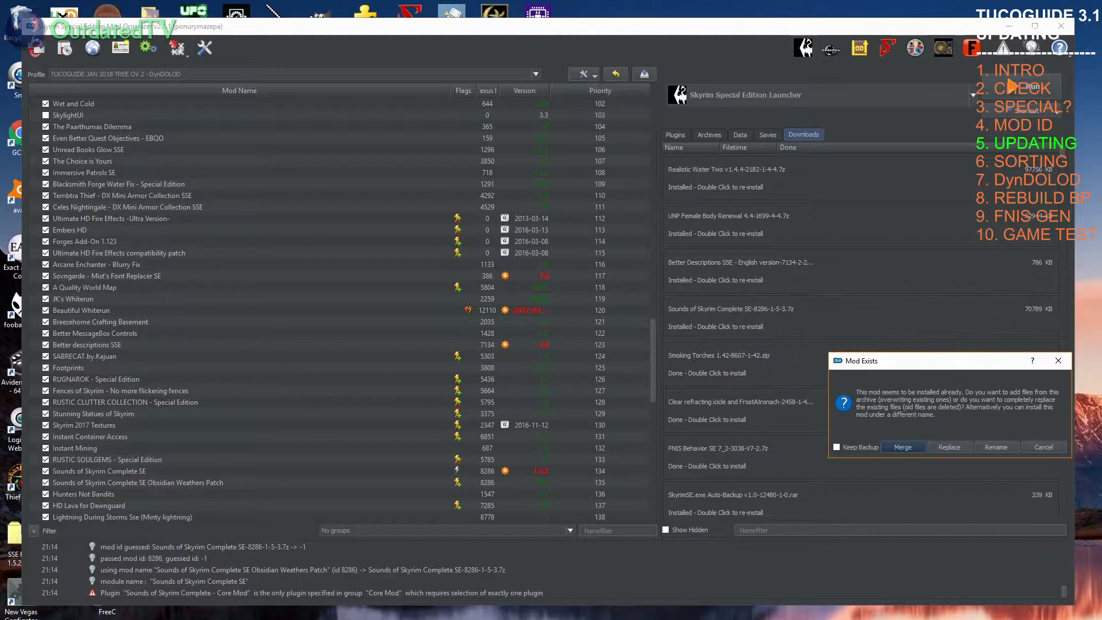
left_click(950, 448)
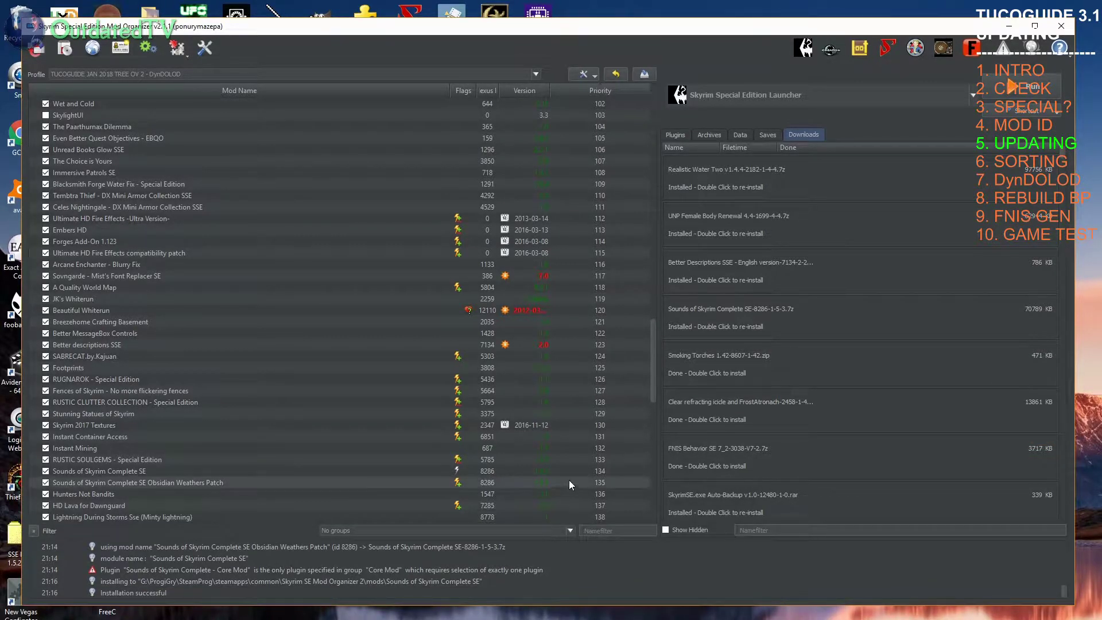
Step: Remove the separate Sounds of Skyrim Complete SE Obsidian Weathers Patch mod and check the main mod's version entry
left_click(543, 479)
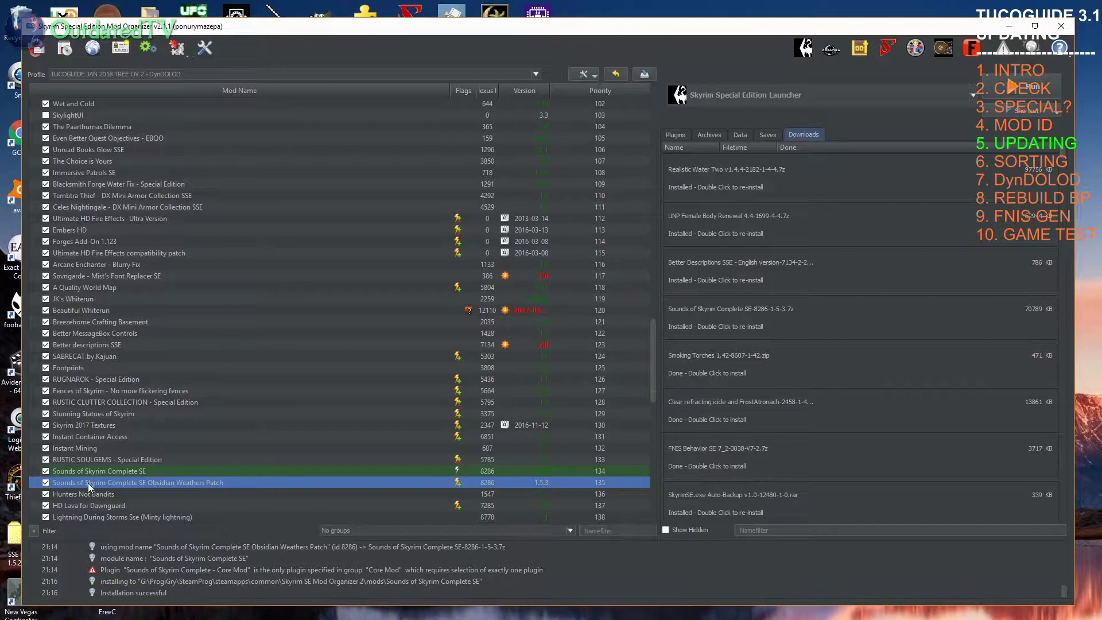
right_click(205, 481)
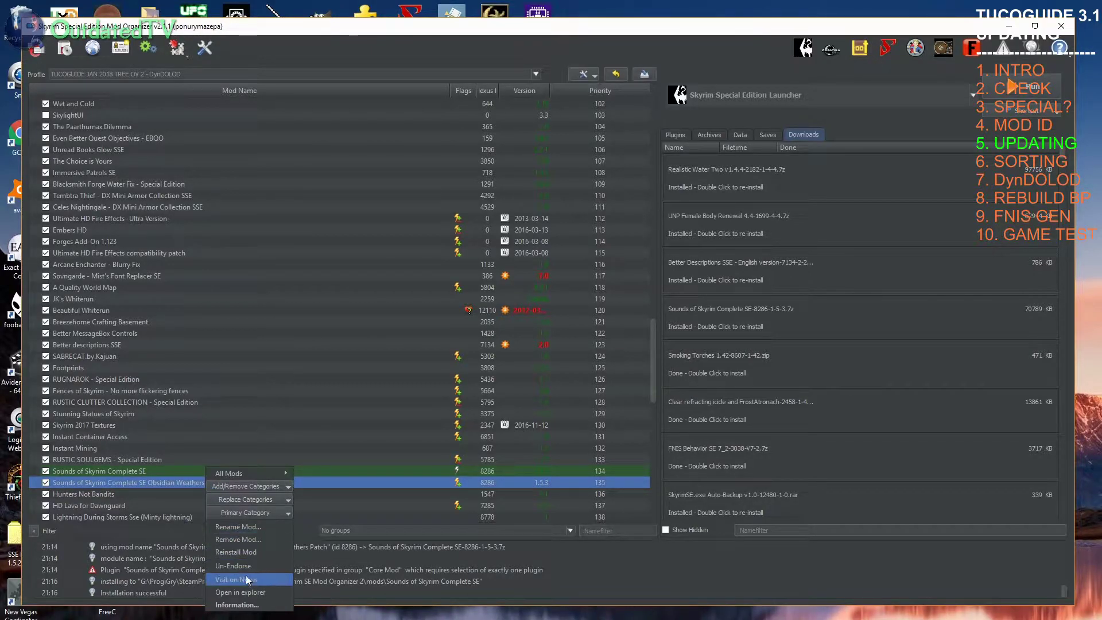
left_click(253, 540)
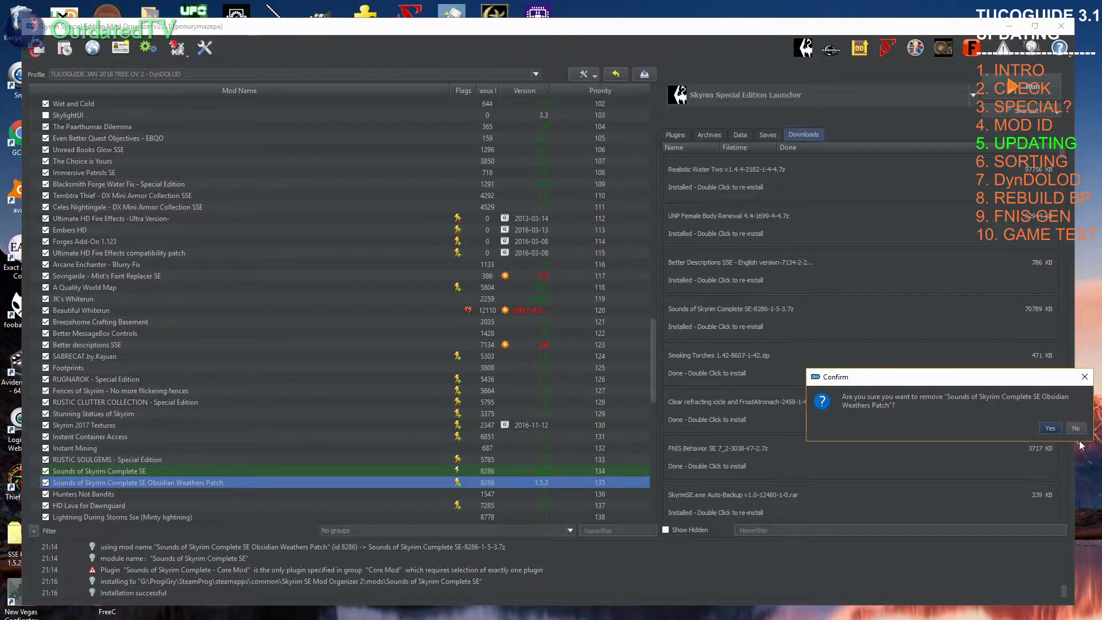
left_click(1050, 428)
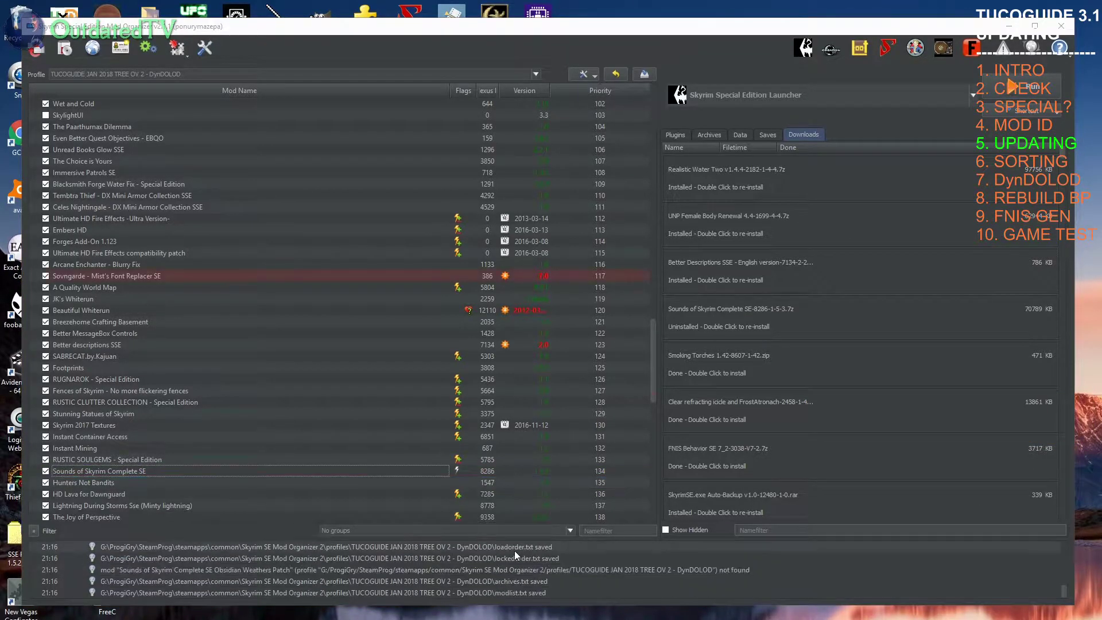
left_click(98, 476)
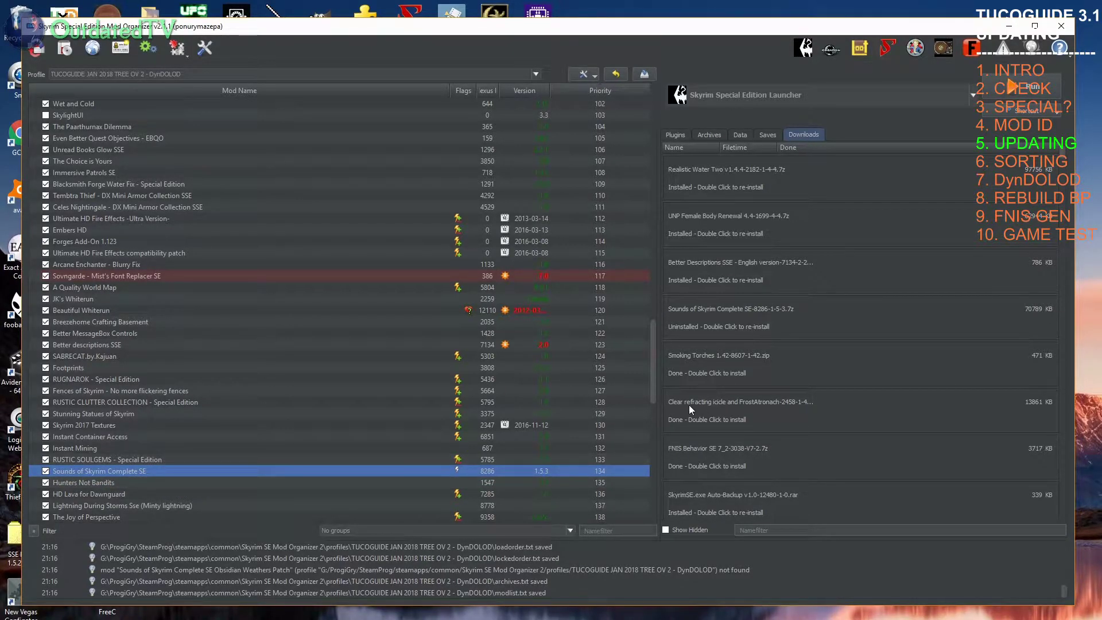
Step: Rename the Smoking Torches and Candles mod to Smoking Torches in the mod list
scroll(394, 422, "down", 2)
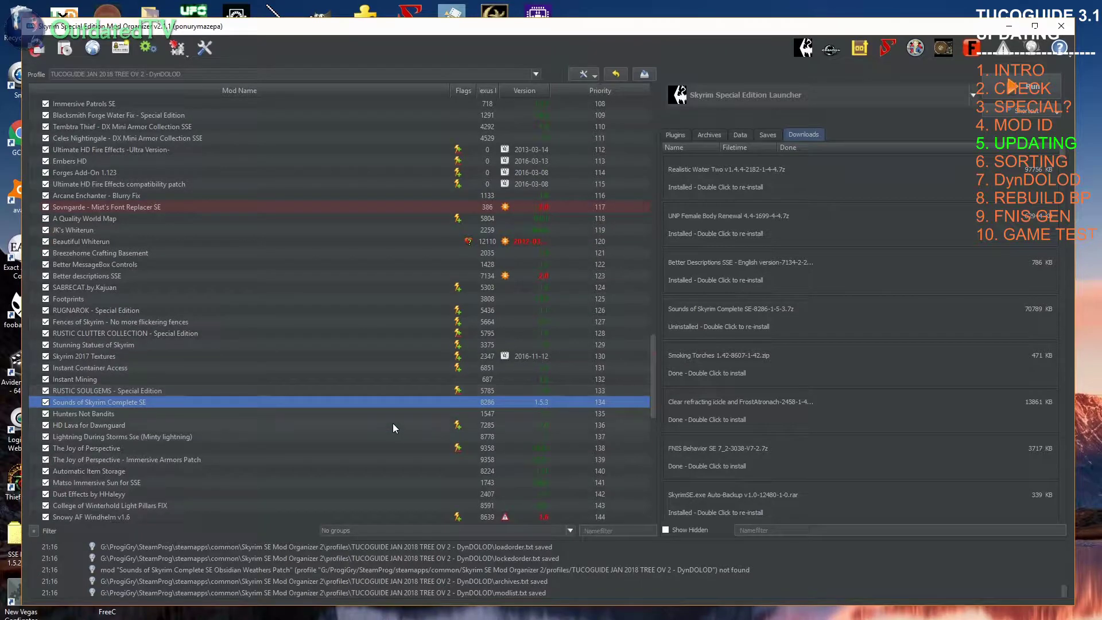
scroll(393, 422, "down", 2)
scroll(393, 422, "down", 4)
left_click(164, 312)
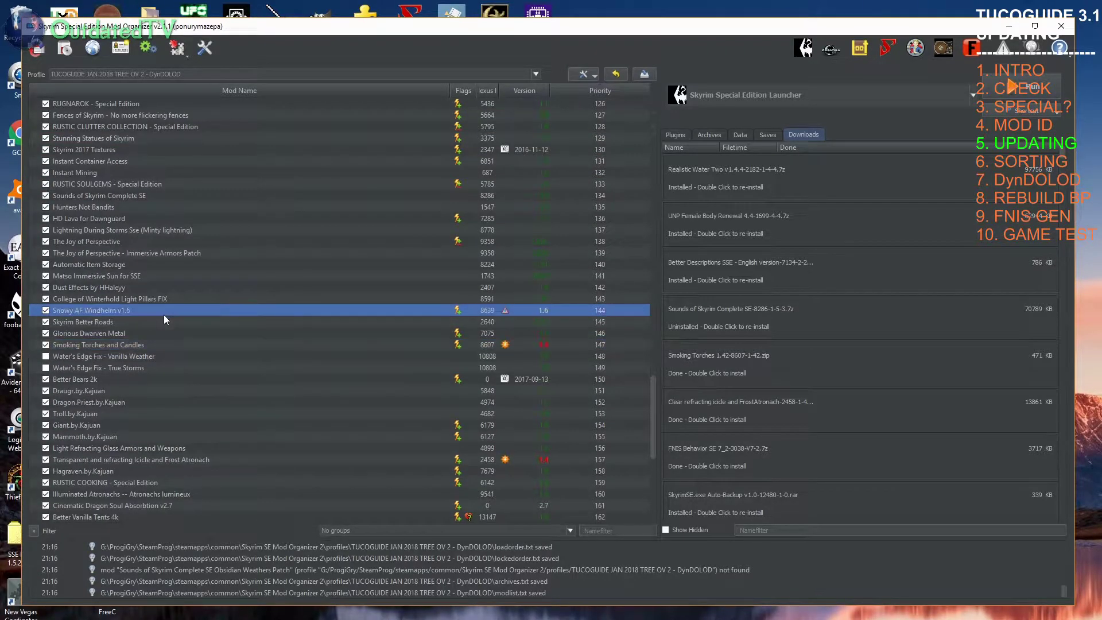
double_click(164, 347)
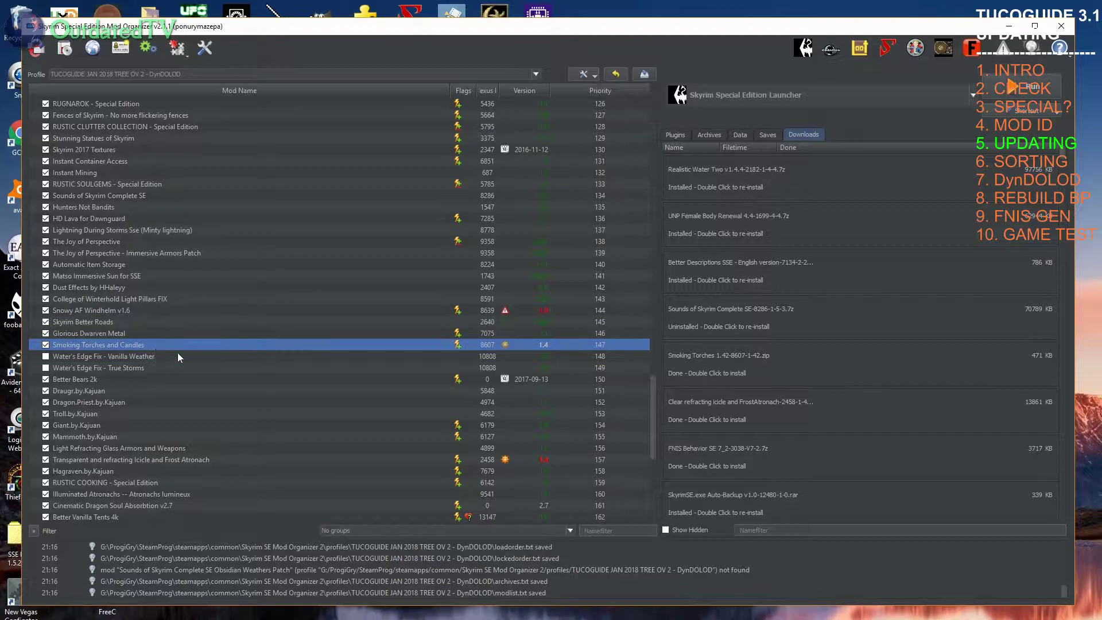
key("Right")
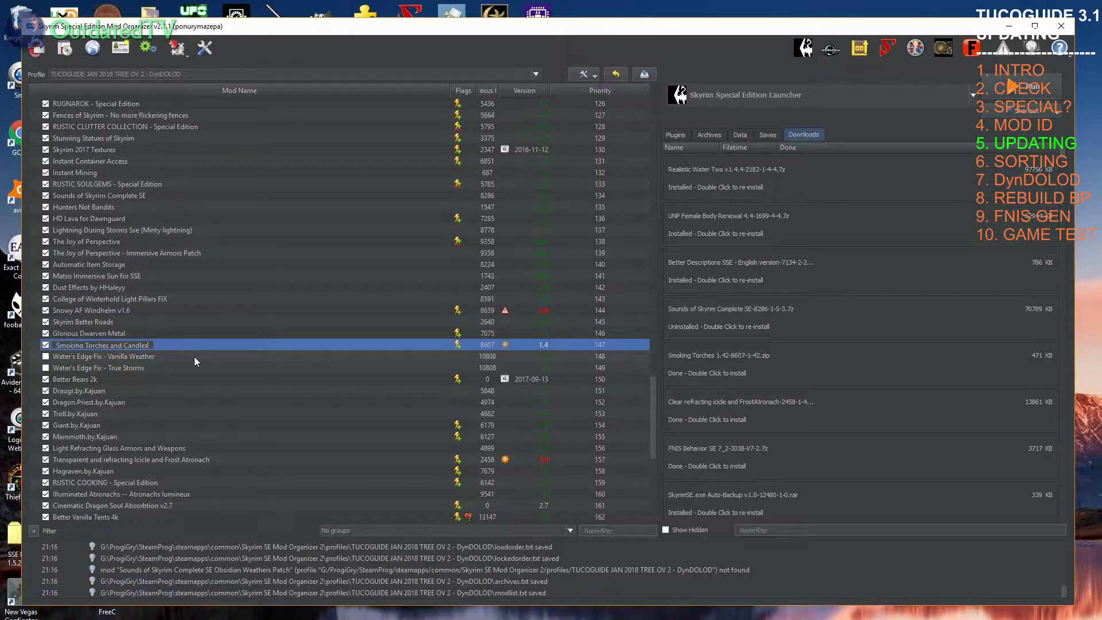
key("BackSpace")
key("BackSpace")
key("BackSpace")
key("BackSpace")
key("BackSpace")
key("BackSpace")
key("Return")
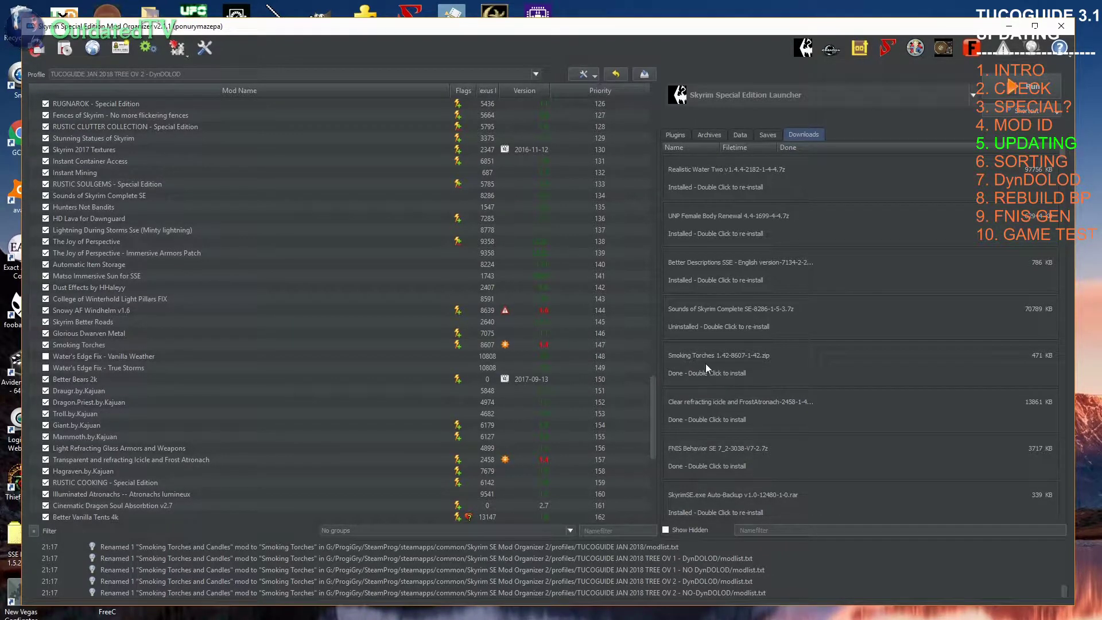
Step: Install the Smoking Torches 1.42 archive manually with its Smoking Torches folder as the data directory, replacing the existing mod
double_click(742, 363)
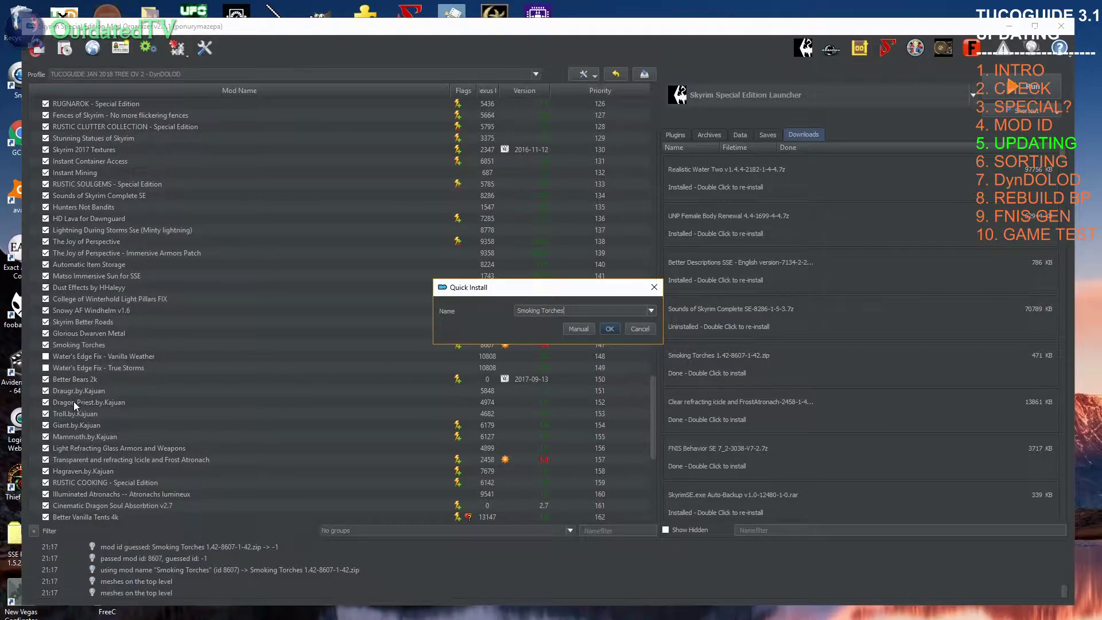
left_click(578, 329)
left_click(430, 261)
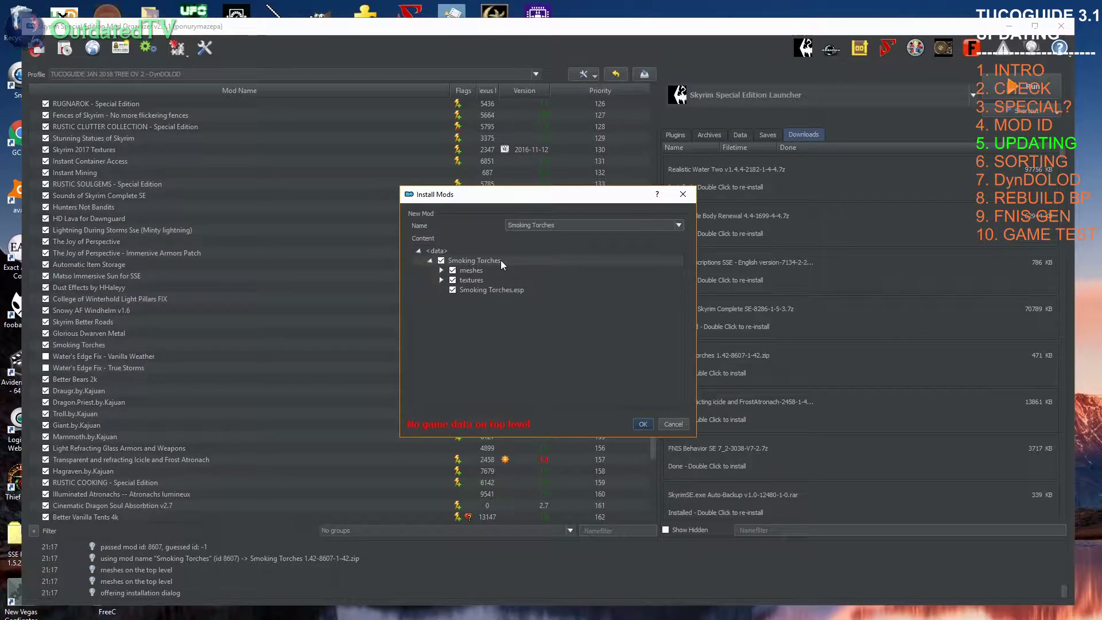
right_click(462, 260)
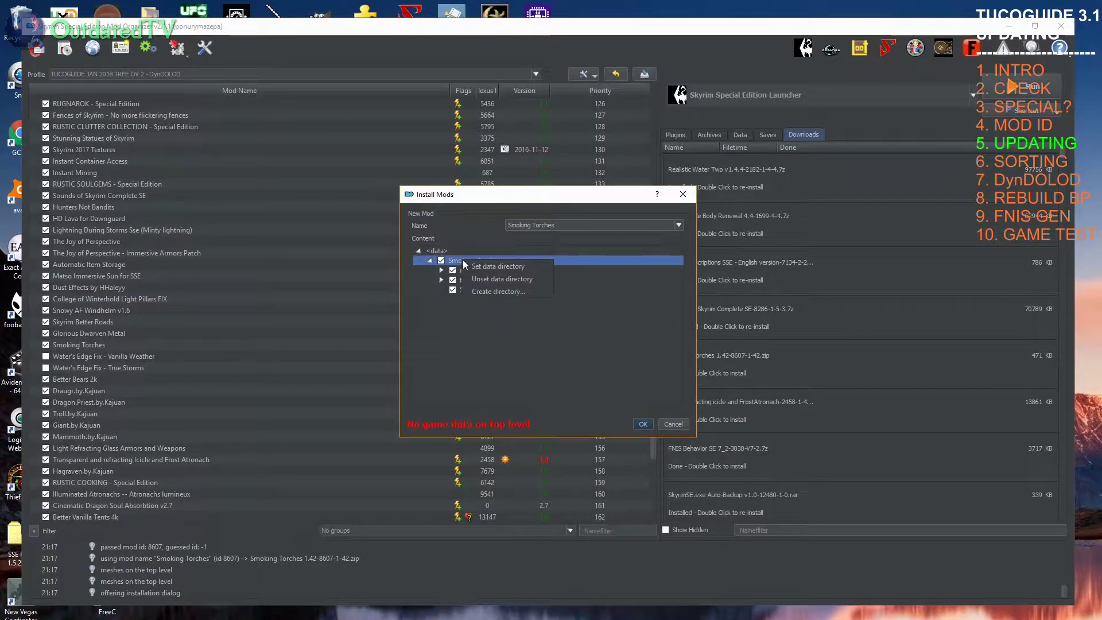
left_click(491, 268)
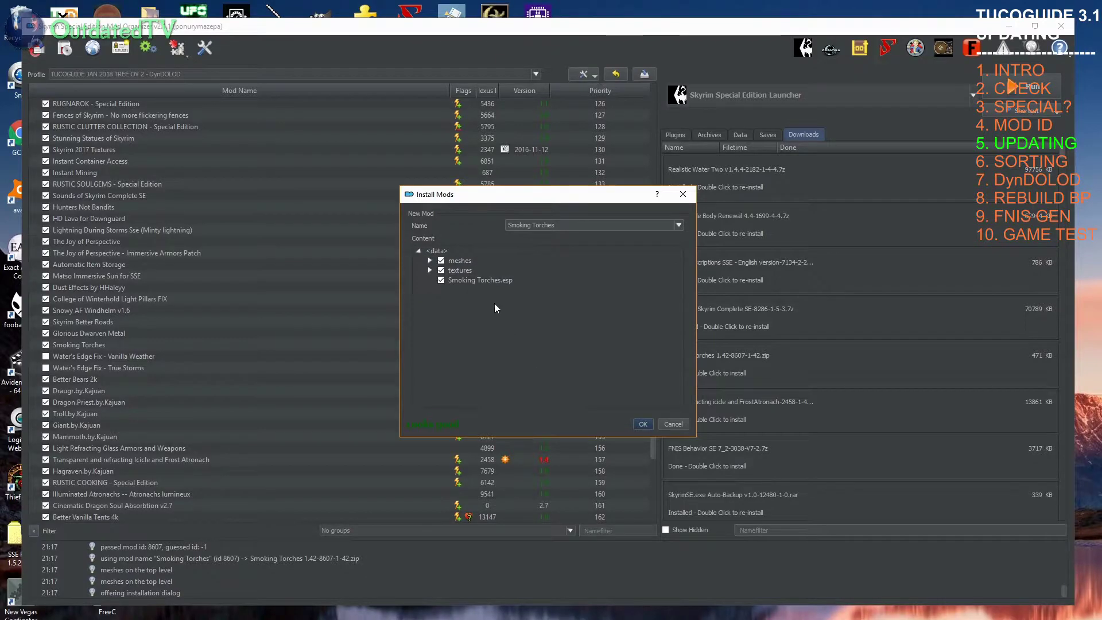
left_click(642, 424)
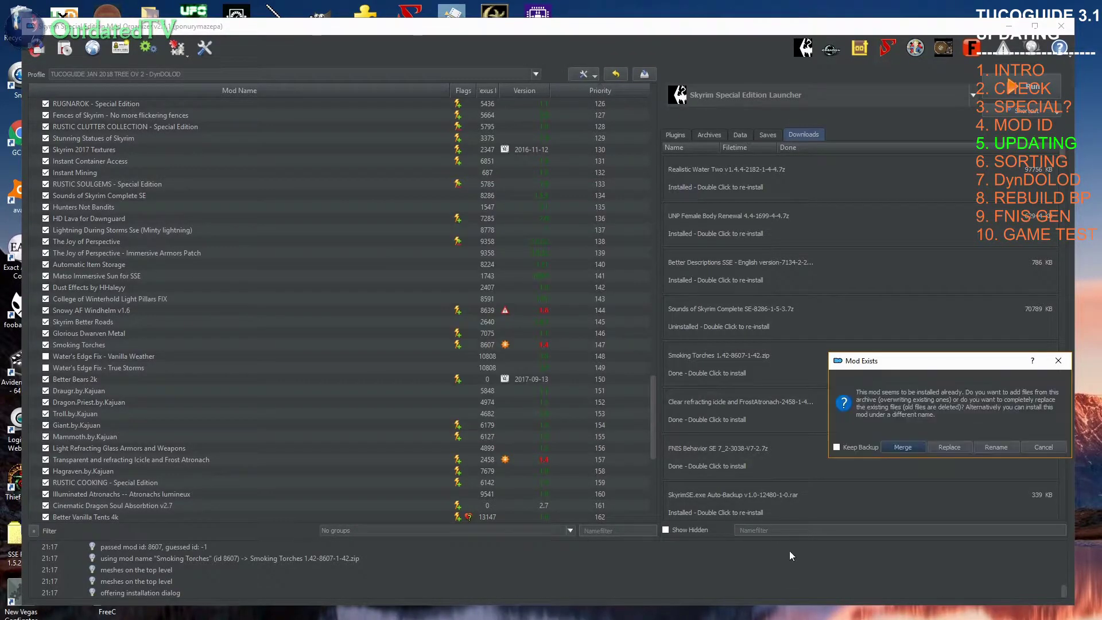
left_click(954, 446)
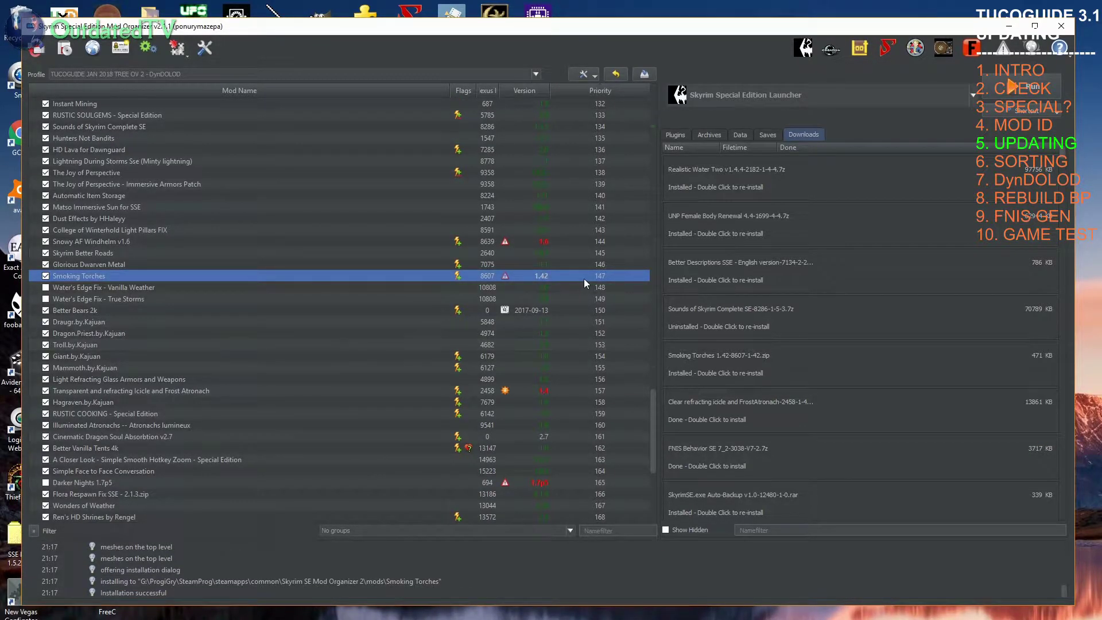
Step: Check the Smoking Torches version entry against the files on its Nexus page and consult the update list in Notepad++
left_click(554, 286)
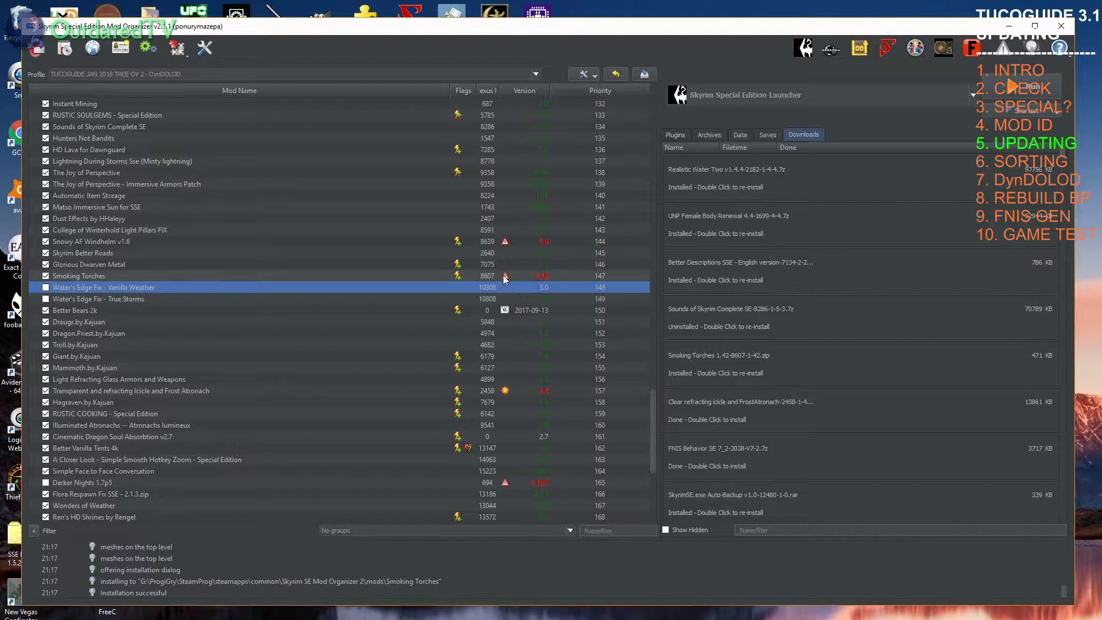
mouse_move(506, 279)
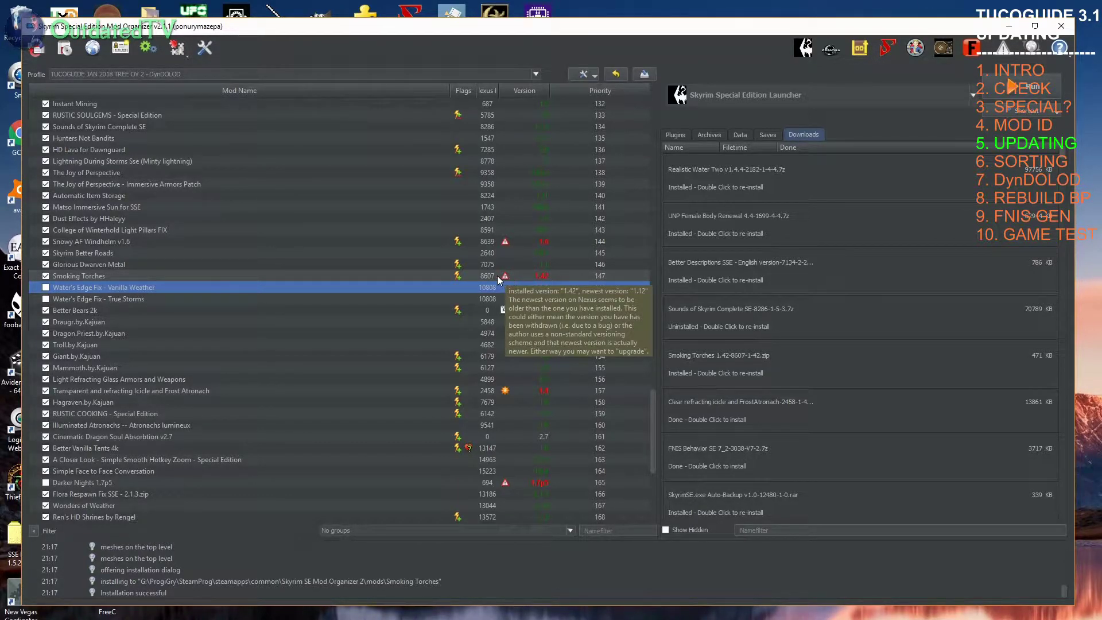
left_click(509, 276)
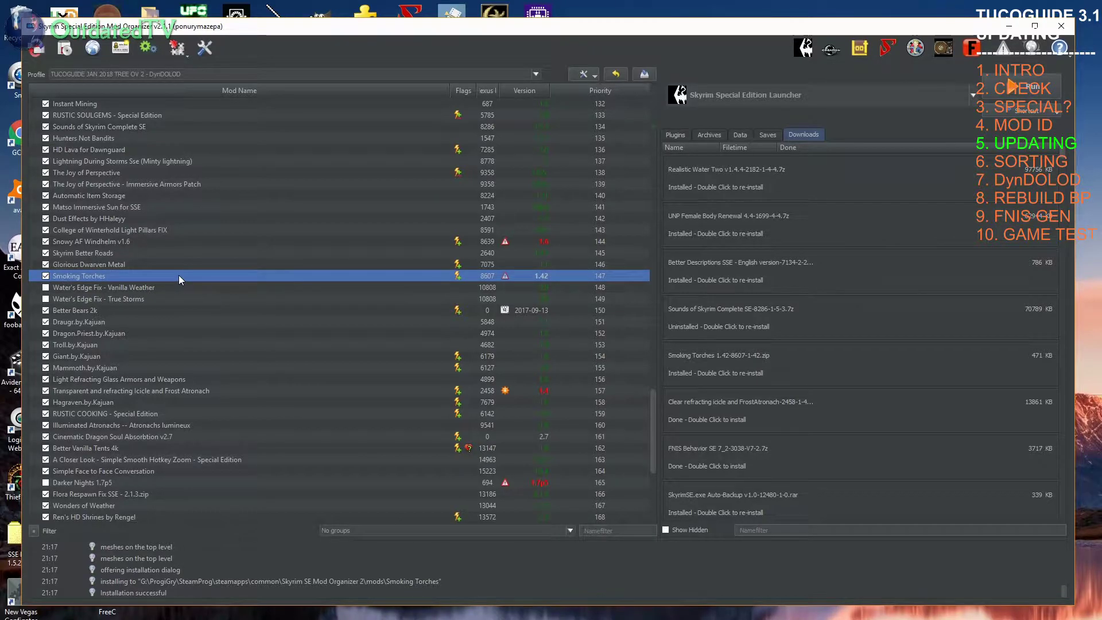
mouse_move(544, 278)
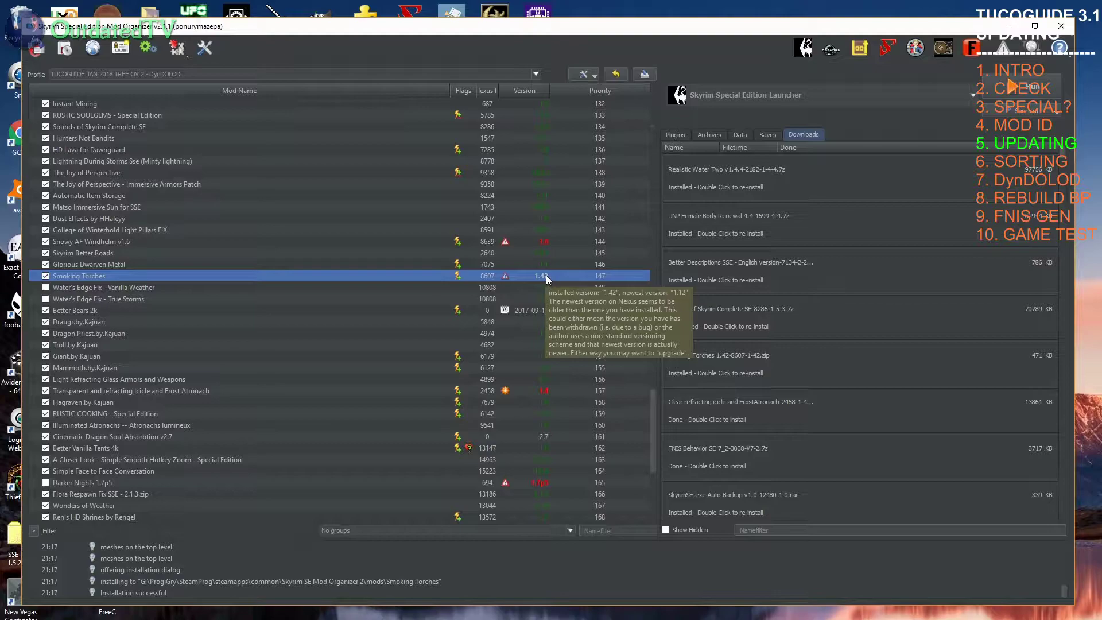
right_click(543, 276)
left_click(573, 400)
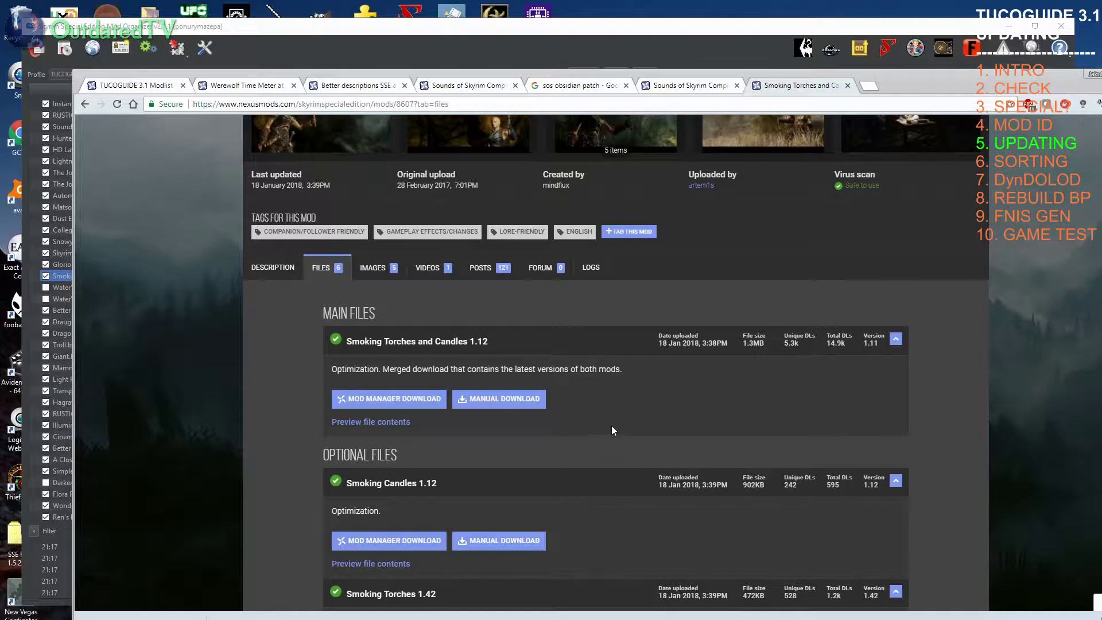
scroll(614, 424, "down", 3)
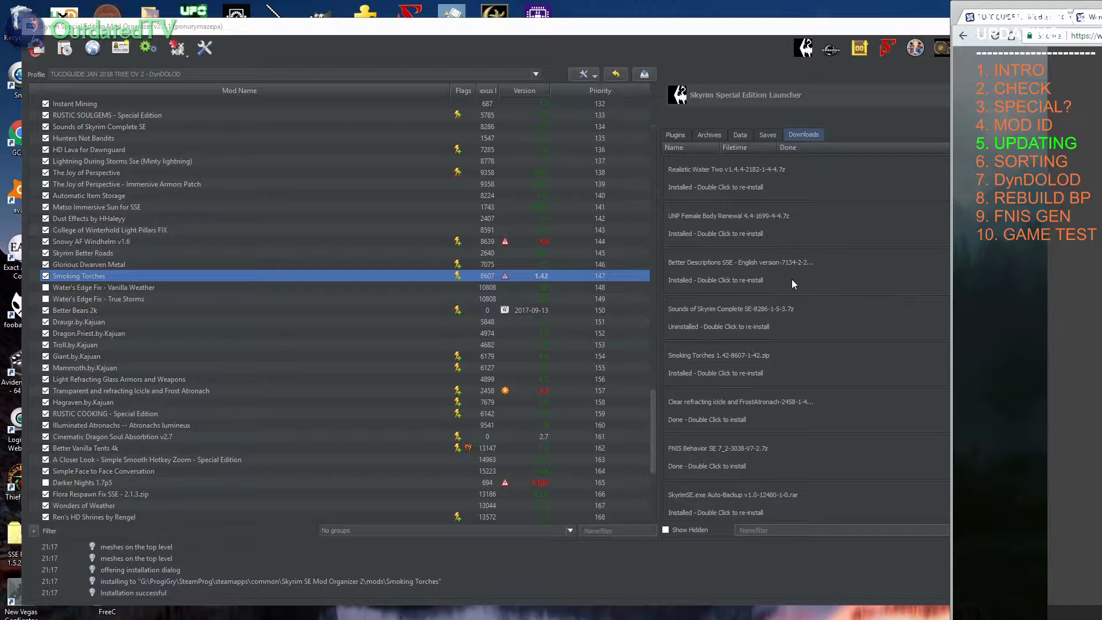
left_click(547, 310)
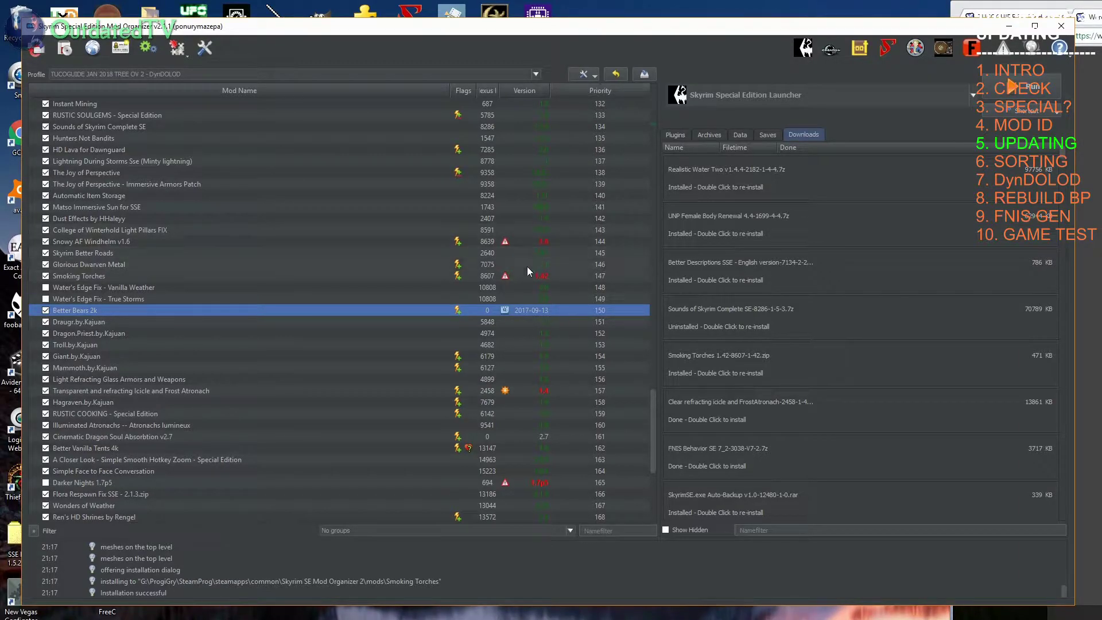
left_click(554, 276)
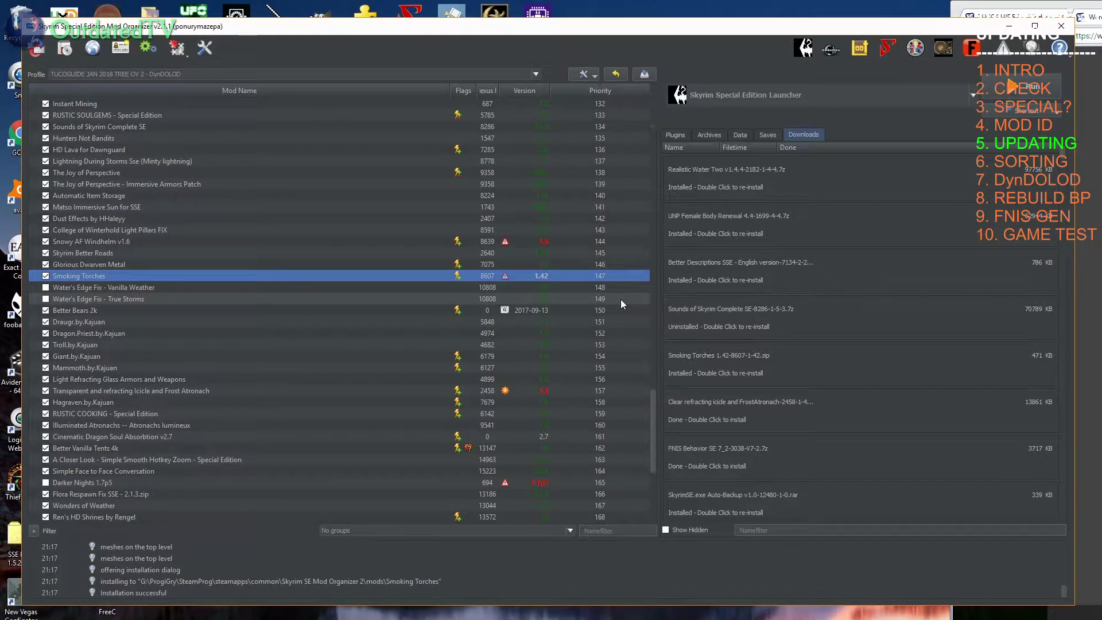
key("alt+Tab")
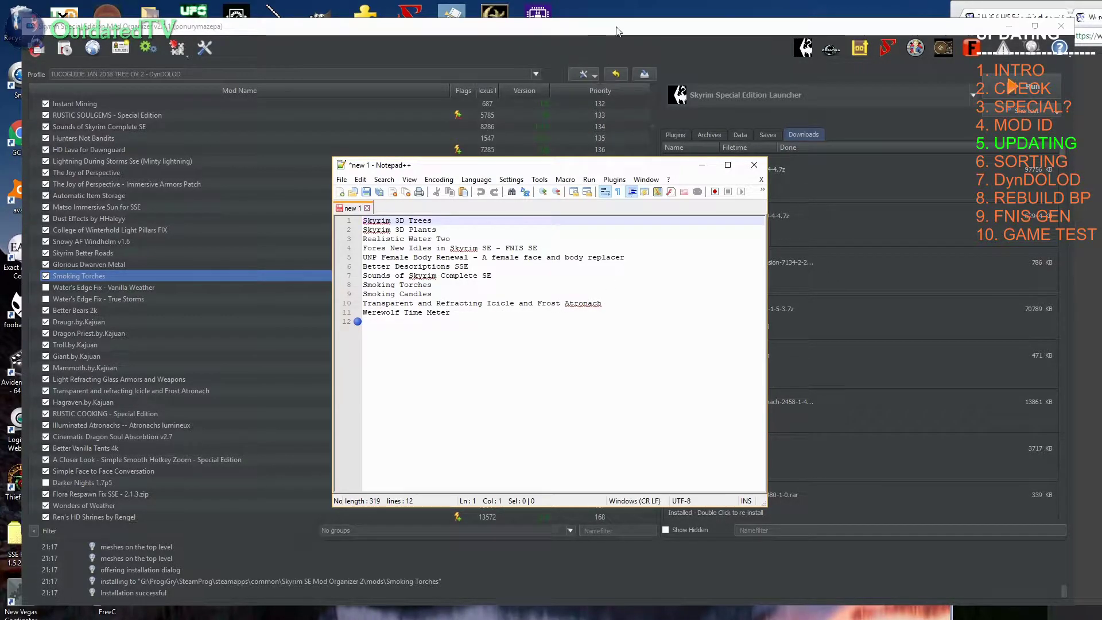
key("alt+Tab")
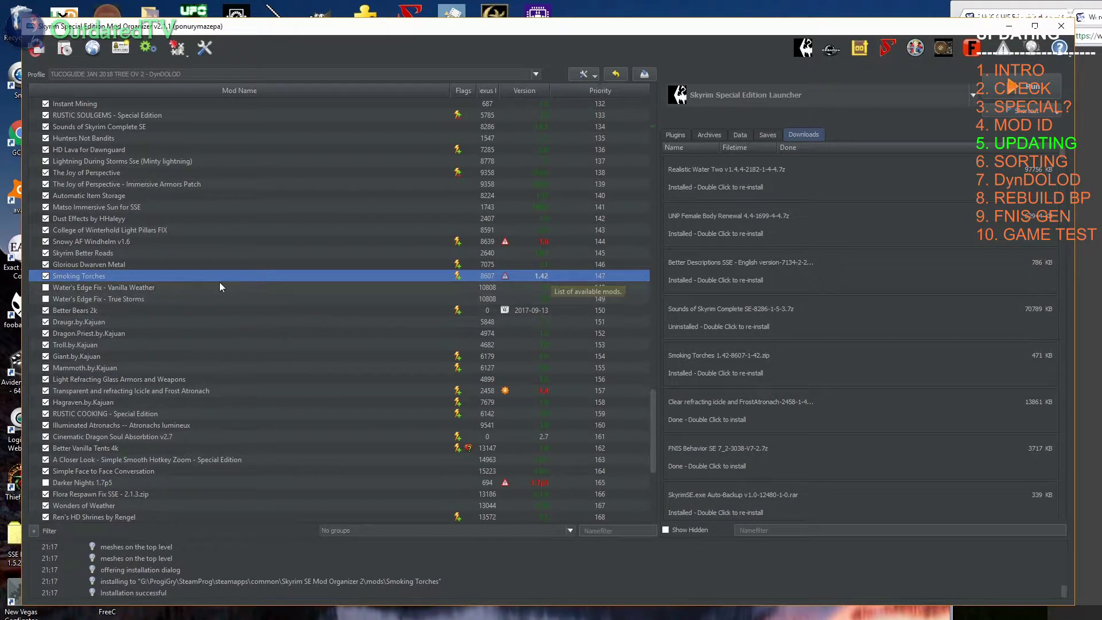
Step: Install the Clear refracting icicle and FrostAtronach archive with far outdoor icicle refraction, 50% Transparent Frost Atronach and Smaller Icy Spear and Ice Spike, replacing the existing mod
mouse_move(541, 390)
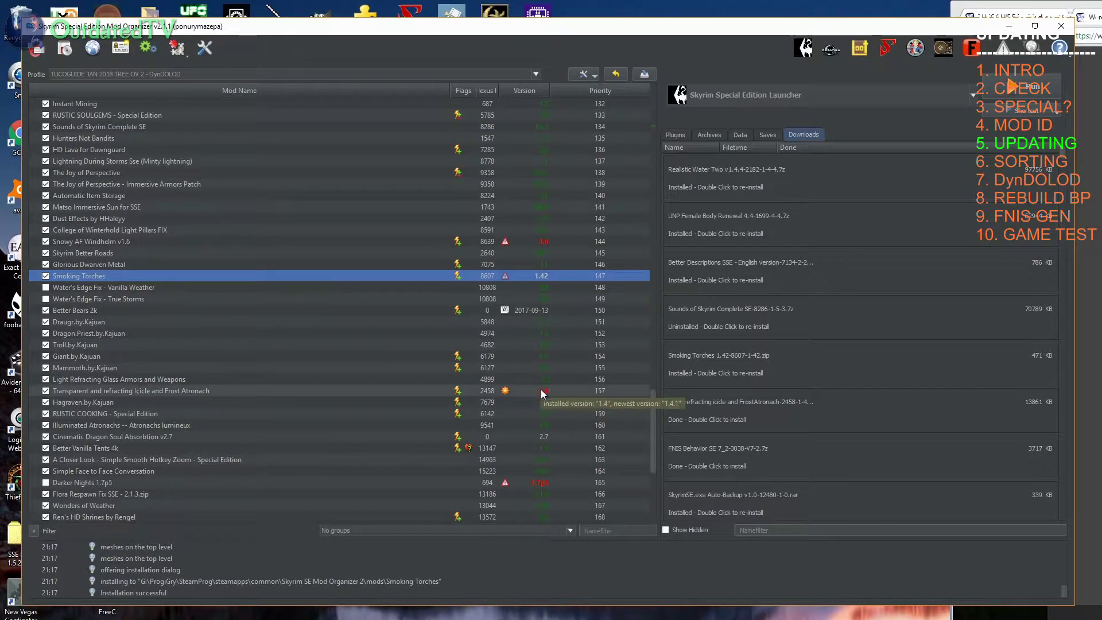
double_click(725, 409)
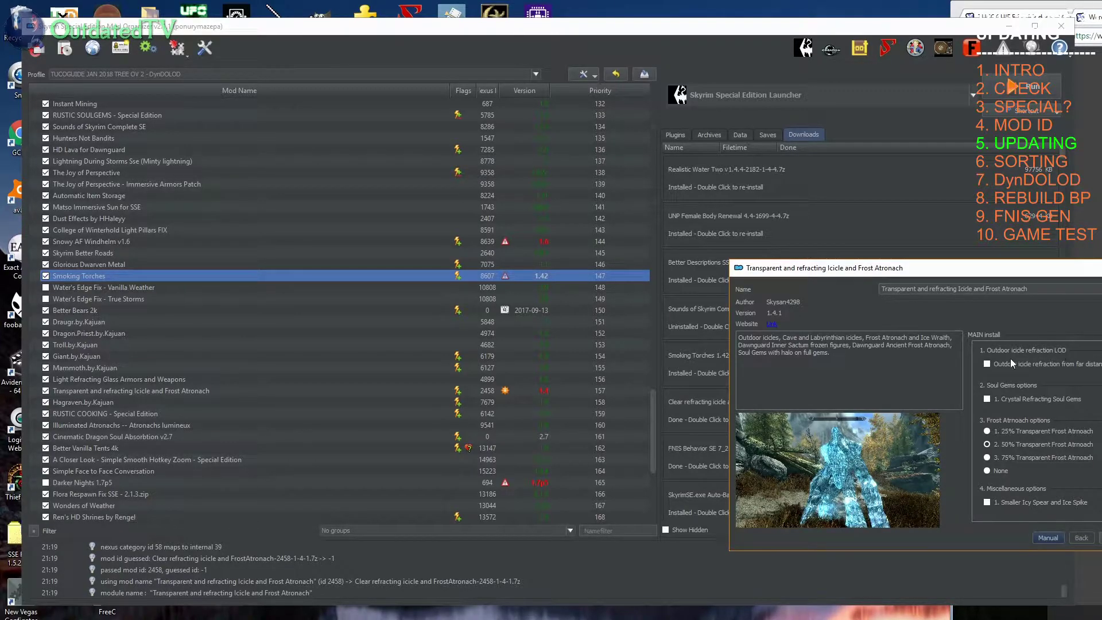
left_click(992, 366)
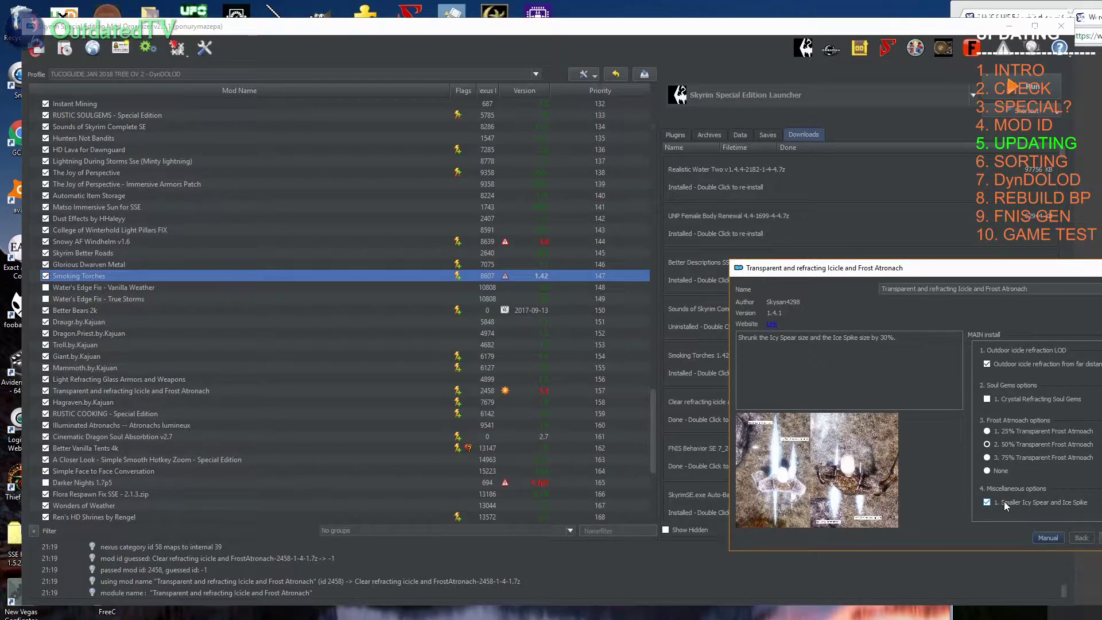
left_click(1053, 446)
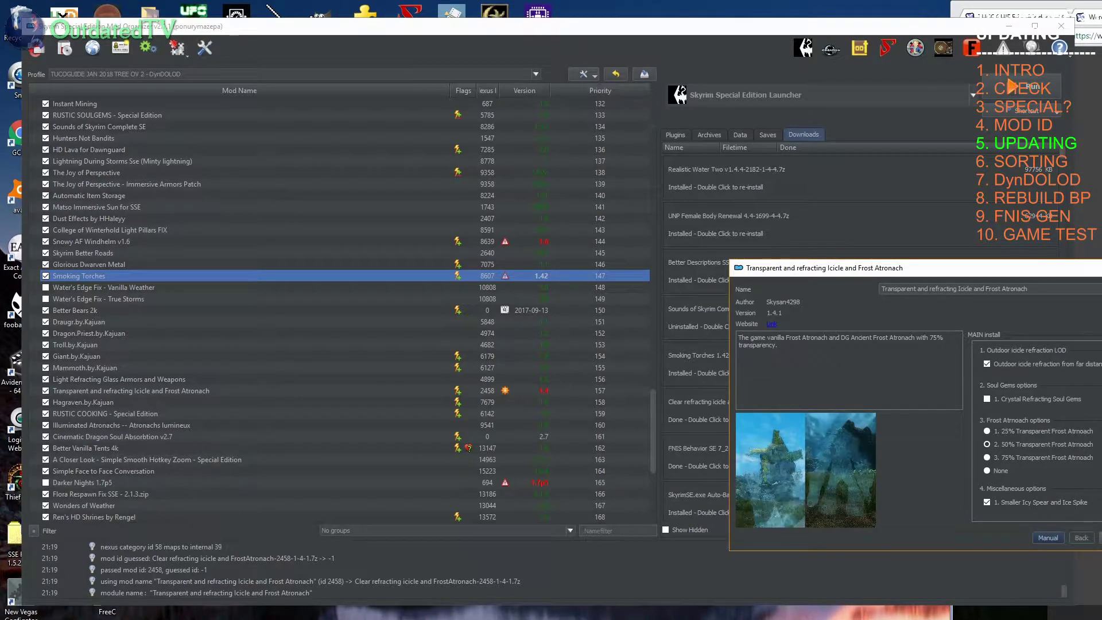
left_click(1101, 538)
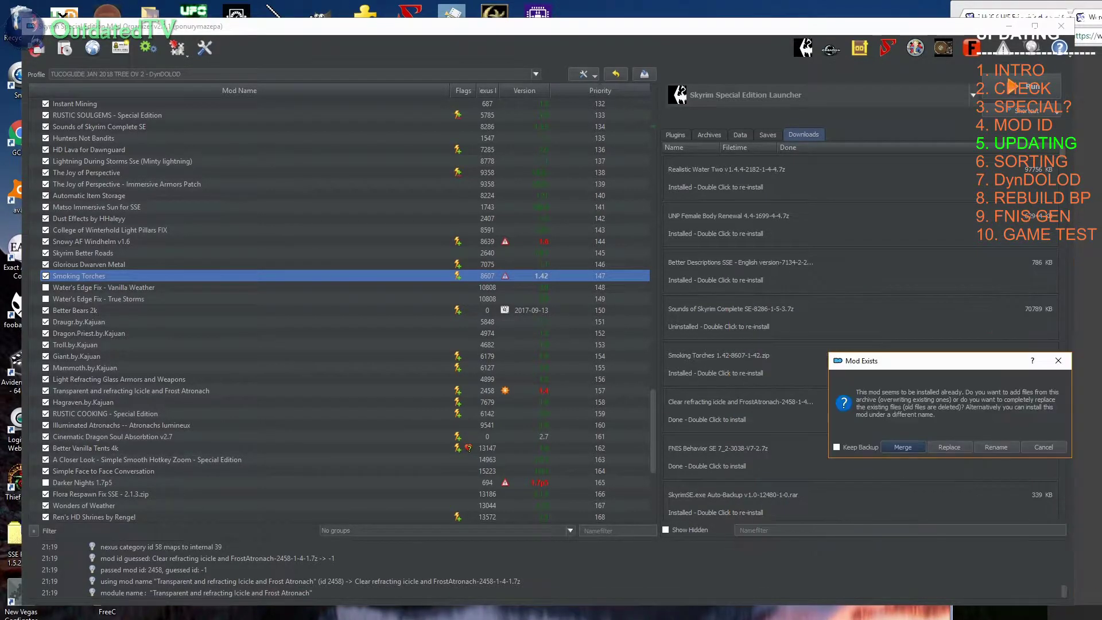
left_click(950, 447)
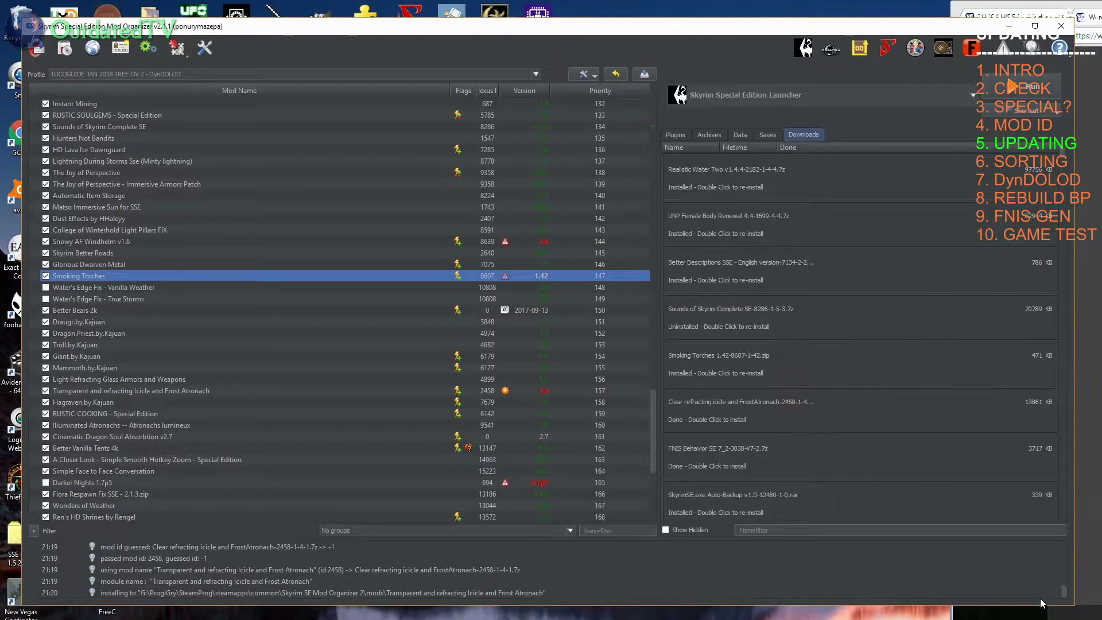
Step: Enable the SGEyebrows.esp plugin at the end of the plugin load order
left_click(677, 134)
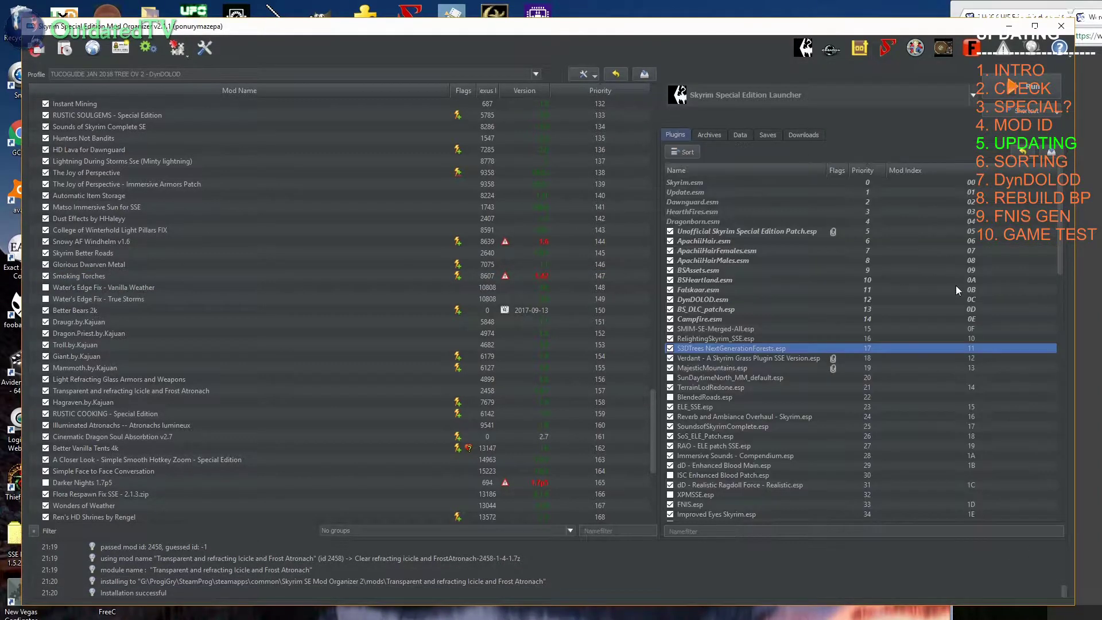
left_click_drag(1059, 258, 1092, 522)
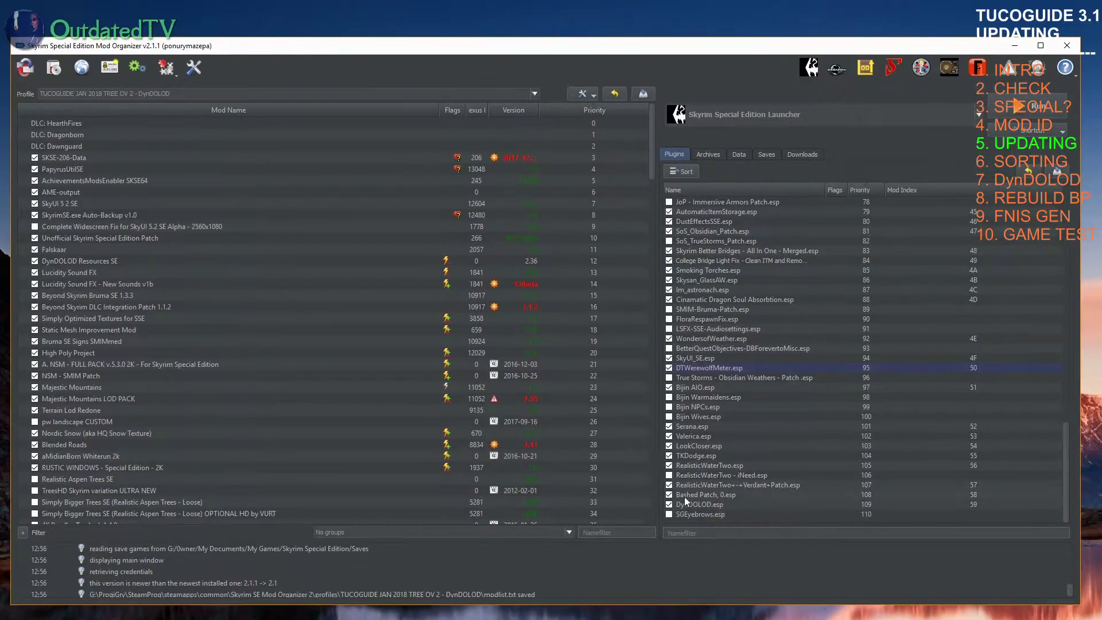
left_click(669, 514)
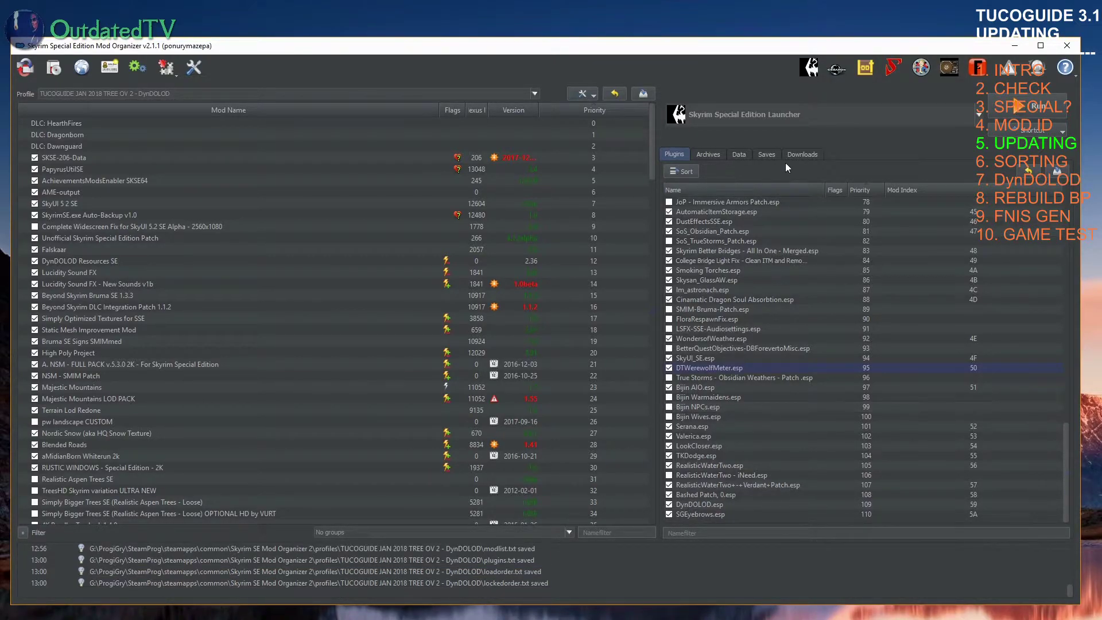
Step: Switch to the browser and read the installation, removal, compatibility and known-issues notes on the Werewolf Time Meter Nexus page
left_click(805, 155)
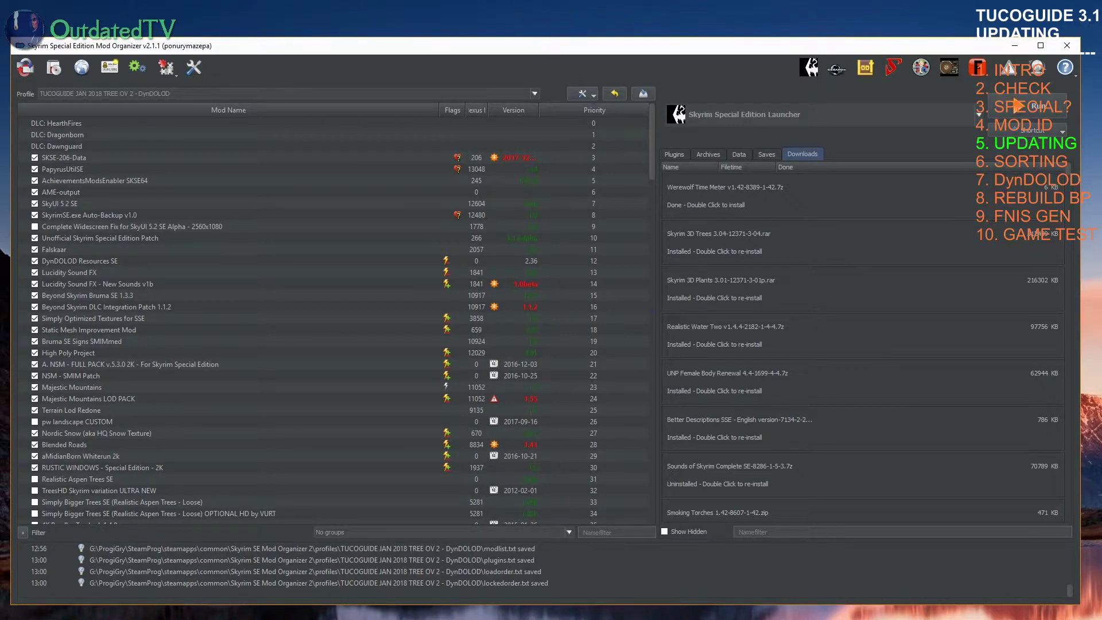
key("alt+Tab")
scroll(410, 332, "up", 2)
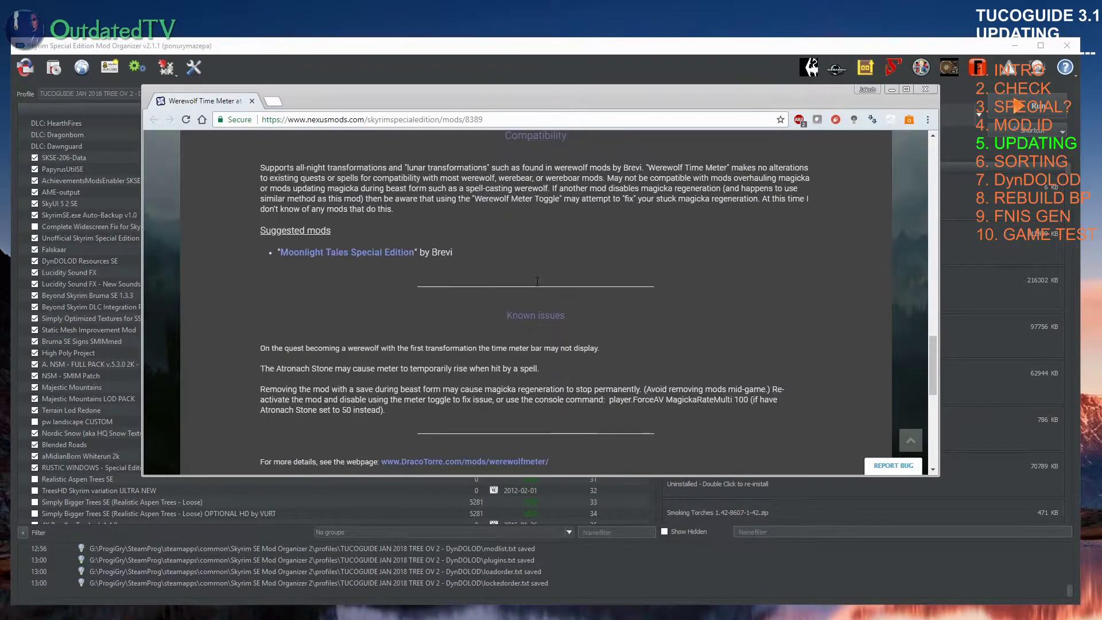
scroll(432, 352, "down", 3)
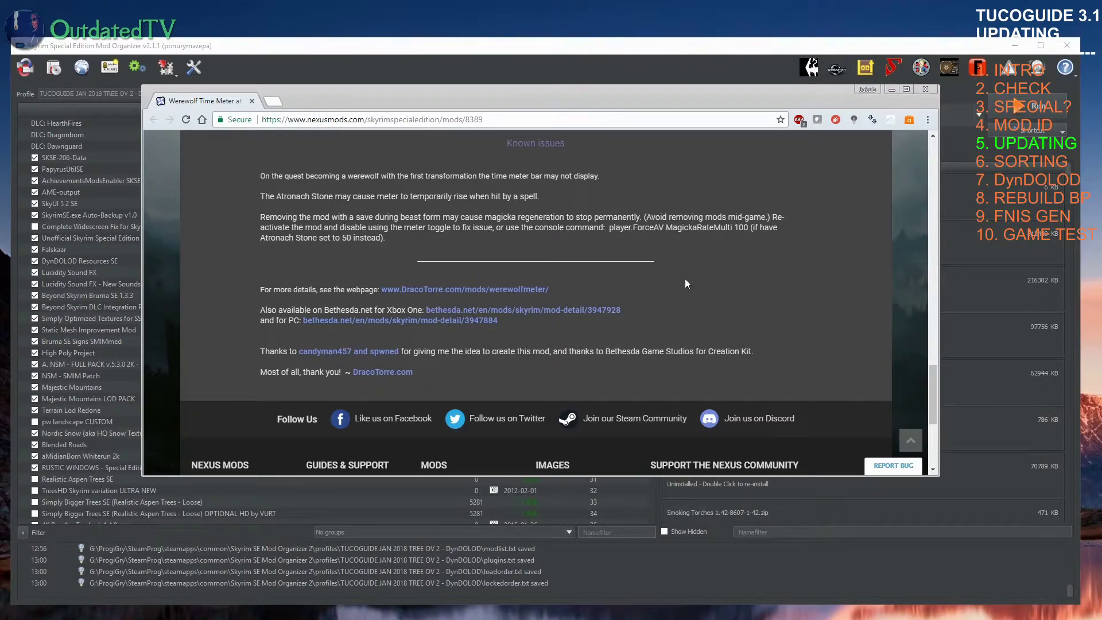
left_click_drag(931, 418, 951, 137)
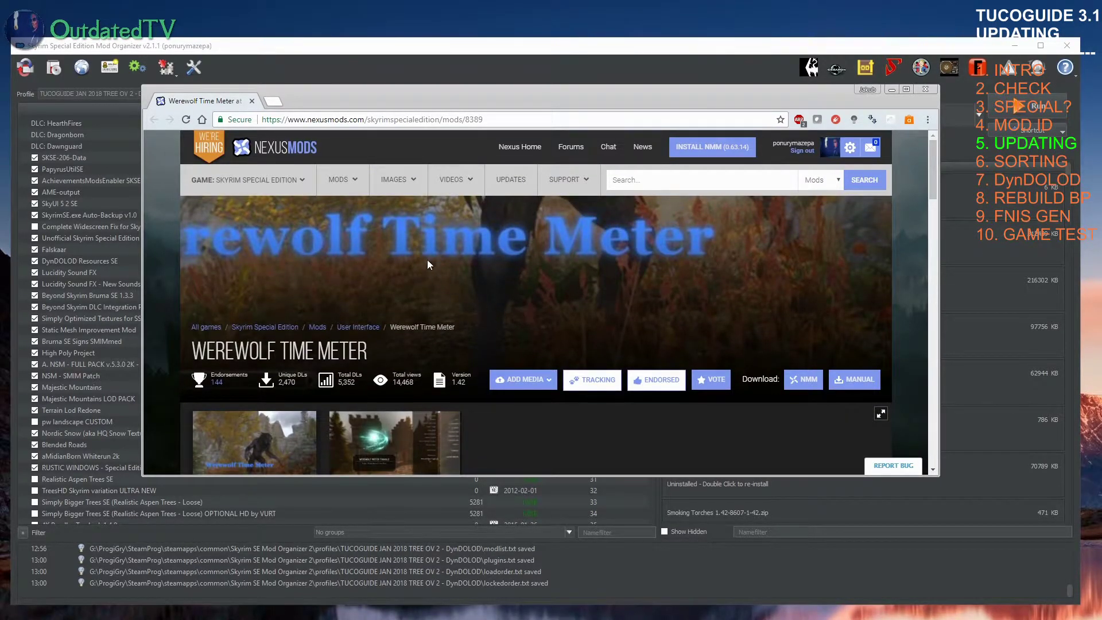
scroll(662, 264, "down", 10)
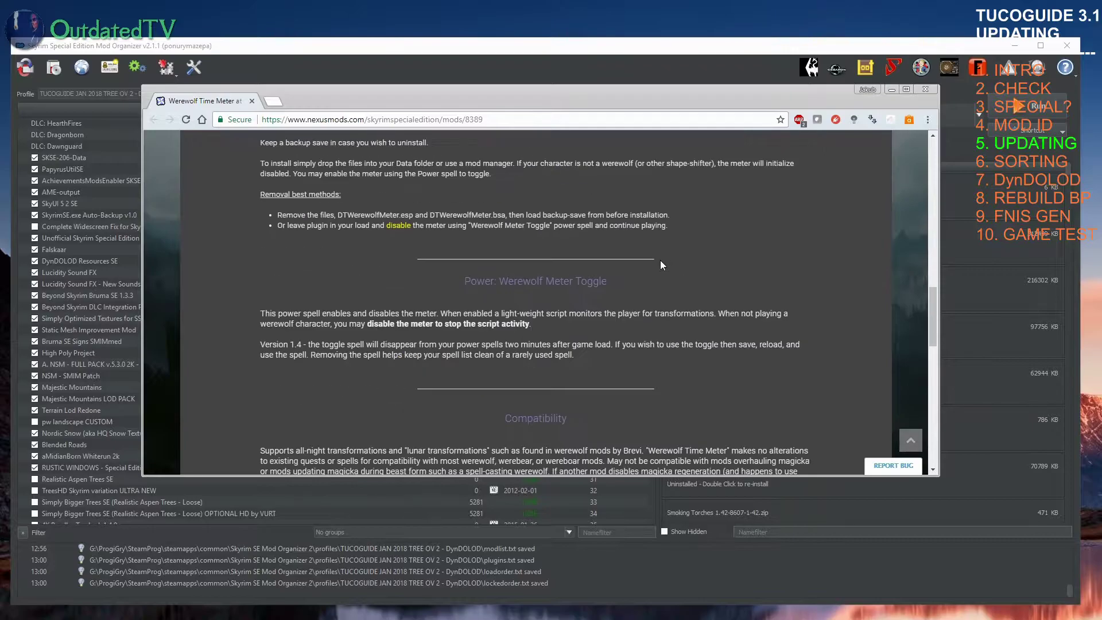
scroll(659, 250, "down", 5)
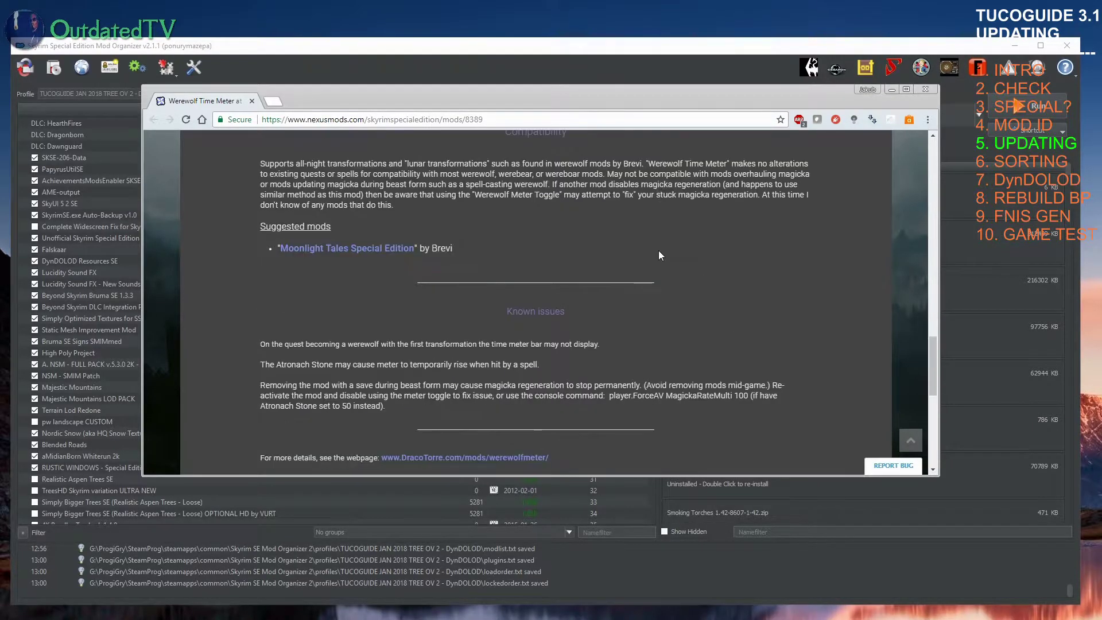
scroll(659, 251, "up", 1)
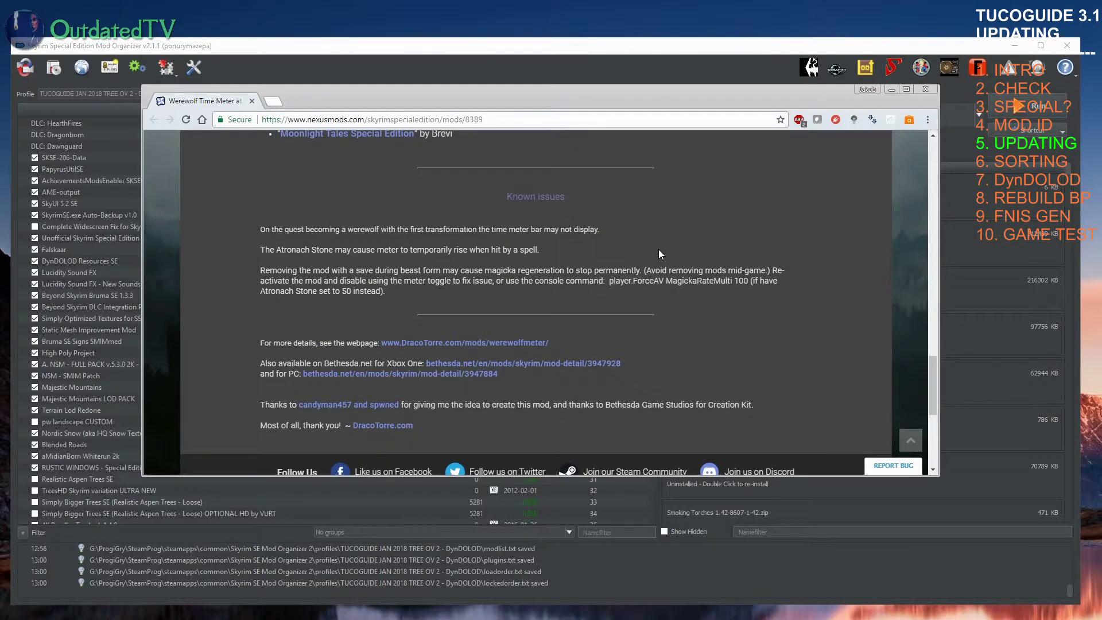
Step: Return to Mod Organizer and rename the Werewolf Time Meter v1.3.3 mod to Werewolf Time Meter in the mod list
left_click(614, 48)
left_click_drag(652, 163, 688, 482)
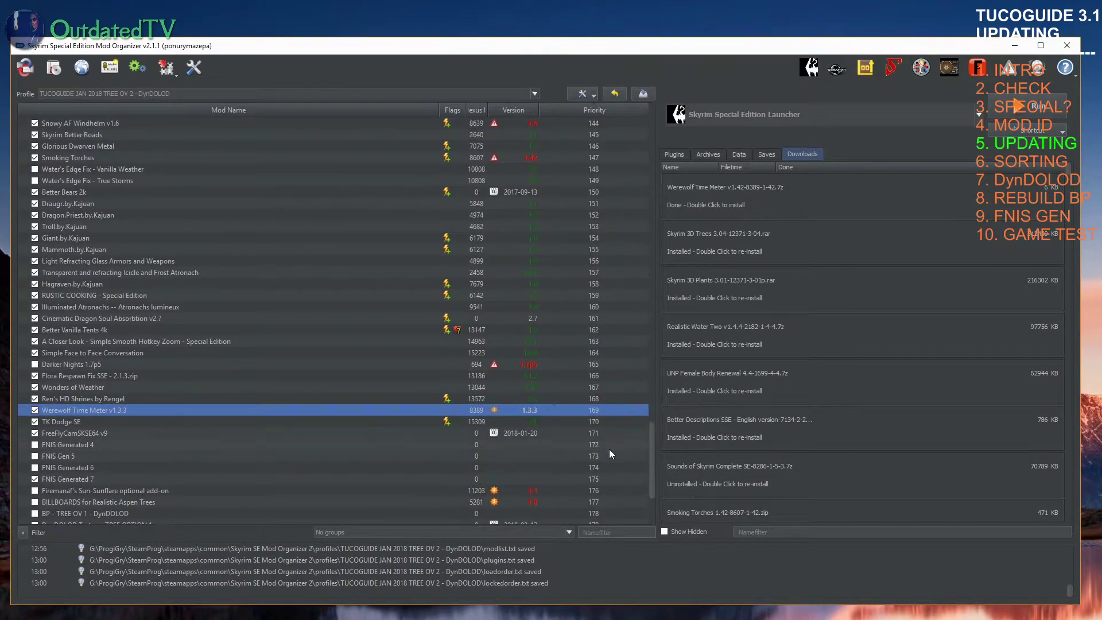
left_click(127, 415)
key("End")
key("BackSpace")
key("BackSpace")
key("BackSpace")
key("BackSpace")
key("BackSpace")
key("BackSpace")
key("BackSpace")
key("Return")
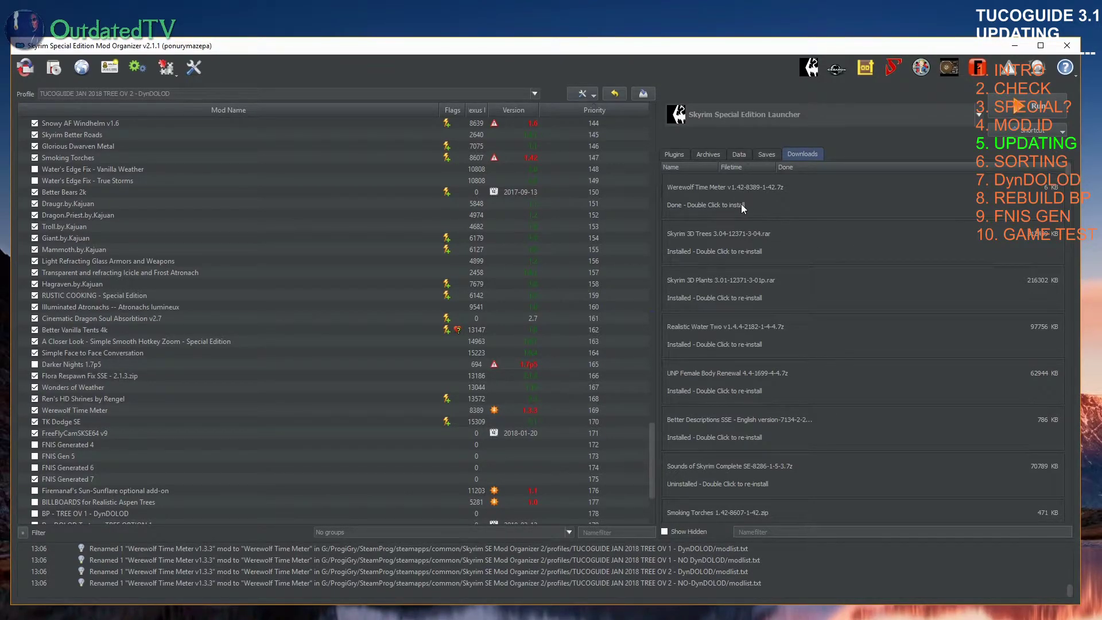
Step: Install the Werewolf Time Meter v1.42 archive with its Data folder as the data directory, replacing the existing Werewolf Time Meter mod
double_click(760, 198)
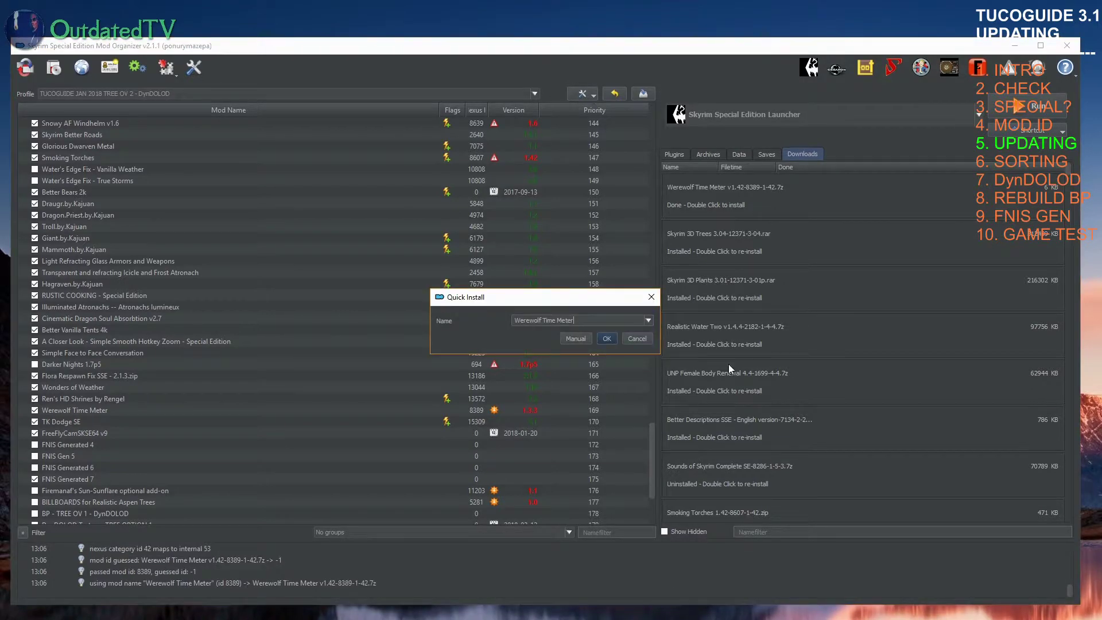
left_click(576, 339)
left_click(449, 271)
right_click(450, 273)
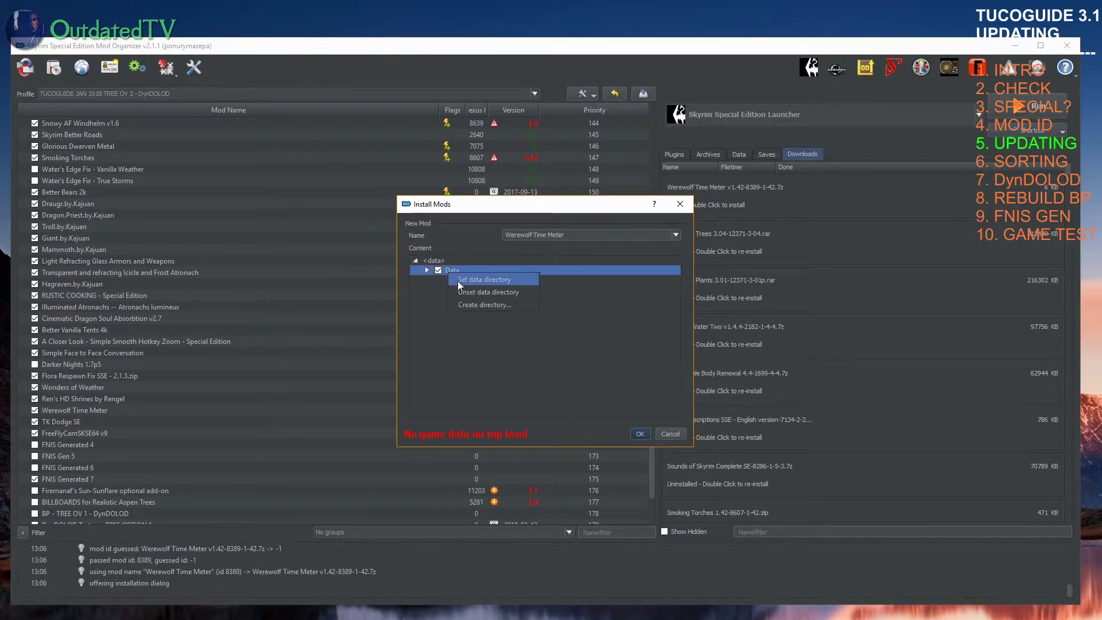
left_click(474, 281)
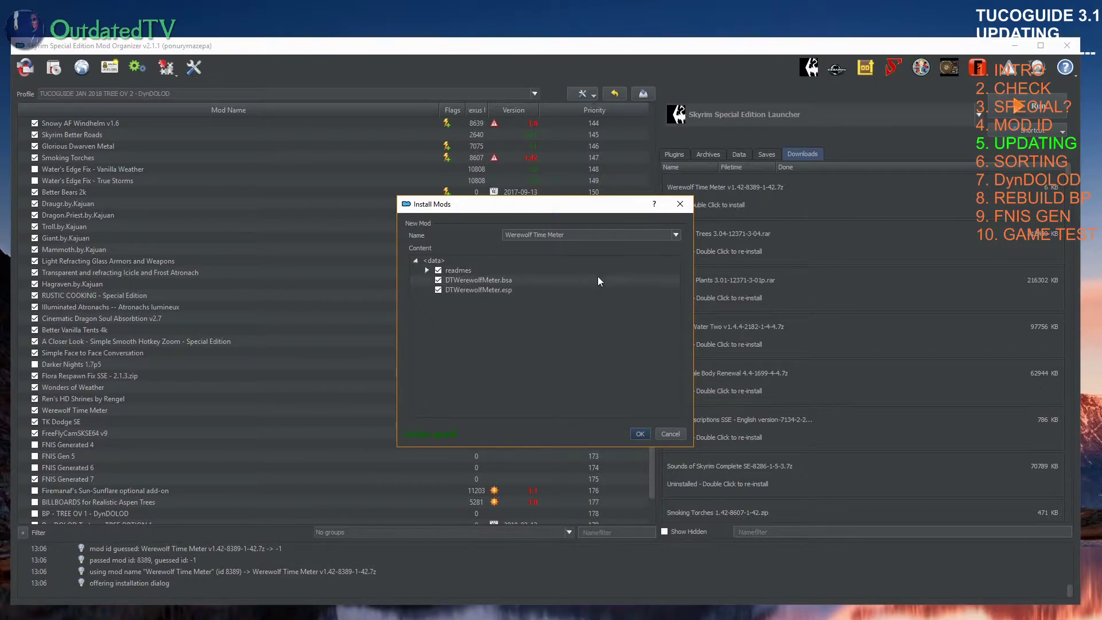
left_click(640, 433)
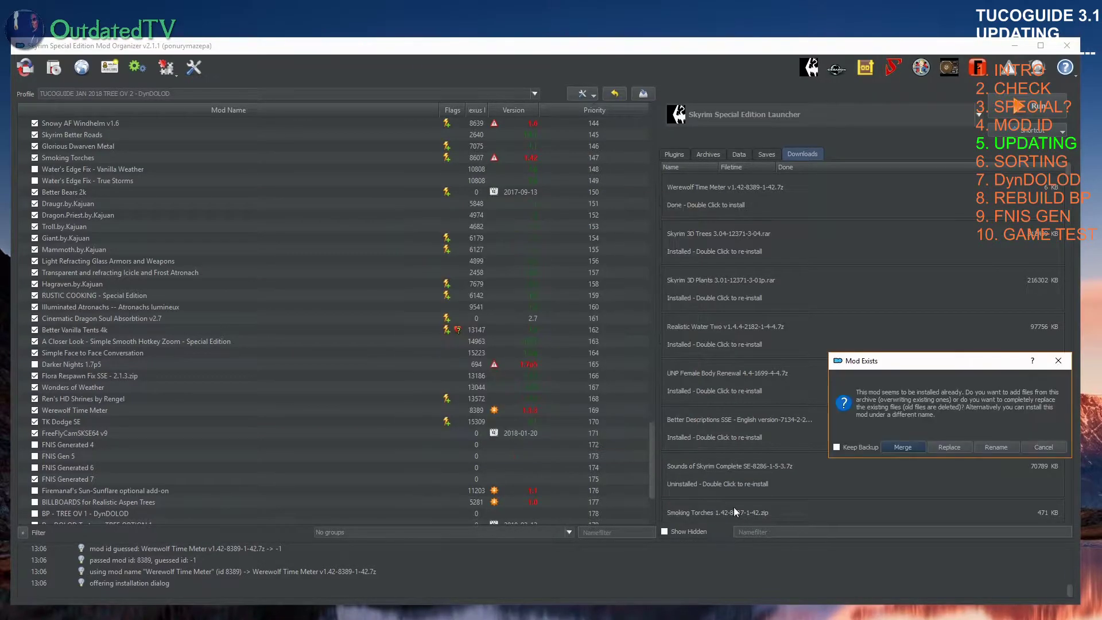
left_click(955, 450)
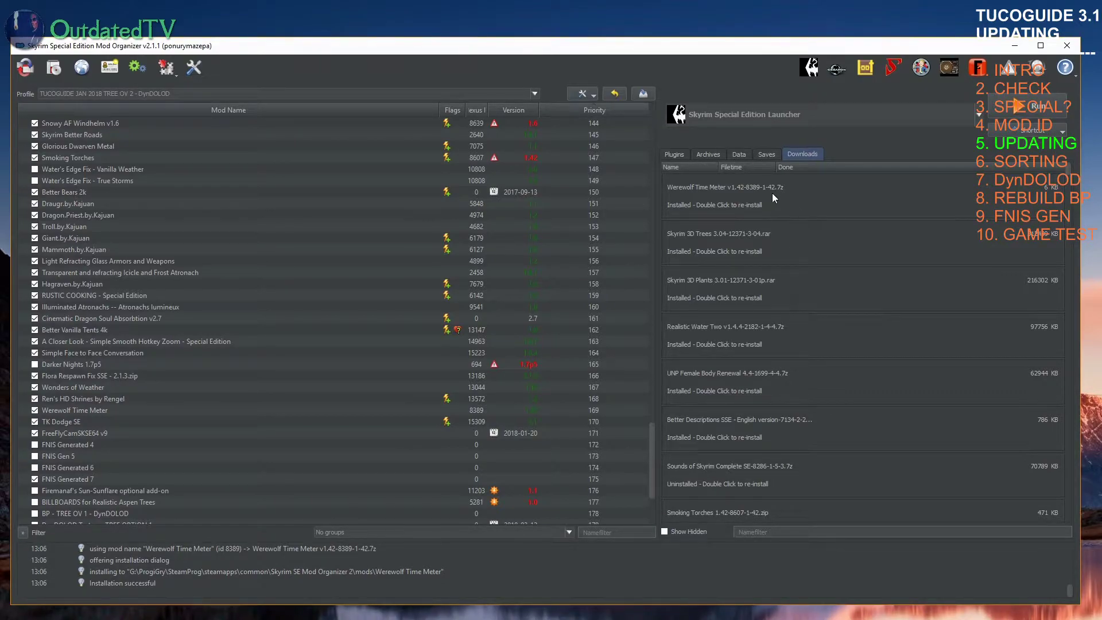
Step: Check the enabled state and load order position of DTWerewolfMeter.esp by filtering the plugin list for "were", clearing the filter and viewing its neighbours
left_click(675, 155)
scroll(774, 429, "down", 15)
scroll(786, 417, "up", 6)
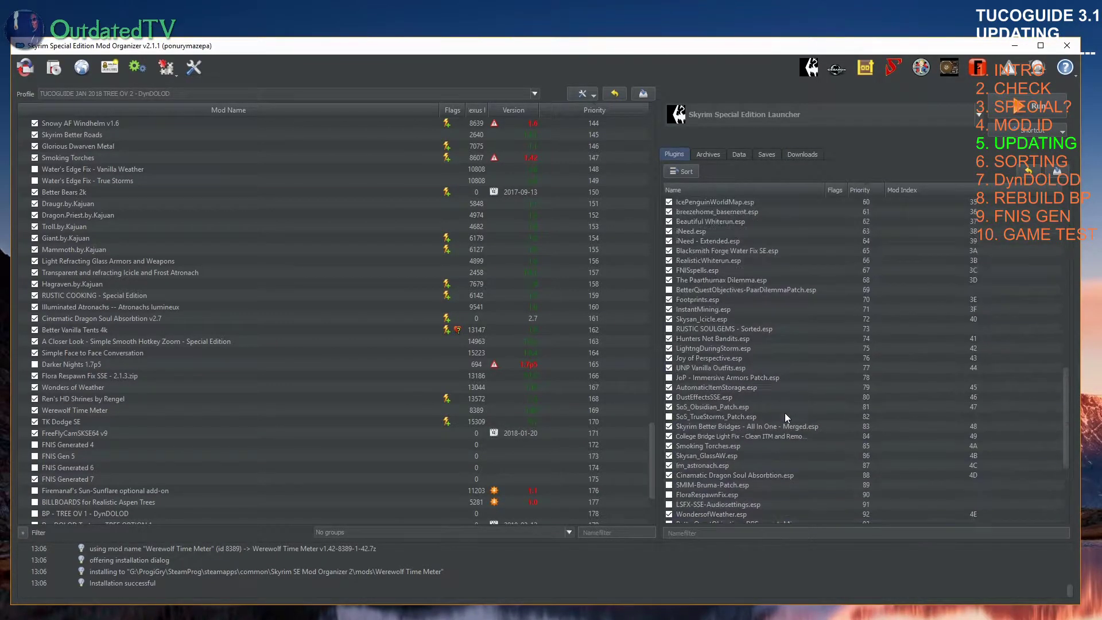
scroll(786, 416, "down", 6)
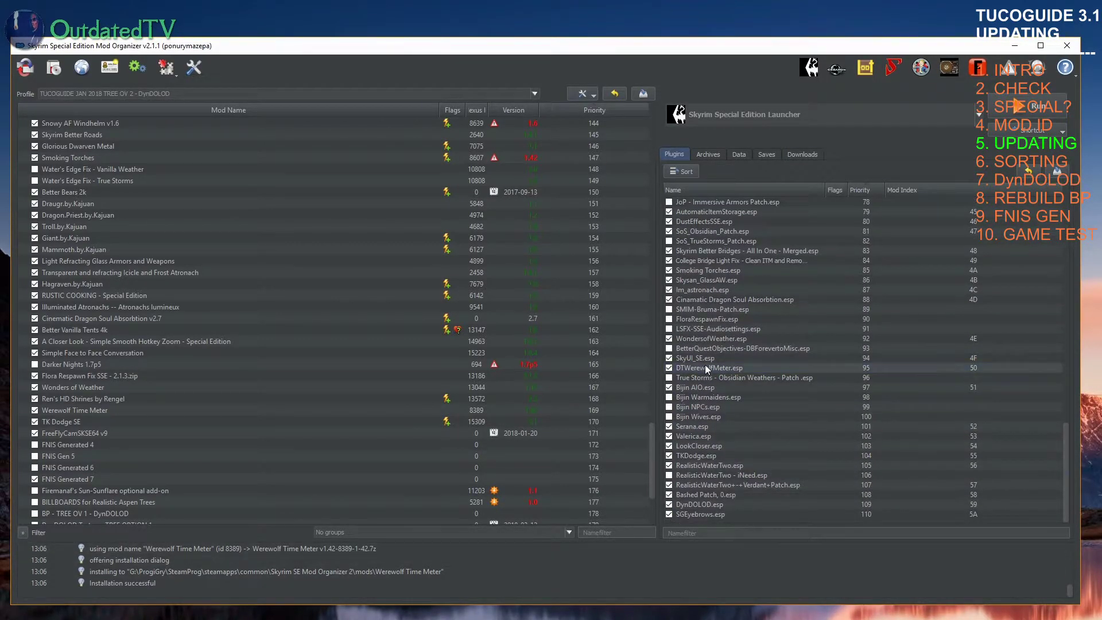
left_click(777, 531)
type("were")
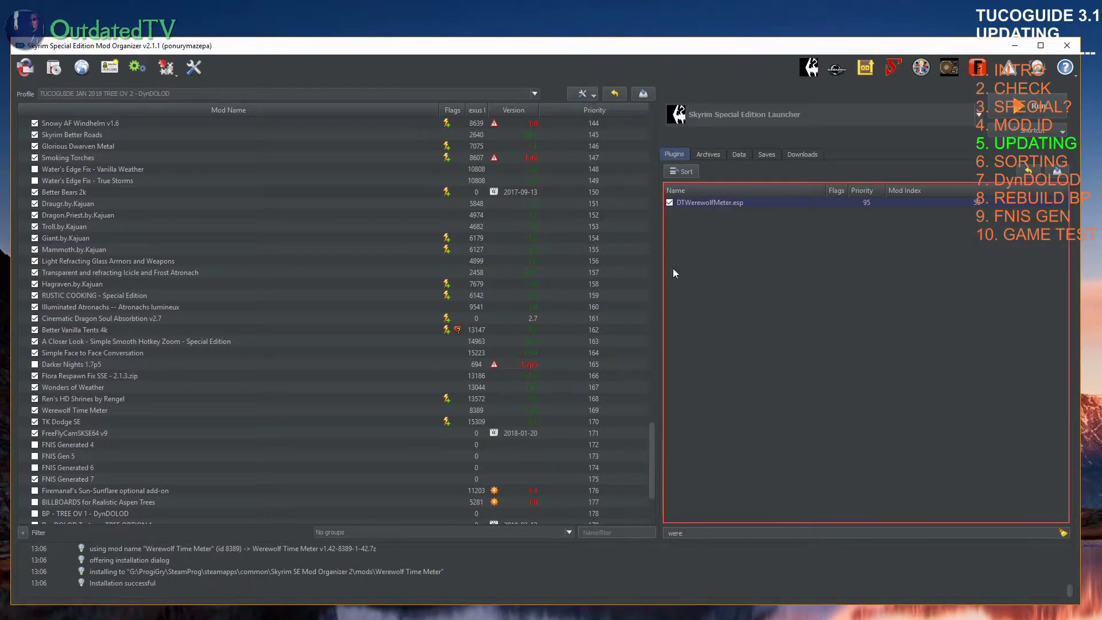
key("BackSpace")
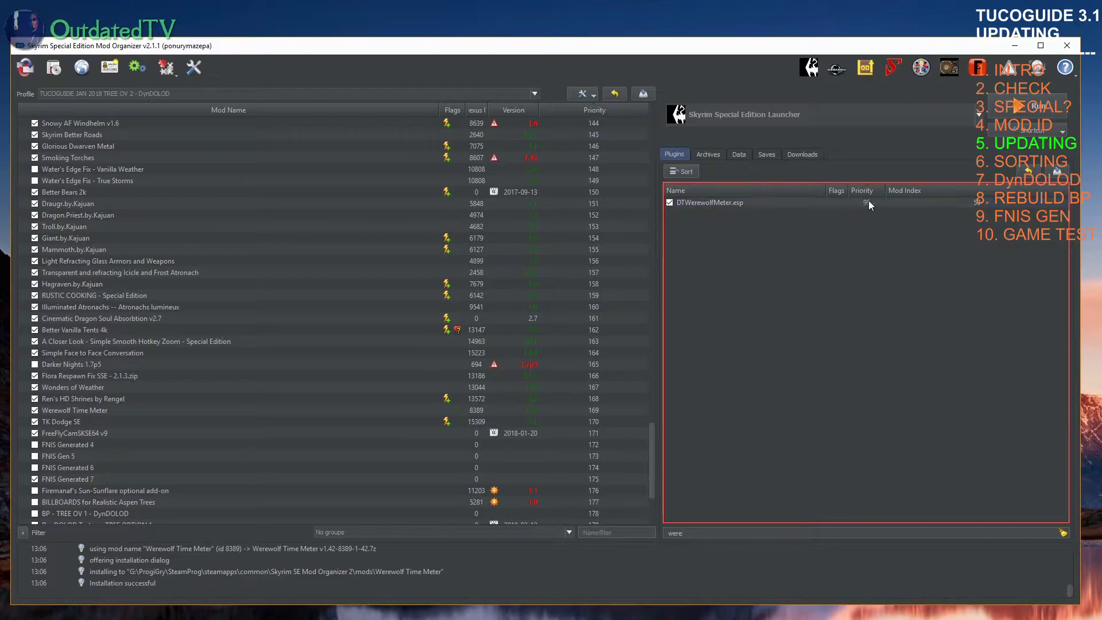
key("BackSpace")
key("BackSpace")
key("BackSpace")
scroll(911, 456, "down", 1)
scroll(900, 458, "down", 20)
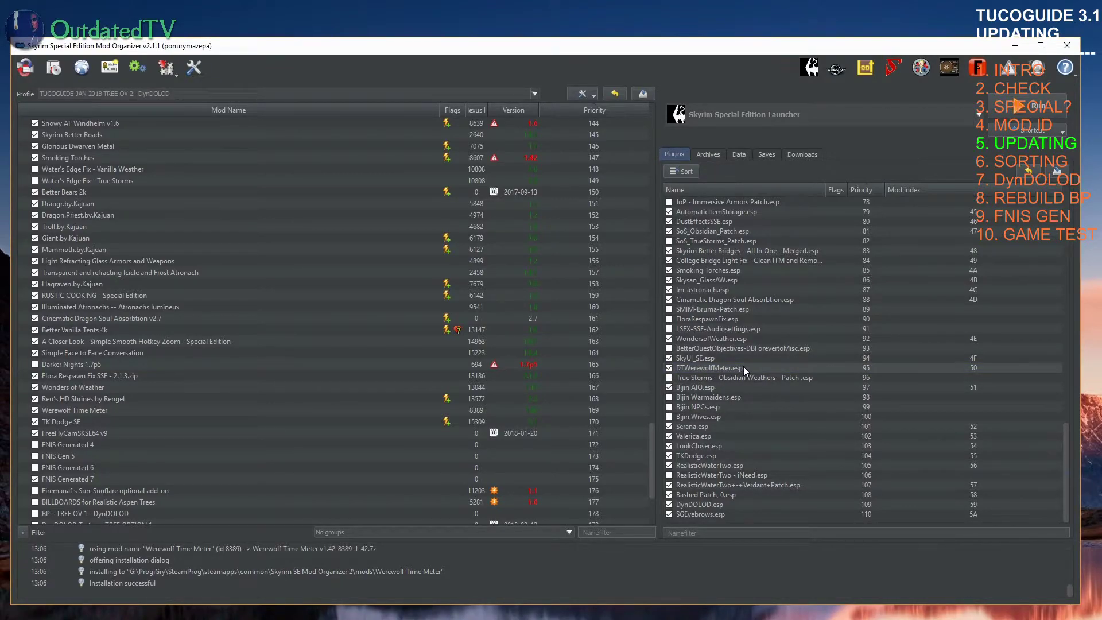
mouse_move(743, 367)
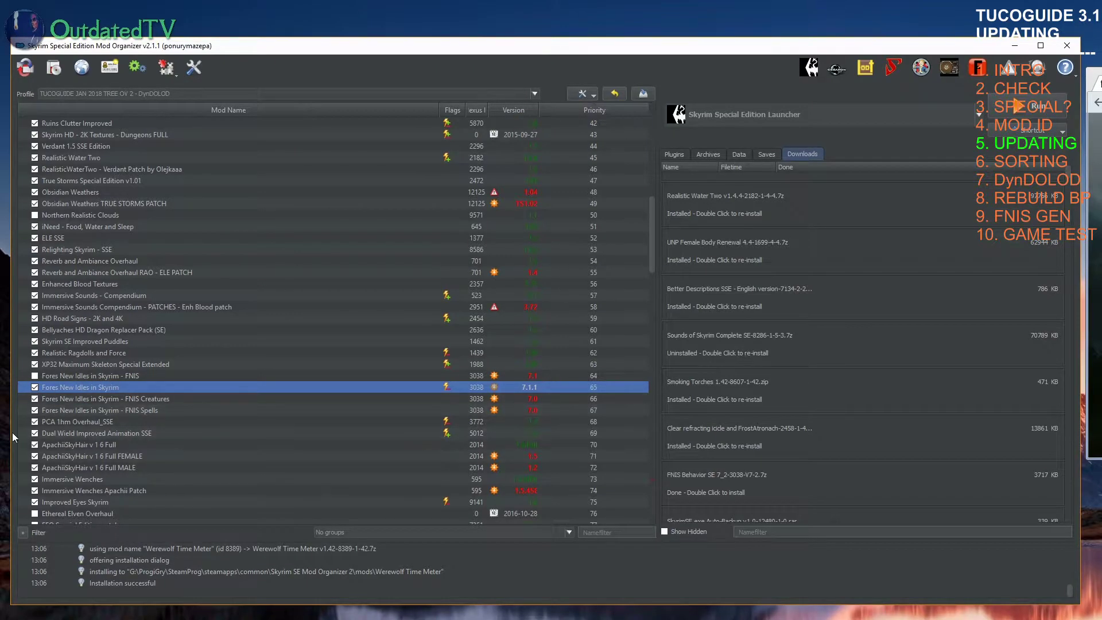
Step: Remove the obsolete Fores New Idles in Skyrim - FNIS mod from the mod list
right_click(90, 377)
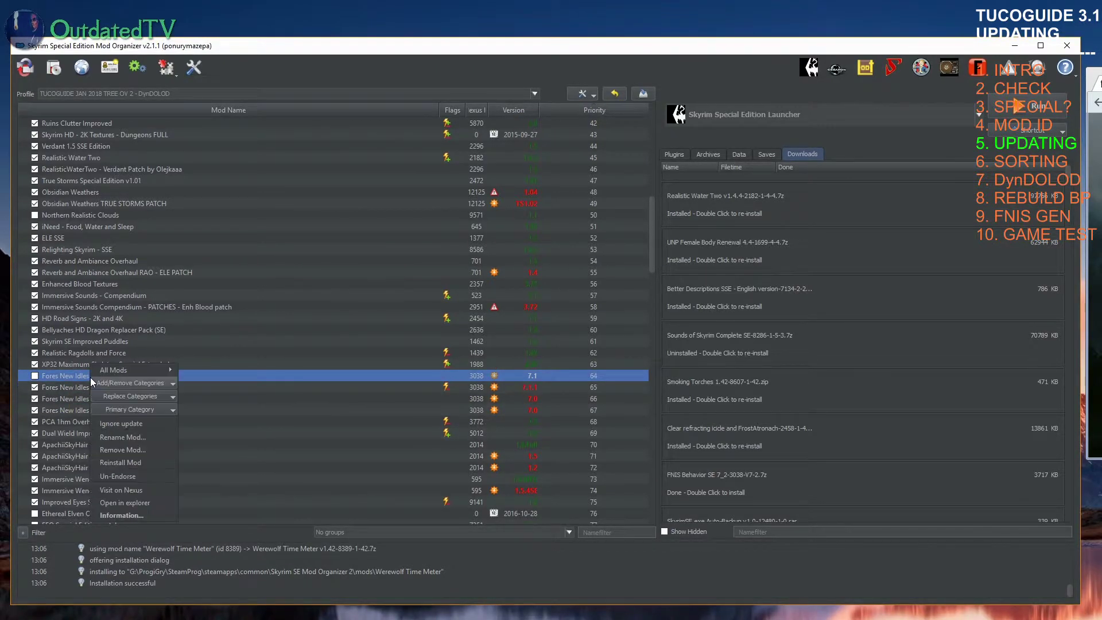
left_click(132, 451)
left_click(1032, 427)
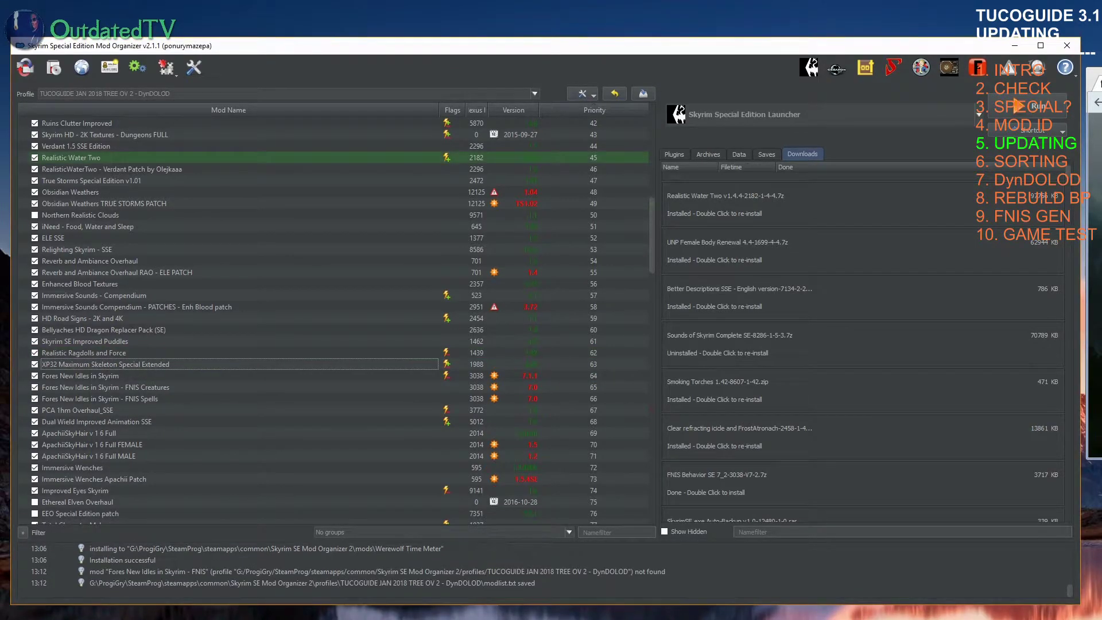
Step: Start installing the FNIS Behavior SE 7.2 archive and set its nested Data folder as the data directory
left_click(146, 375)
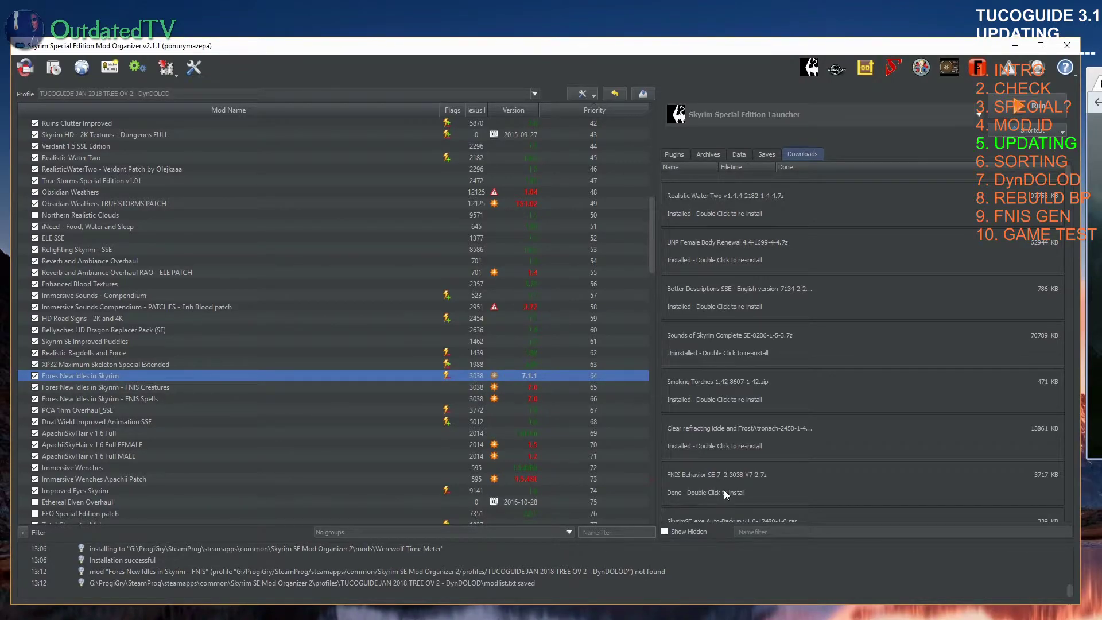
double_click(711, 481)
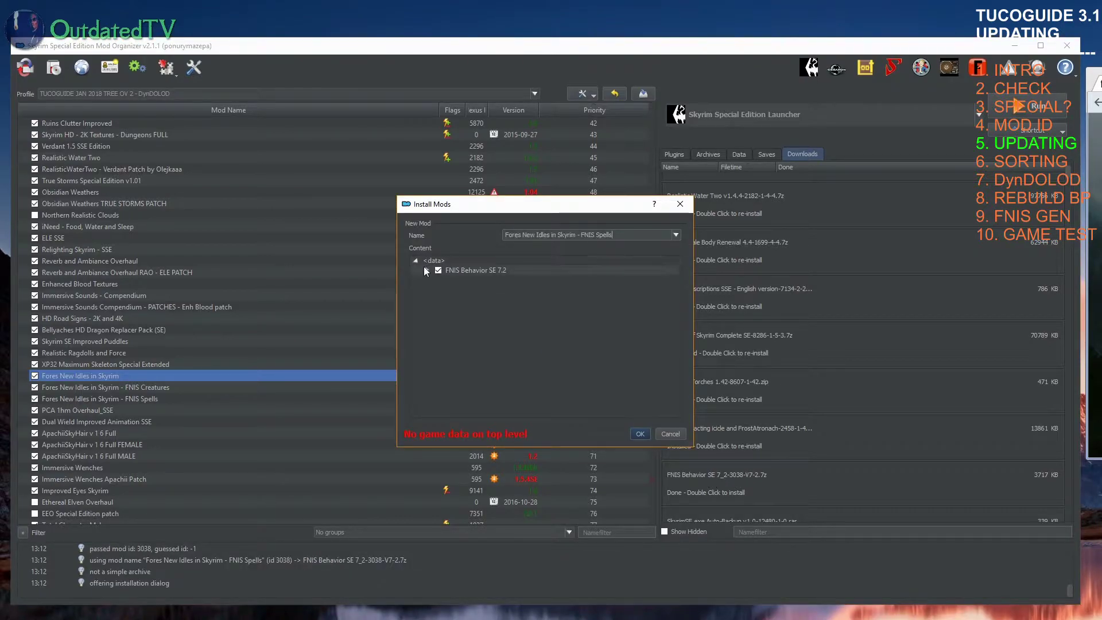
left_click(427, 270)
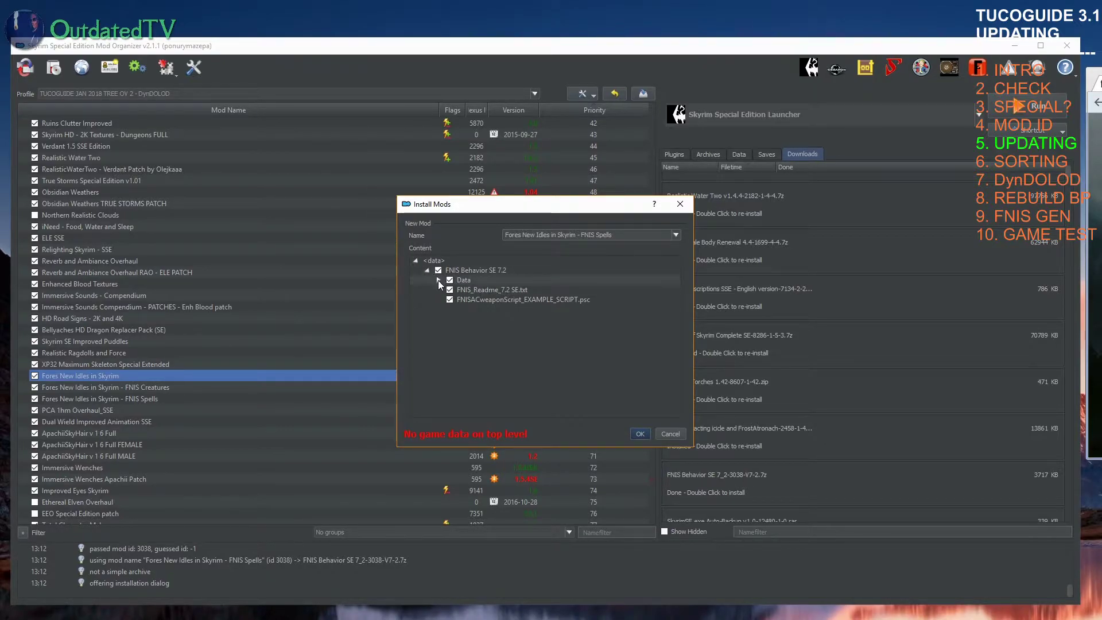
left_click(439, 280)
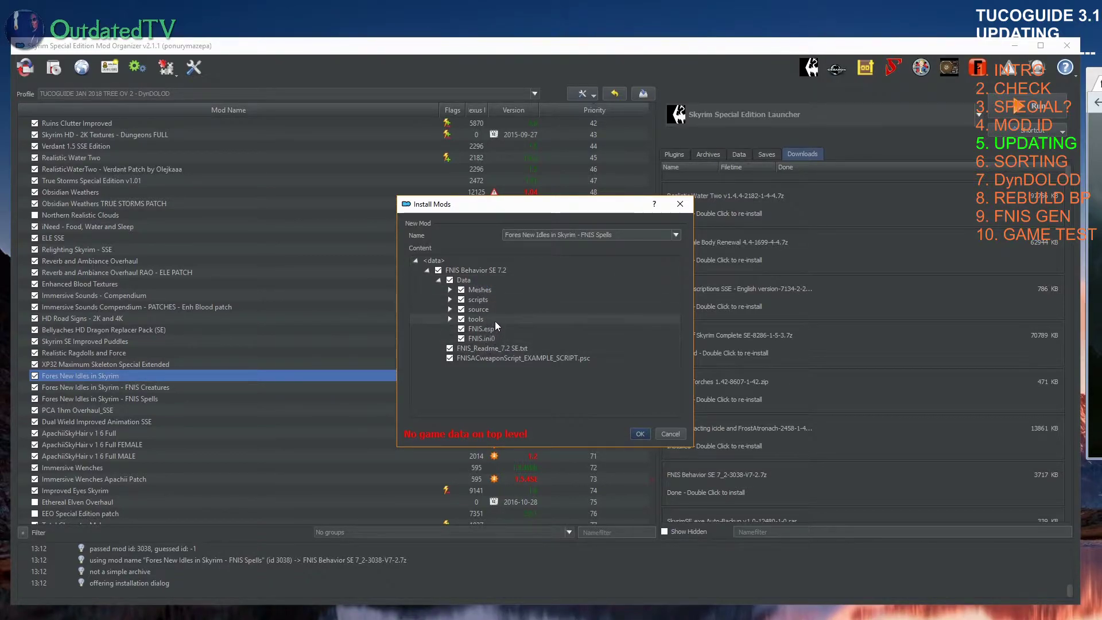
right_click(486, 279)
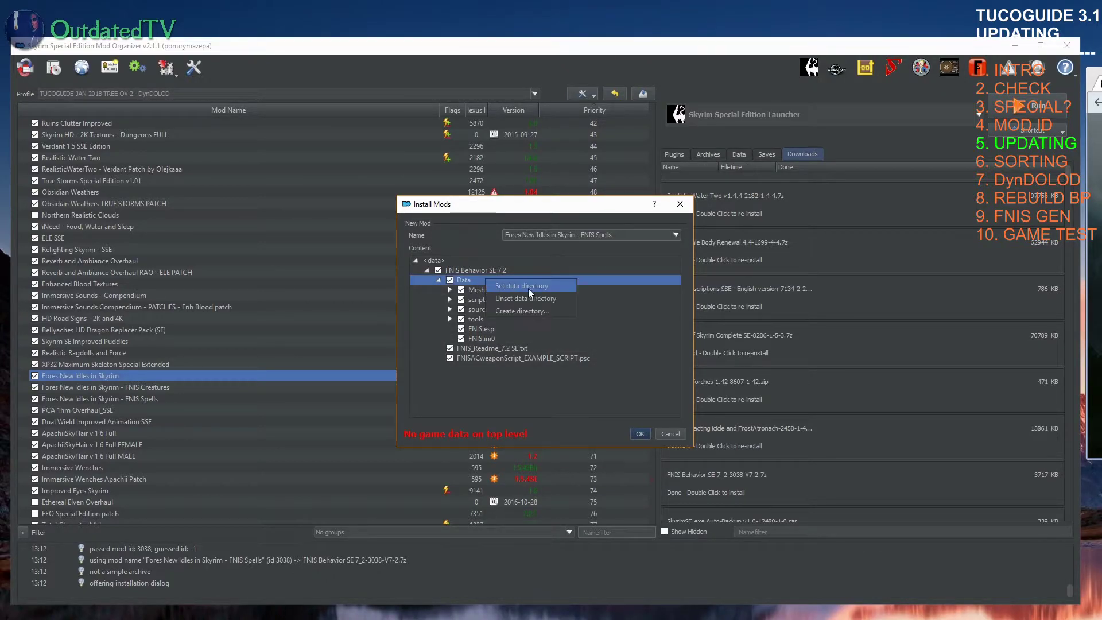
left_click(533, 290)
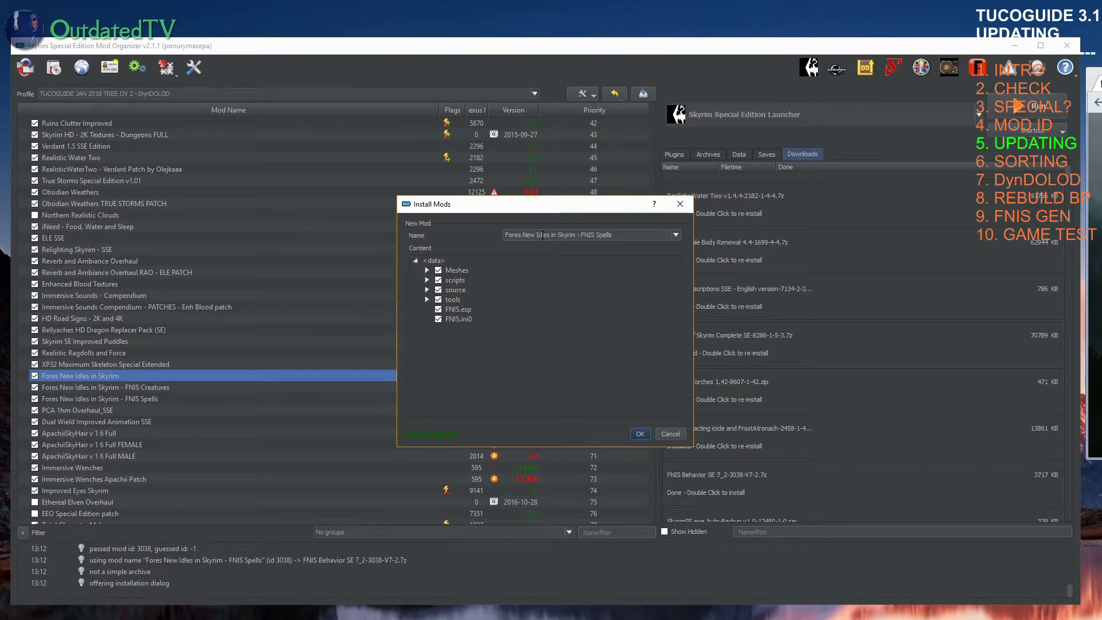
Step: Shorten the install name to Fores New Idles in Skyrim and replace the existing mod of that name
left_click_drag(613, 236, 581, 235)
key("BackSpace")
key("BackSpace")
key("BackSpace")
left_click(641, 433)
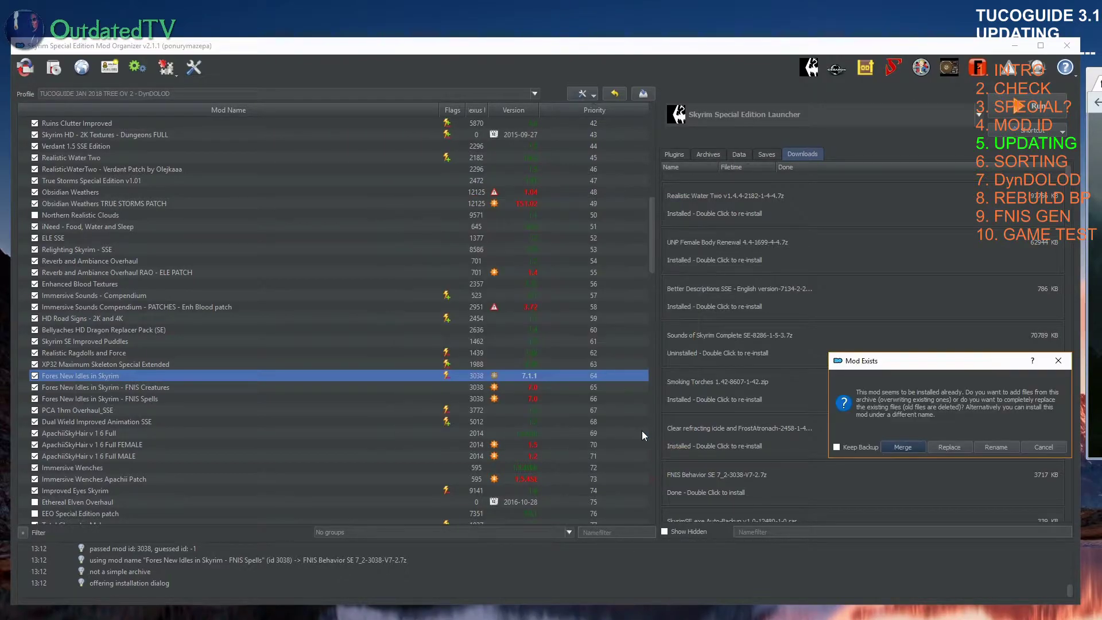
left_click(954, 448)
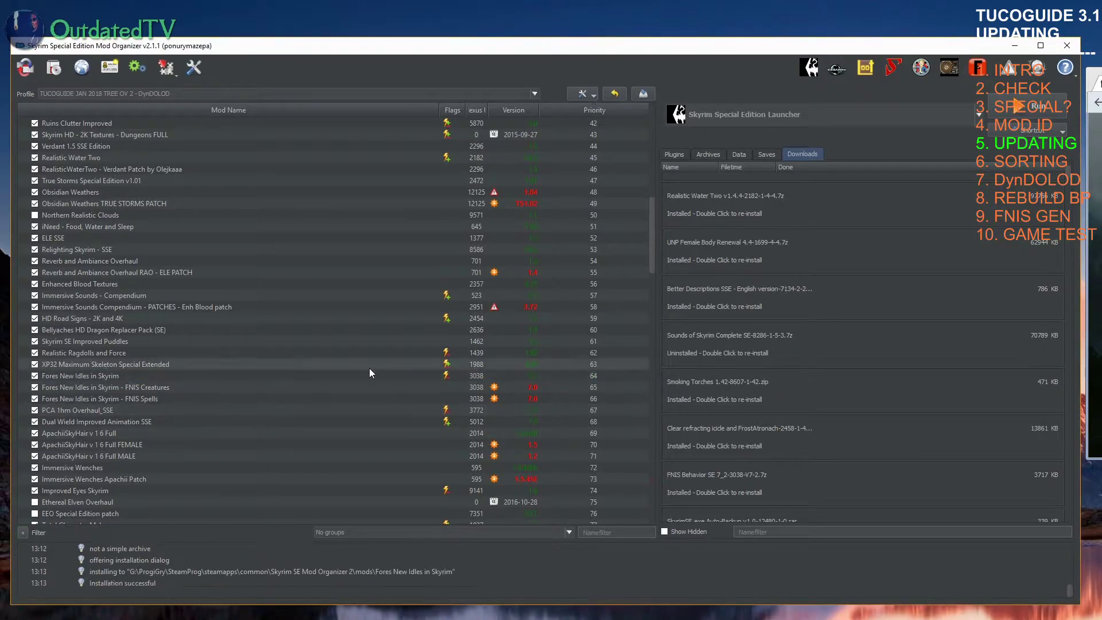
left_click(538, 377)
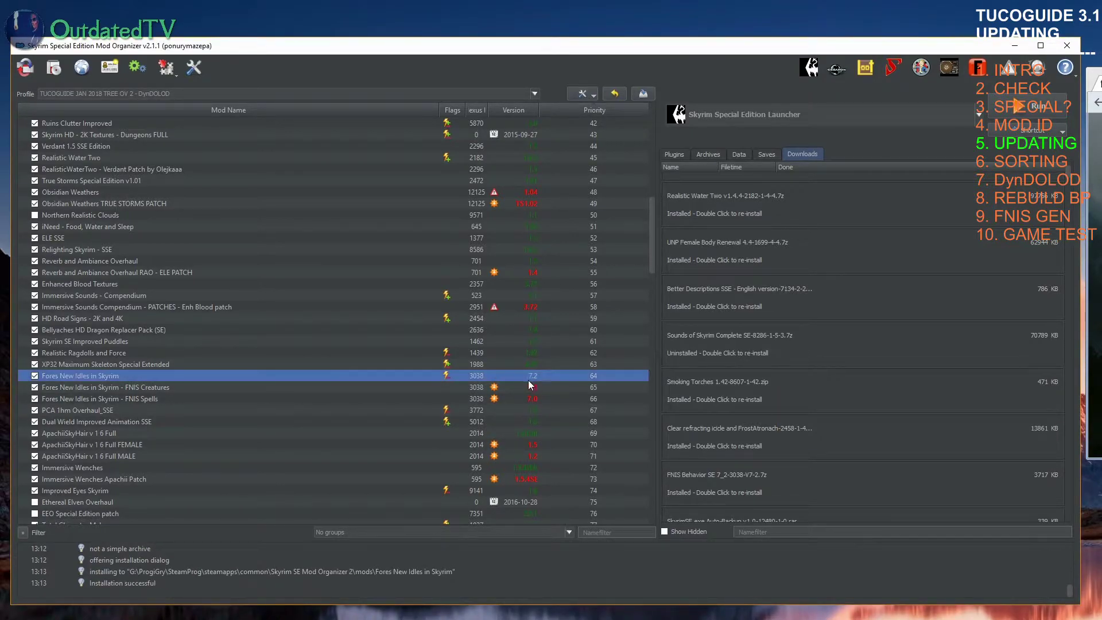
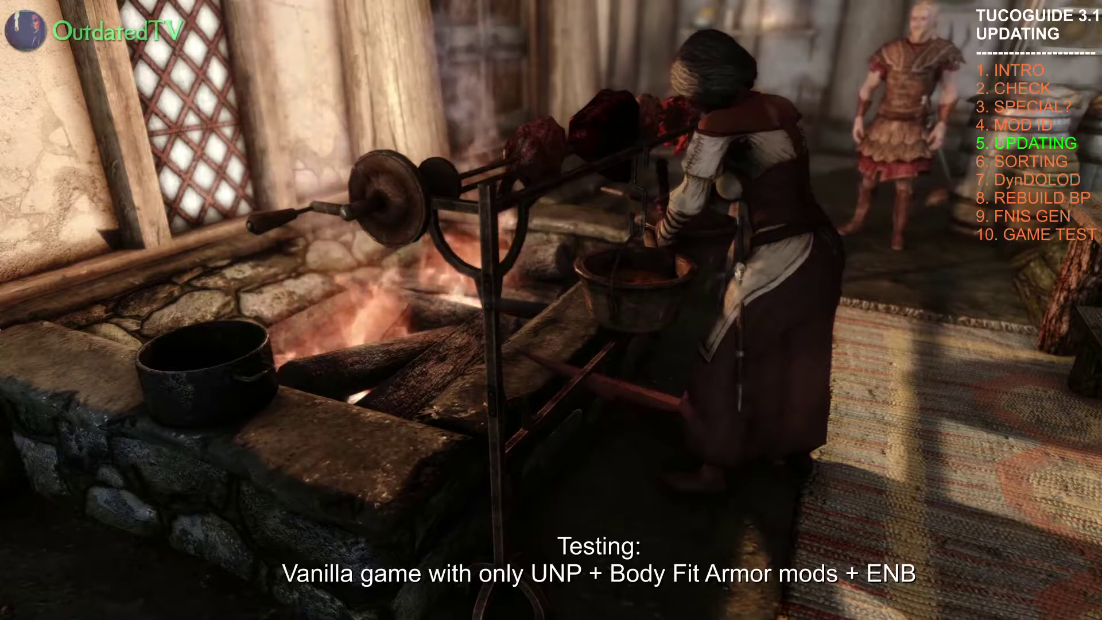
Step: Enable the UNP Body Fit Armors and Clothing mod and look at its downloaded archives
left_click(765, 125)
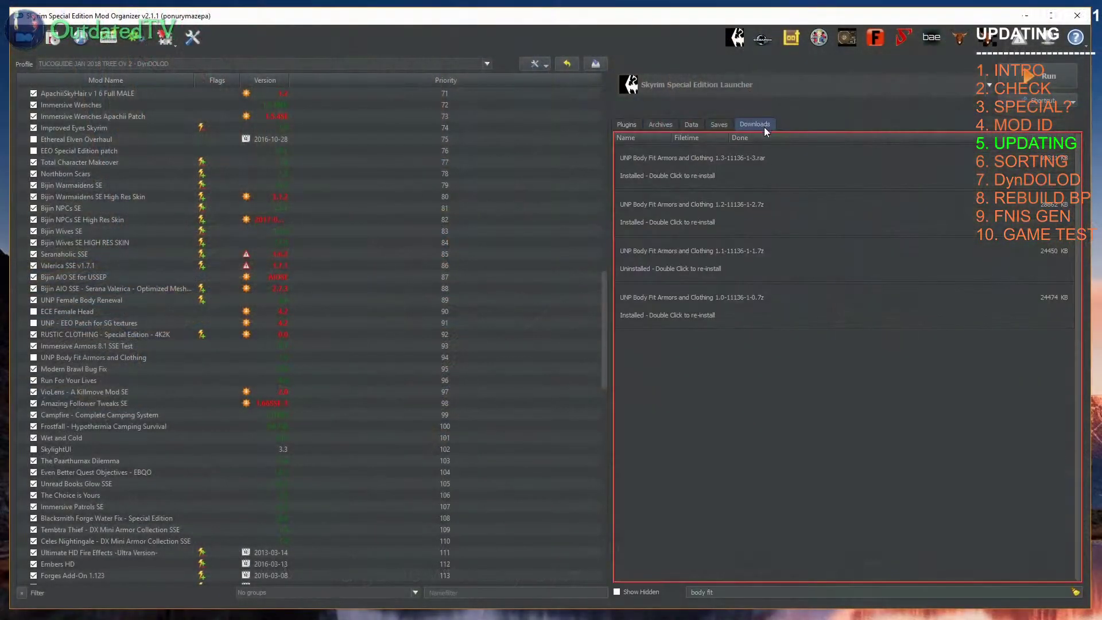
left_click_drag(831, 600, 585, 568)
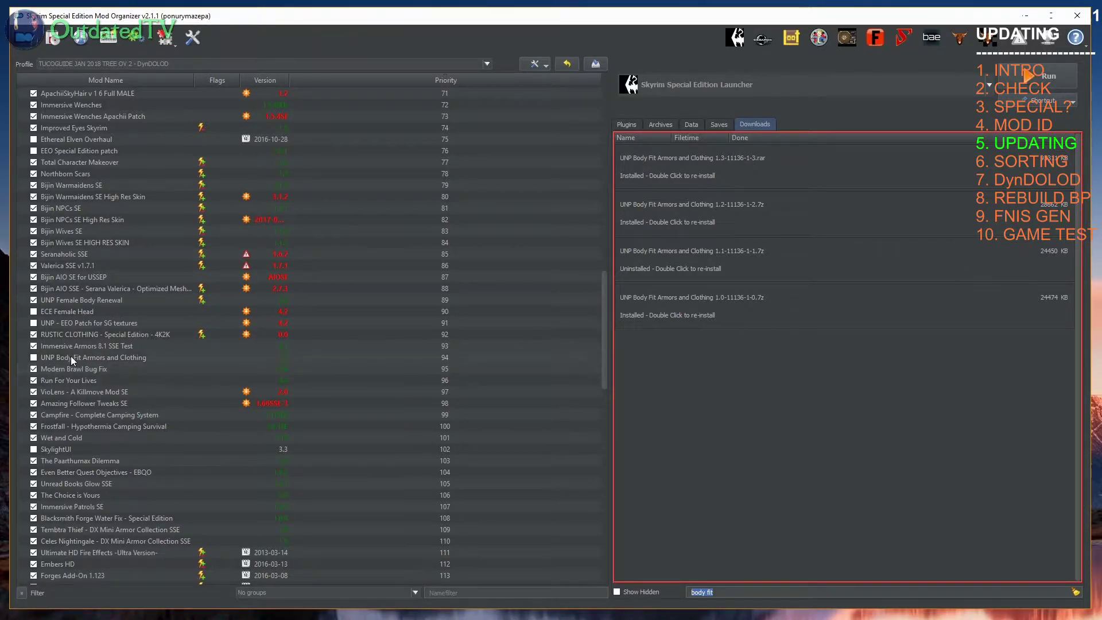
left_click(35, 357)
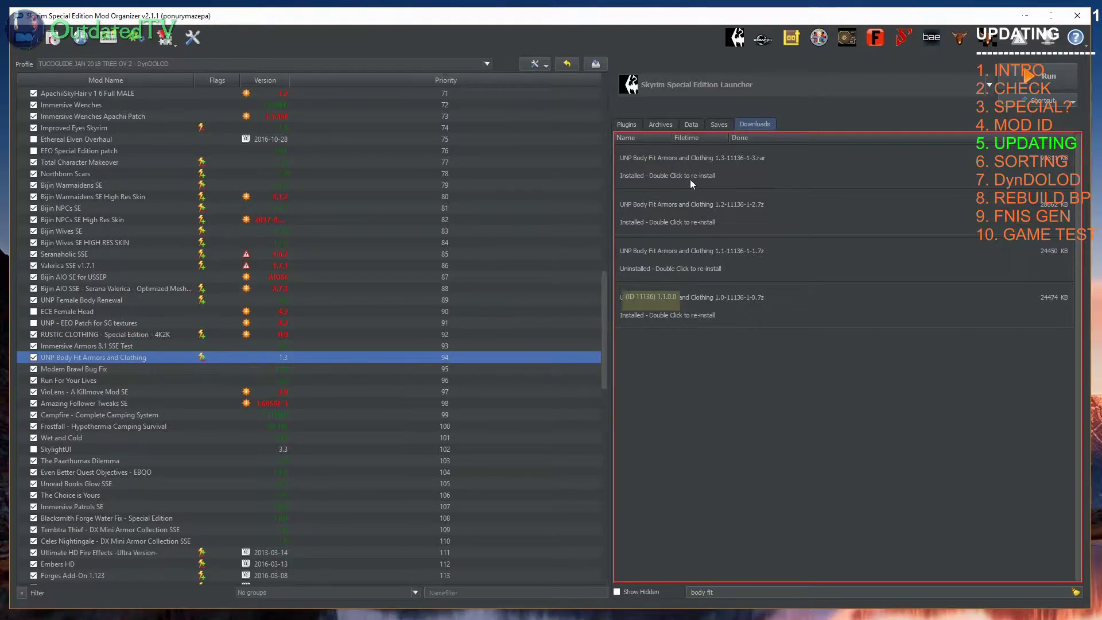
Step: Reinstall the UNP Body Fit Armors and Clothing 1.2 archive over the existing mod, then open the plugin list
double_click(710, 211)
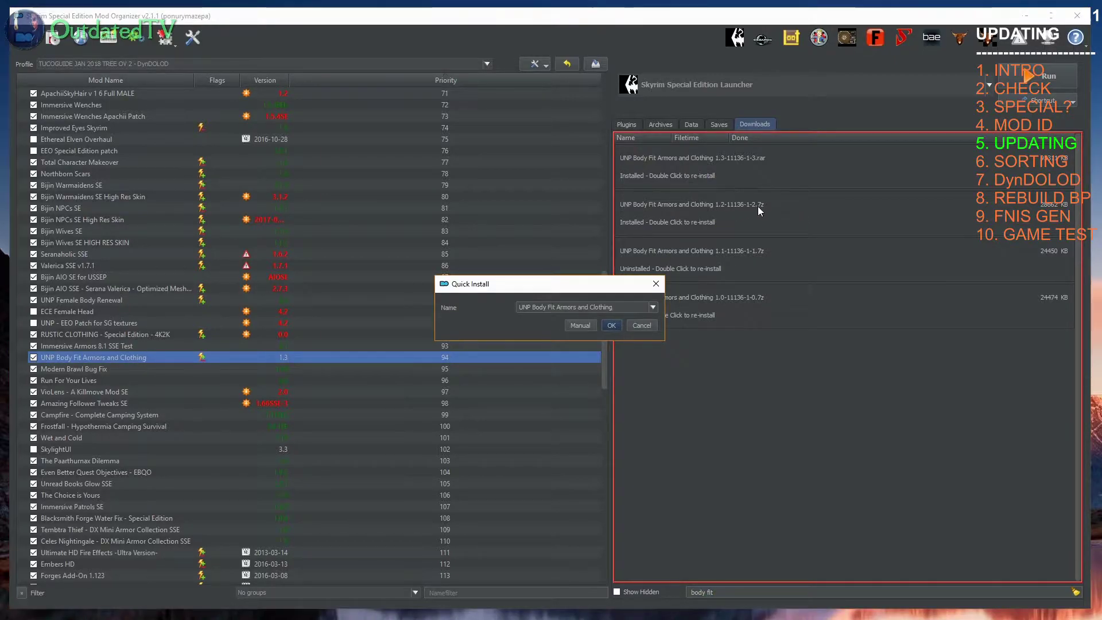
left_click(586, 326)
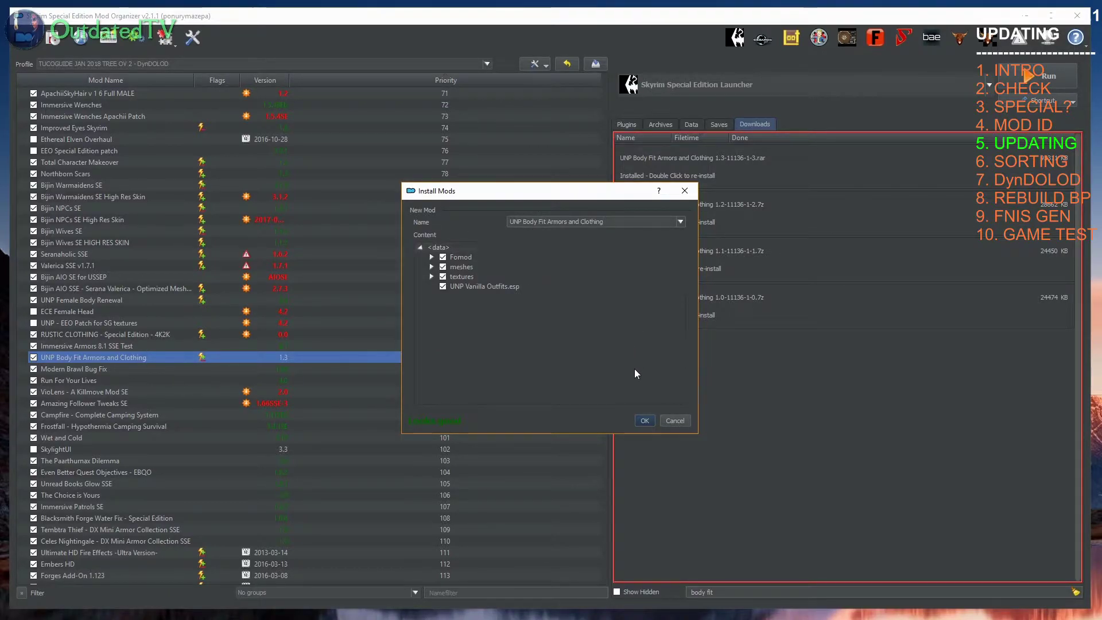
left_click(641, 421)
left_click(895, 446)
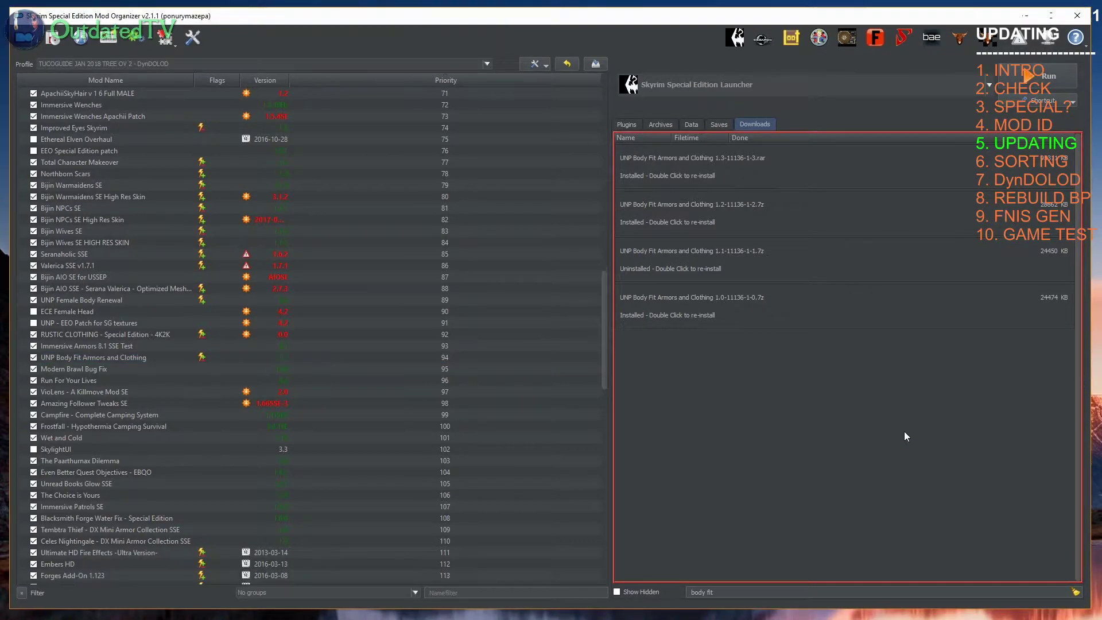
left_click(276, 358)
left_click(630, 125)
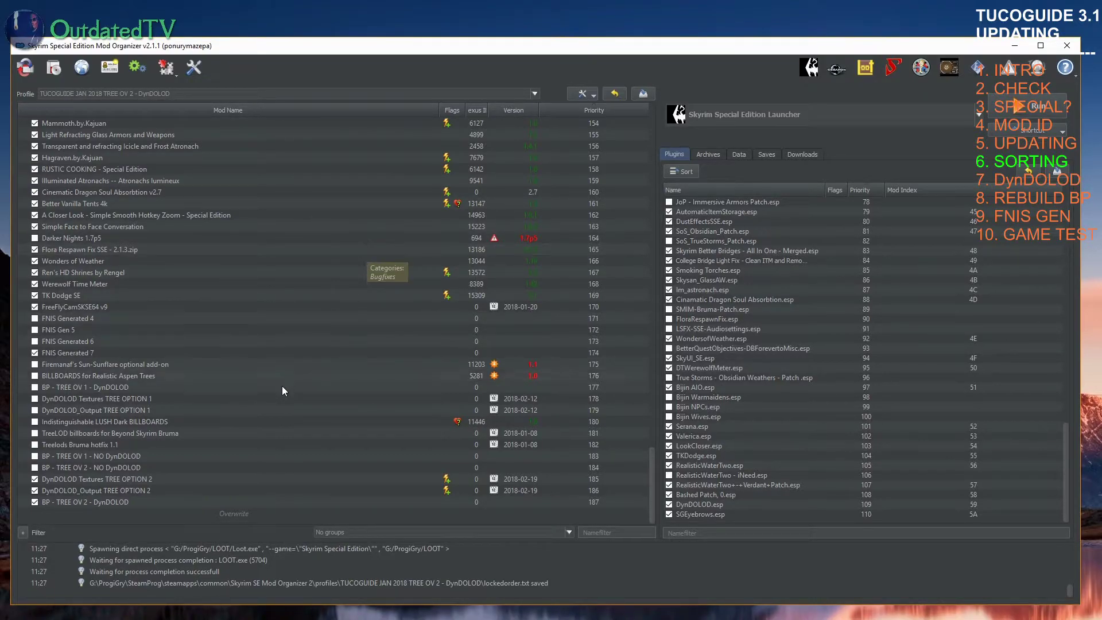
Step: Disable the BP - TREE OV 2 - DynDOLOD mod and enable all plugins in the load order
left_click(33, 503)
right_click(753, 350)
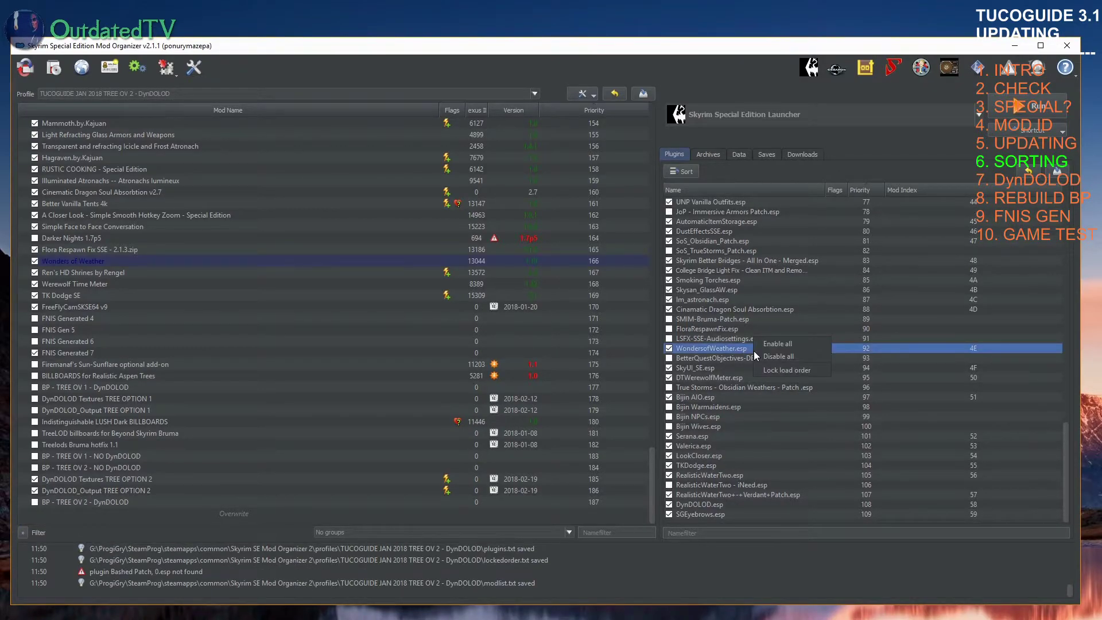
left_click(778, 343)
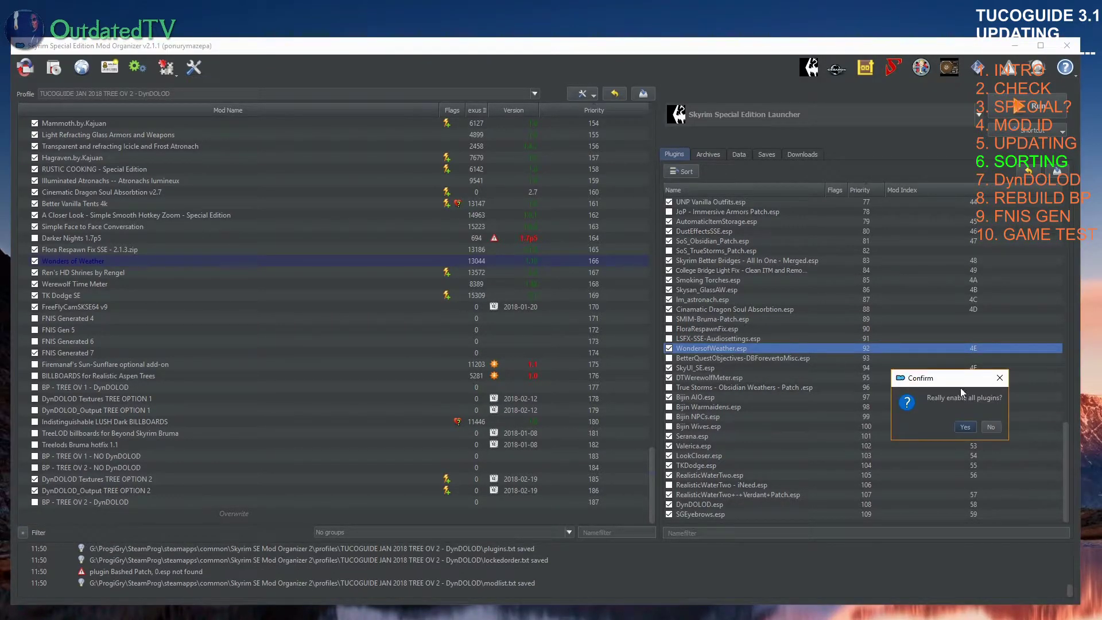
left_click(965, 427)
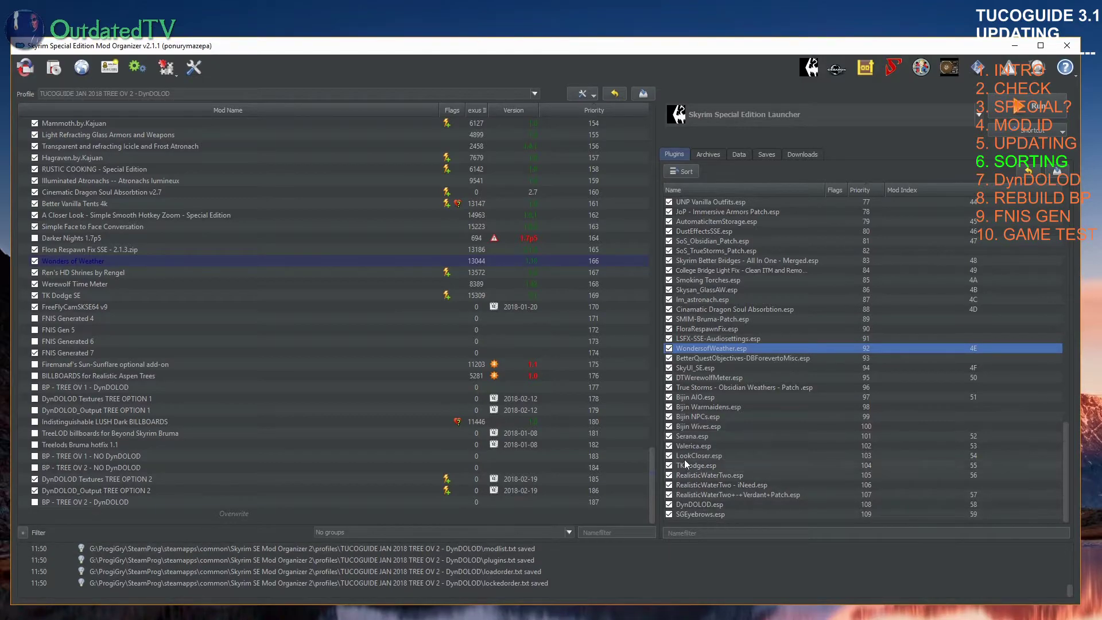
Step: Disable the Bijin Wives.esp and Bijin NPCs.esp plugins
left_click(669, 426)
left_click(670, 417)
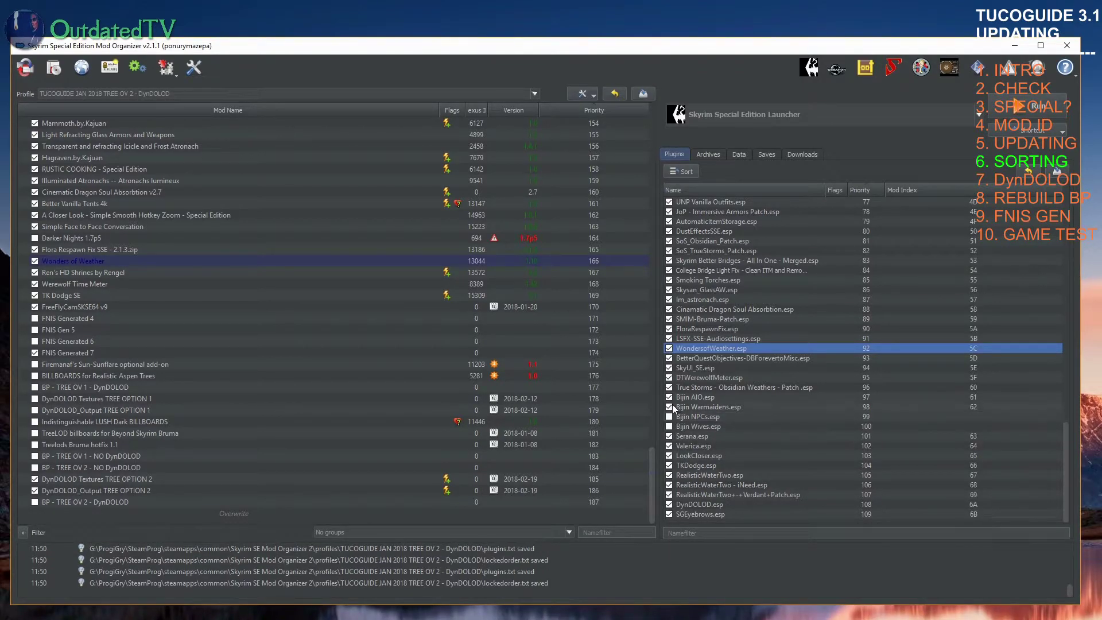
scroll(918, 356, "up", 20)
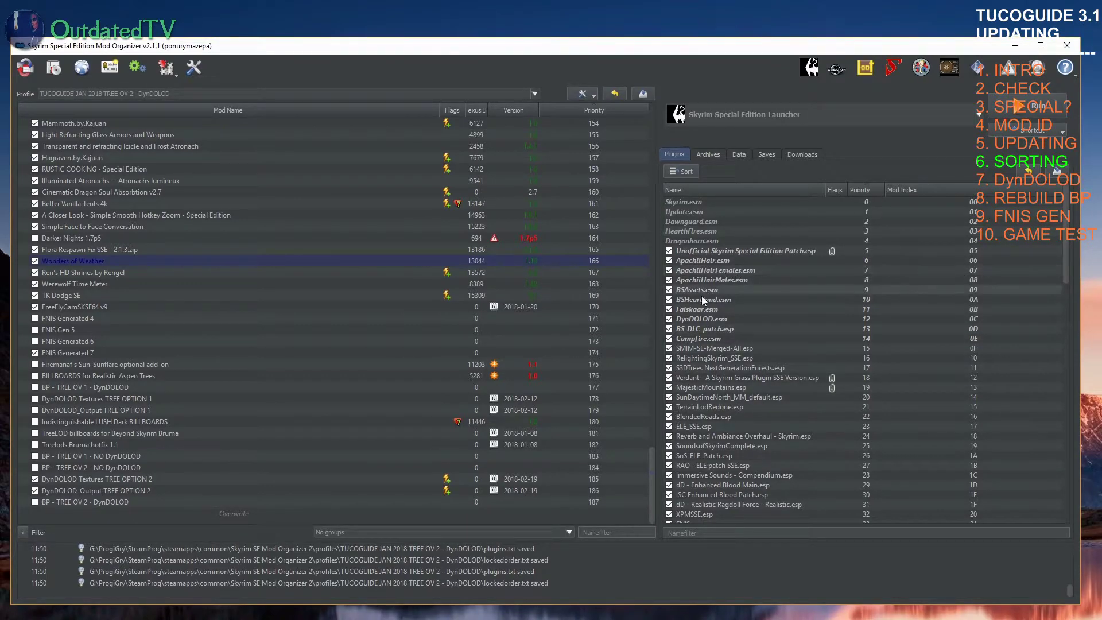
Step: Sort the plugin load order
left_click(681, 171)
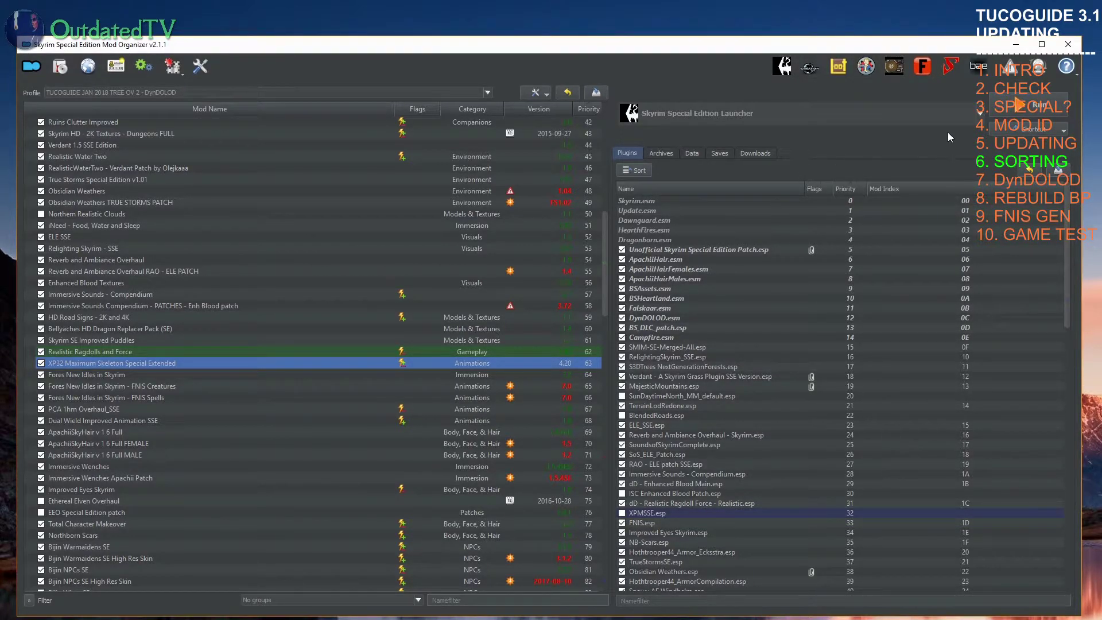
Step: Run FNISgen, update the FNIS behavior files and exit the generator
left_click(921, 67)
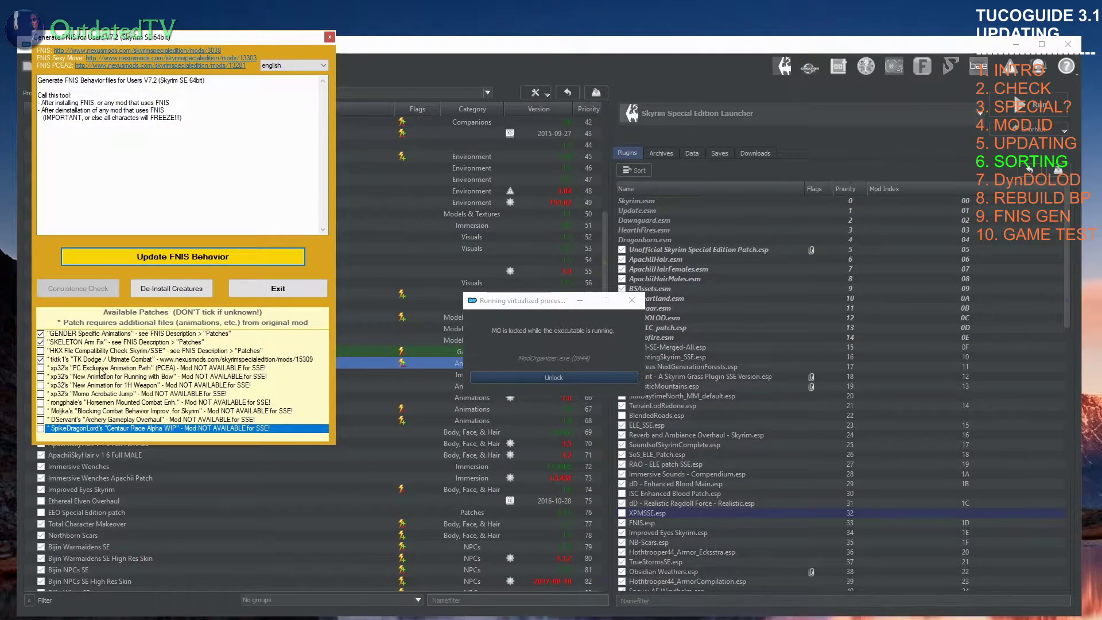
key("Return")
left_click(449, 377)
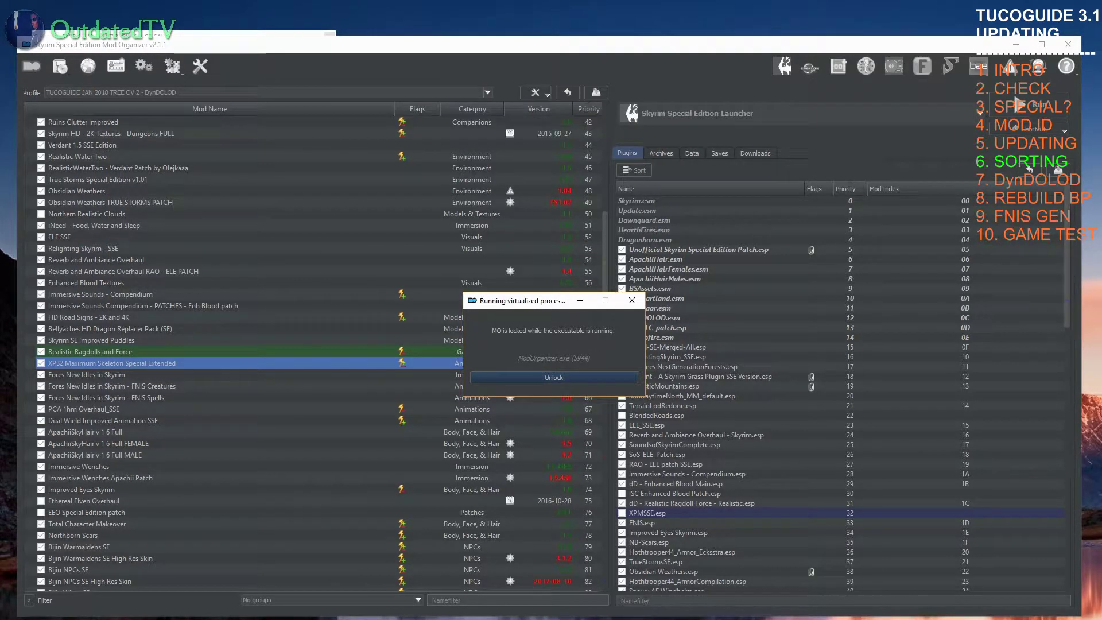
key("alt+Tab")
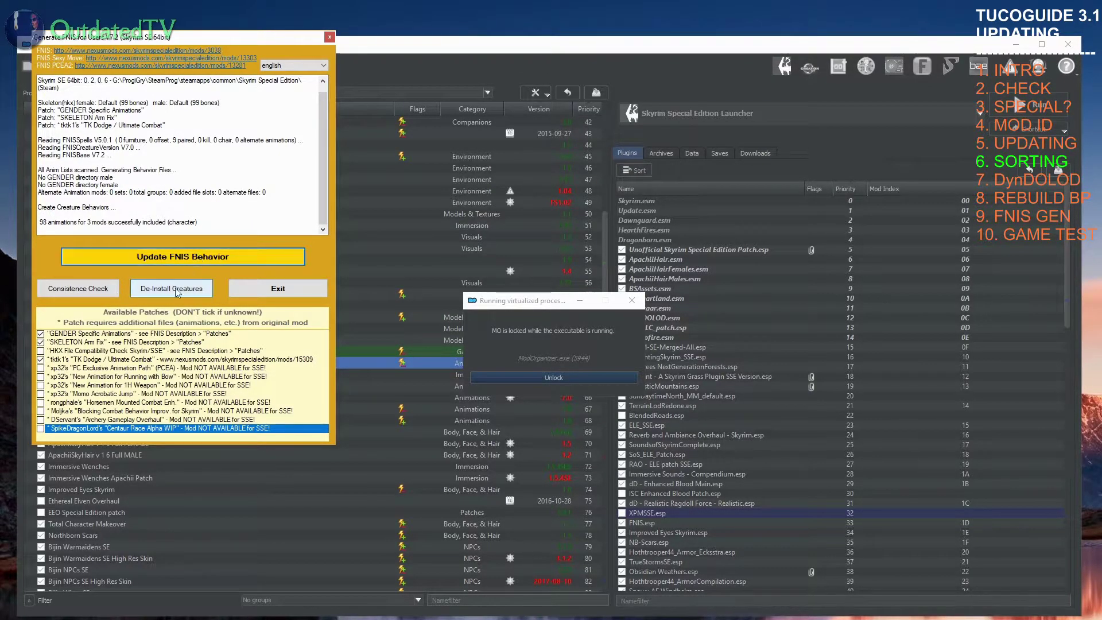
left_click(281, 289)
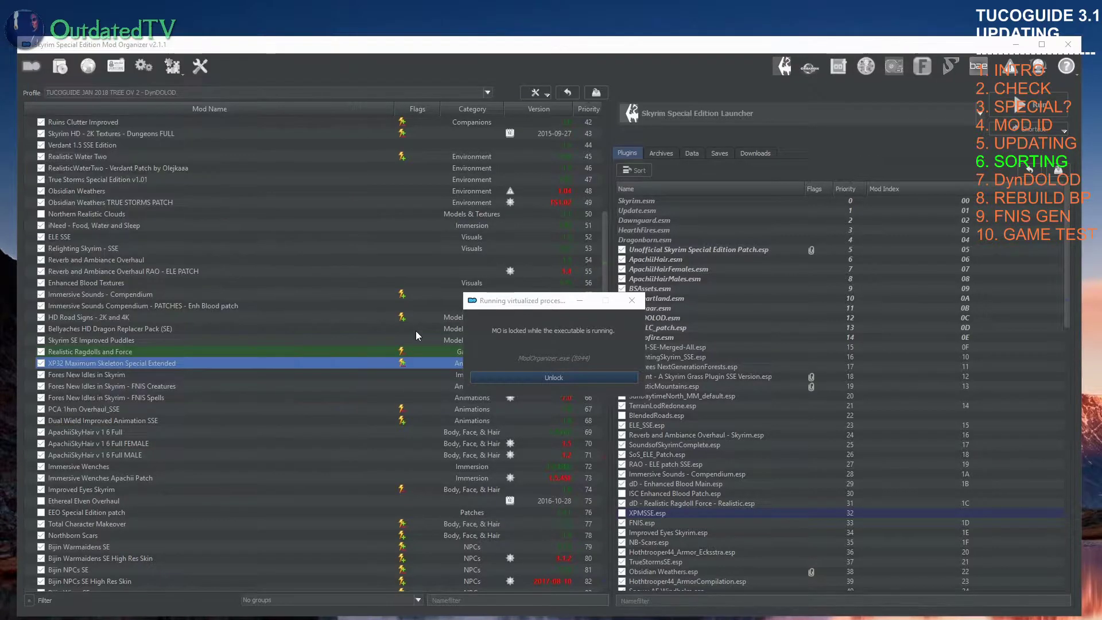
Step: Check the generated files in Overwrite and move them into a new mod named FNIS Generated 8
left_click_drag(604, 270, 602, 552)
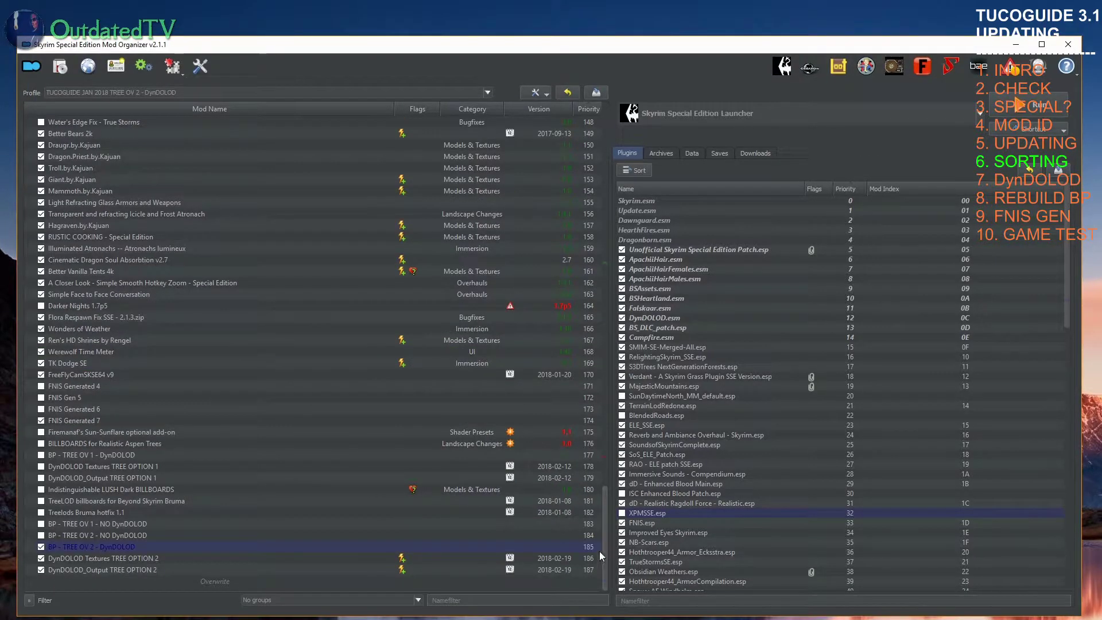
double_click(217, 582)
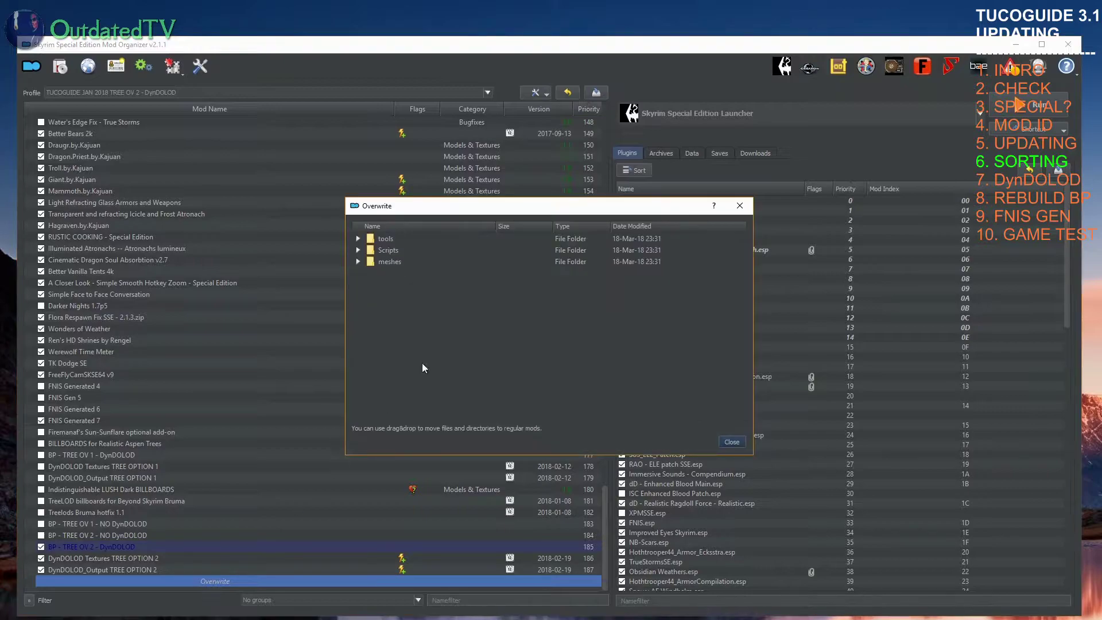
left_click(740, 206)
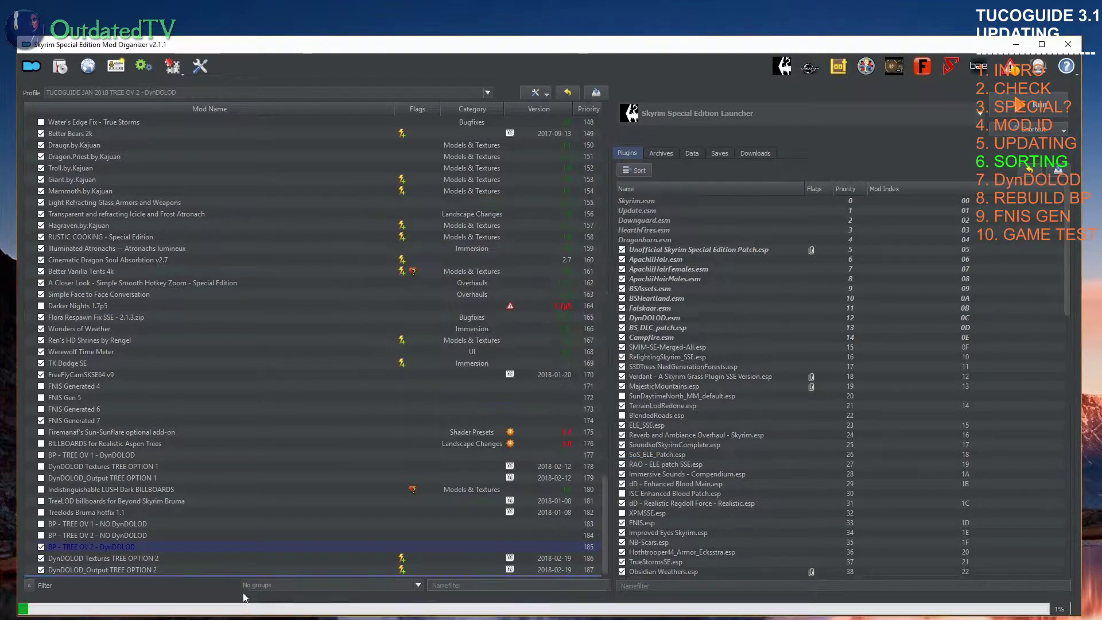
right_click(220, 581)
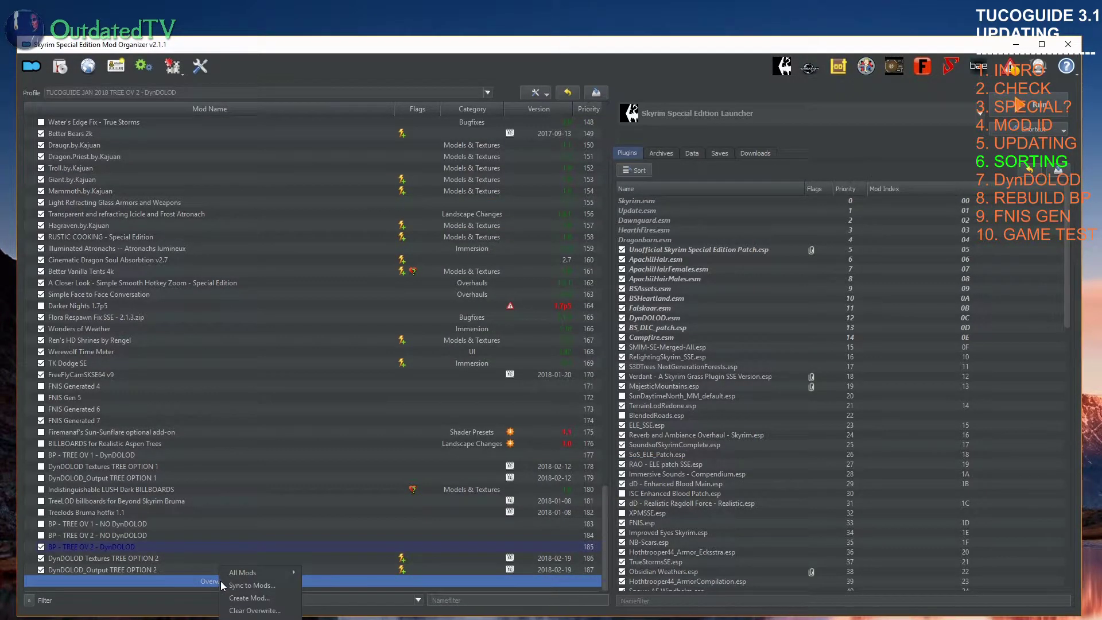
left_click(265, 599)
type("FNI")
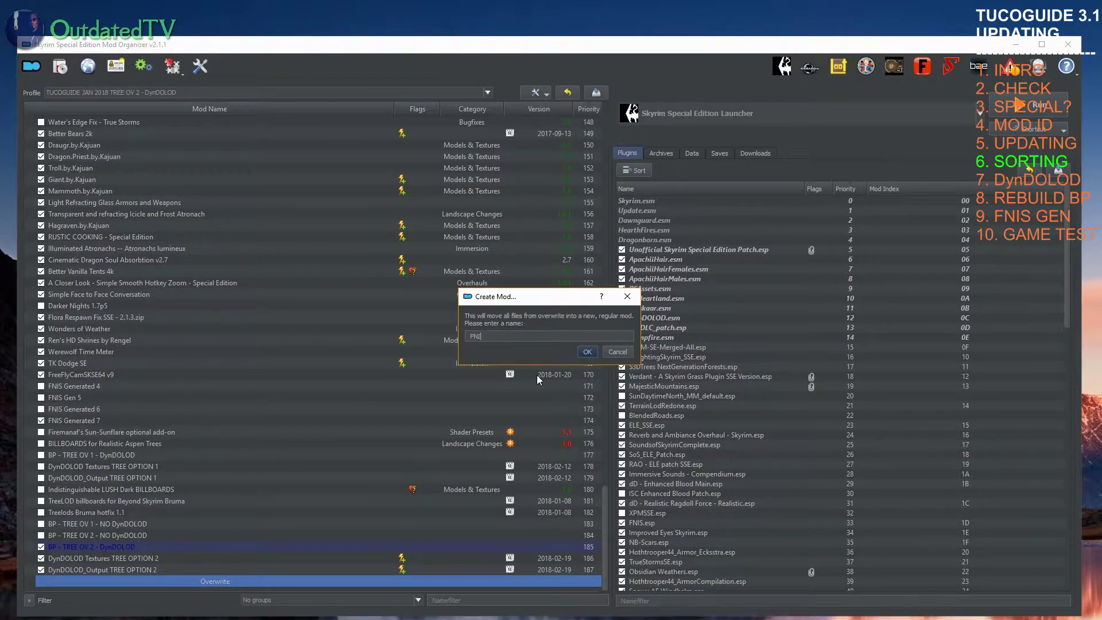
type("S Generated 8")
left_click(591, 350)
Step: Place the FNIS Generated 8 mod directly below FNIS Generated 7 and enable it in place of that mod
left_click_drag(114, 569, 133, 416)
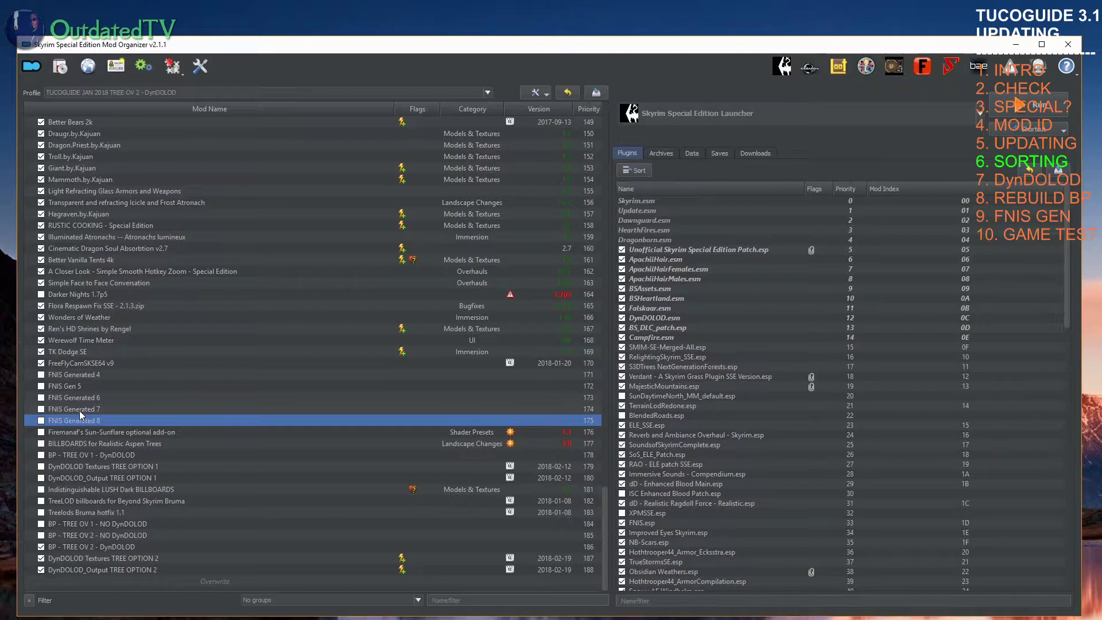
left_click(40, 422)
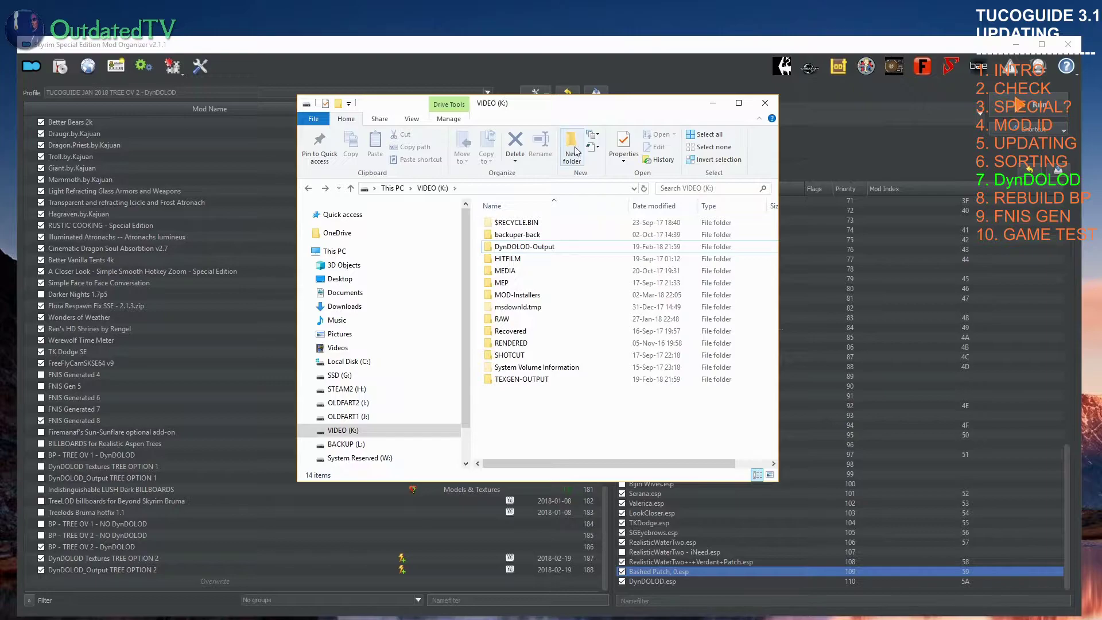
Step: Check the contents of the DynDOLOD-Output and TEXGEN-OUTPUT folders on drive K in File Explorer, then close it
left_click(558, 251)
left_click(525, 387)
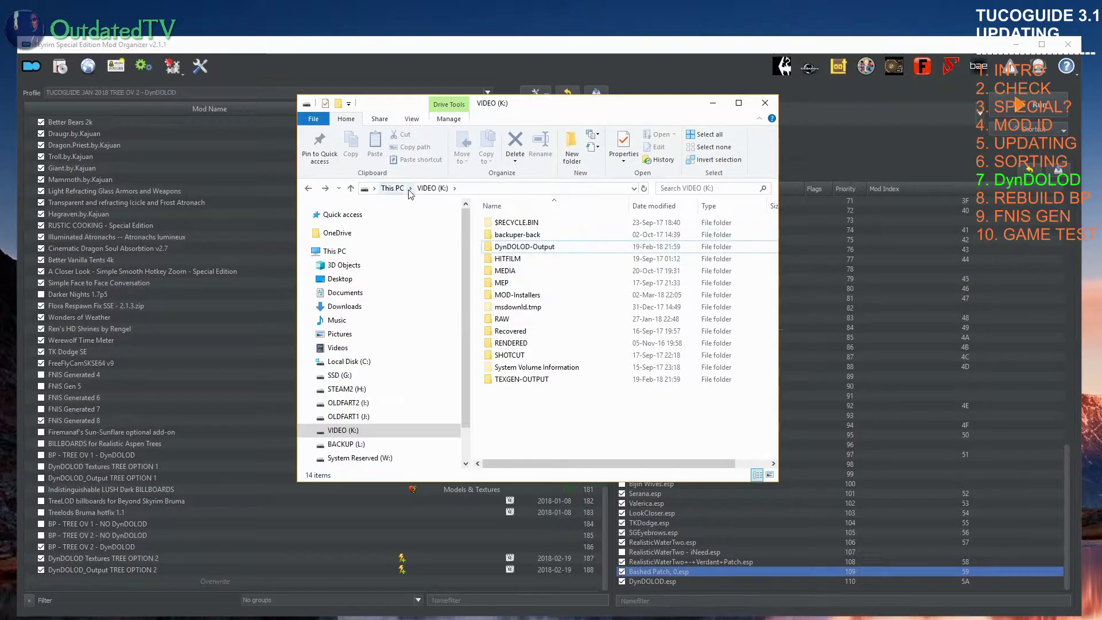
double_click(523, 250)
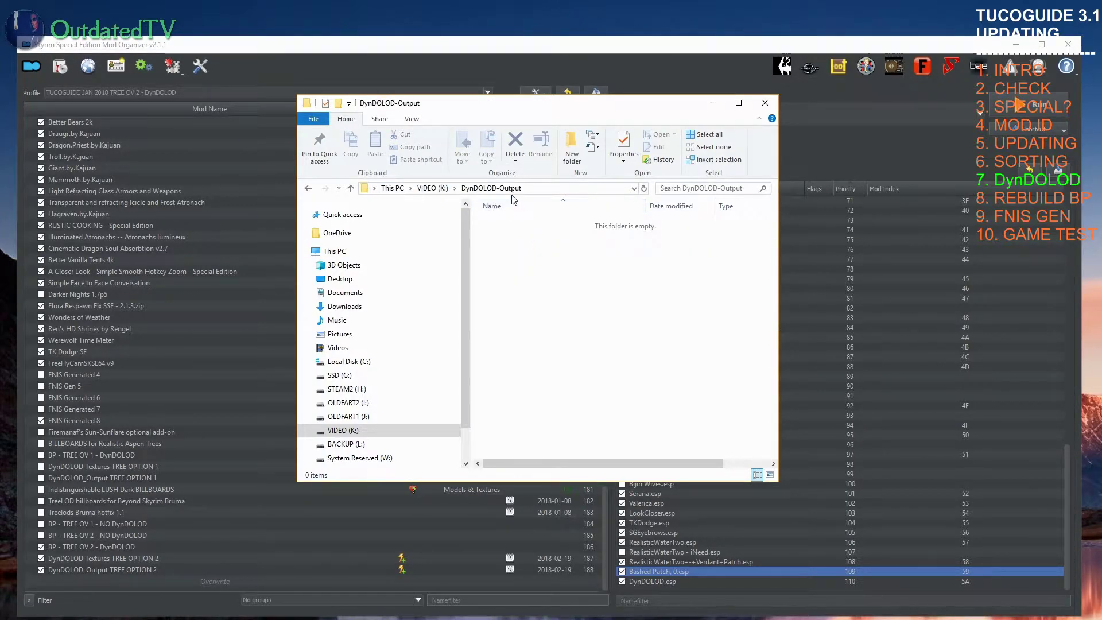
key("alt+Left")
double_click(521, 380)
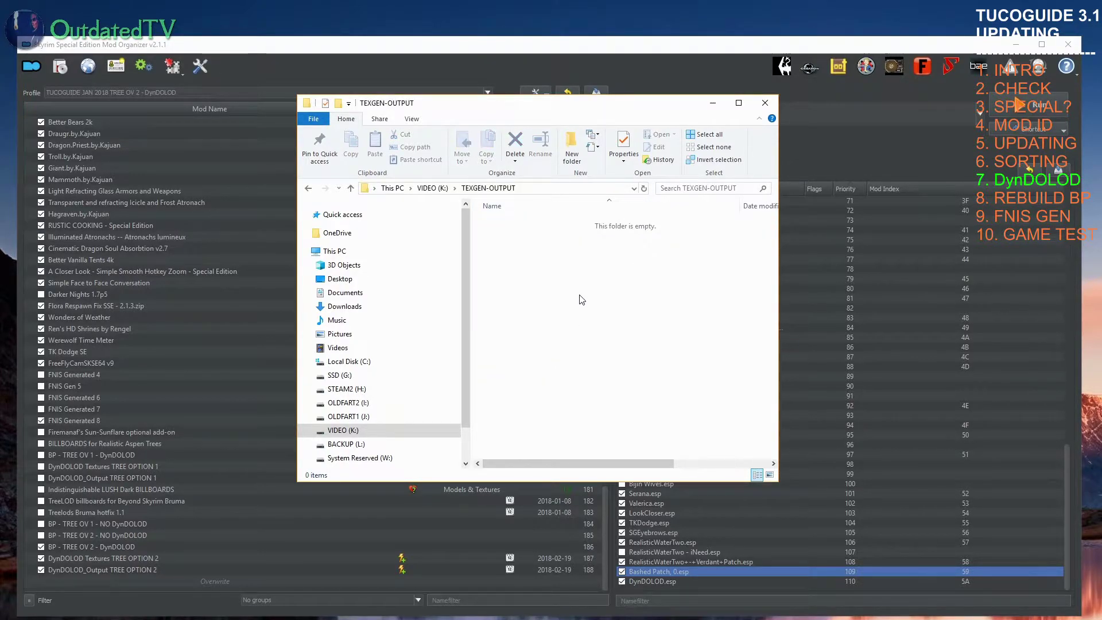
key("alt+Left")
key("alt+F4")
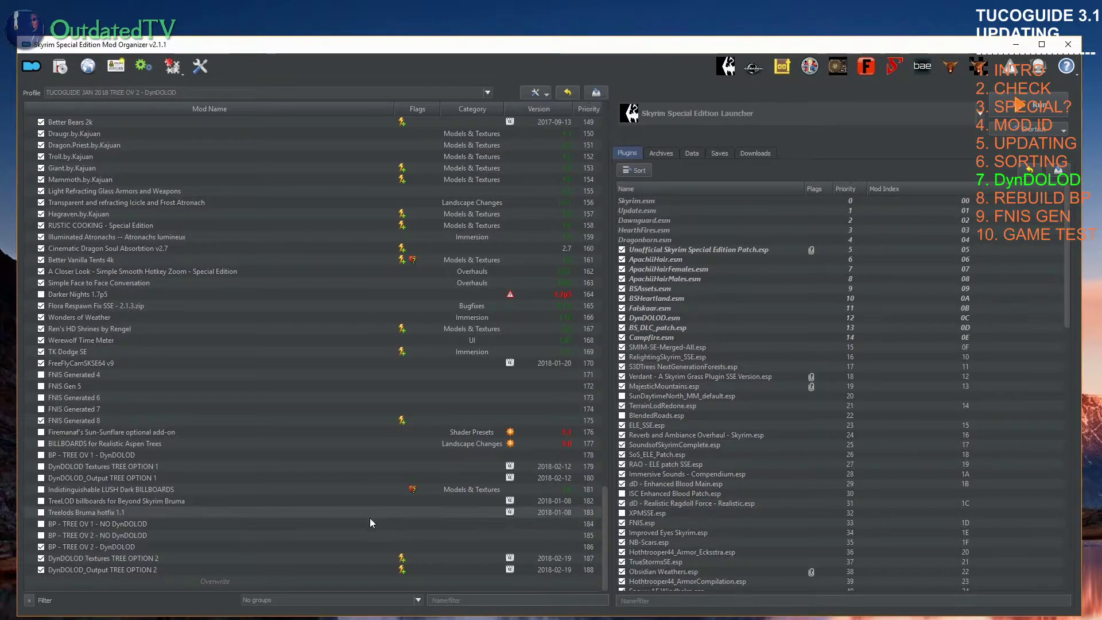
Step: Disable the DynDOLOD Textures TREE OPTION 2 and DynDOLOD_Output TREE OPTION 2 mods
left_click(41, 558)
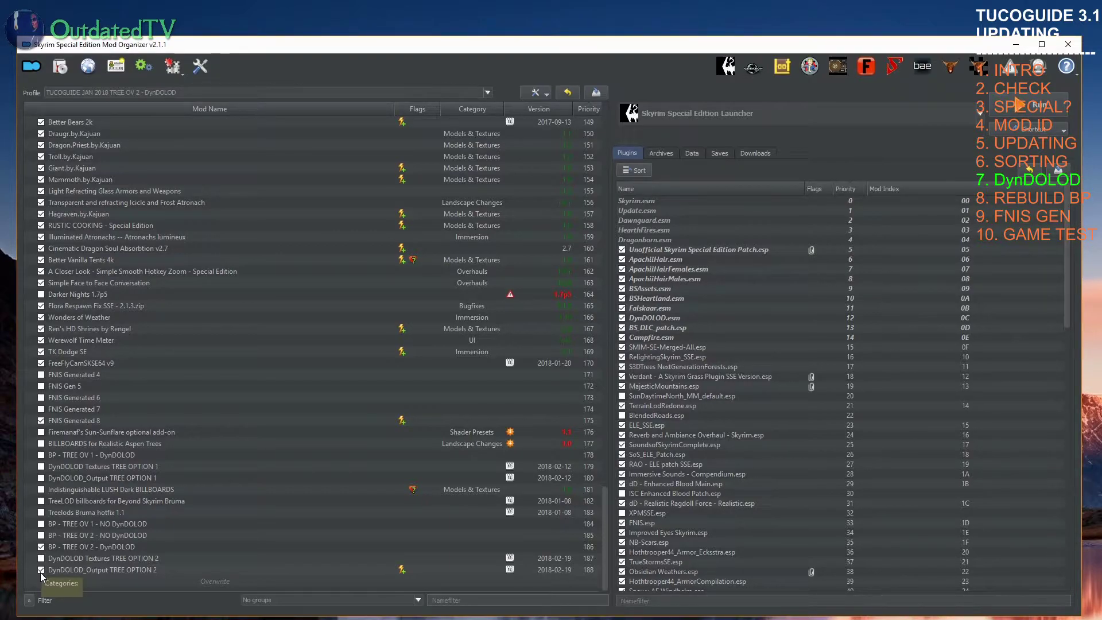
left_click(41, 571)
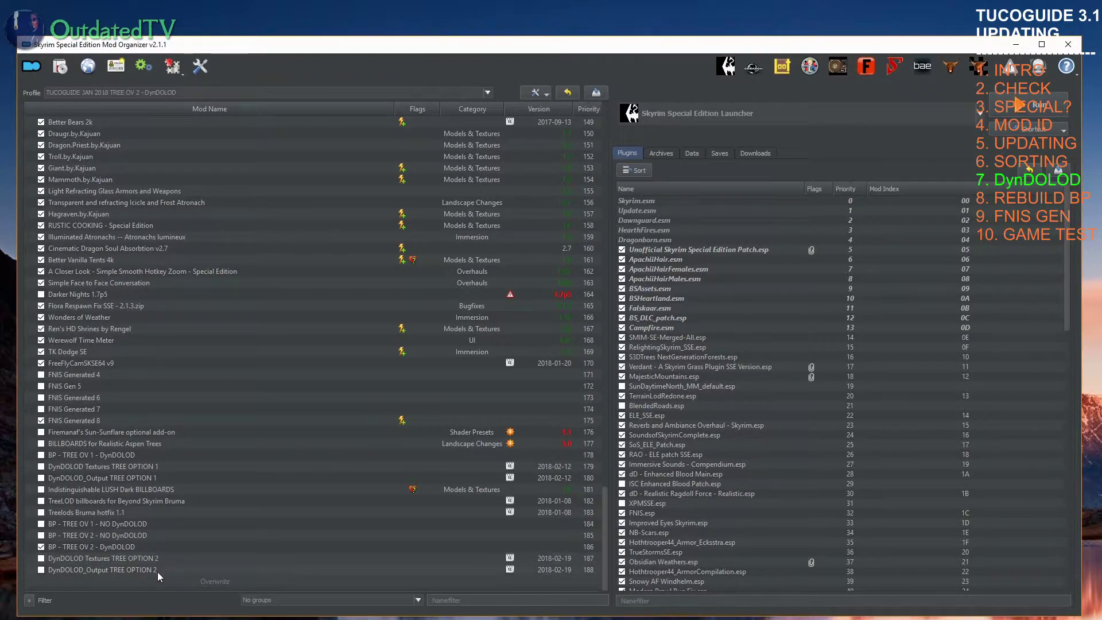
Step: Run TexGen64 to generate the LOD textures into K:\TEXGEN-OUTPUT\ at texture size 512, then exit it
left_click(672, 116)
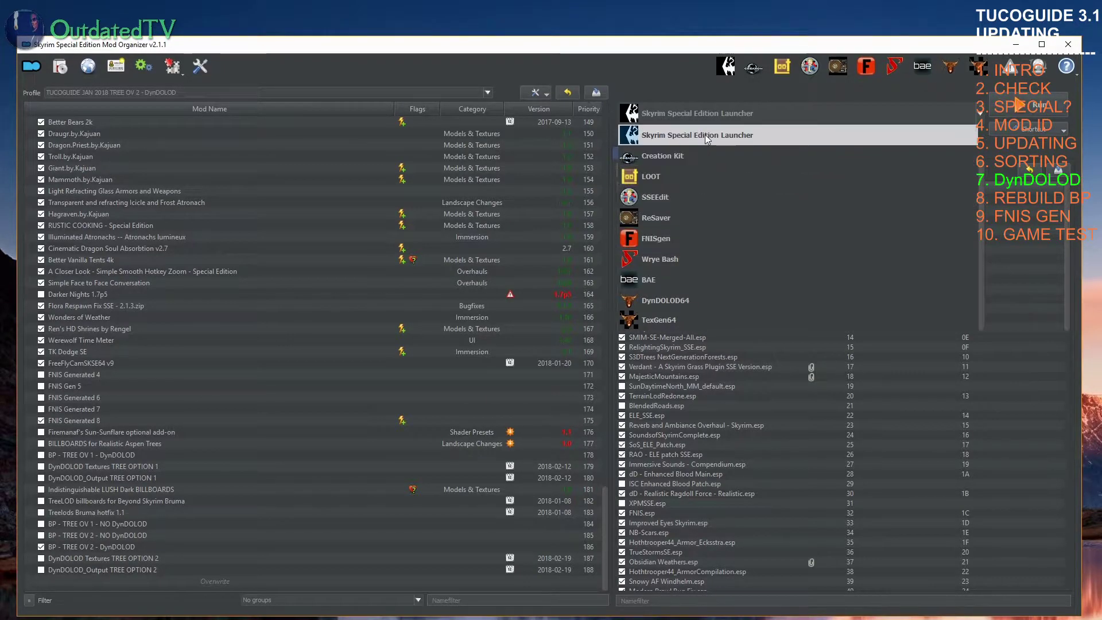
left_click(687, 320)
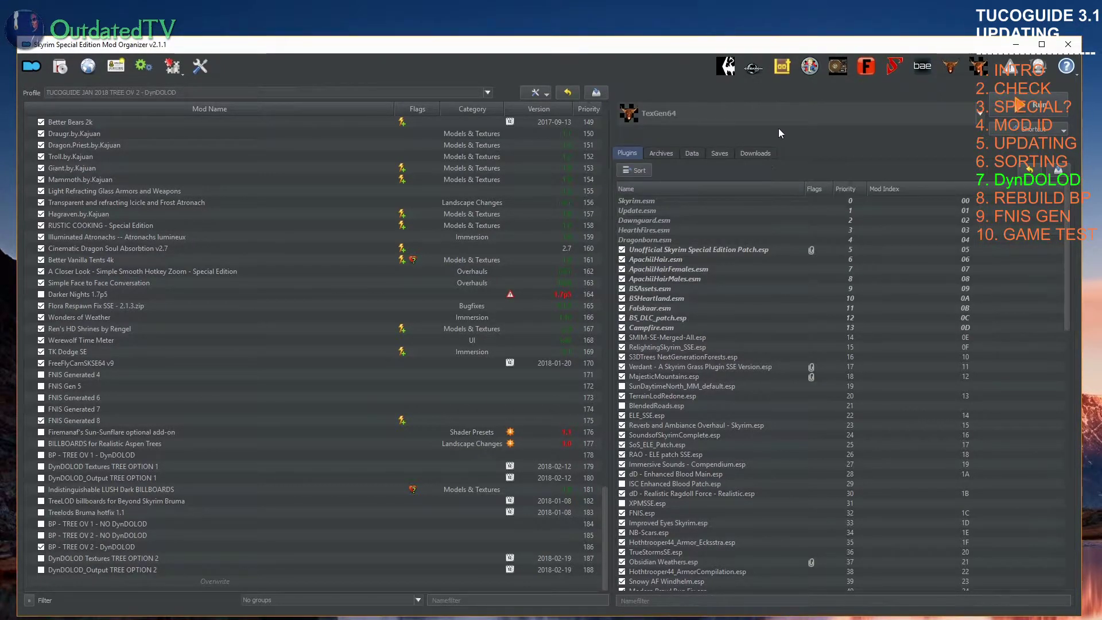
left_click(1023, 108)
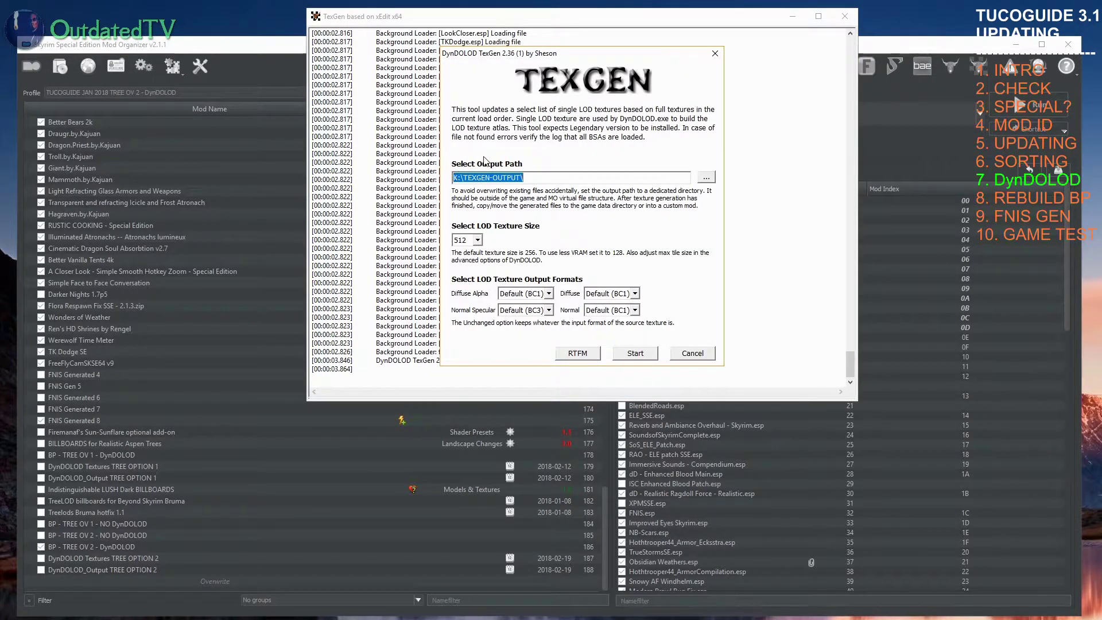
left_click(532, 178)
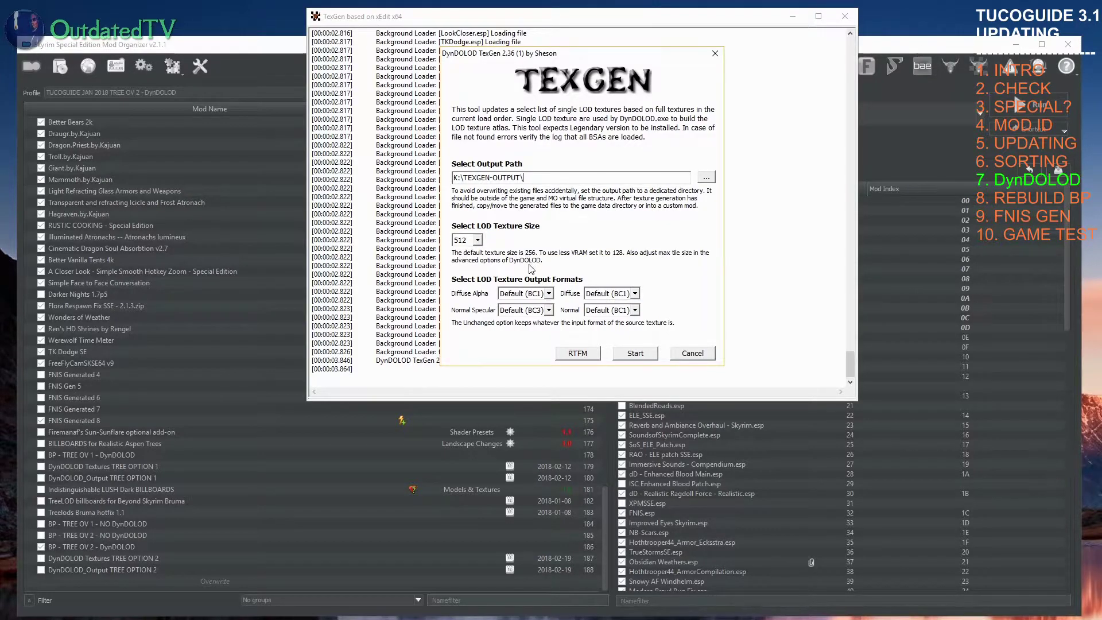
left_click(478, 241)
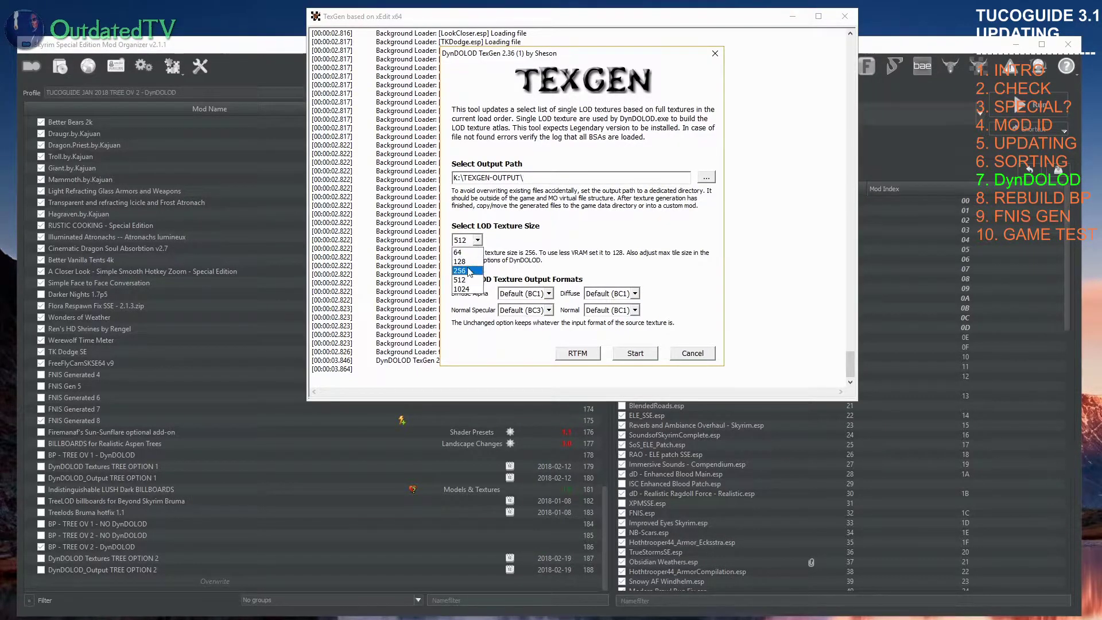
left_click(481, 238)
left_click(478, 241)
left_click(478, 241)
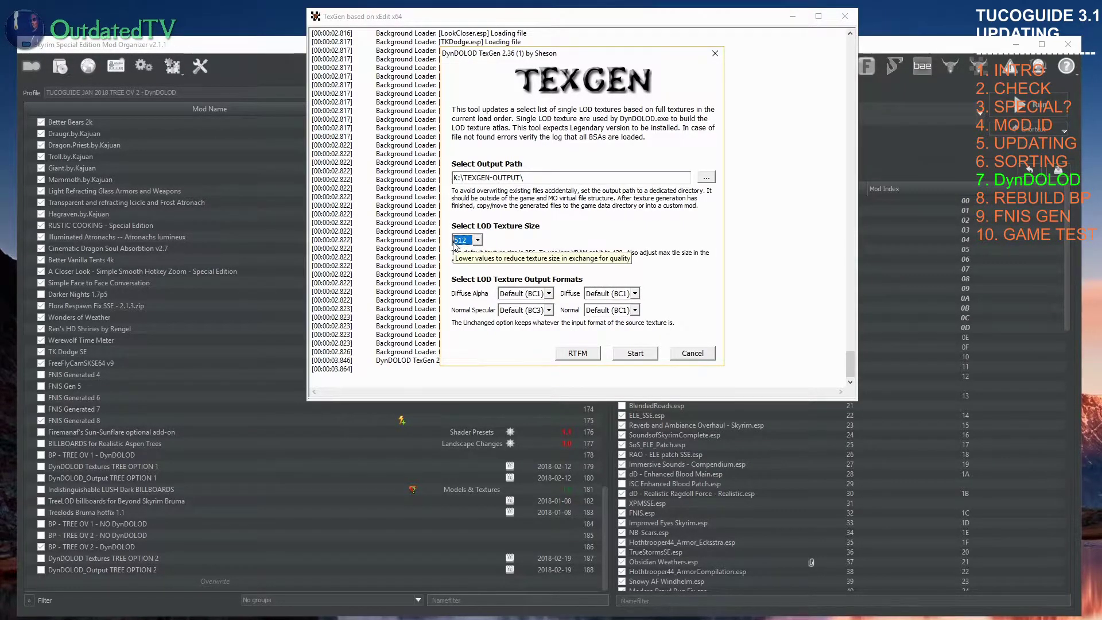
left_click(641, 359)
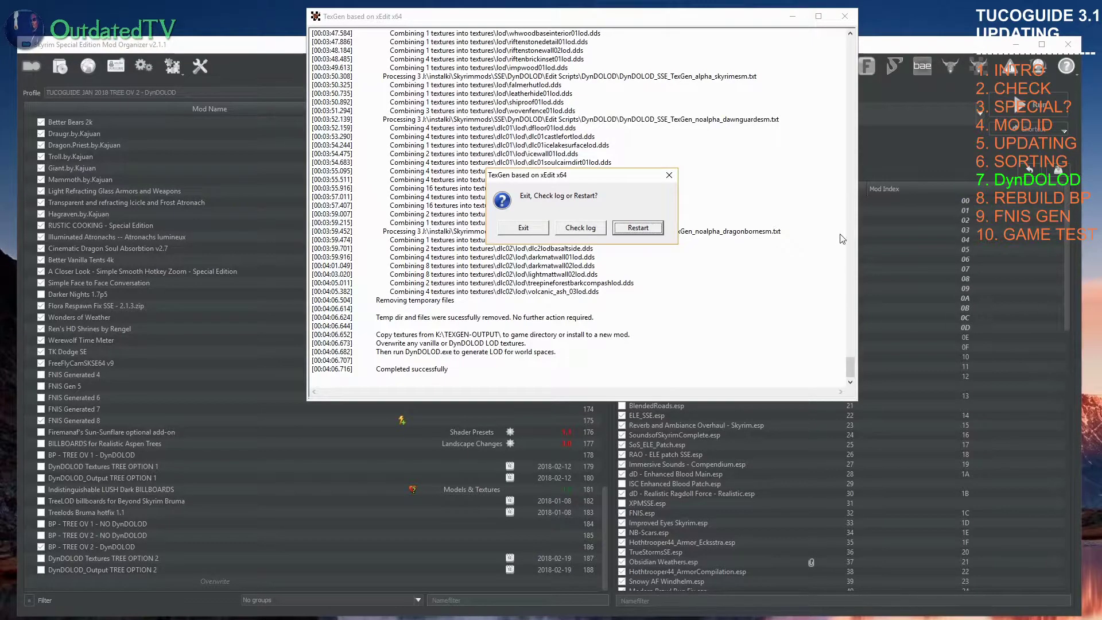
left_click(524, 228)
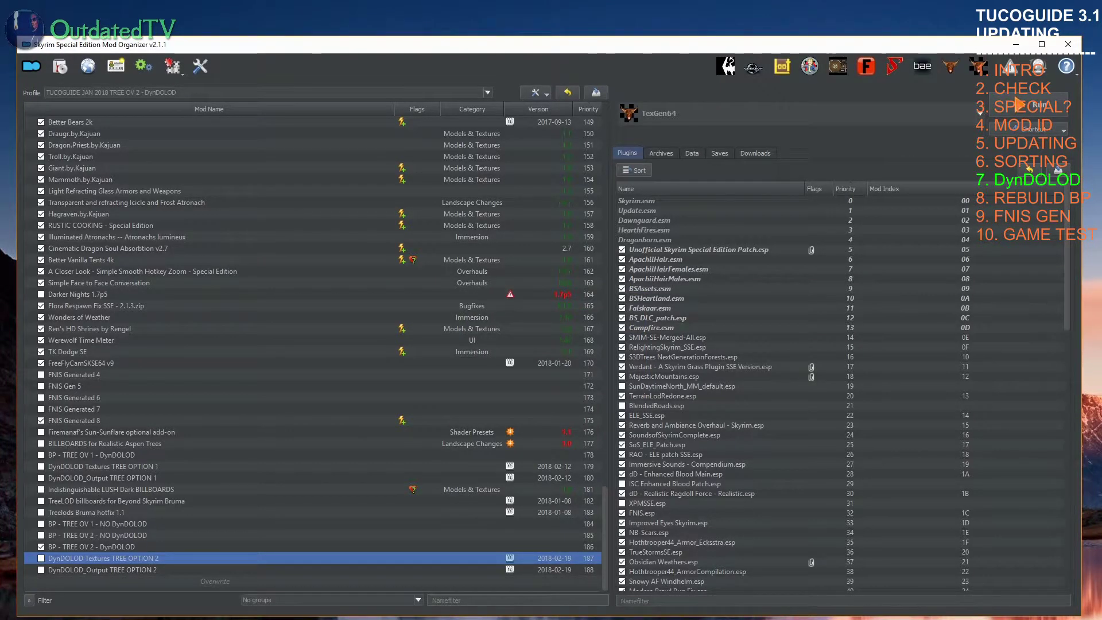
Step: In File Explorer, compress the textures folder in TEXGEN-OUTPUT into a 7z archive named DynDOLOD Textures TREE OPTION 2
key("alt+Tab")
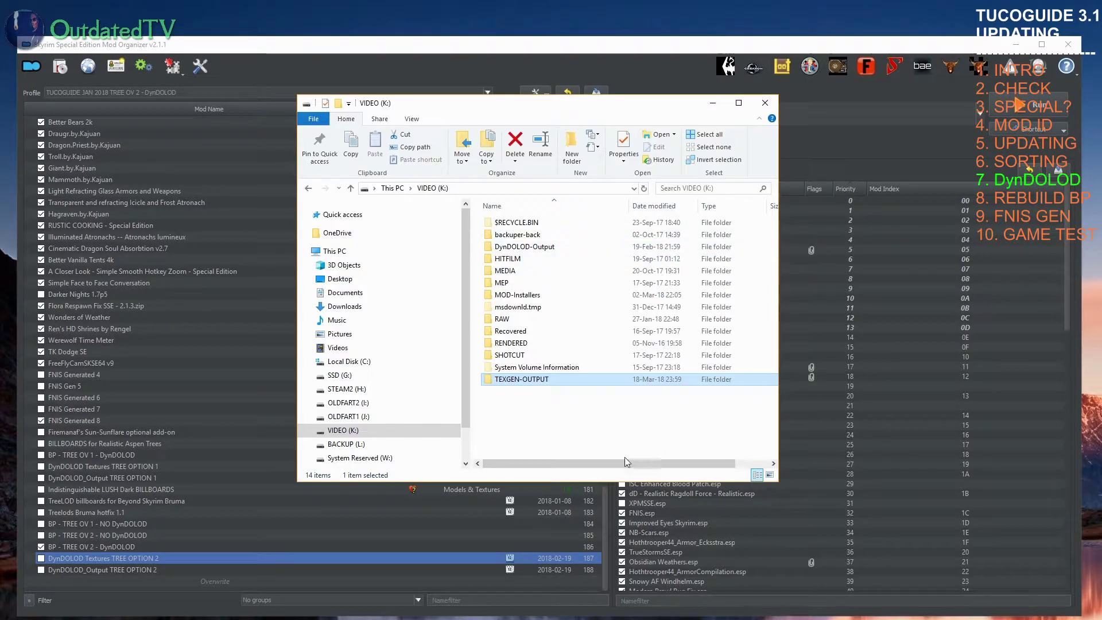
double_click(548, 378)
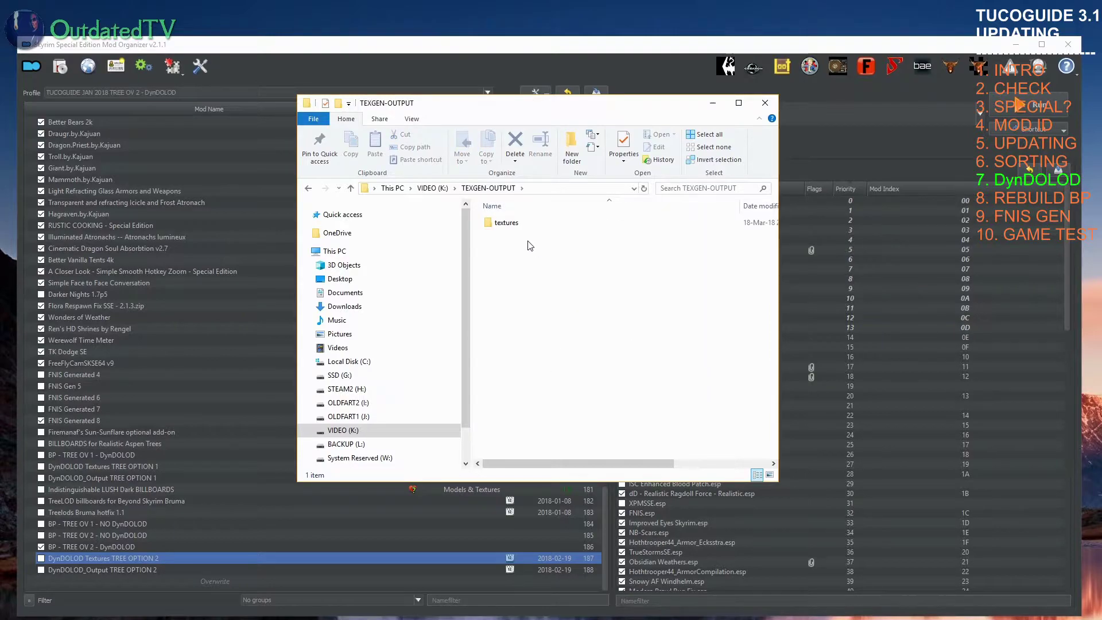
right_click(506, 224)
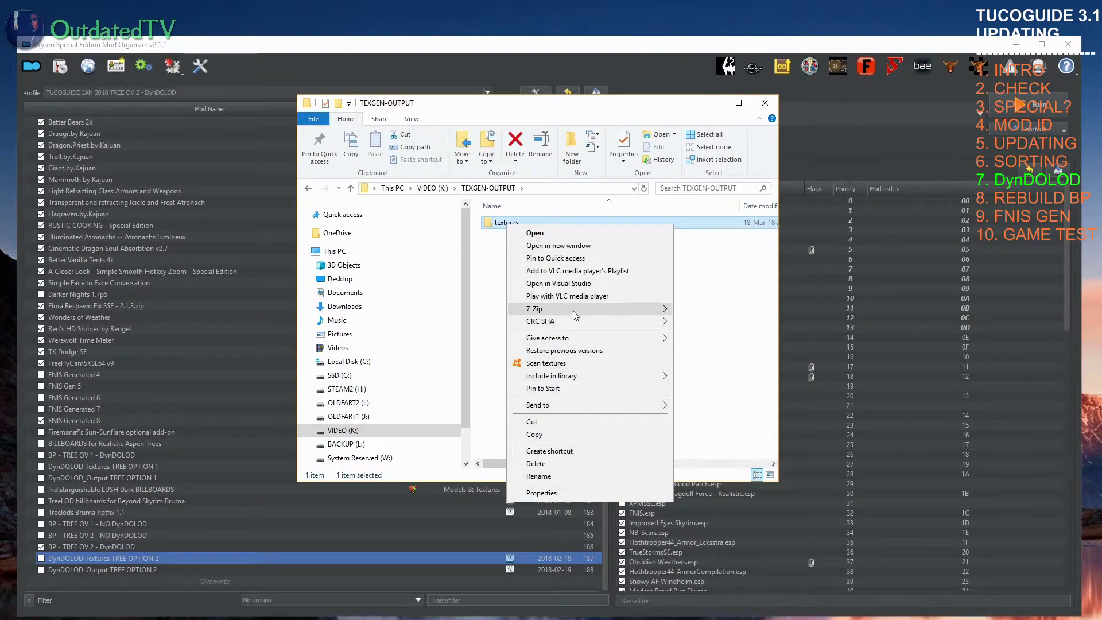
mouse_move(591, 309)
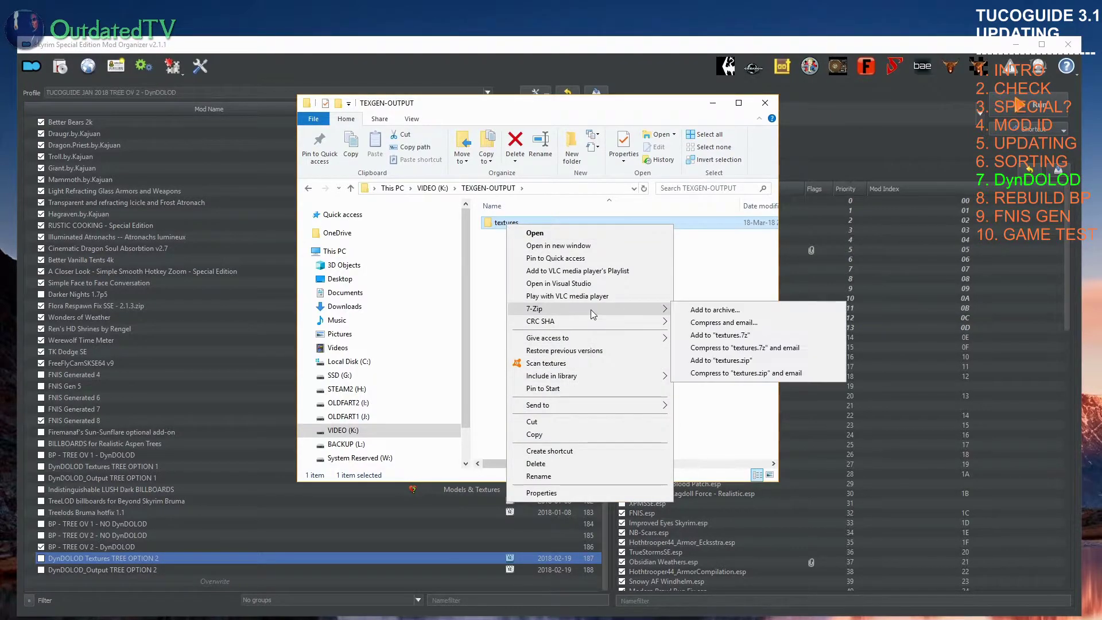
left_click(731, 311)
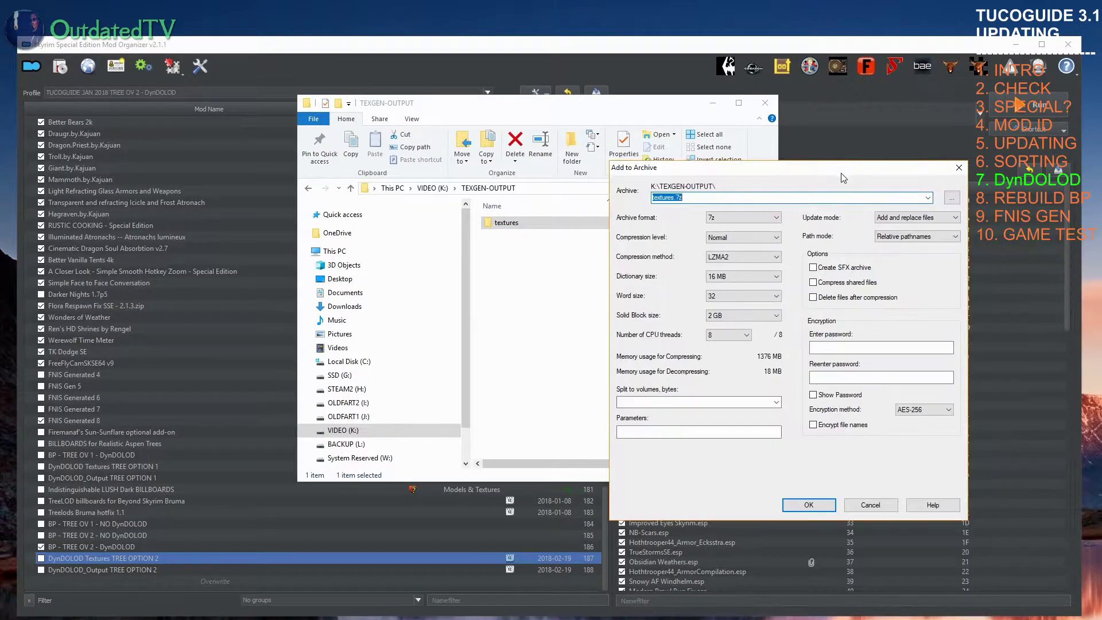
double_click(677, 197)
type("DynDOLOD Textures TREE OPTION 2")
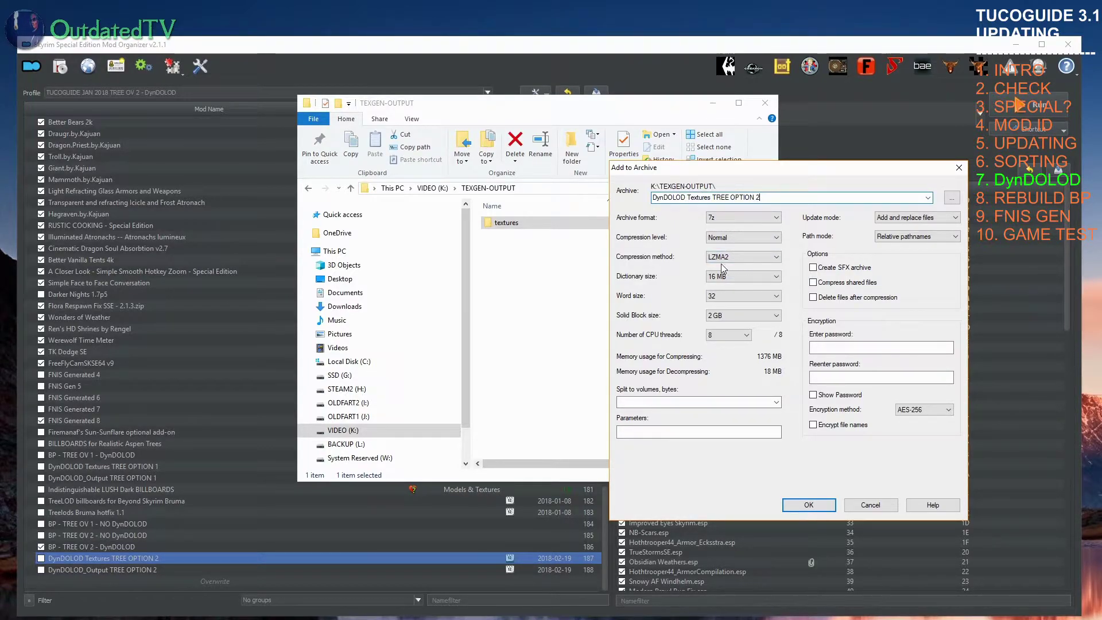
left_click(827, 506)
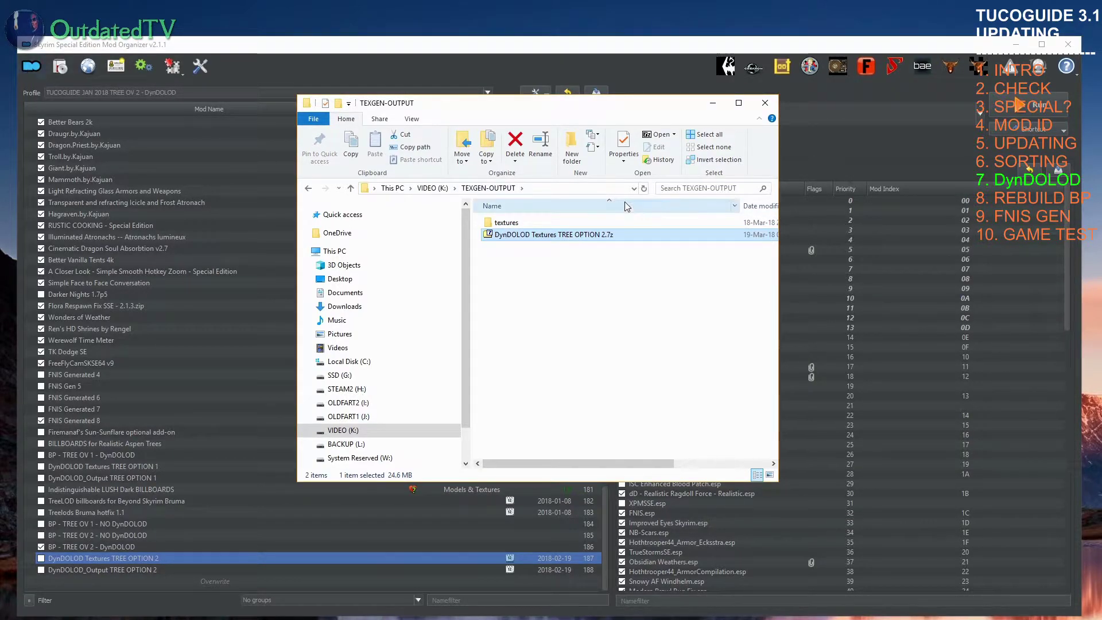
Step: Remove the old DynDOLOD Textures TREE OPTION 2 mod from the mod list in Mod Organizer
right_click(136, 558)
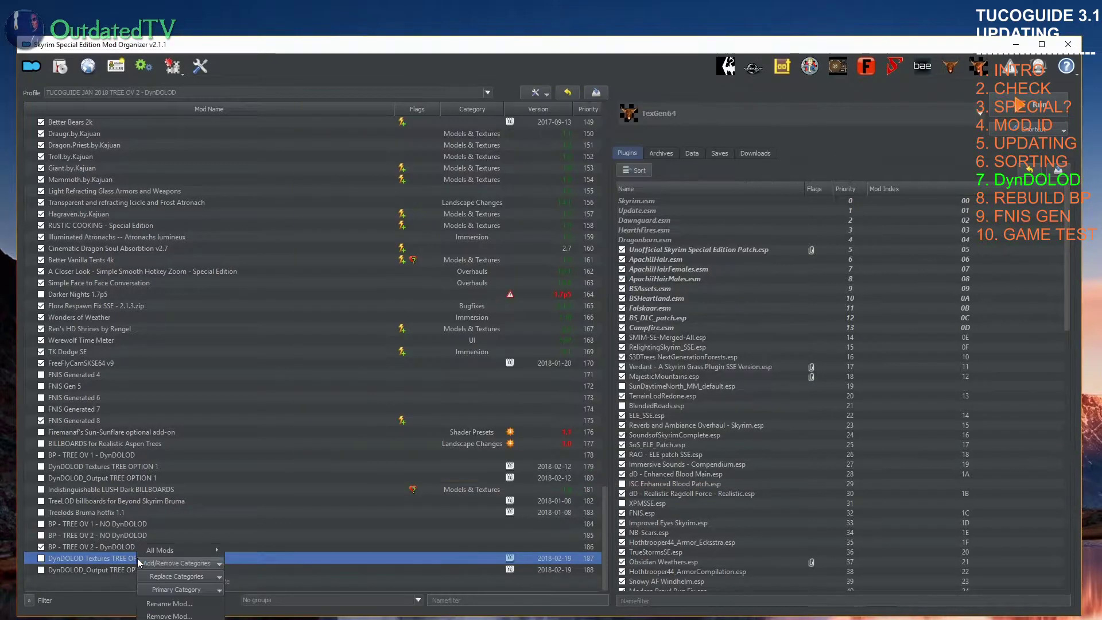
left_click(169, 615)
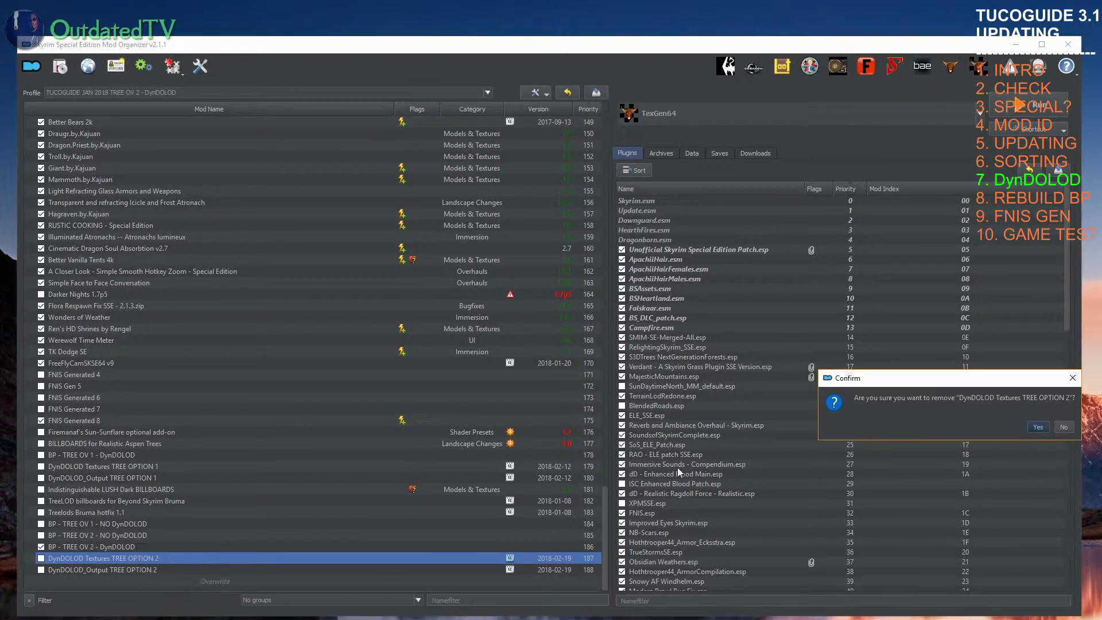
left_click(1038, 427)
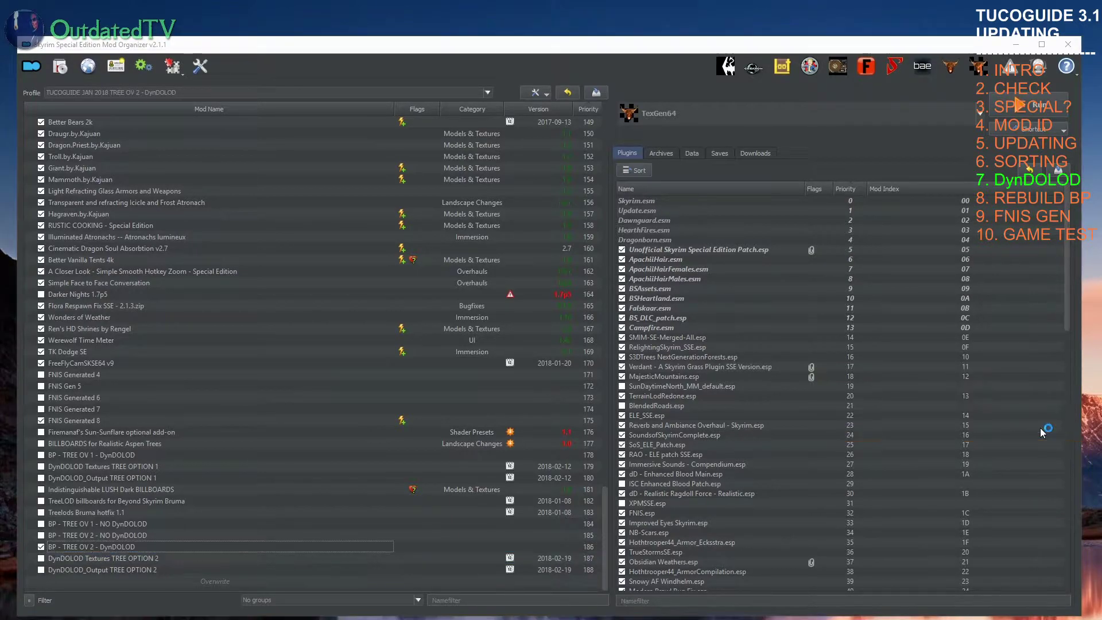
Step: Copy DynDOLOD Textures TREE OPTION 2.7z from the TEXGEN-OUTPUT folder to the root of drive K in File Explorer
left_click(62, 73)
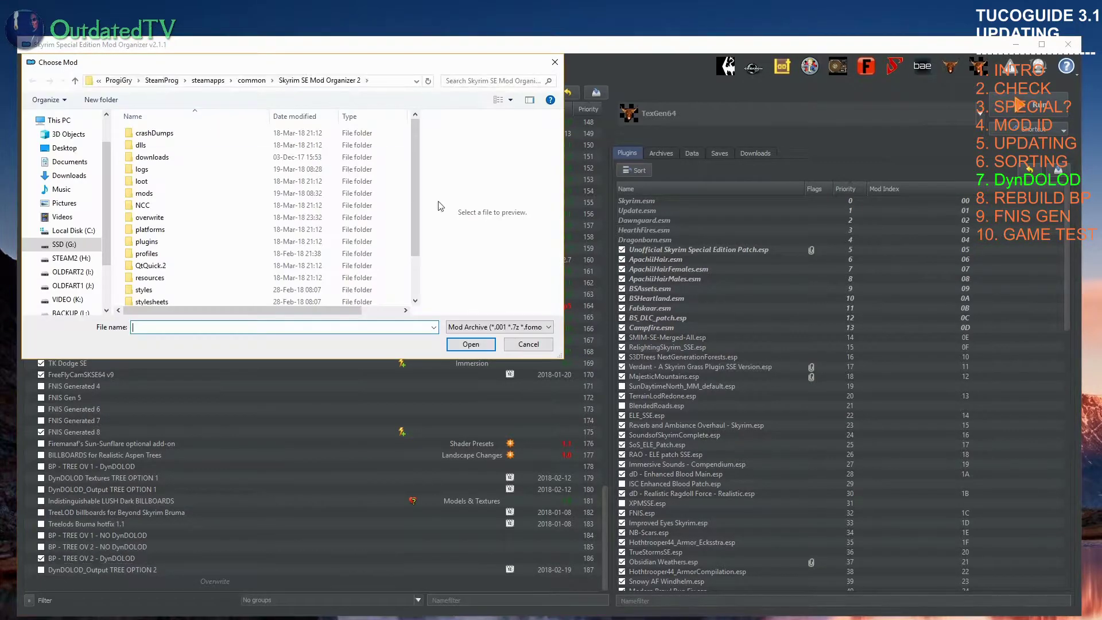
left_click(533, 348)
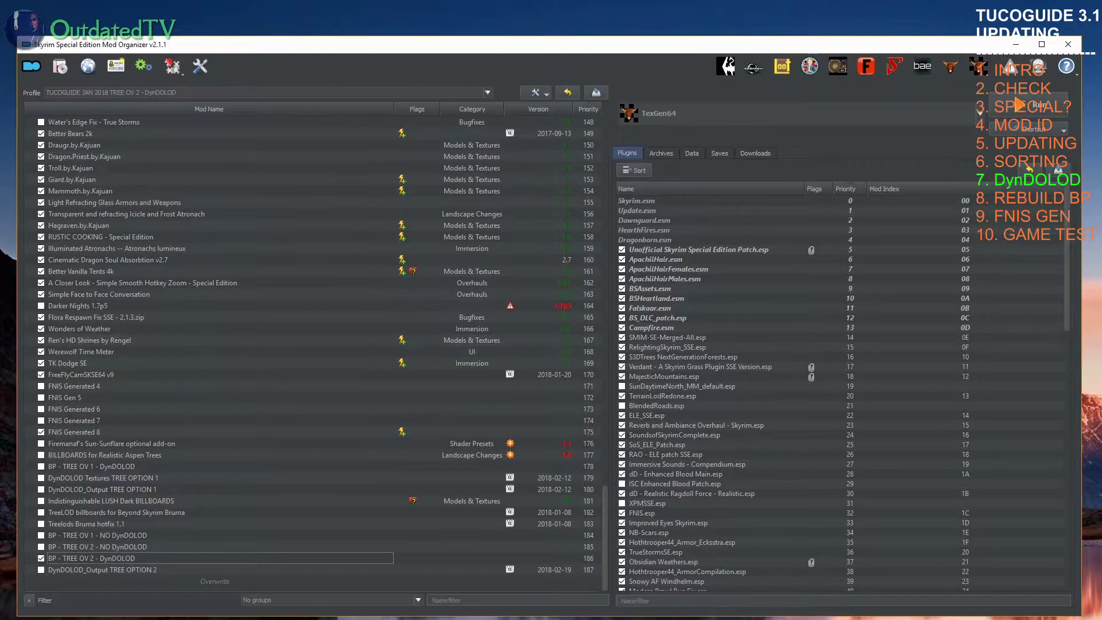
key("alt+Tab")
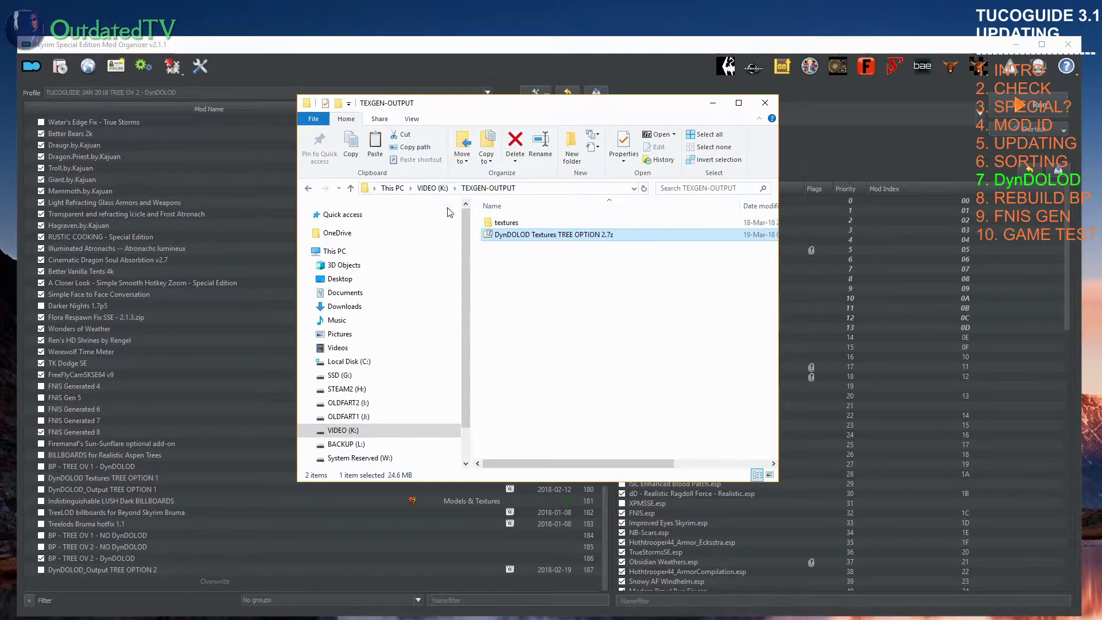
left_click(536, 238)
left_click(571, 306)
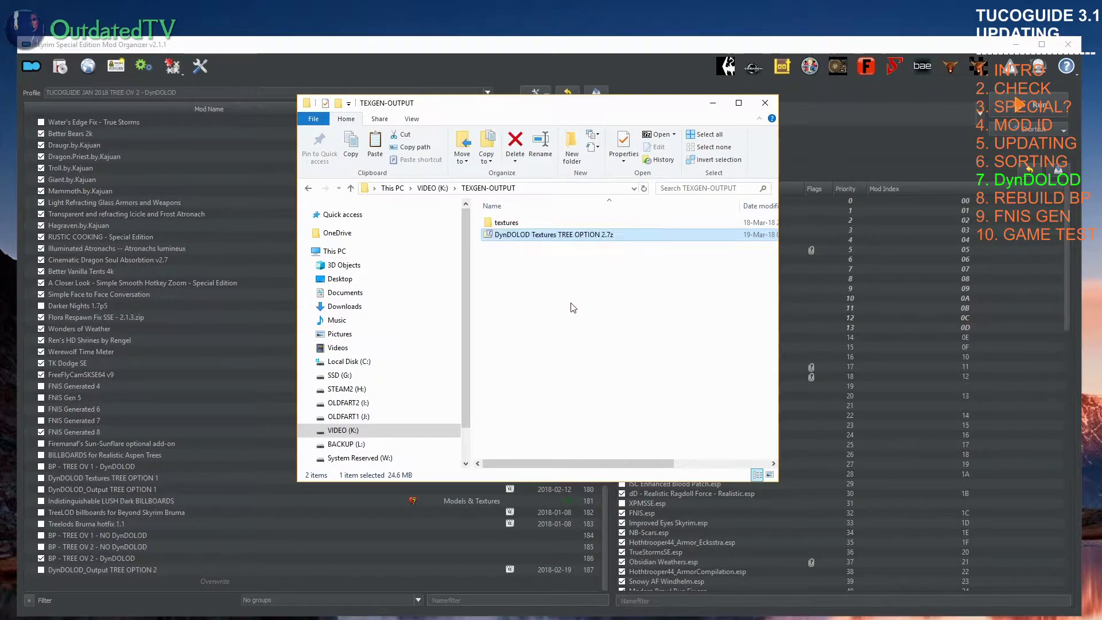
left_click(552, 236)
key("ctrl+c")
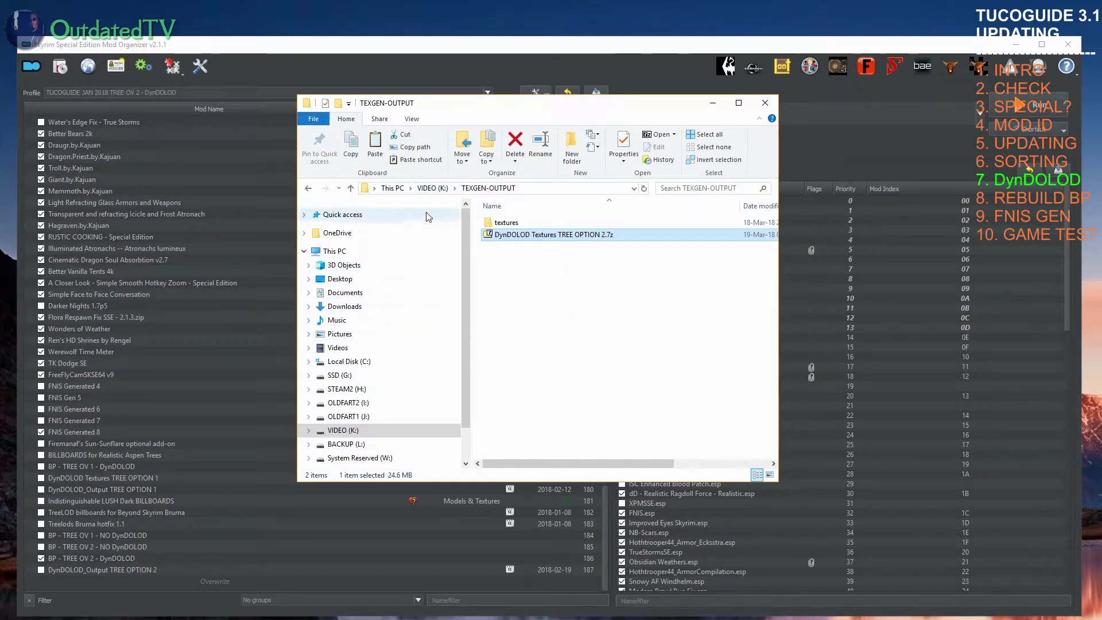
left_click(432, 188)
key("ctrl+v")
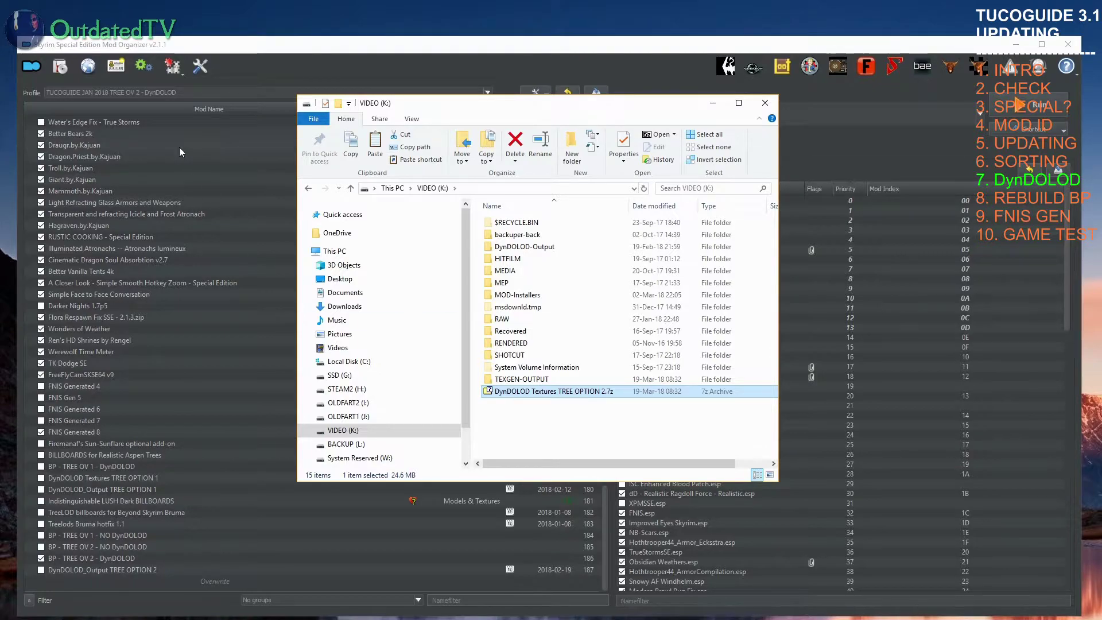
Step: Install DynDOLOD Textures TREE OPTION 2.7z from drive K under the same name, and place it enabled above DynDOLOD_Output TREE OPTION 2
left_click(61, 66)
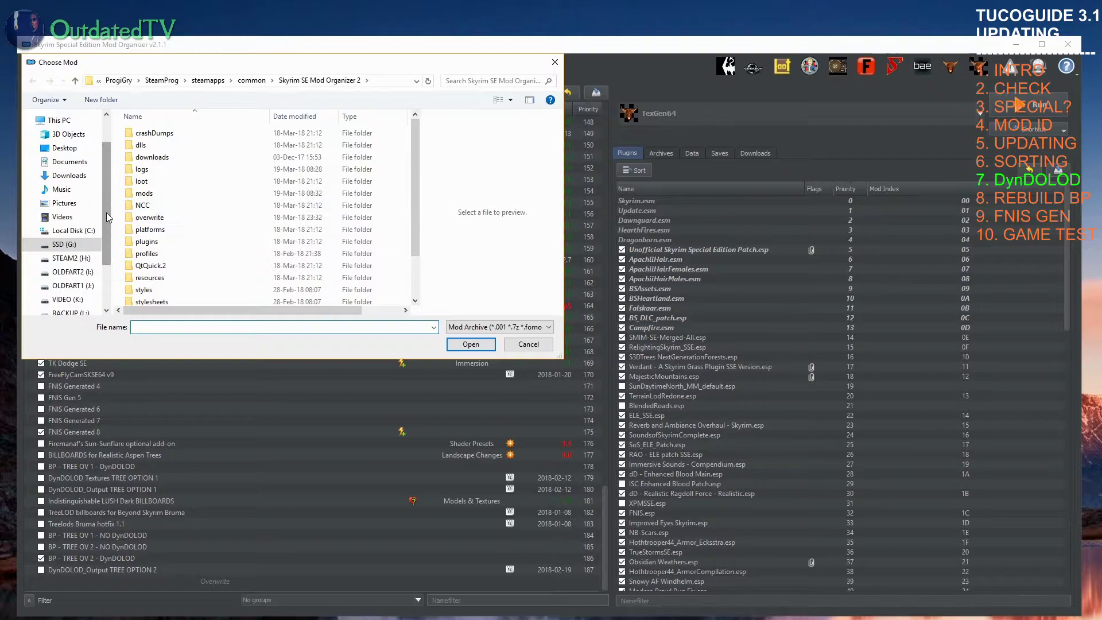
scroll(53, 247, "down", 2)
left_click(64, 241)
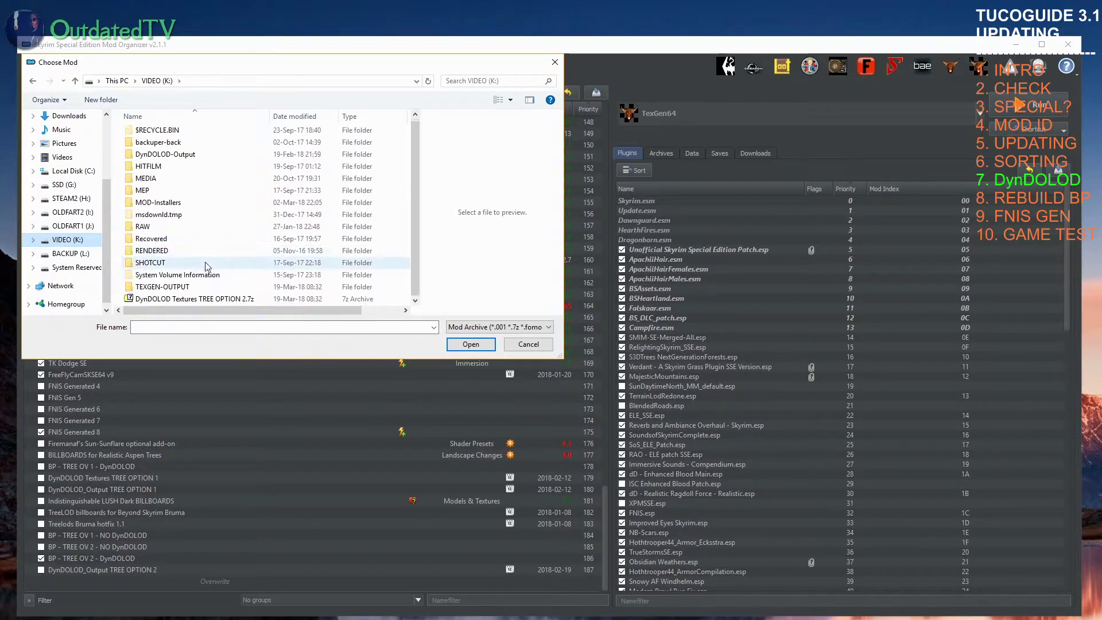
double_click(195, 299)
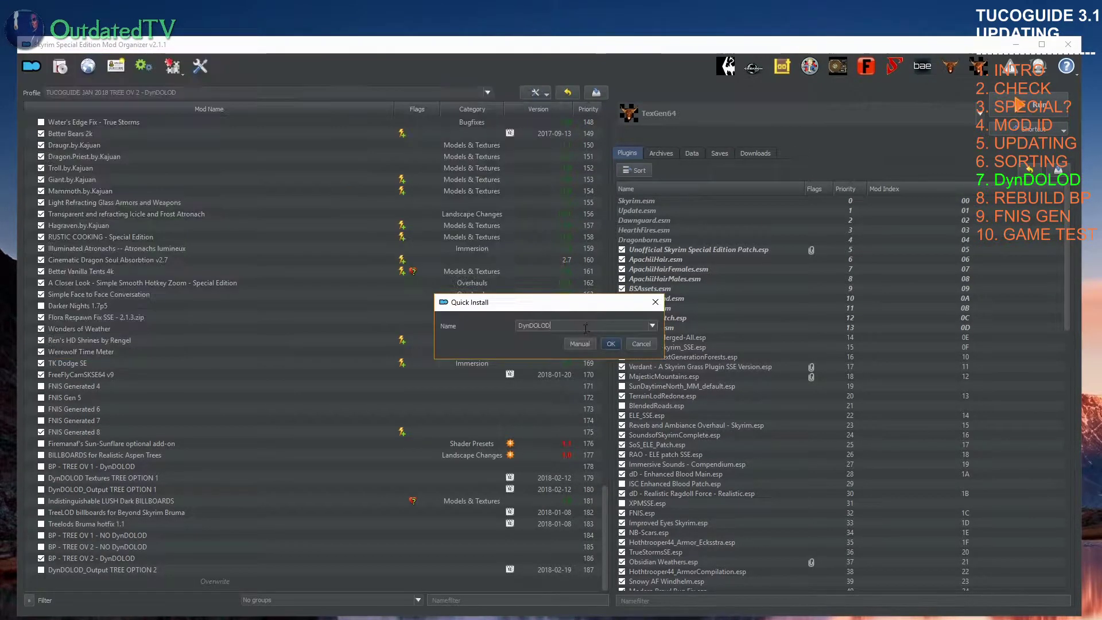
double_click(606, 326)
key("ctrl+v")
left_click(587, 344)
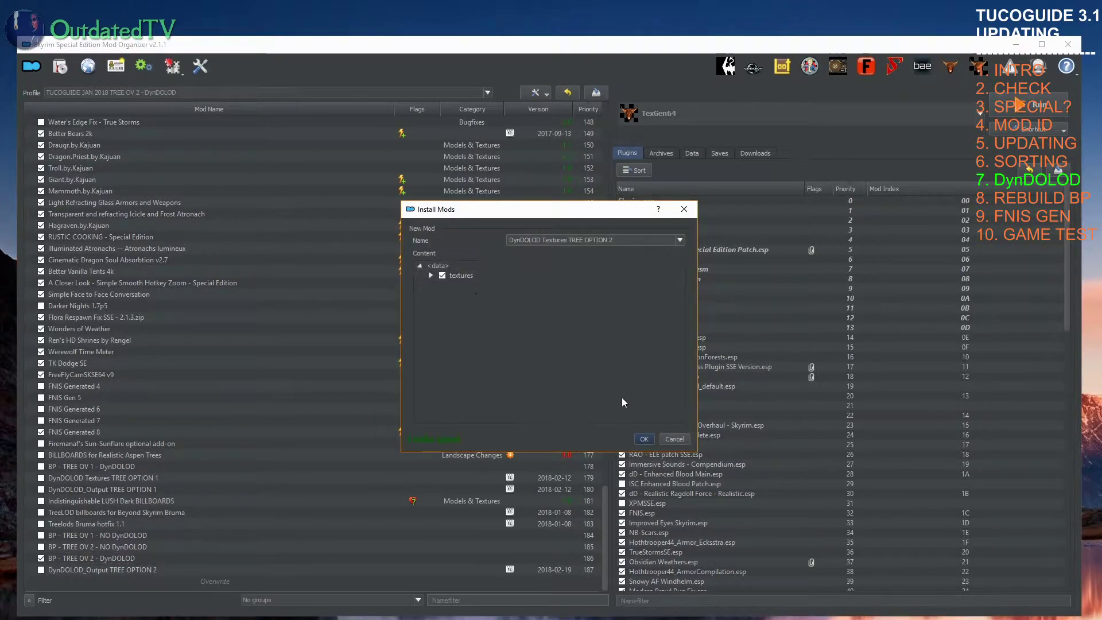
left_click(644, 439)
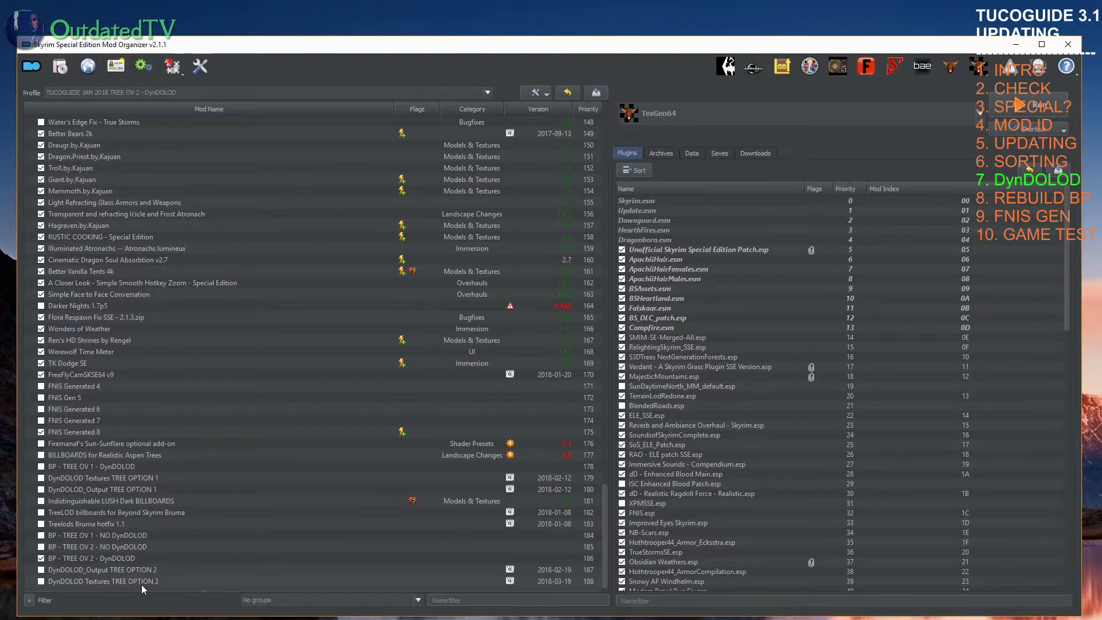
left_click_drag(129, 581, 141, 564)
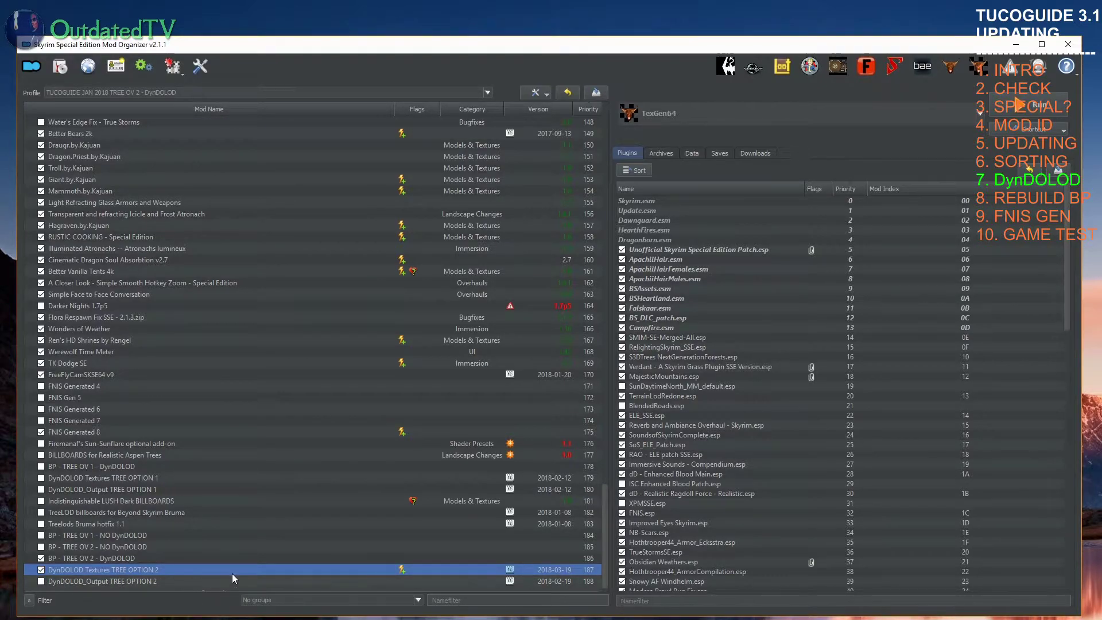
Step: Copy the name of the DynDOLOD_Output TREE OPTION 2 mod from the mod list
left_click(116, 581)
left_click(152, 582)
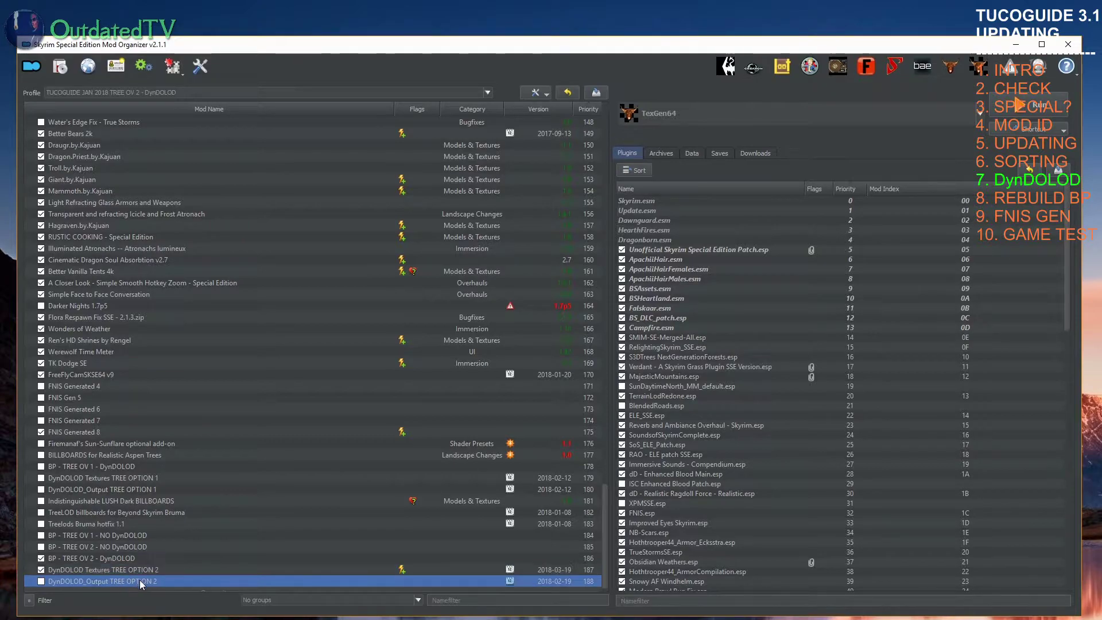
left_click(134, 581)
left_click_drag(153, 582, 40, 582)
key("ctrl+c")
left_click(218, 558)
Step: Choose DynDOLOD64 as the program to run and remove the old DynDOLOD_Output TREE OPTION 2 mod
left_click(682, 115)
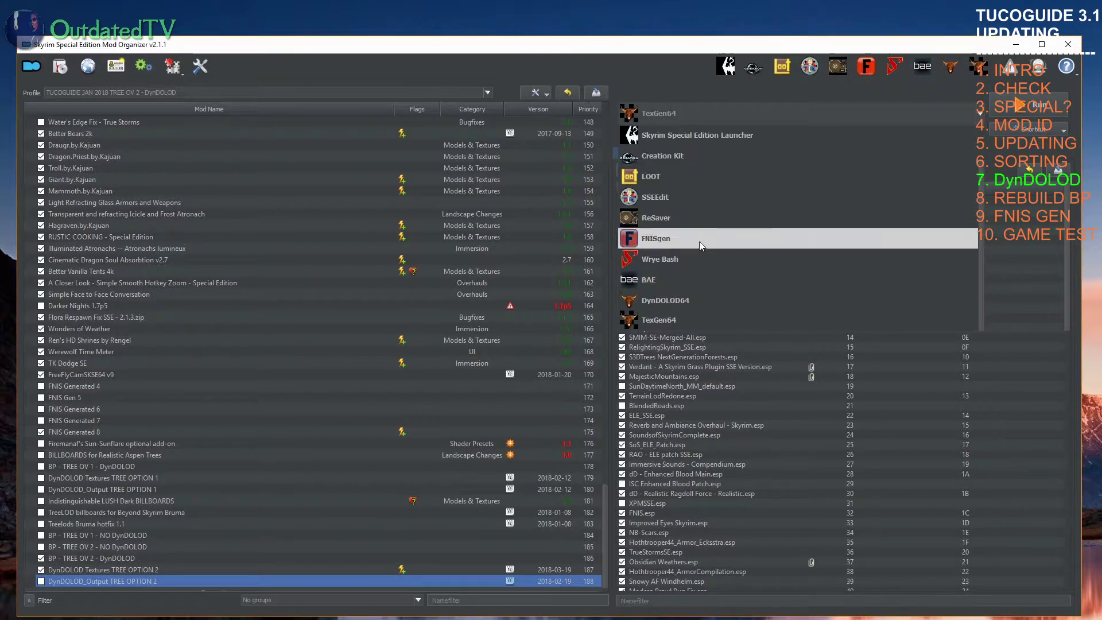
left_click(701, 300)
scroll(195, 533, "down", 1)
right_click(109, 568)
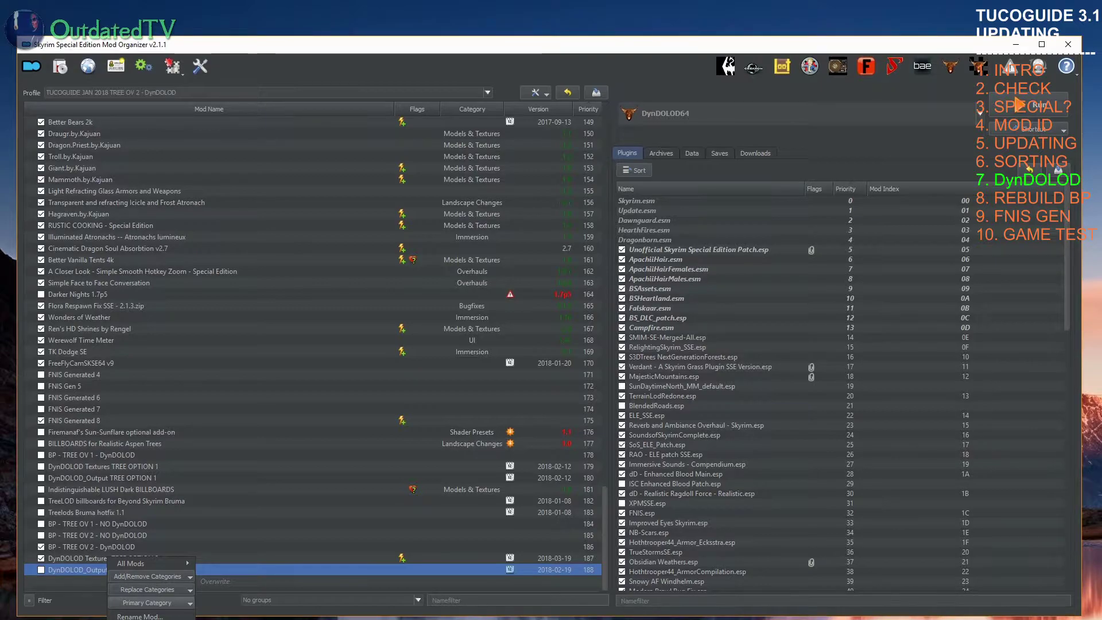
left_click(140, 619)
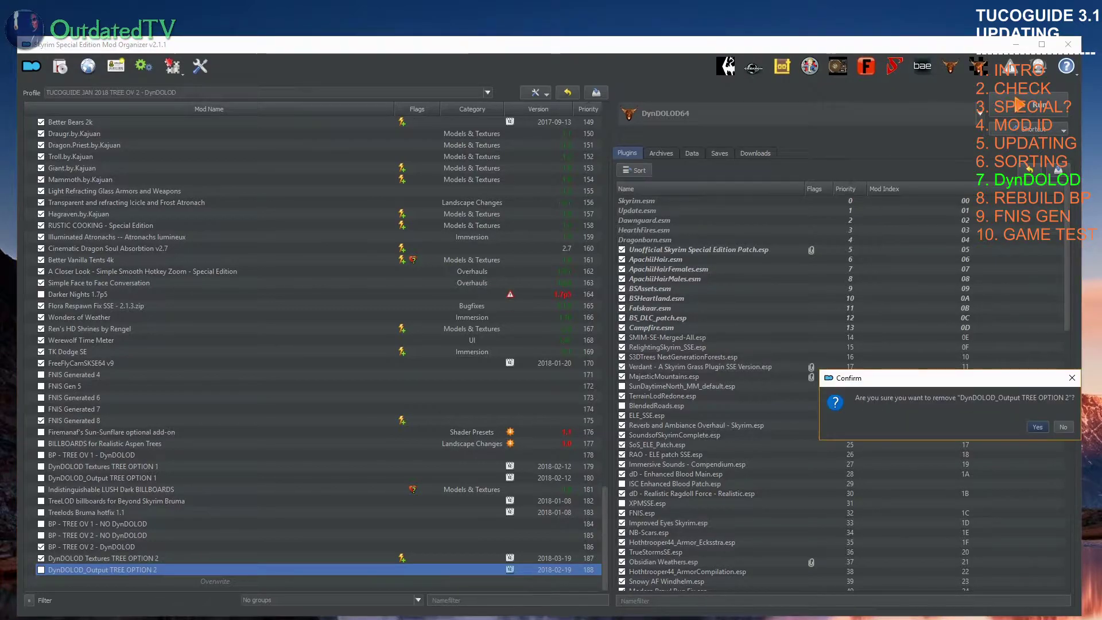
left_click(1032, 427)
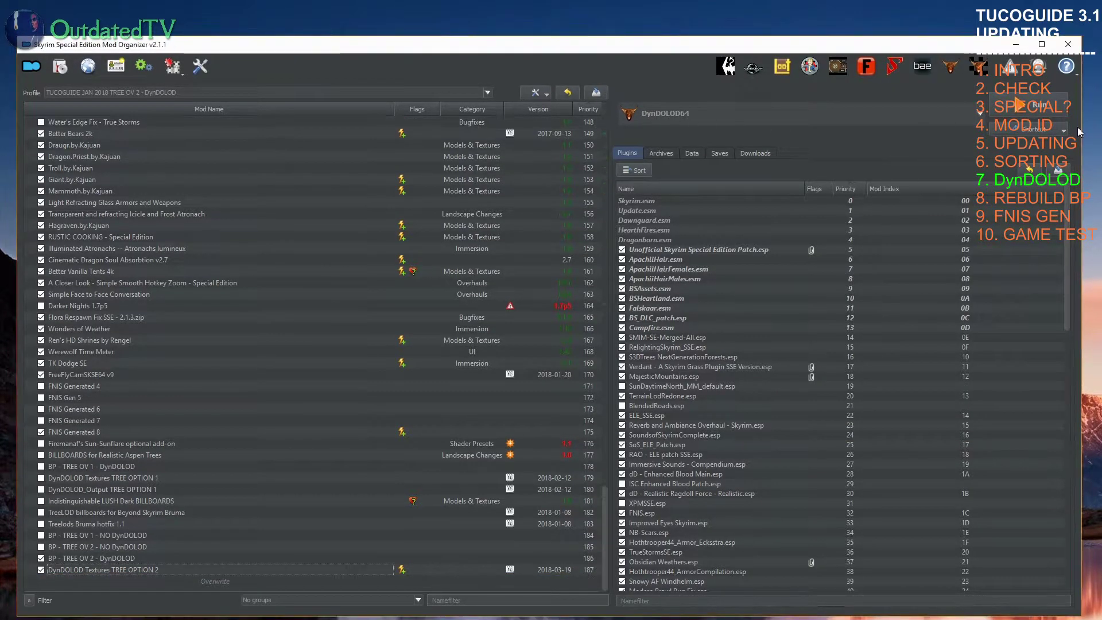
Step: Launch DynDOLOD64, dismiss its help page, and check the contents of the DynDOLOD-Output folder on drive K in File Explorer
left_click(1038, 108)
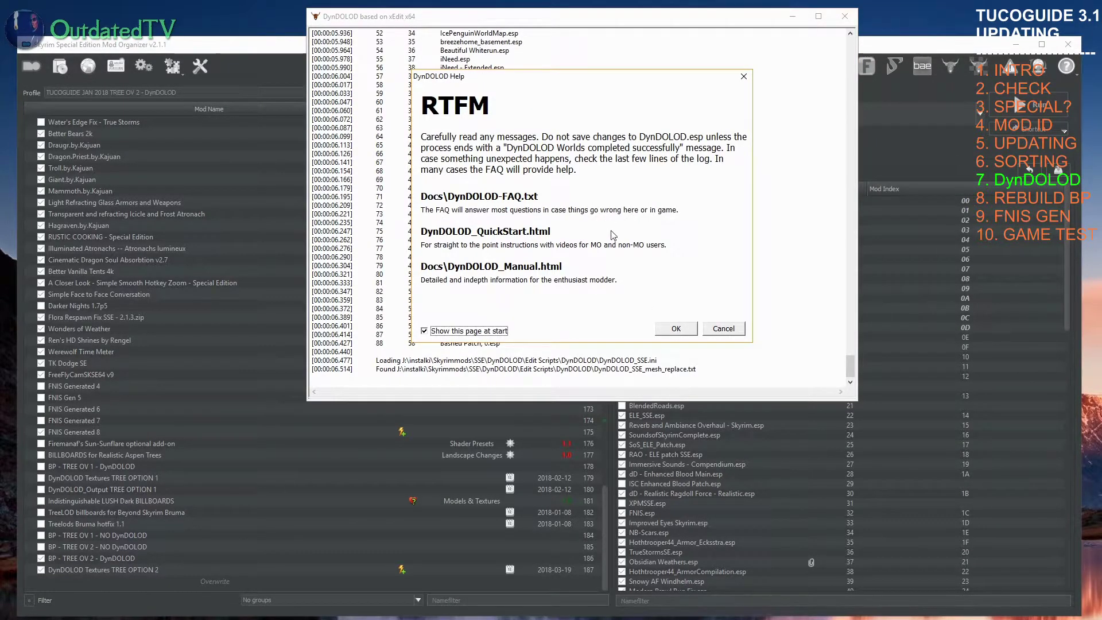
left_click(676, 329)
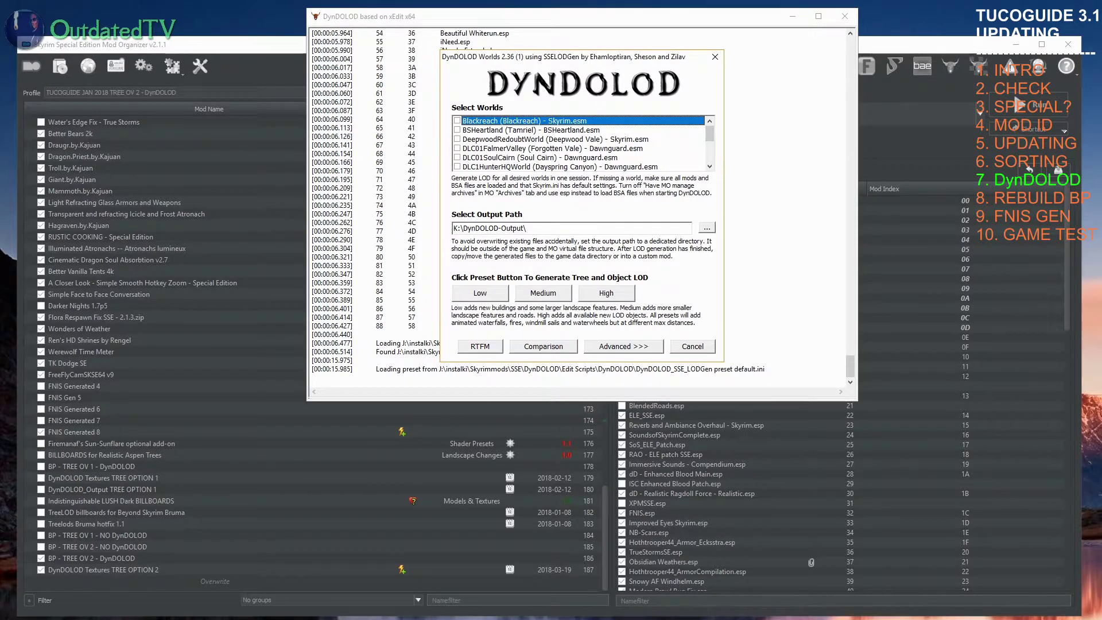
key("alt+Tab")
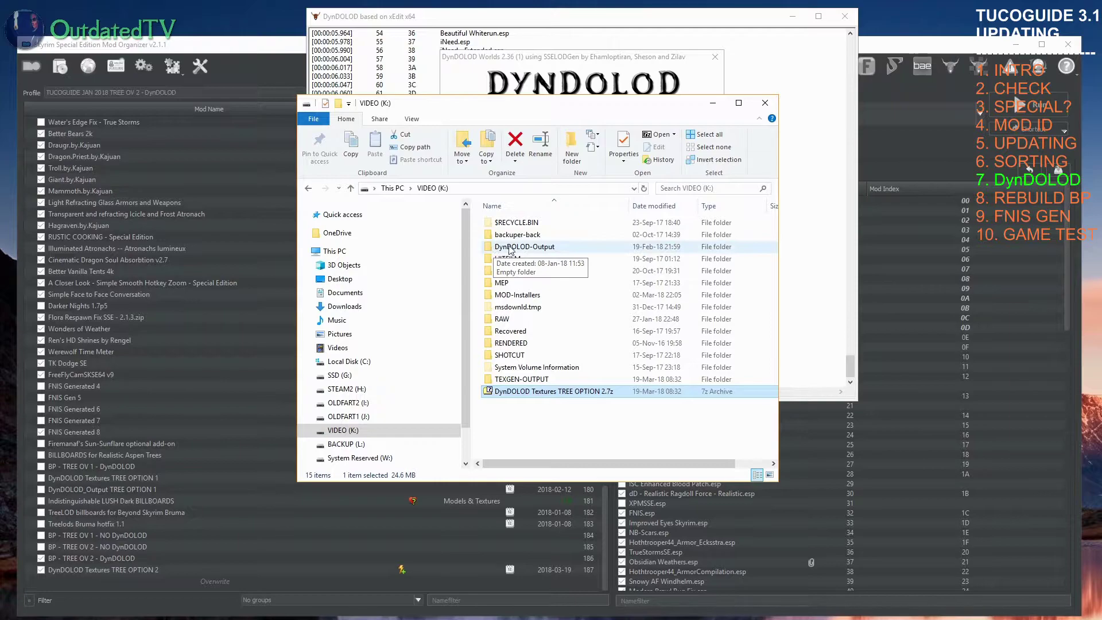
double_click(534, 247)
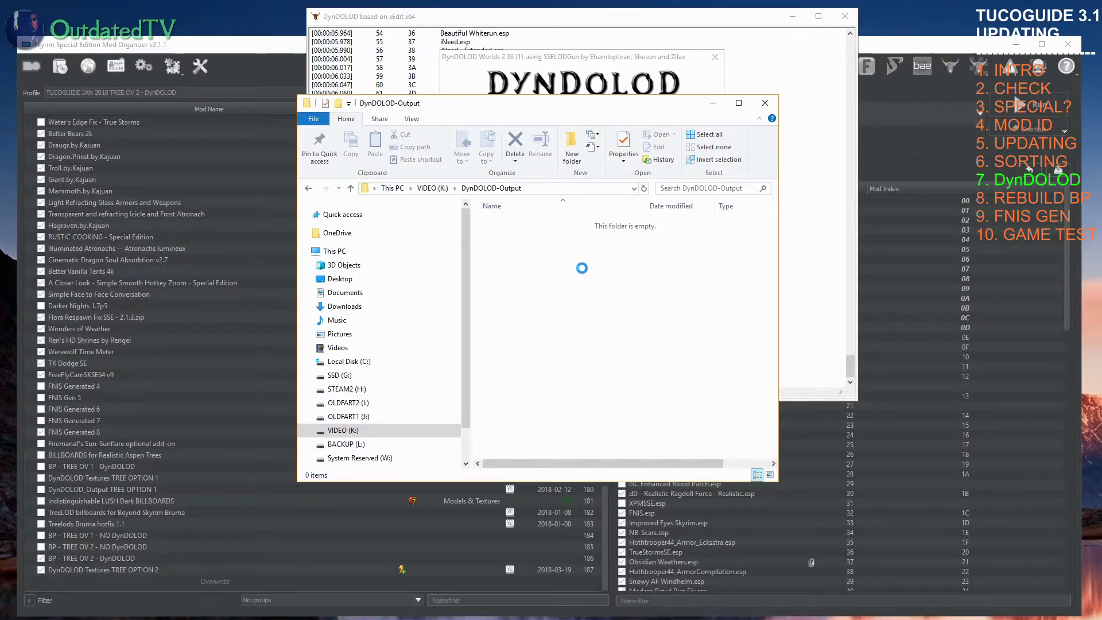
key("alt+Left")
left_click(605, 272)
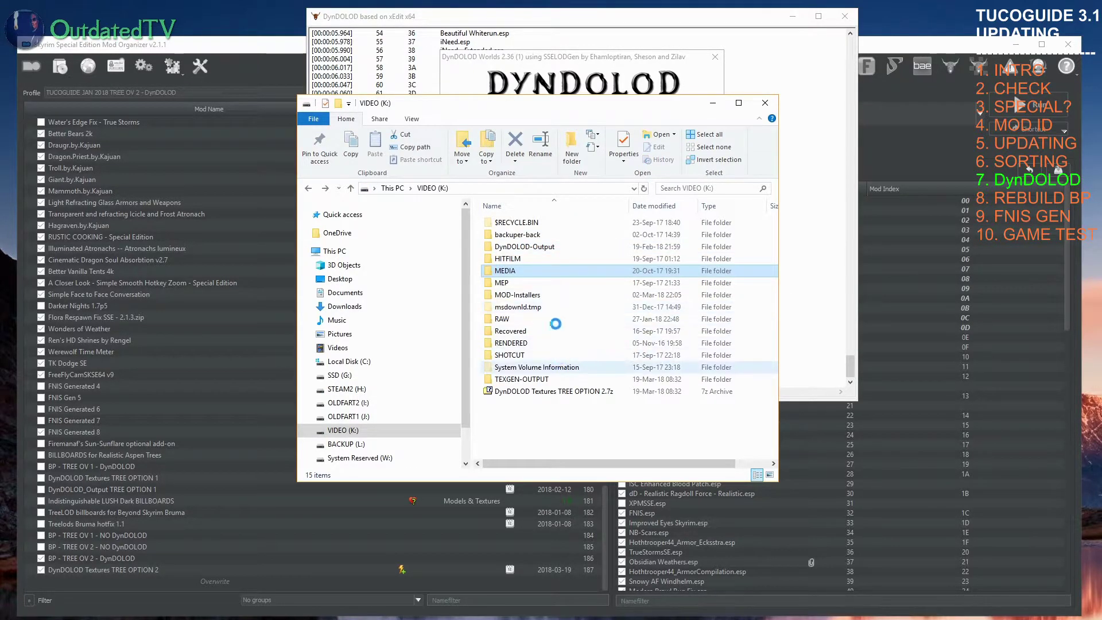
left_click(765, 103)
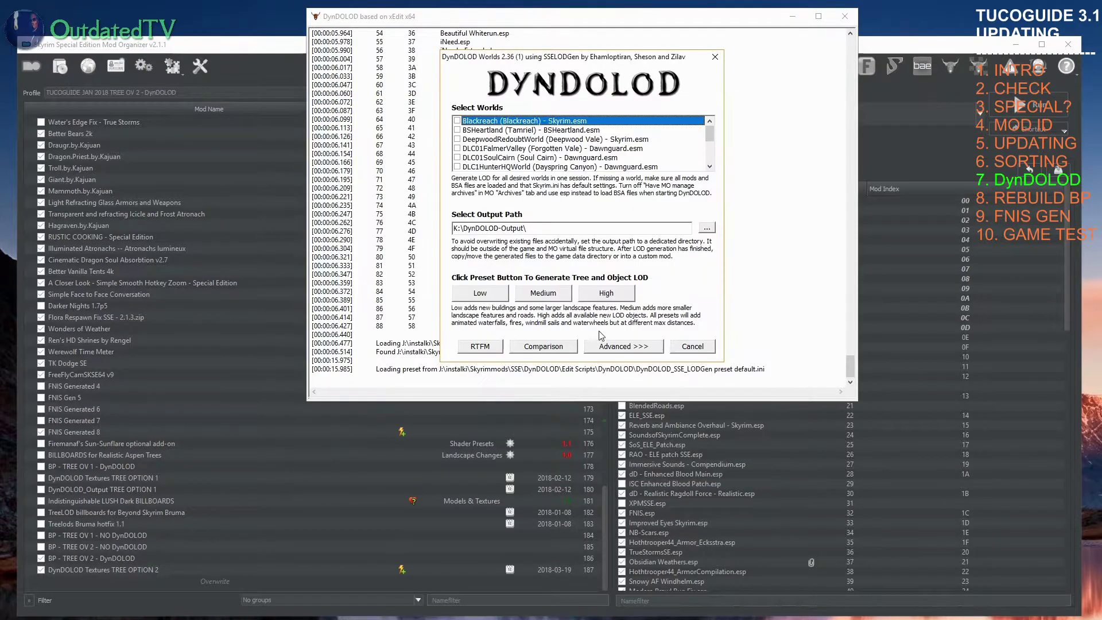
Step: In the advanced options, generate LOD for all worlds with the High rules into K:\DynDOLOD-Output\, then save the plugins and exit DynDOLOD
left_click(619, 348)
right_click(441, 86)
left_click(472, 92)
left_click(771, 77)
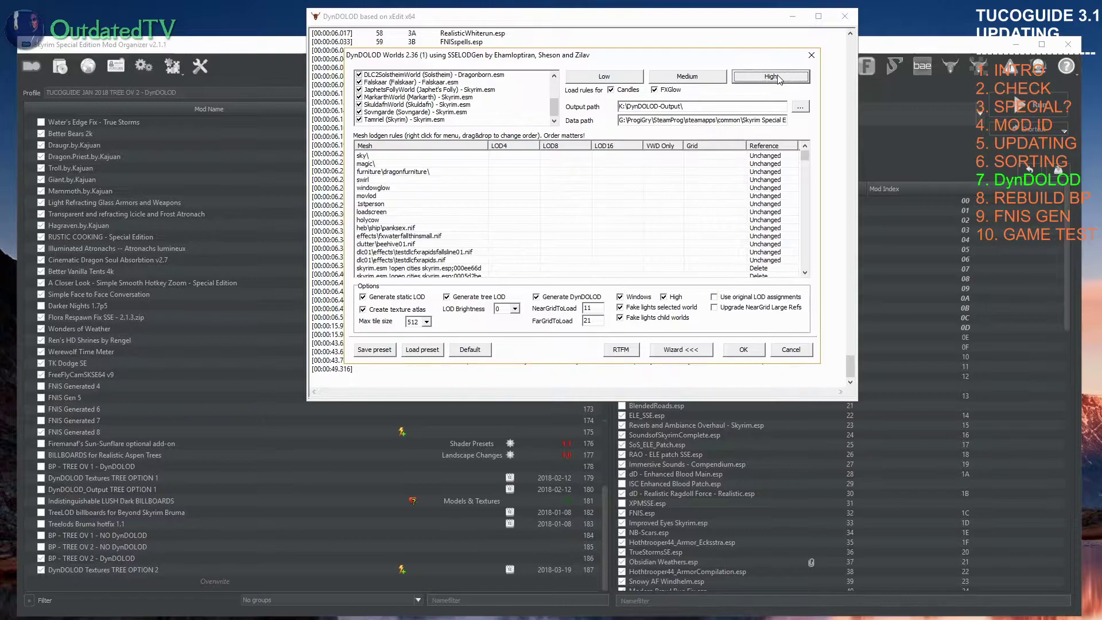
left_click(695, 120)
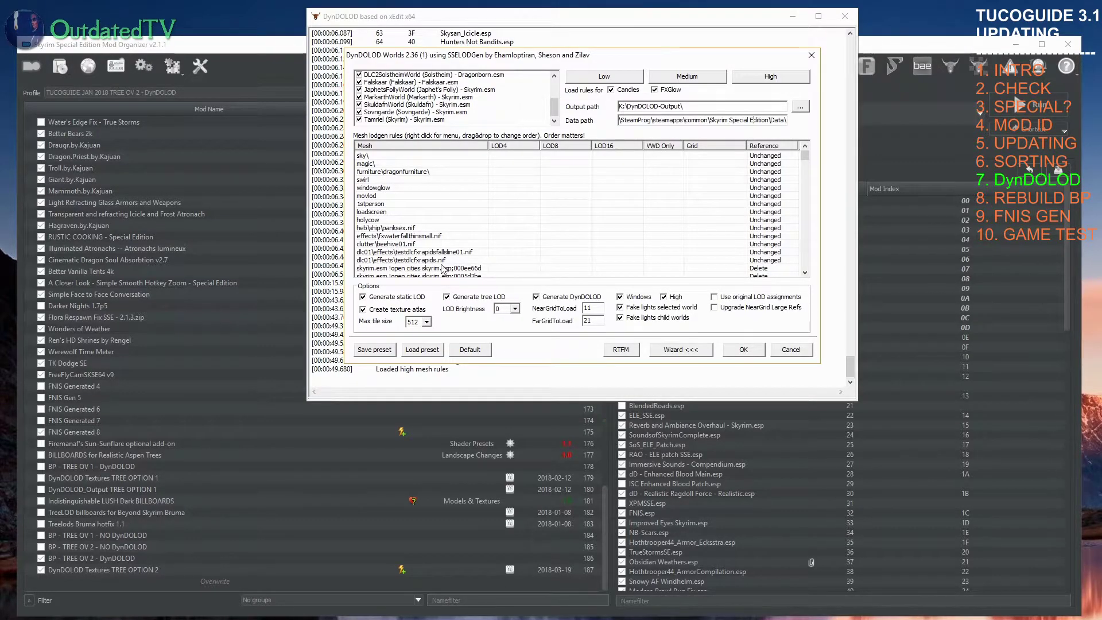
left_click(748, 353)
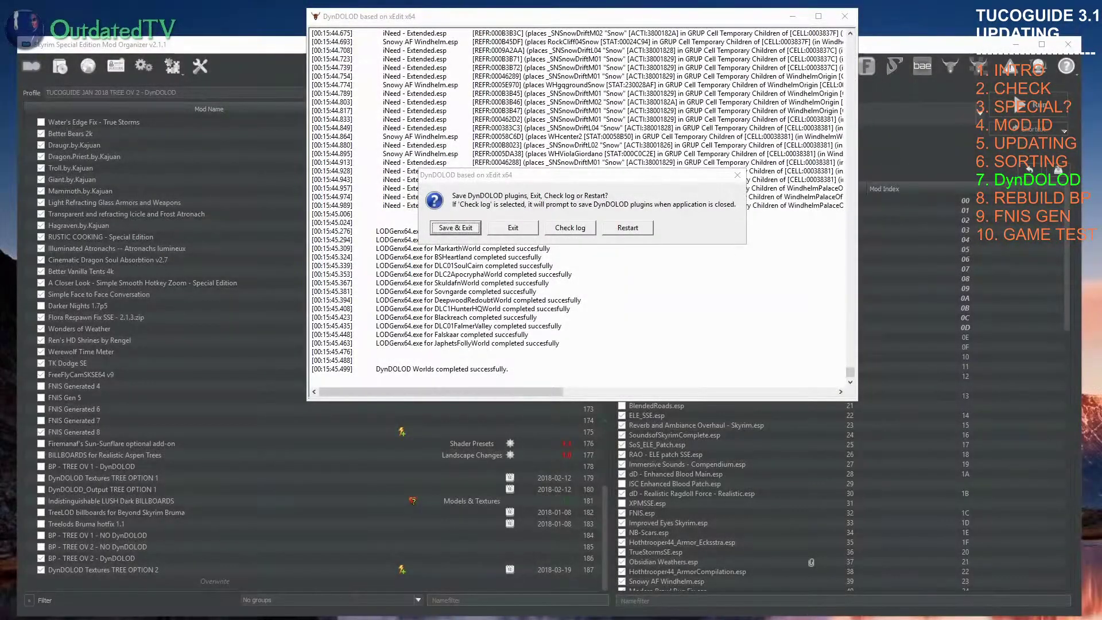
left_click(513, 228)
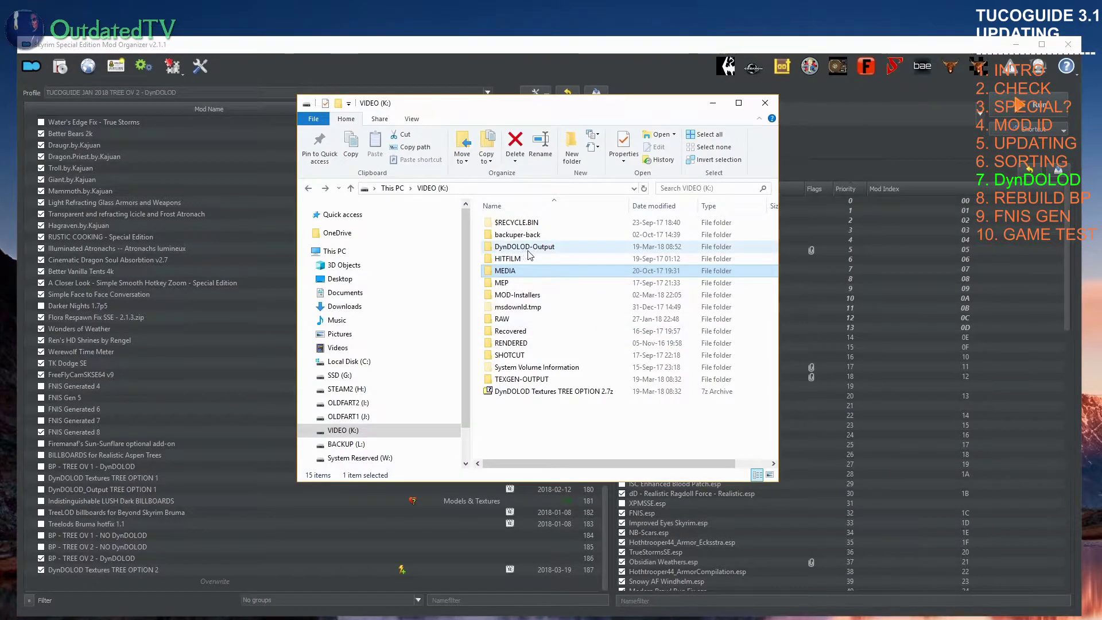
Step: Pack everything inside the DynDOLOD-Output folder into a 7z archive named DynDOLOD_Output TREE OPTION 2 and move it to the root of drive K
double_click(528, 250)
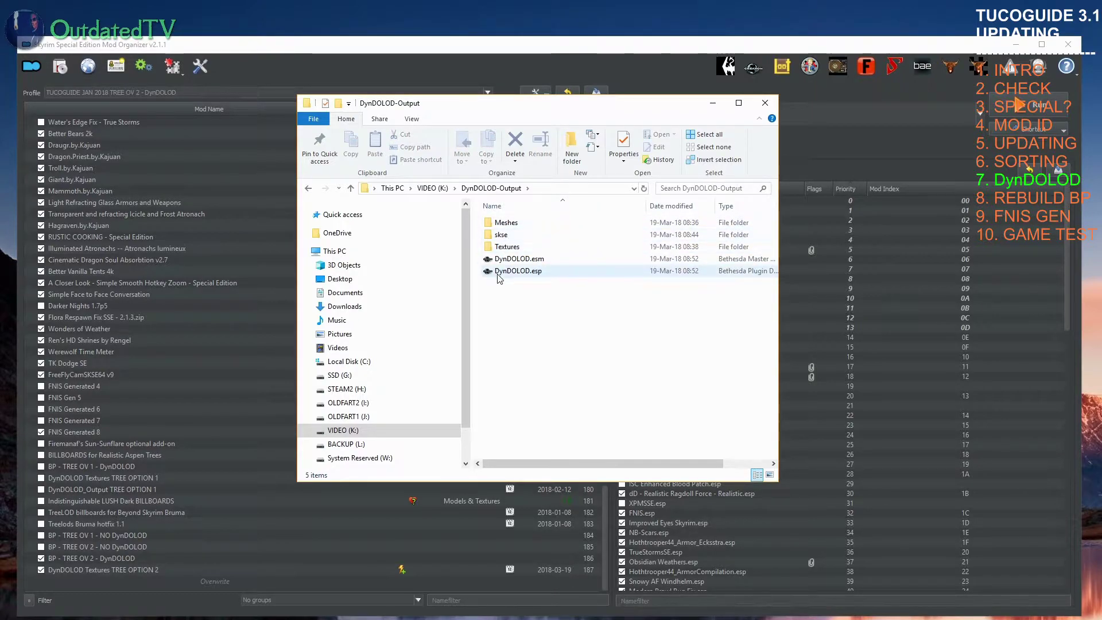
left_click_drag(552, 312, 492, 221)
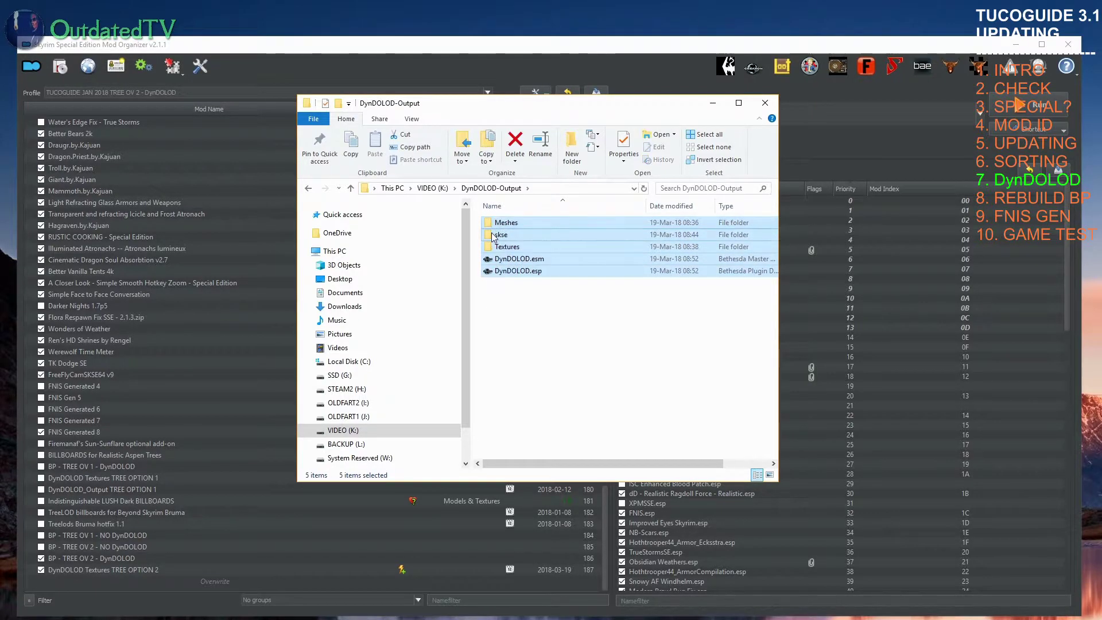
right_click(493, 237)
mouse_move(552, 305)
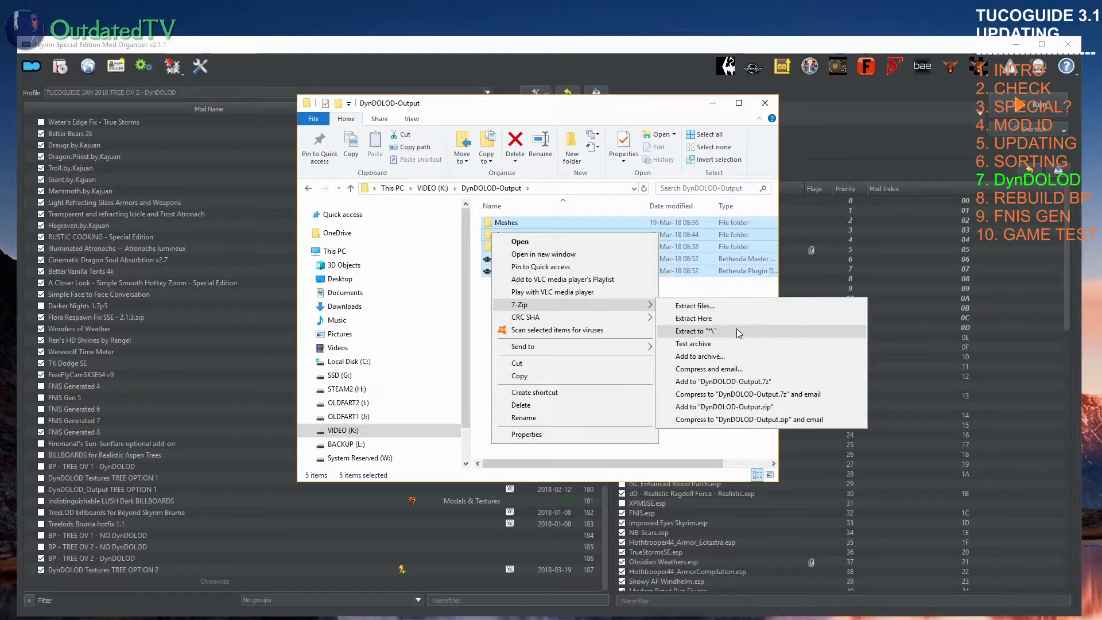
left_click(736, 355)
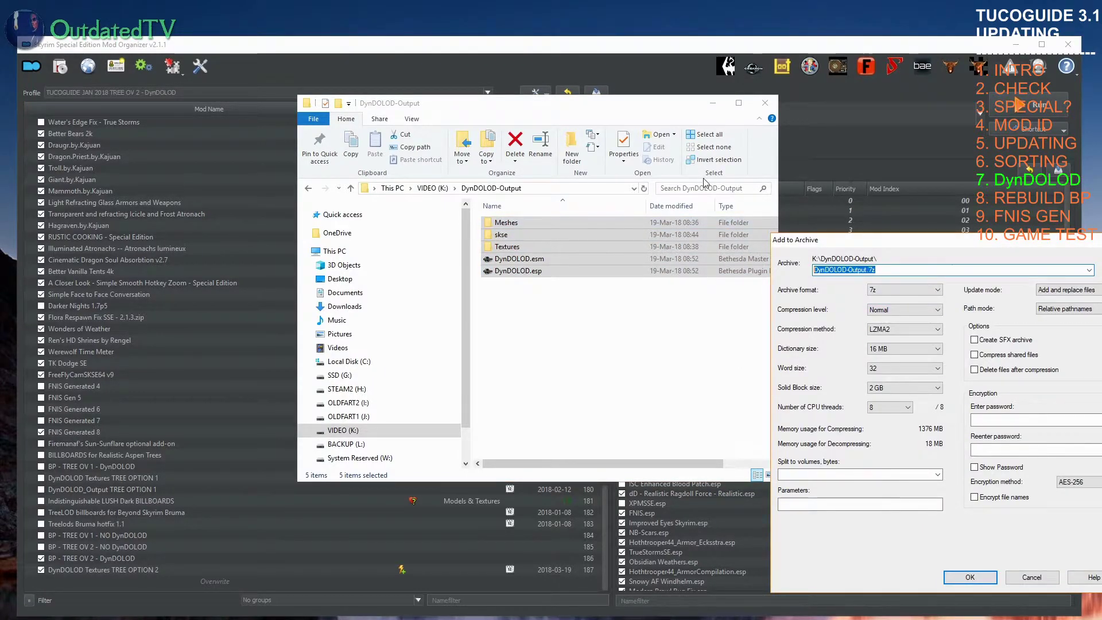
key("ctrl+v")
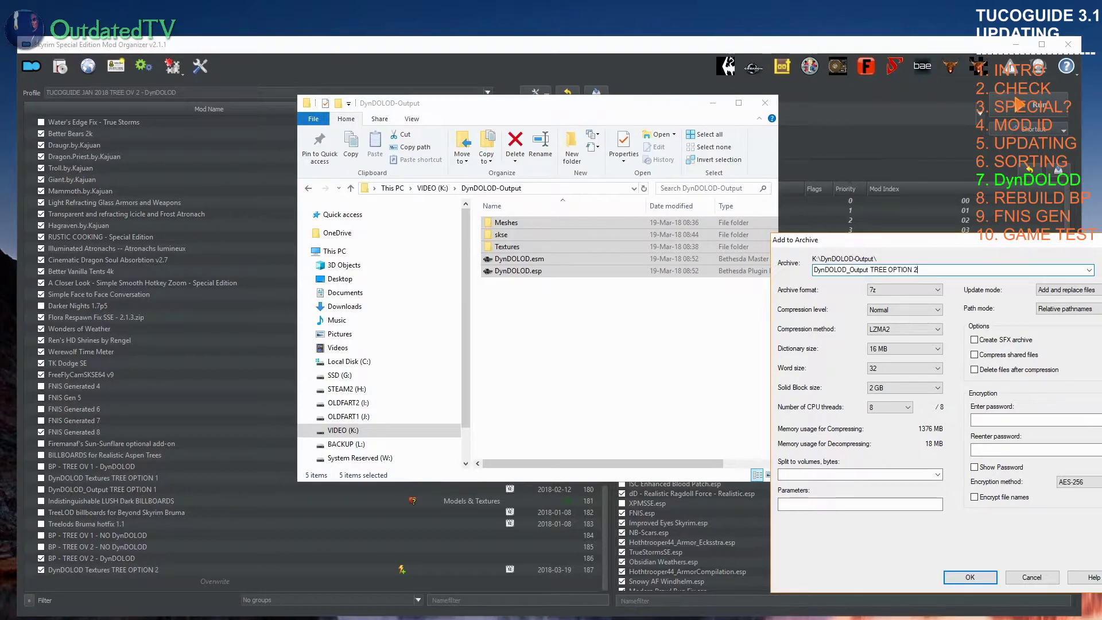
left_click(971, 577)
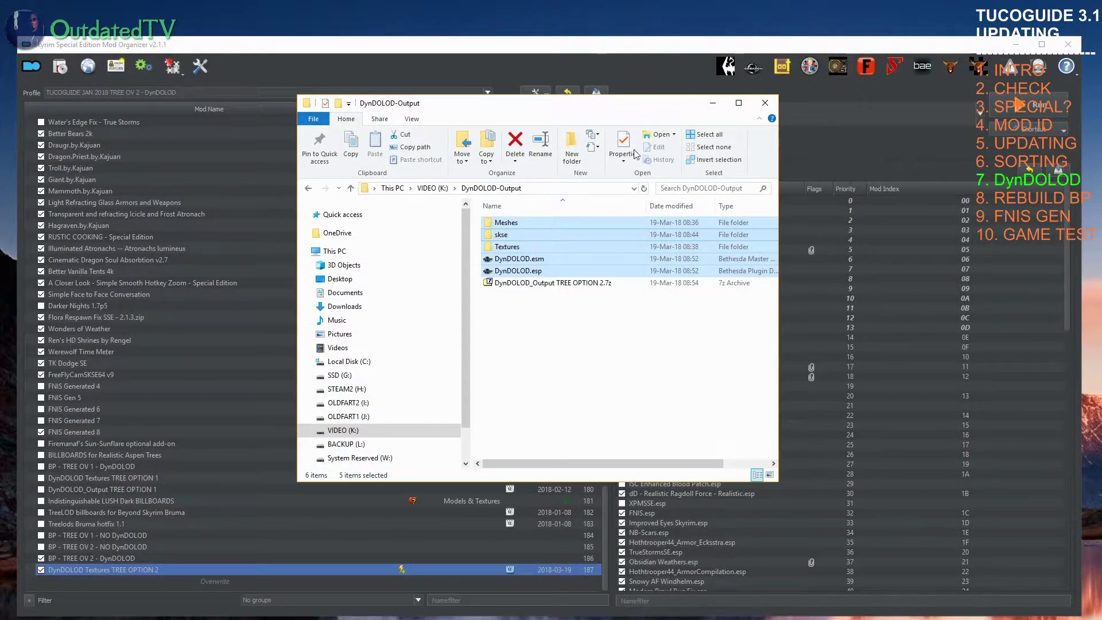
left_click(529, 283)
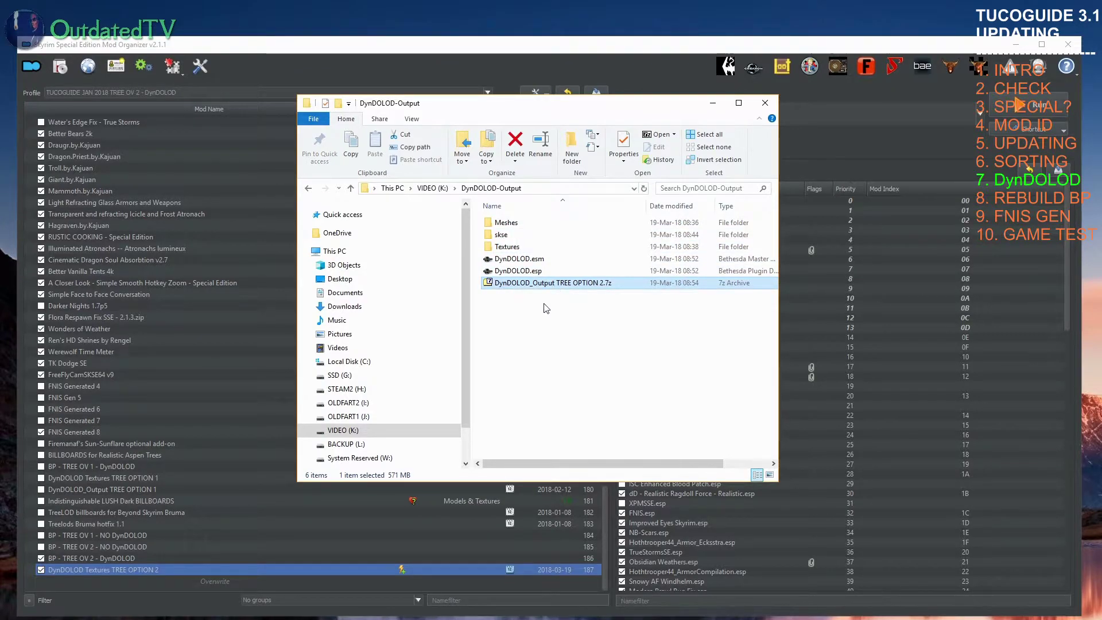
left_click(433, 188)
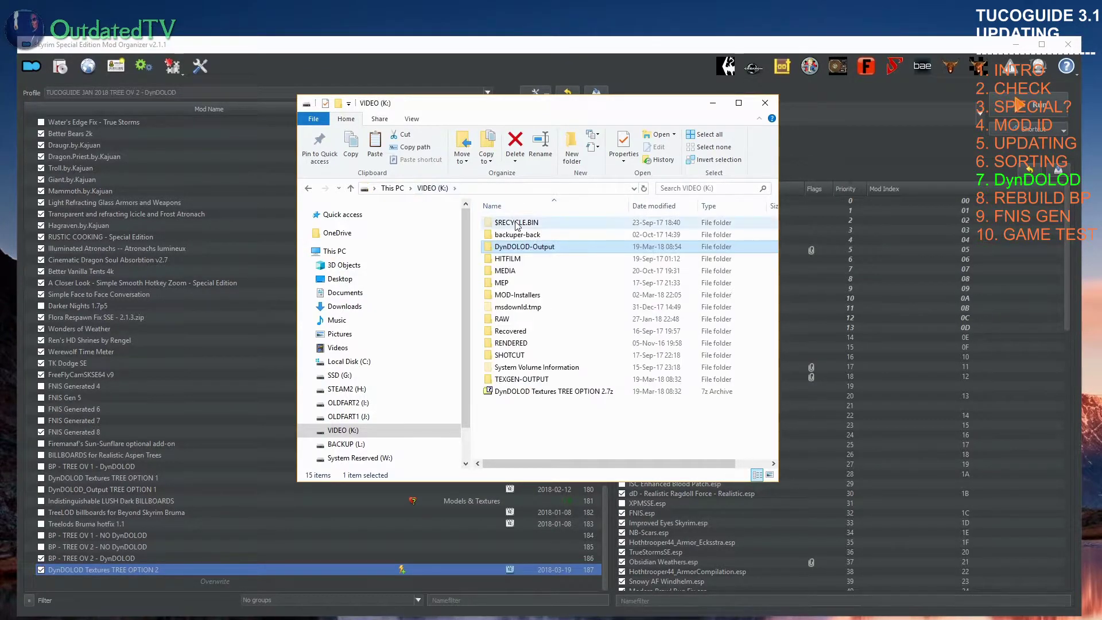
Step: In Mod Organizer, install DynDOLOD_Output TREE OPTION 2.7z from drive K as a mod named DynDOLOD_Output TREE OPTION 2
left_click(65, 71)
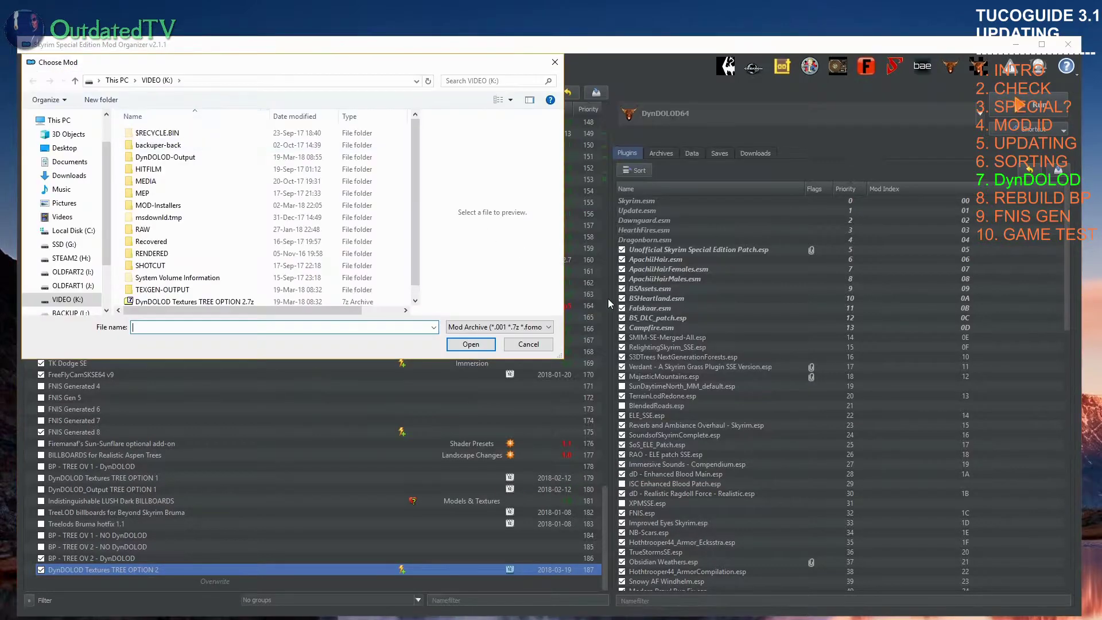
scroll(287, 287, "down", 1)
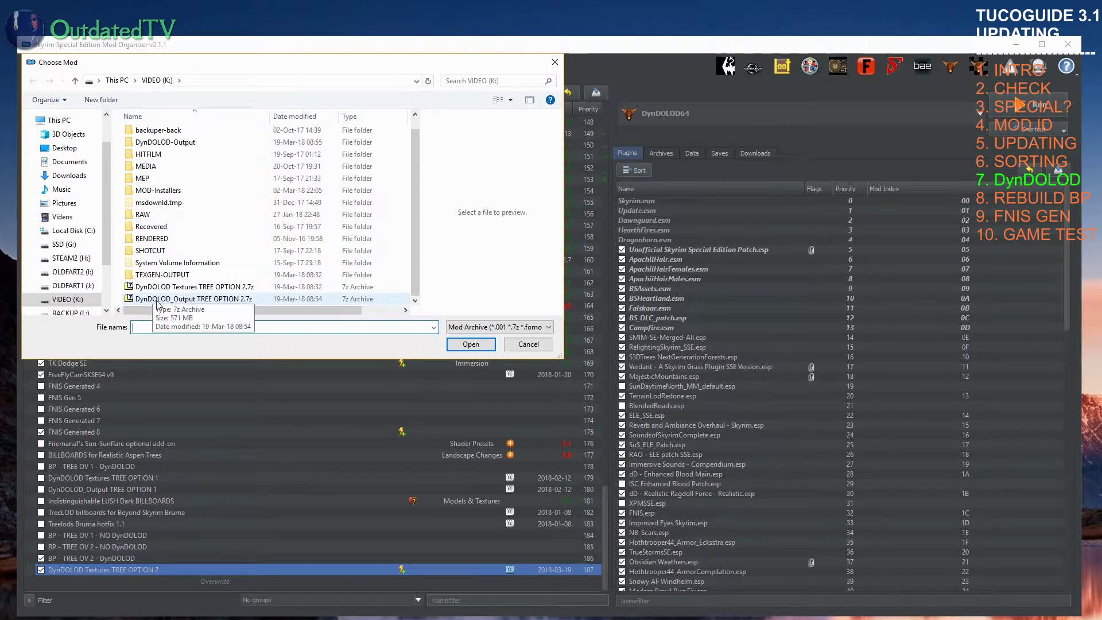
left_click(208, 299)
left_click(405, 310)
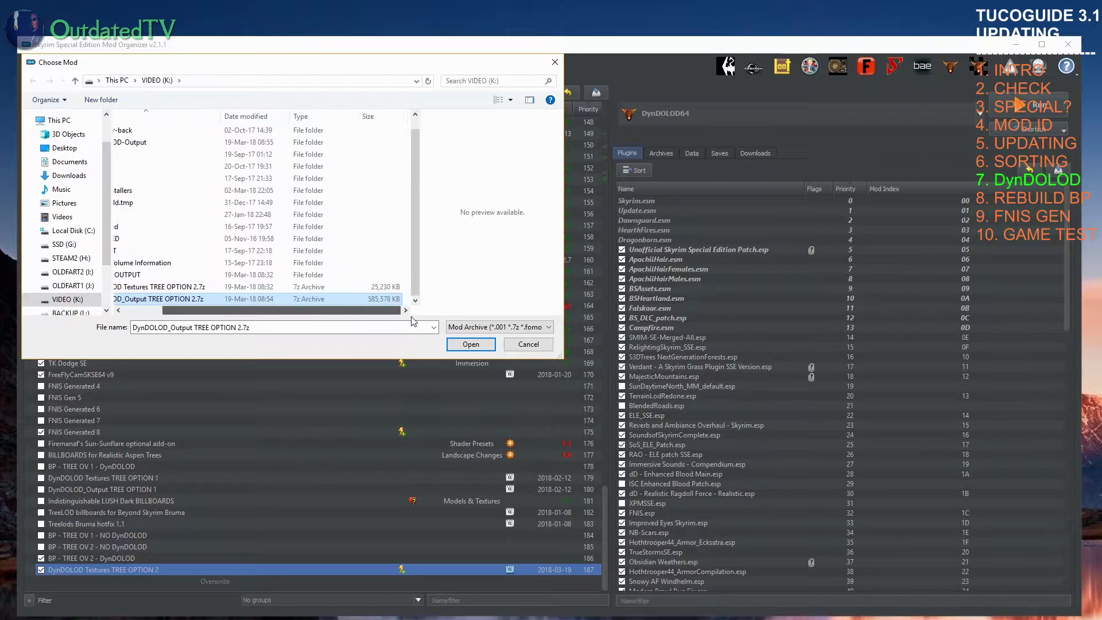
left_click_drag(419, 317, 340, 320)
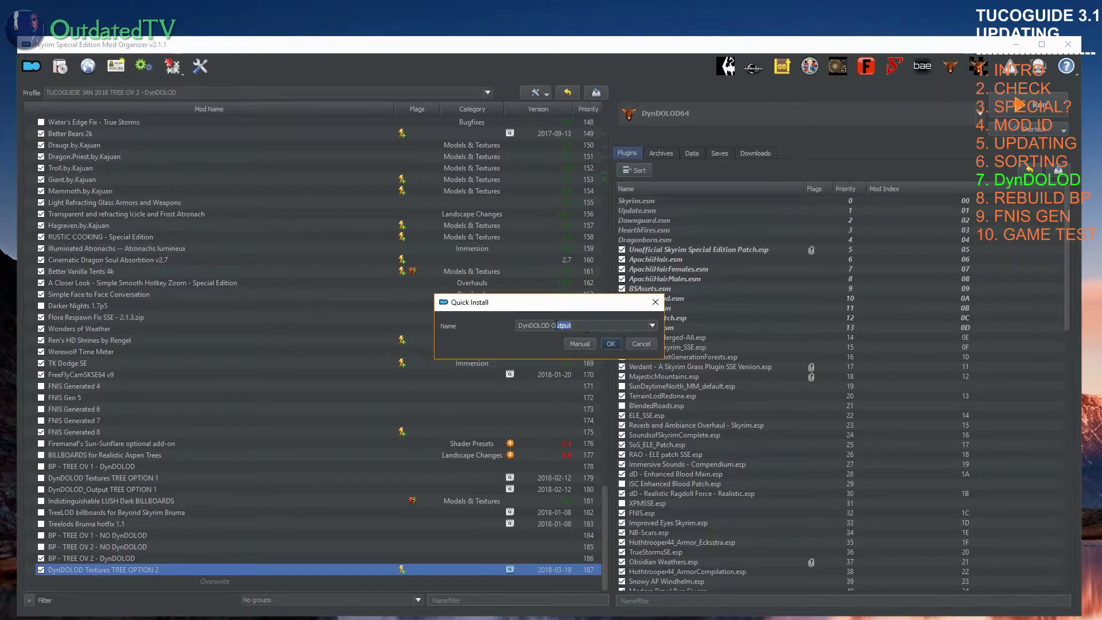
key("BackSpace")
left_click(580, 344)
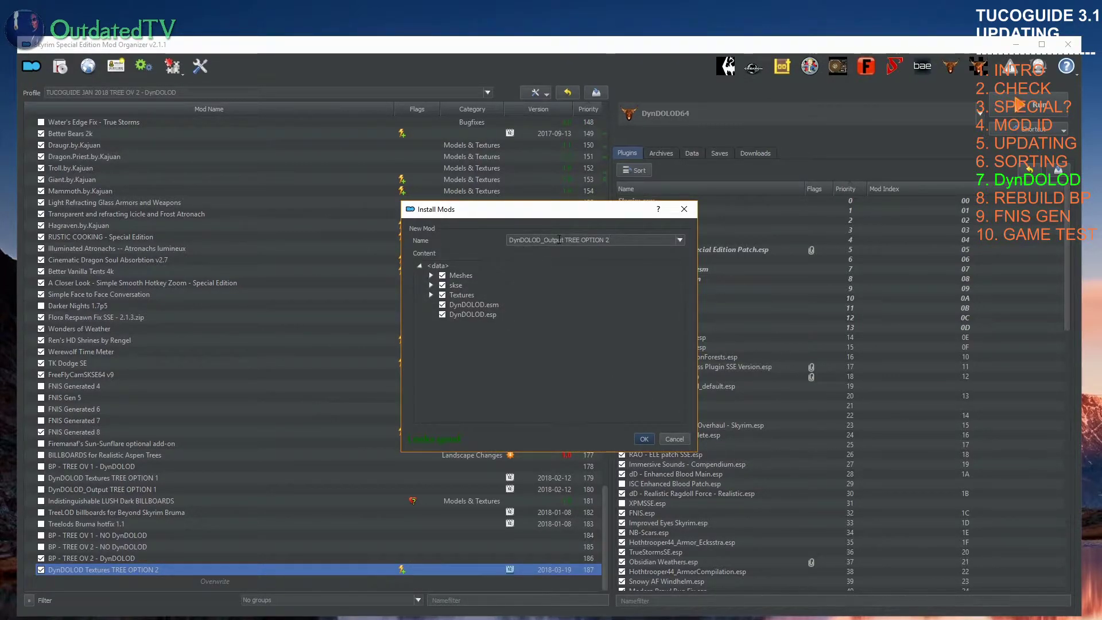
left_click(644, 439)
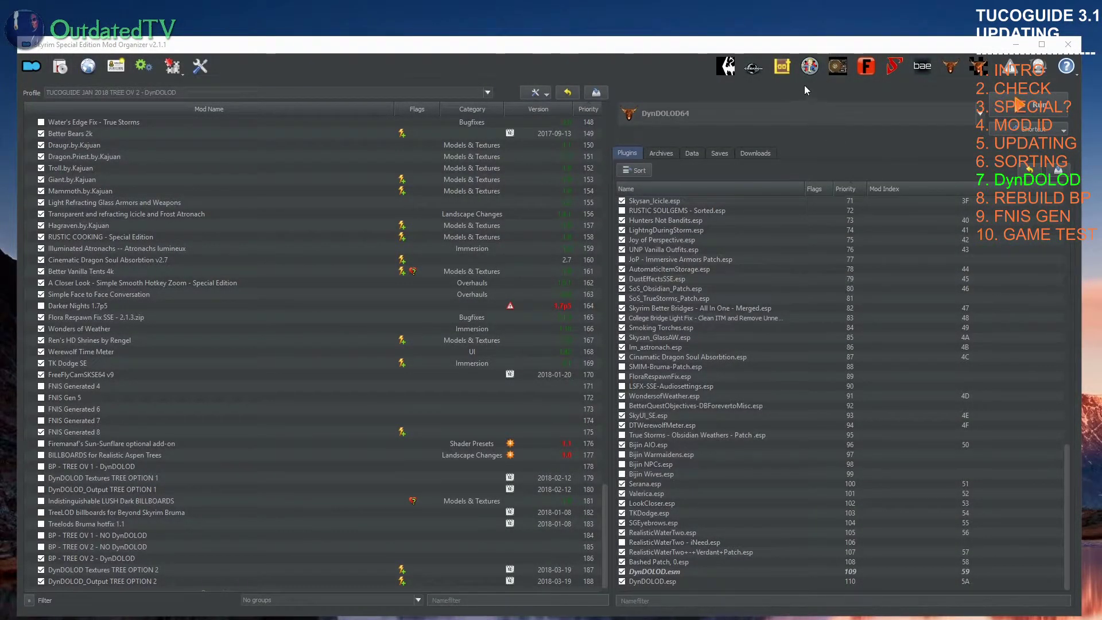
Step: Launch LOOT, sort the load order, and look through the sorted plugin list
left_click(787, 67)
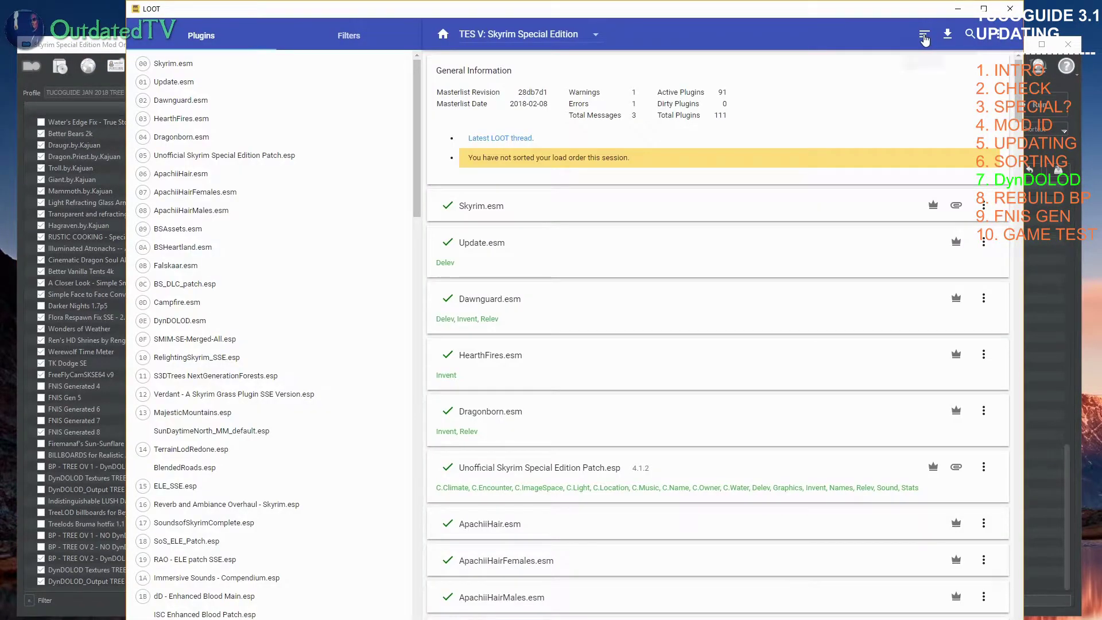
left_click(924, 34)
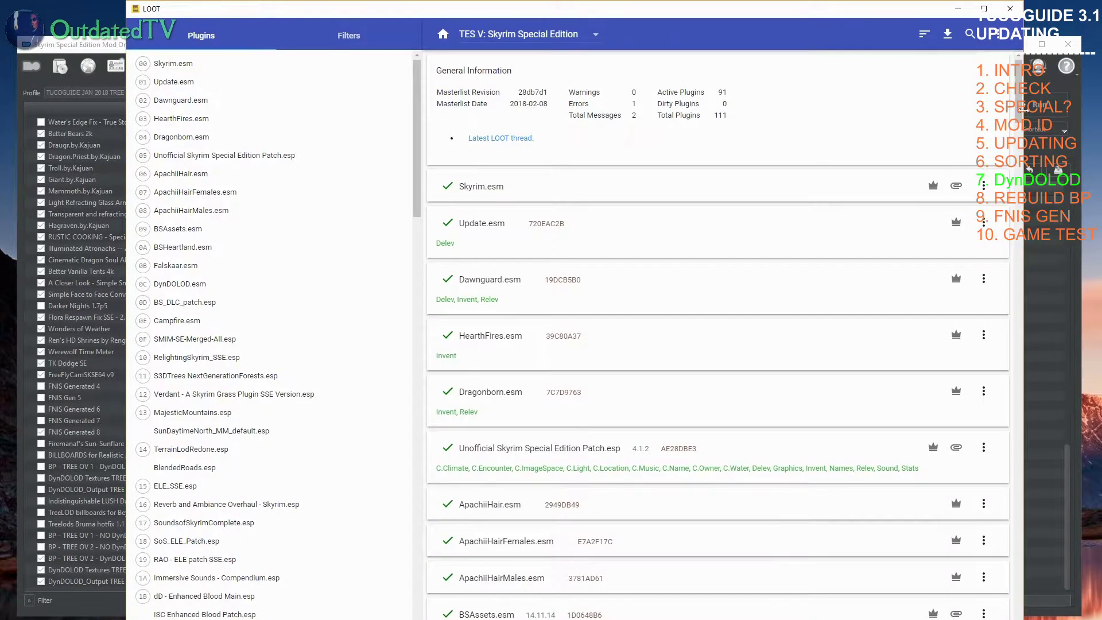
scroll(757, 412, "down", 7)
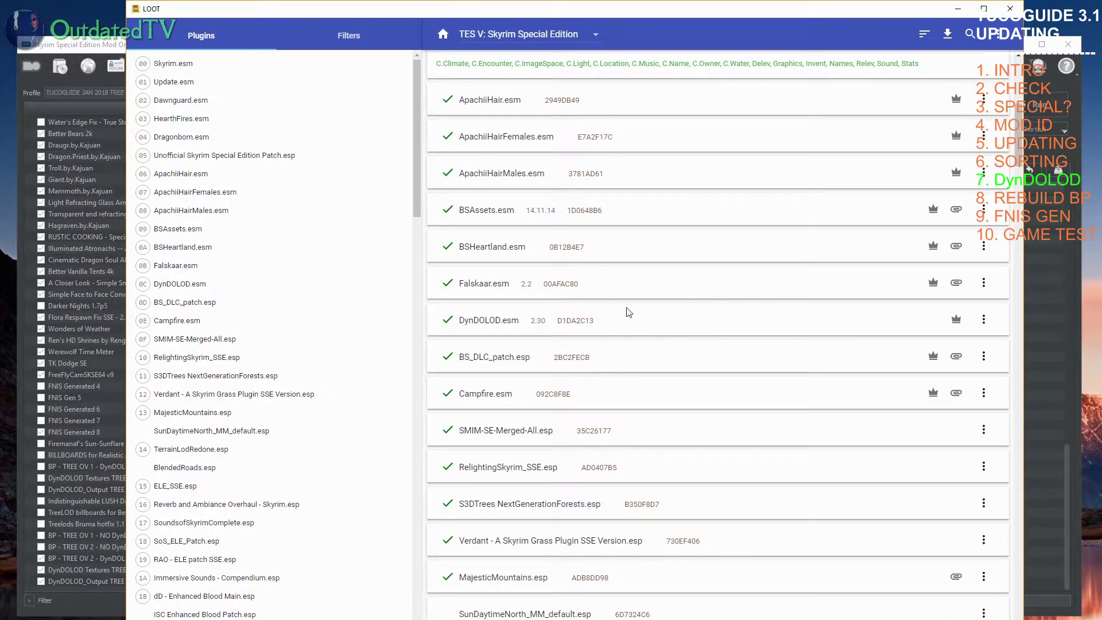
left_click_drag(1018, 119, 1021, 532)
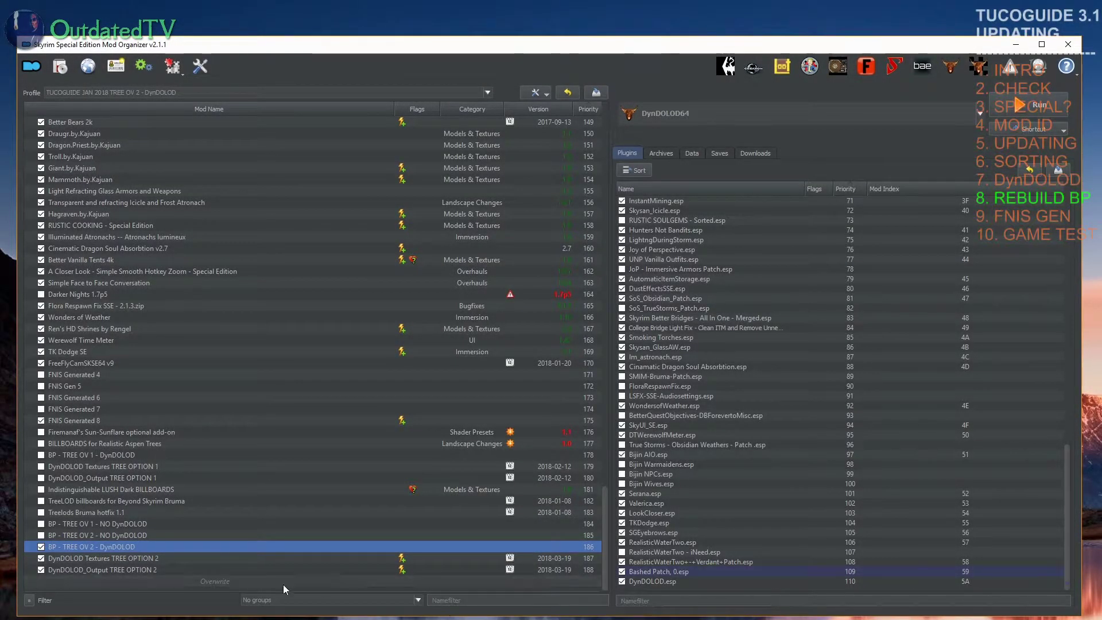
Step: Copy the name of the BP - TREE OV 2 - DynDOLOD mod, then disable and remove that mod
left_click(108, 548)
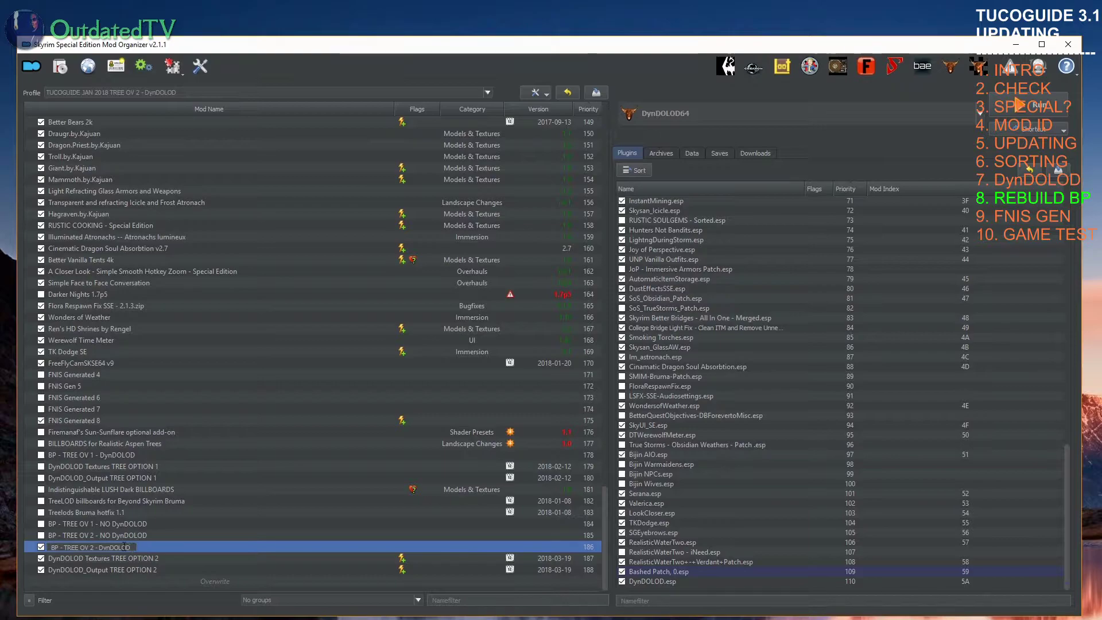
left_click(208, 531)
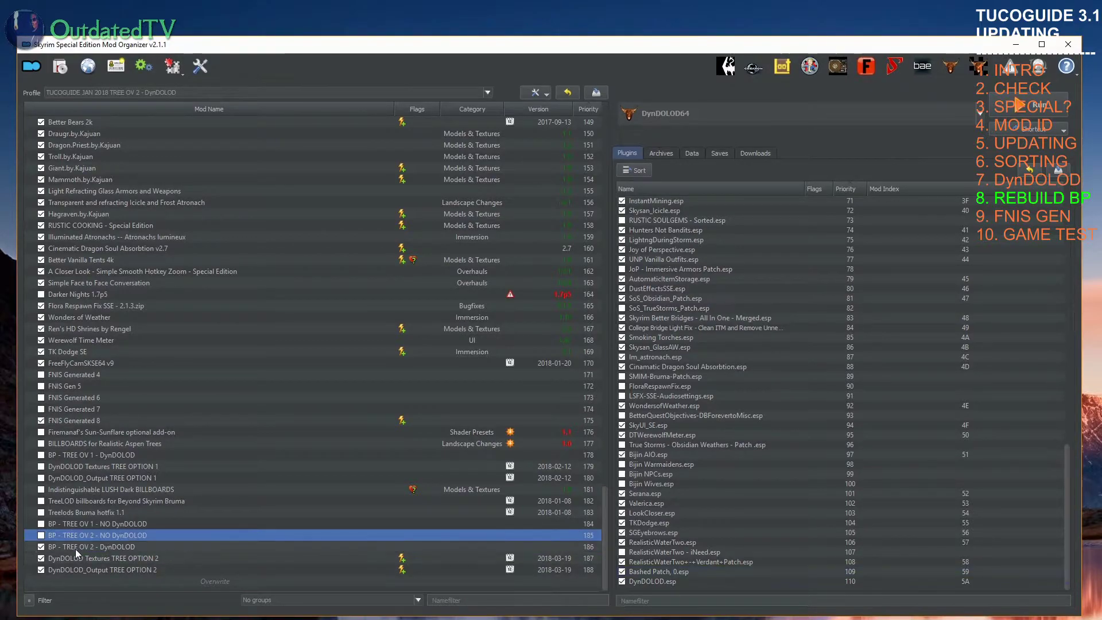
left_click(43, 547)
right_click(66, 548)
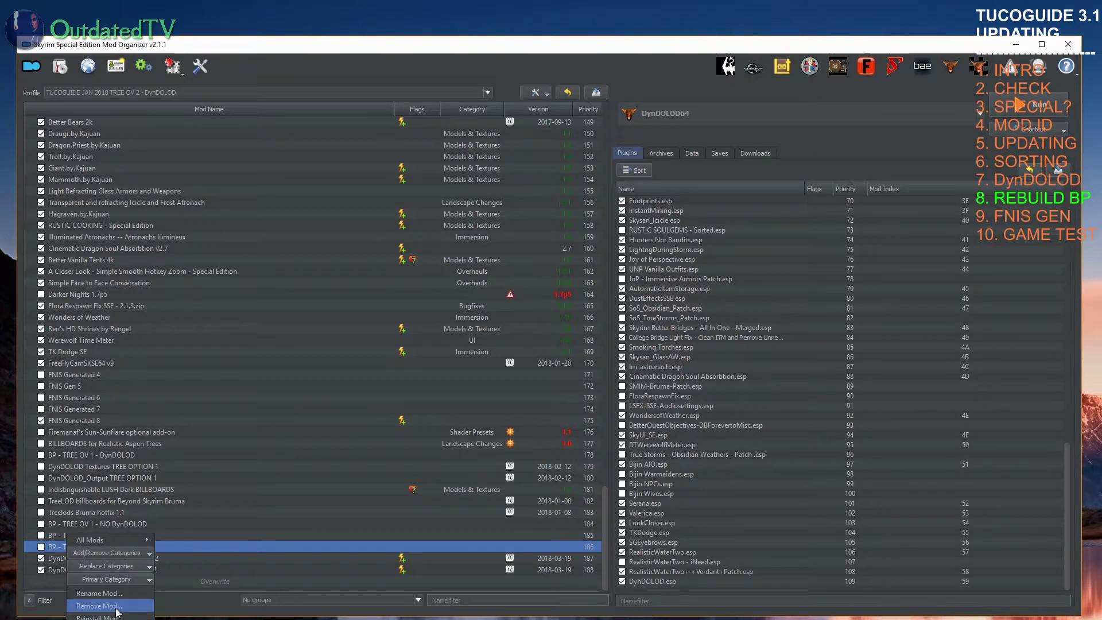
left_click(97, 606)
left_click(1026, 427)
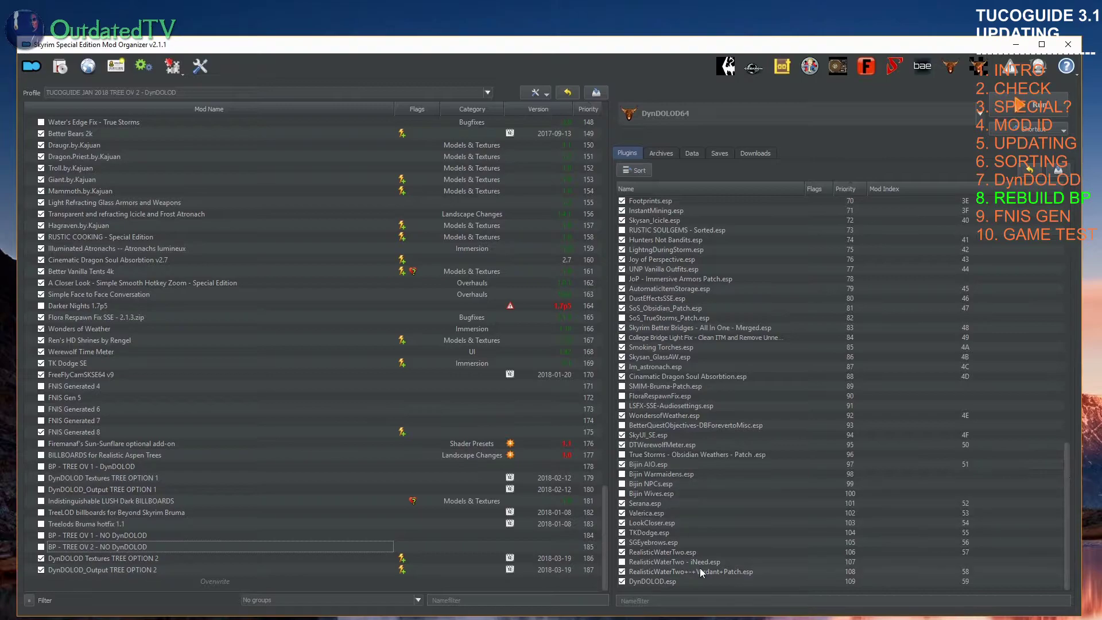
Step: Enable all plugins, then disable DynDOLOD.esp, DynDOLOD.esm, Bijin Wives.esp, Bijin NPCs.esp and Bijin Warmaidens.esp
right_click(803, 366)
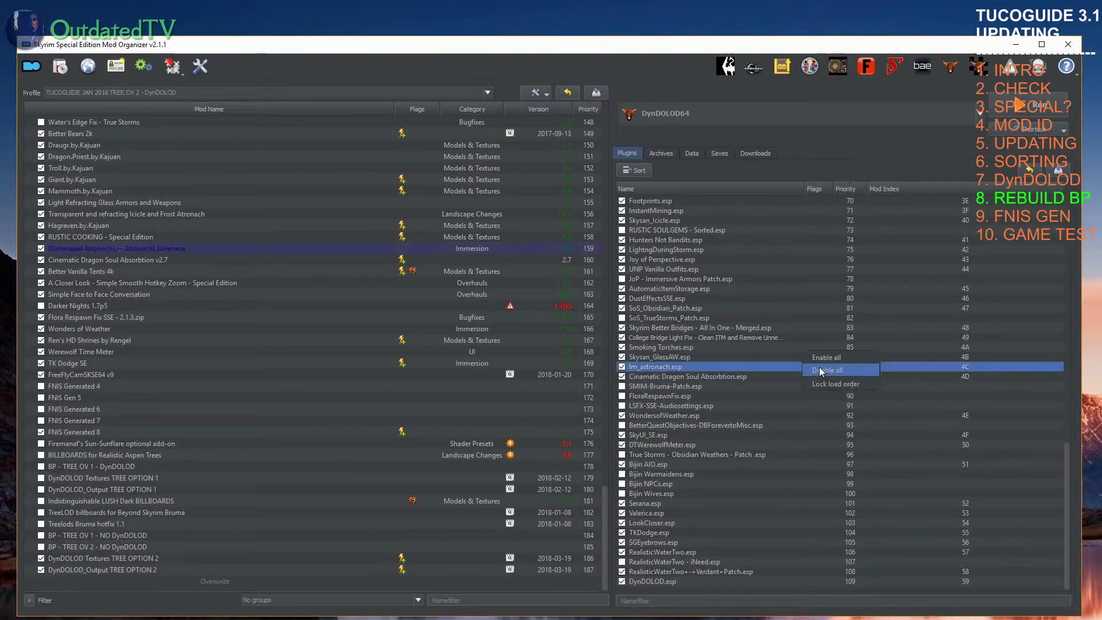
left_click(921, 425)
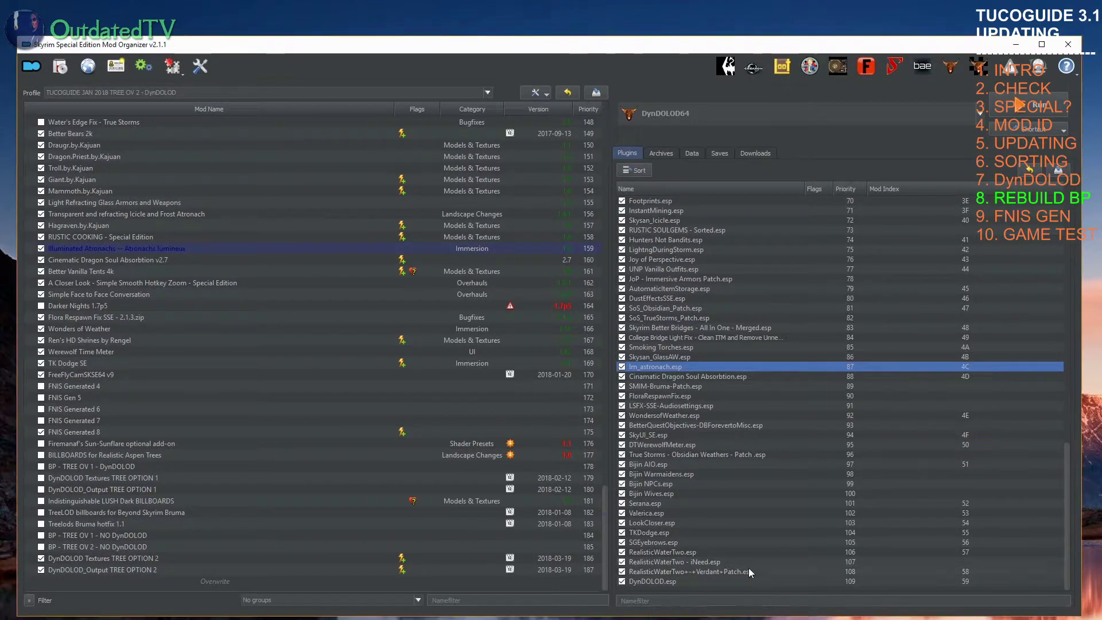
left_click(622, 581)
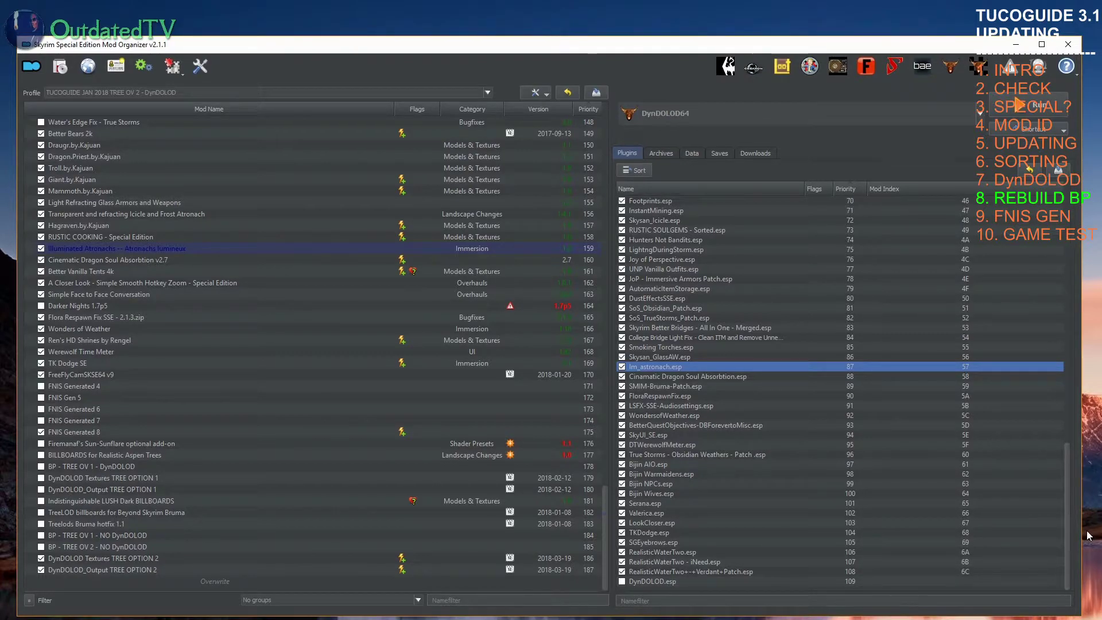
left_click_drag(1067, 528, 654, 550)
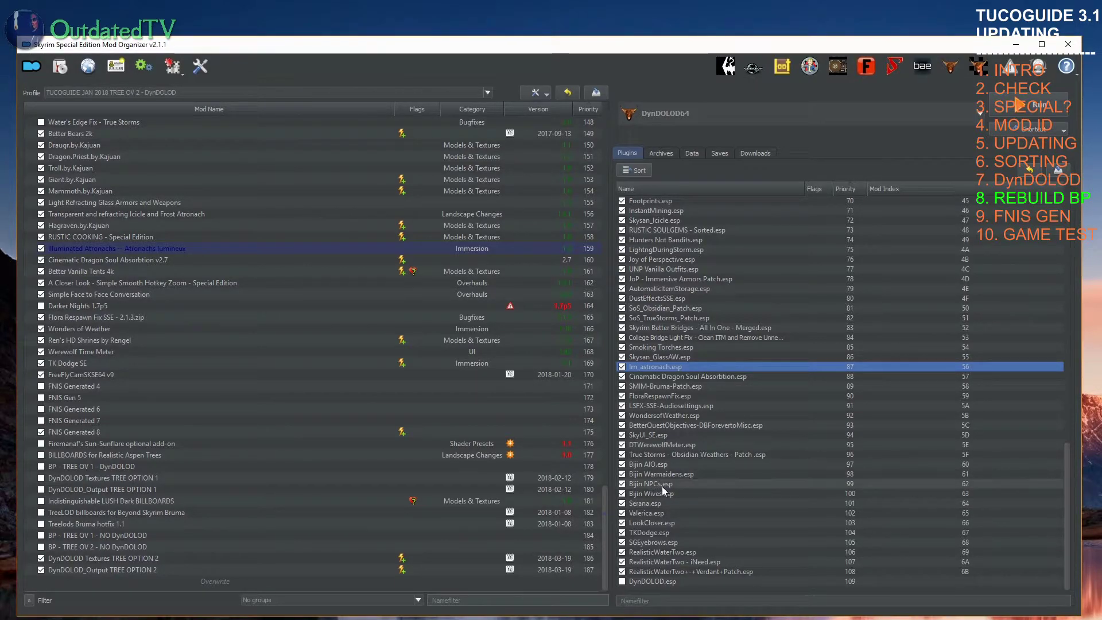
left_click(623, 494)
left_click(622, 484)
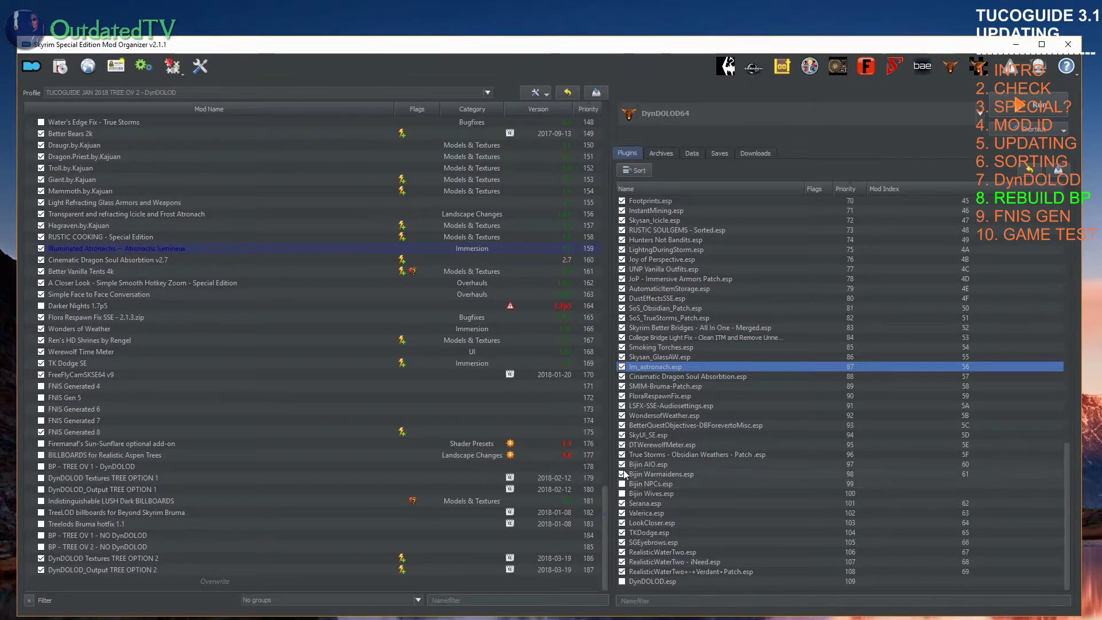
left_click(622, 474)
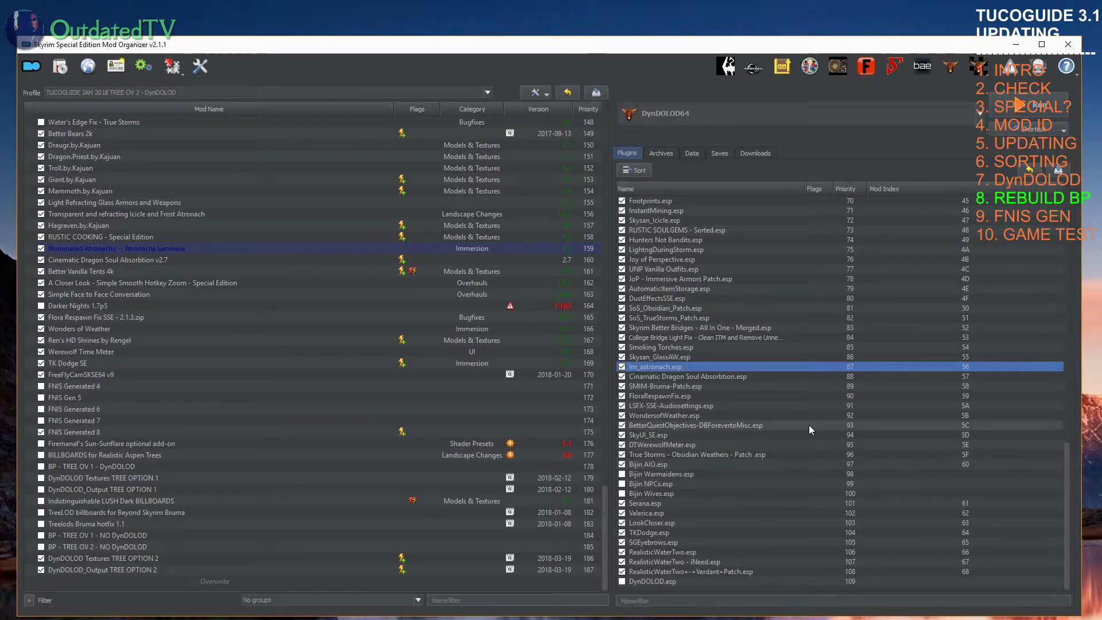
left_click_drag(1065, 464, 1066, 306)
scroll(1066, 306, "up", 12)
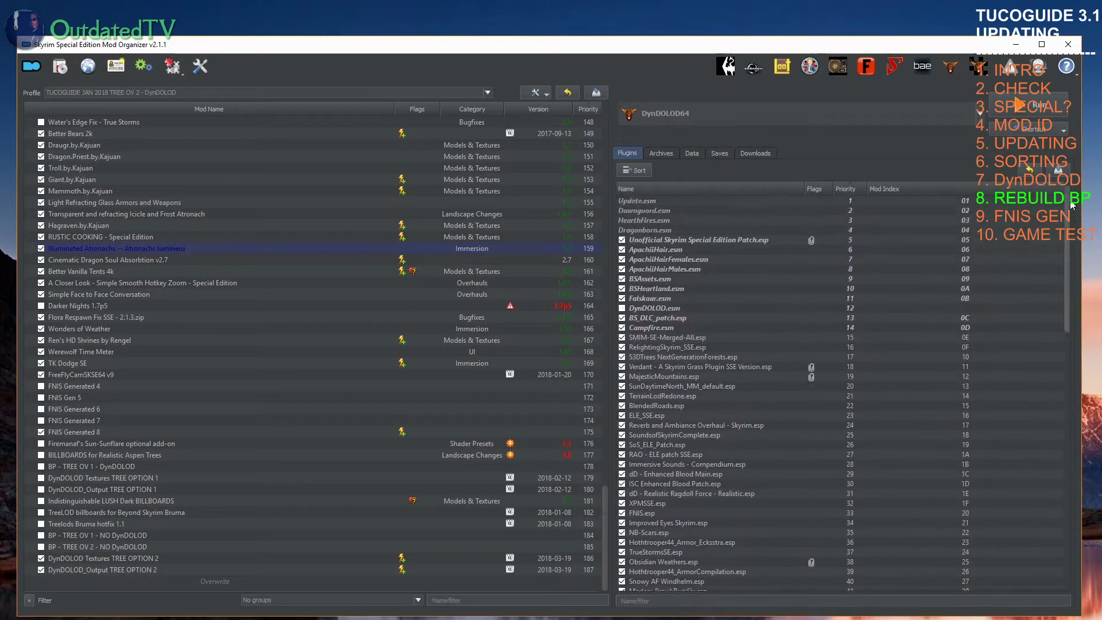
Step: Launch Wrye Smash, activate Bashed Patch, 0.esp, and move it above DynDOLOD.esp in the load order
left_click(895, 66)
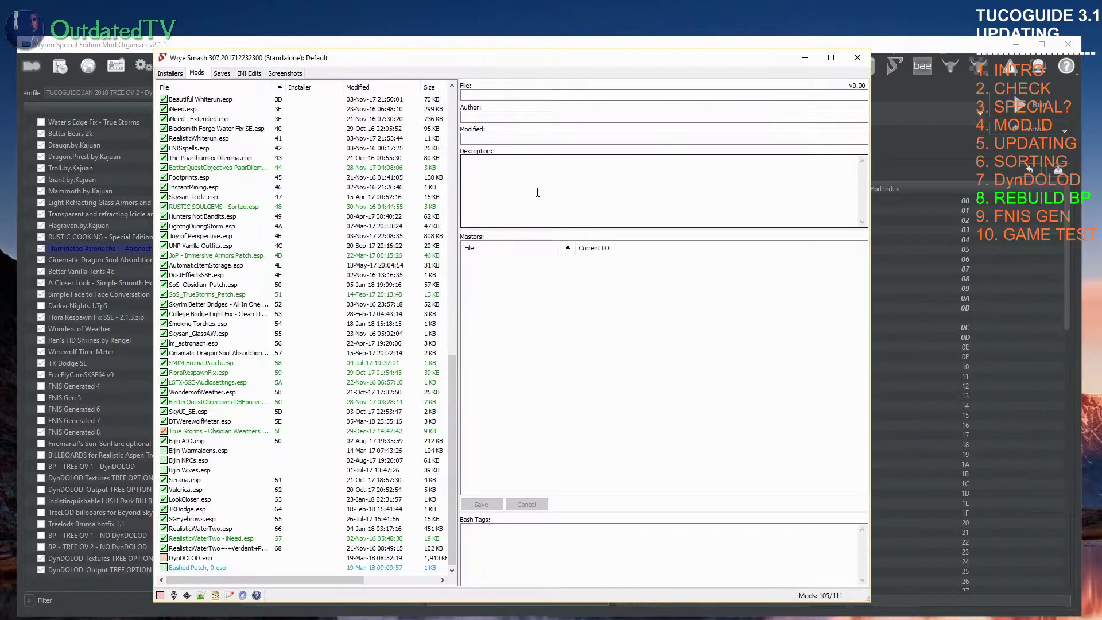
left_click(164, 569)
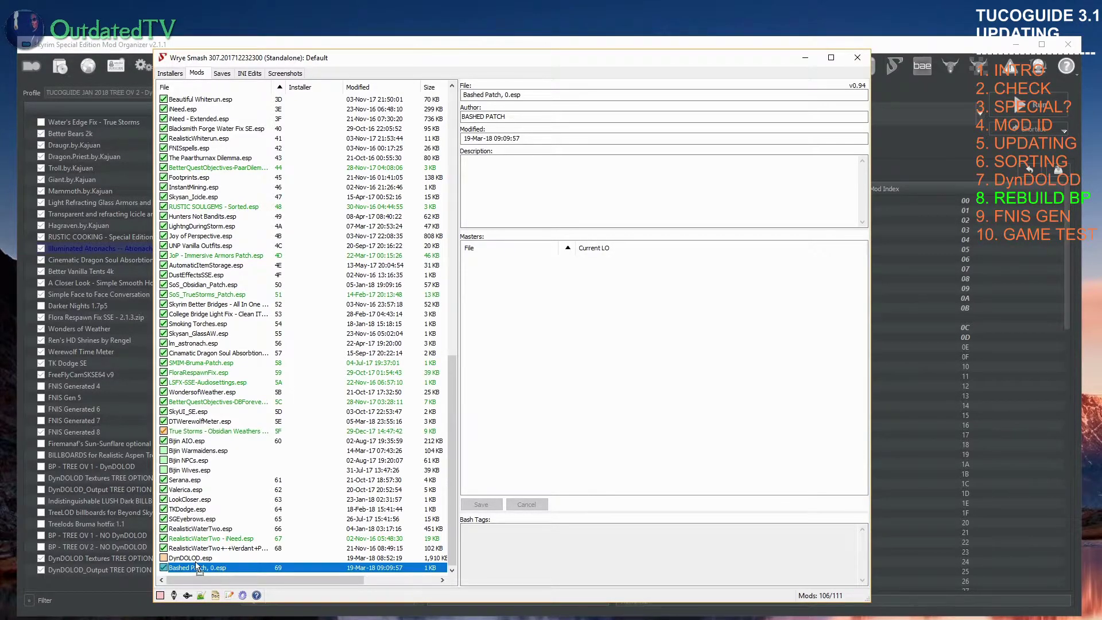
left_click_drag(201, 560, 201, 558)
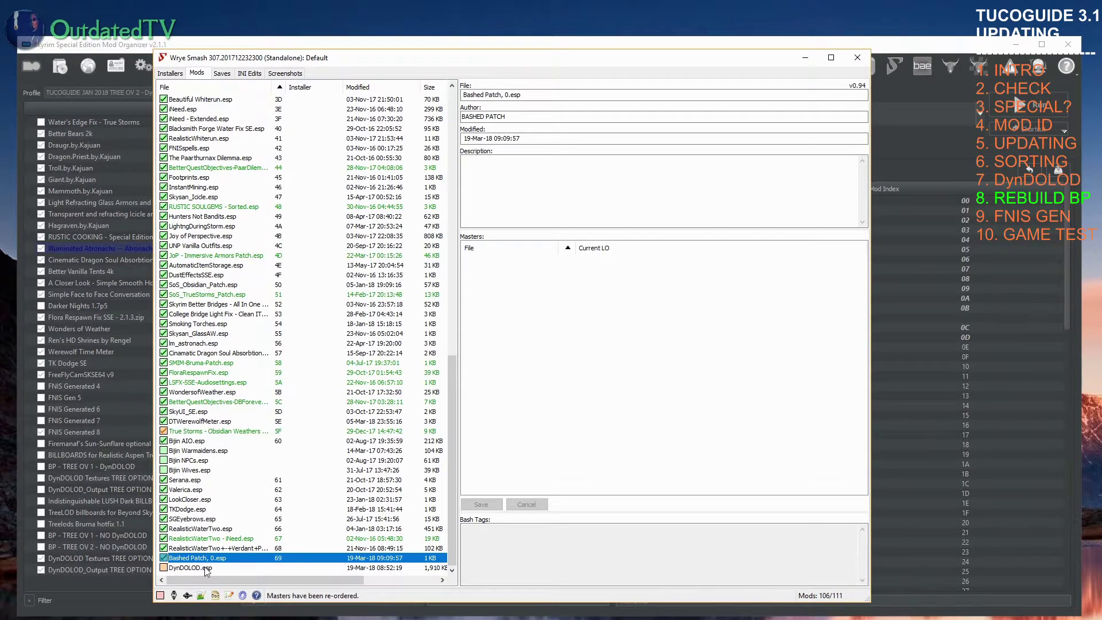
Step: Rebuild Bashed Patch, 0.esp, deactivating all the suggested mergeable mods beforehand, then close Wrye Smash
right_click(191, 558)
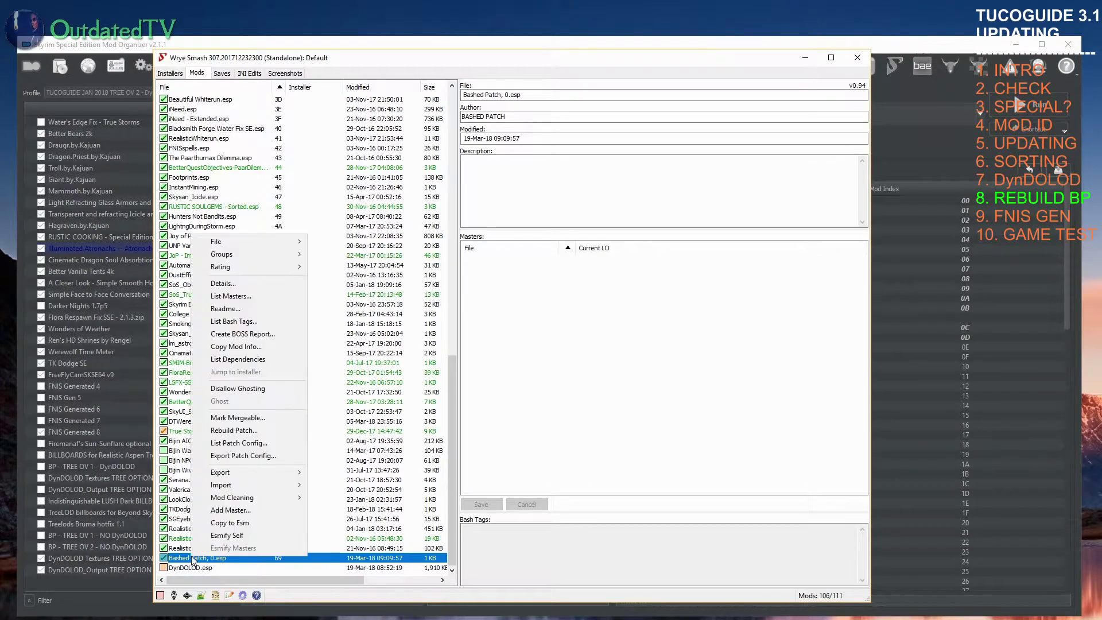
left_click(256, 430)
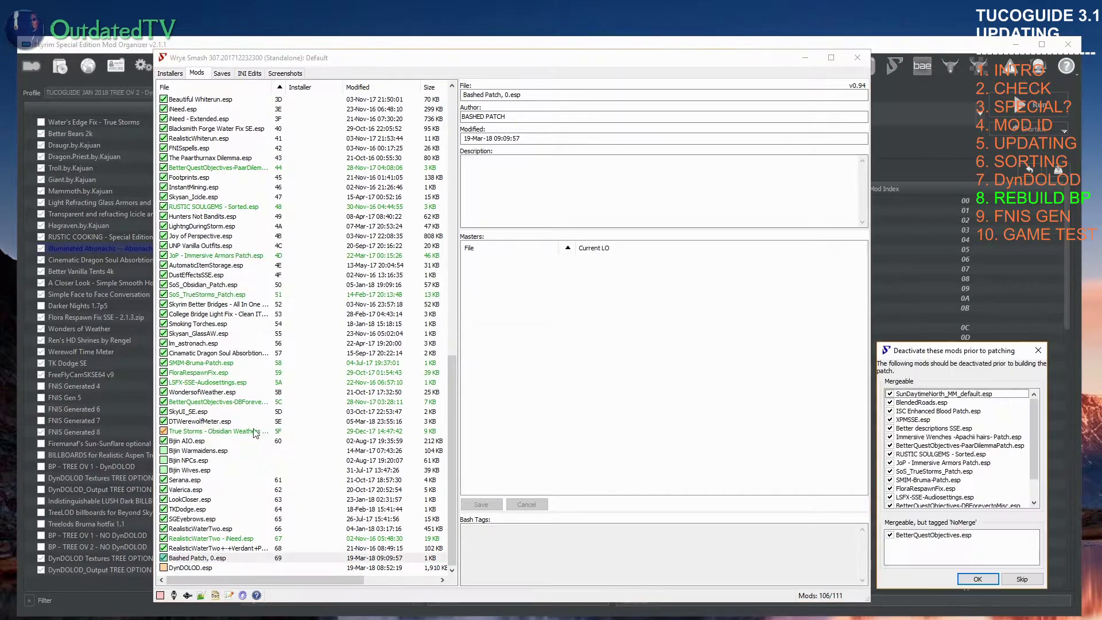
left_click(977, 579)
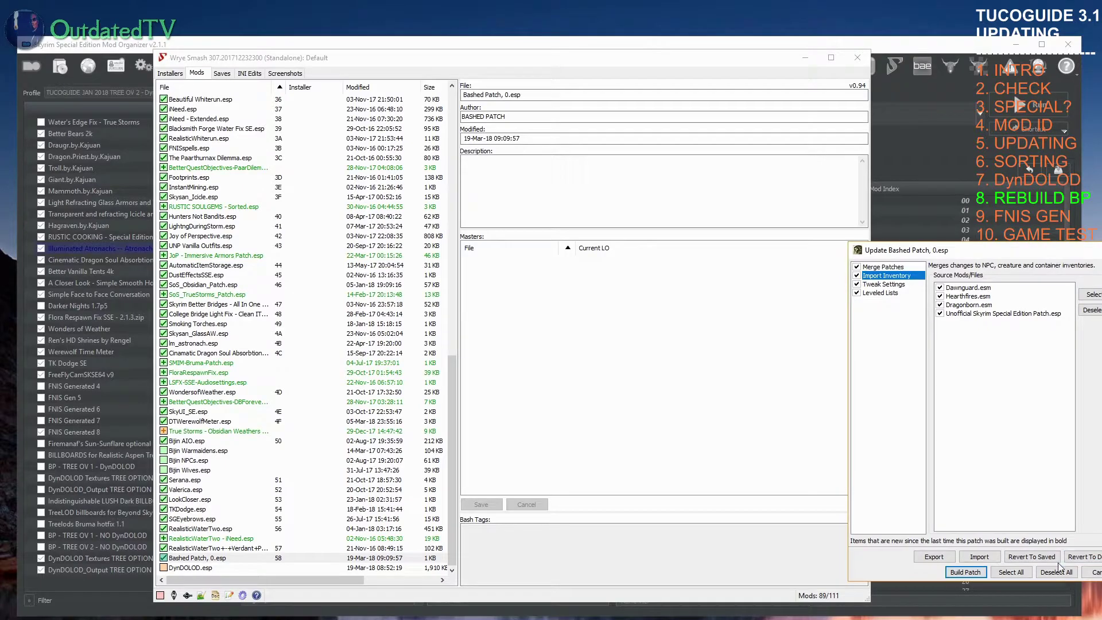
left_click(969, 572)
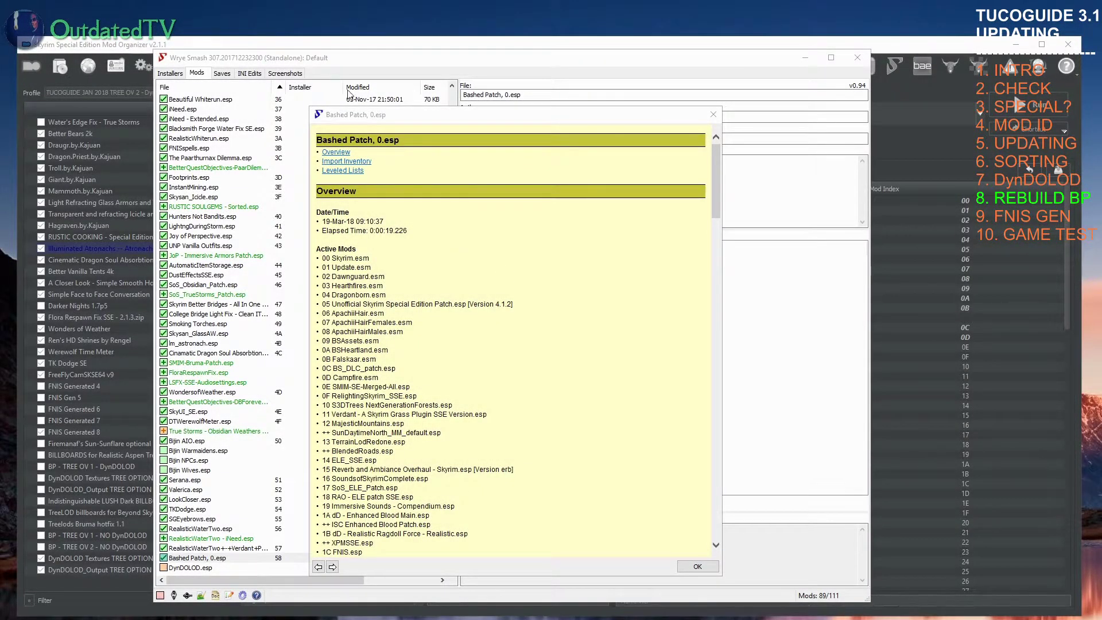
left_click(697, 566)
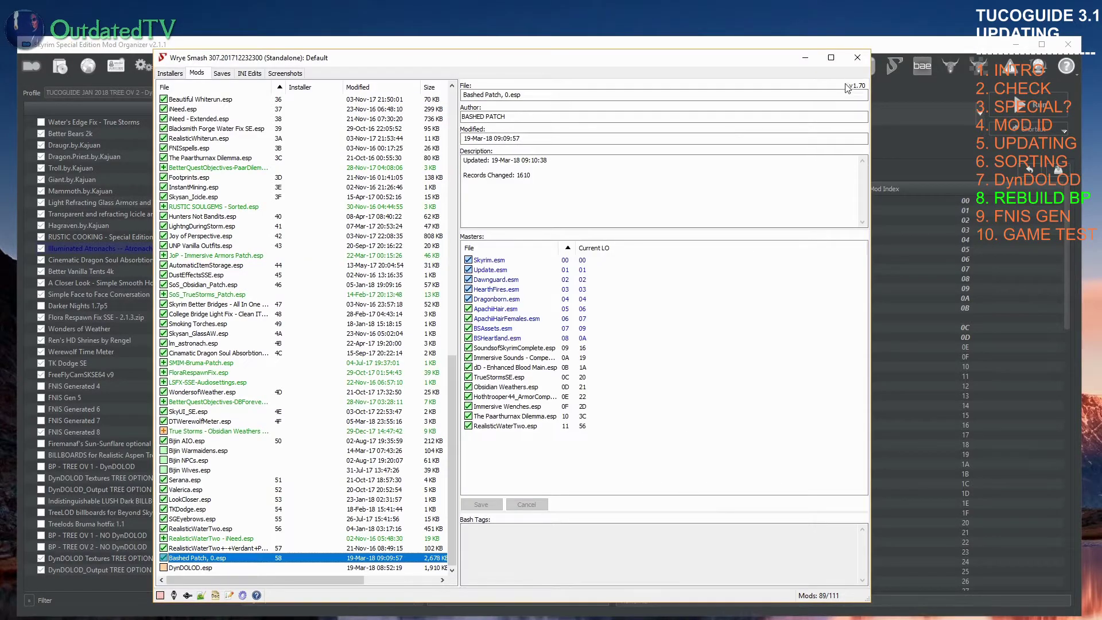
left_click(855, 60)
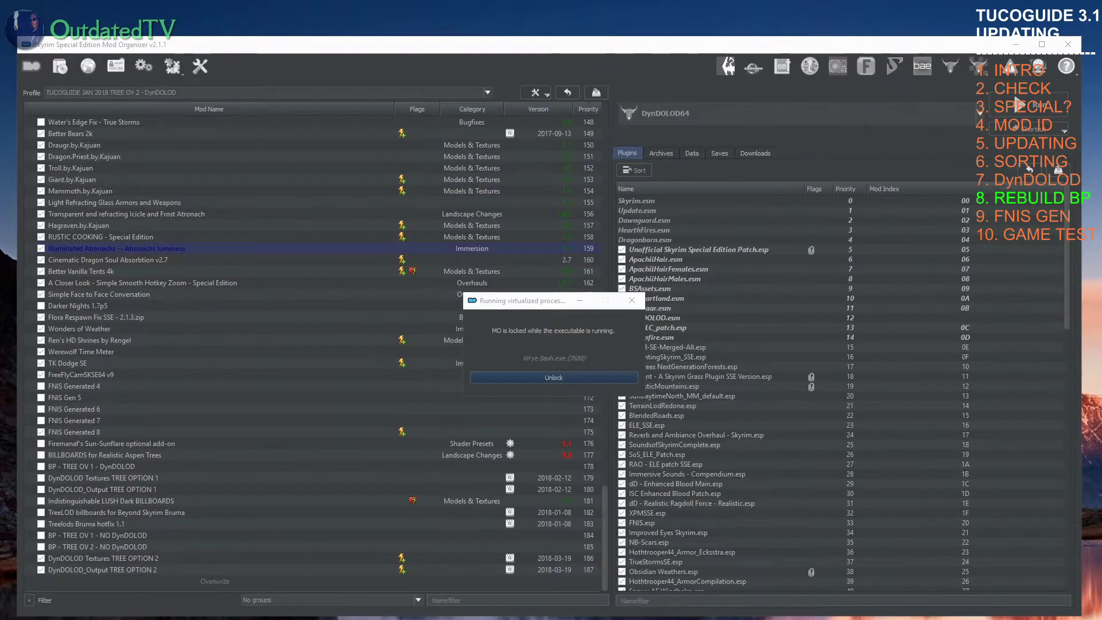
Step: Check the Overwrite contents and move them into a new mod named BP - TREE OV 2 - DynDOLOD
double_click(221, 582)
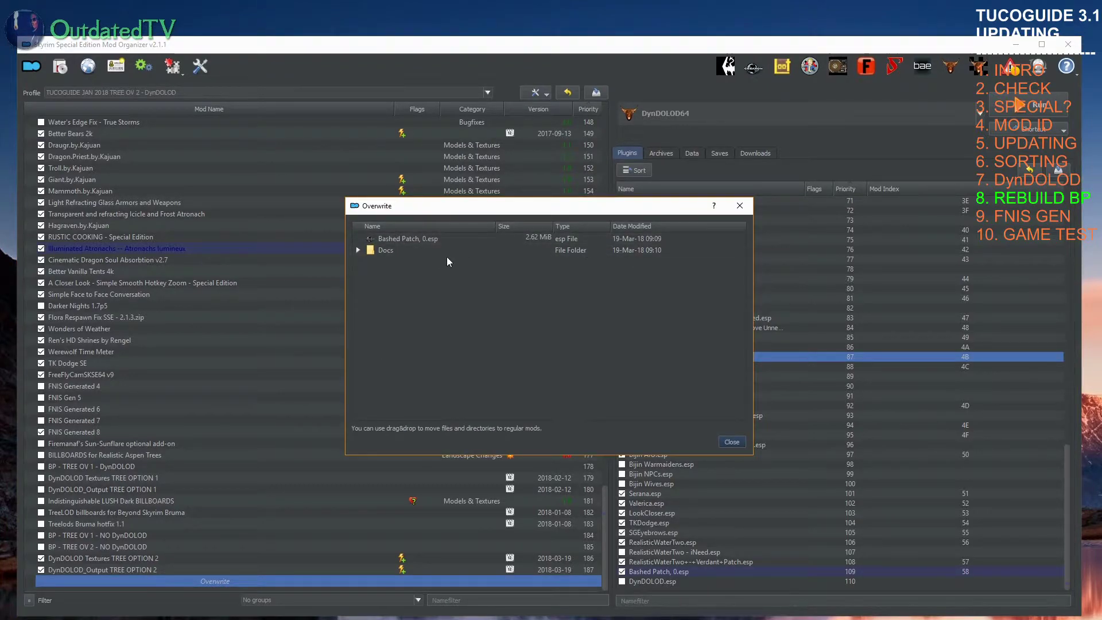
left_click(732, 442)
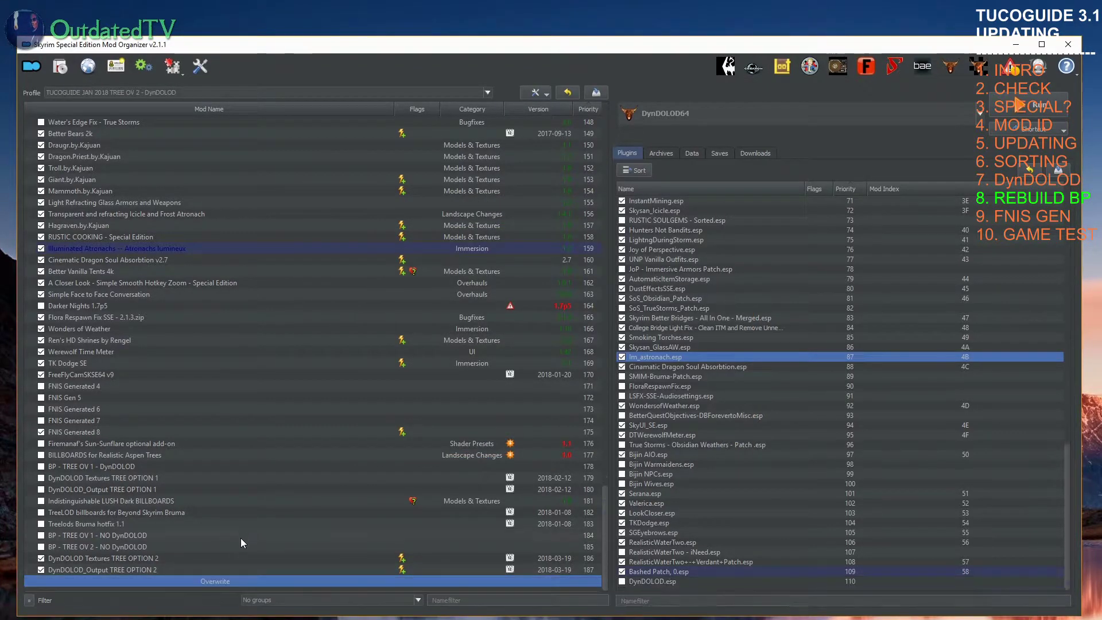
right_click(220, 584)
left_click(242, 588)
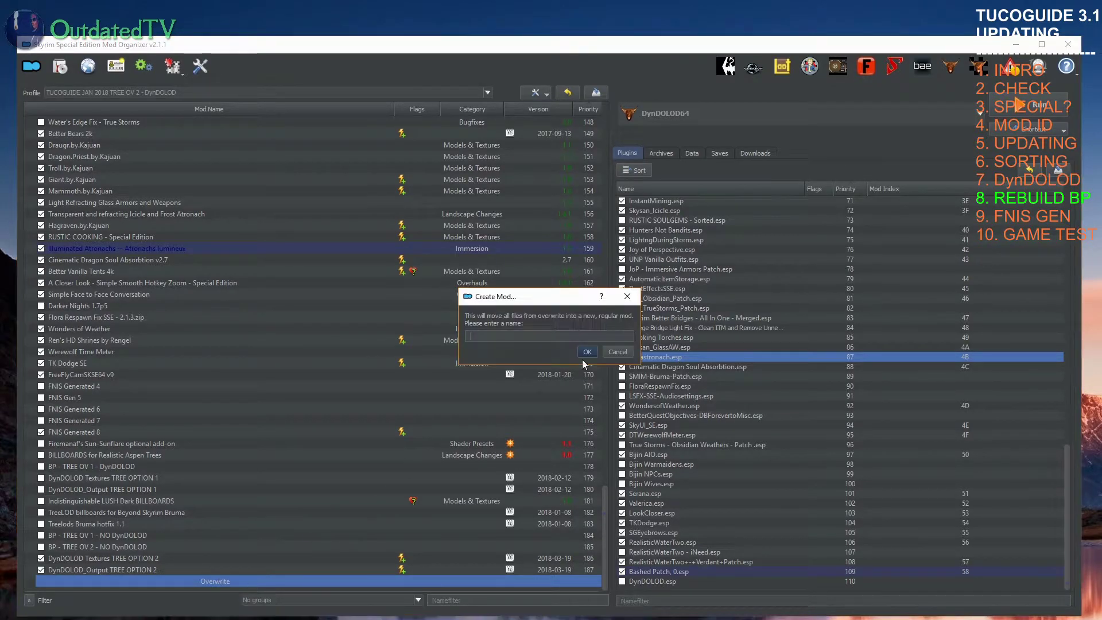
type("BP - TREE OV 2 - DynDOLOD")
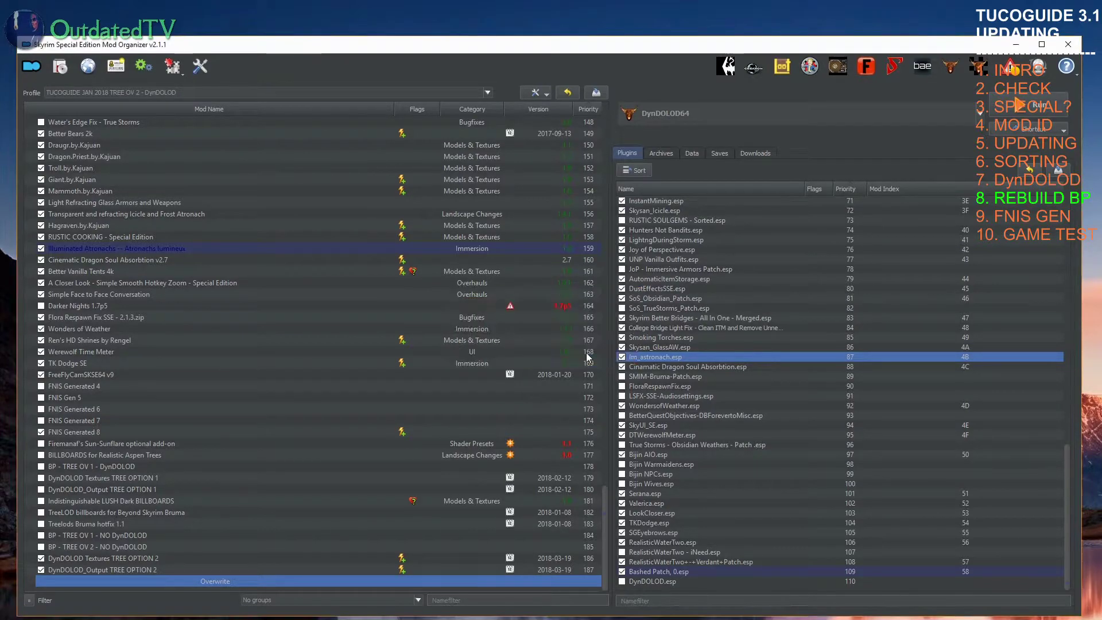
left_click(586, 353)
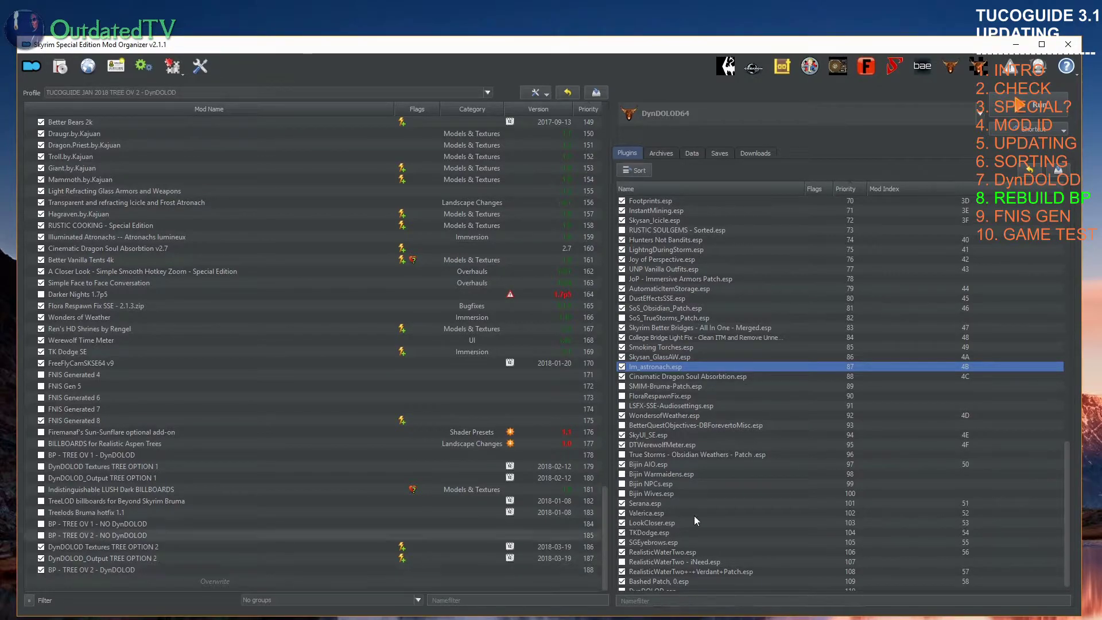
Step: Enable the DynDOLOD.esp and DynDOLOD.esm plugins again
scroll(694, 505, "down", 1)
left_click(622, 582)
left_click_drag(1065, 554, 1066, 301)
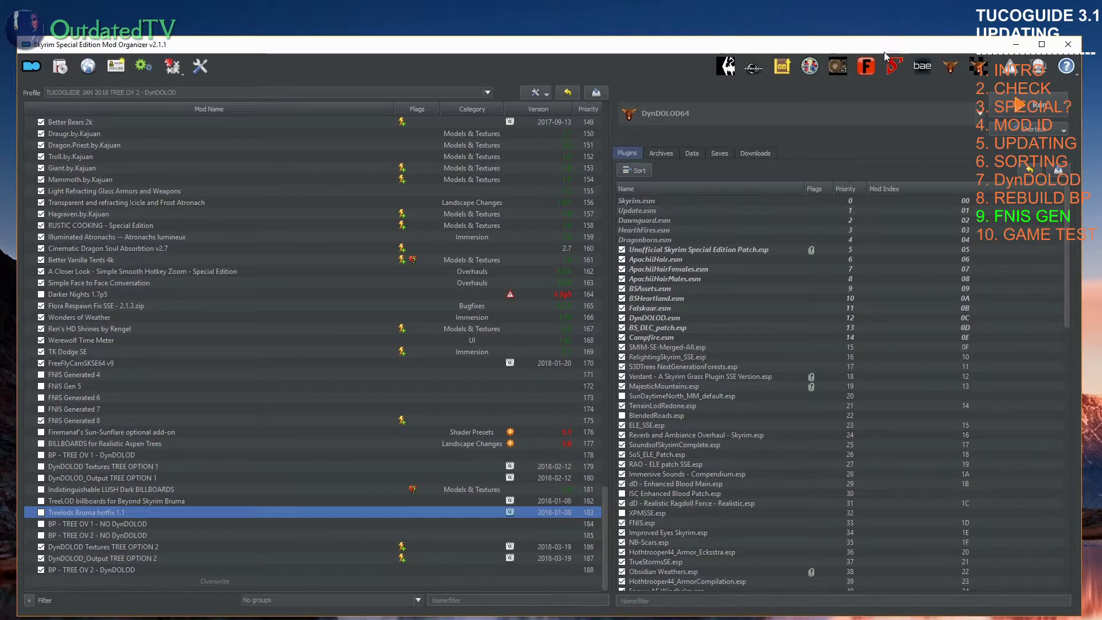
Step: Launch FNIS, update its behavior files and run the consistence check, then exit and permanently decline the desktop shortcut
left_click(865, 69)
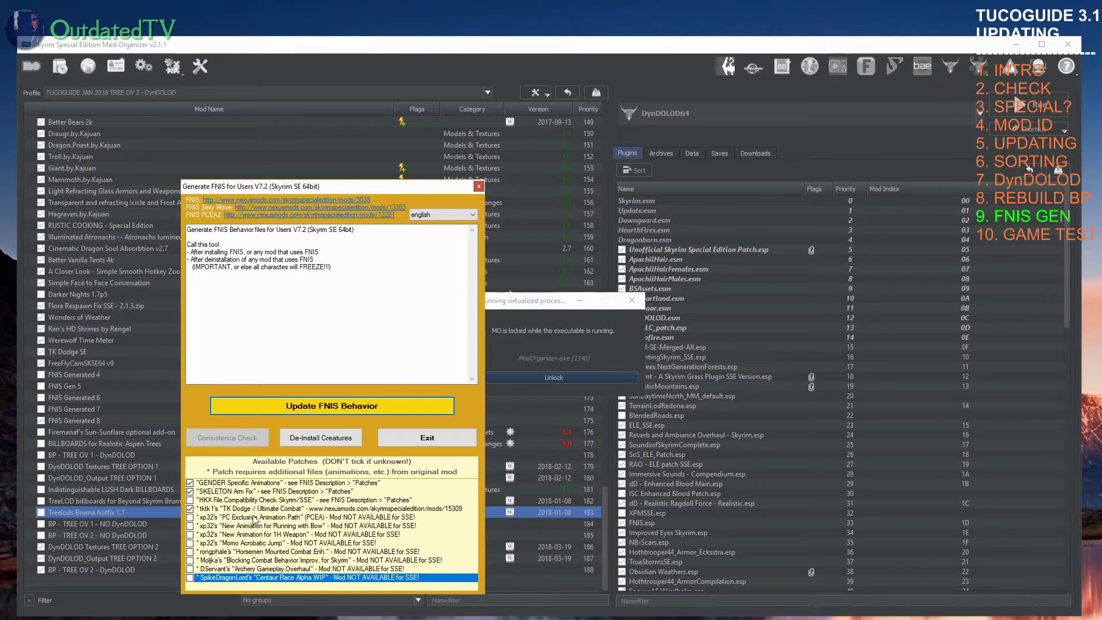
left_click(344, 405)
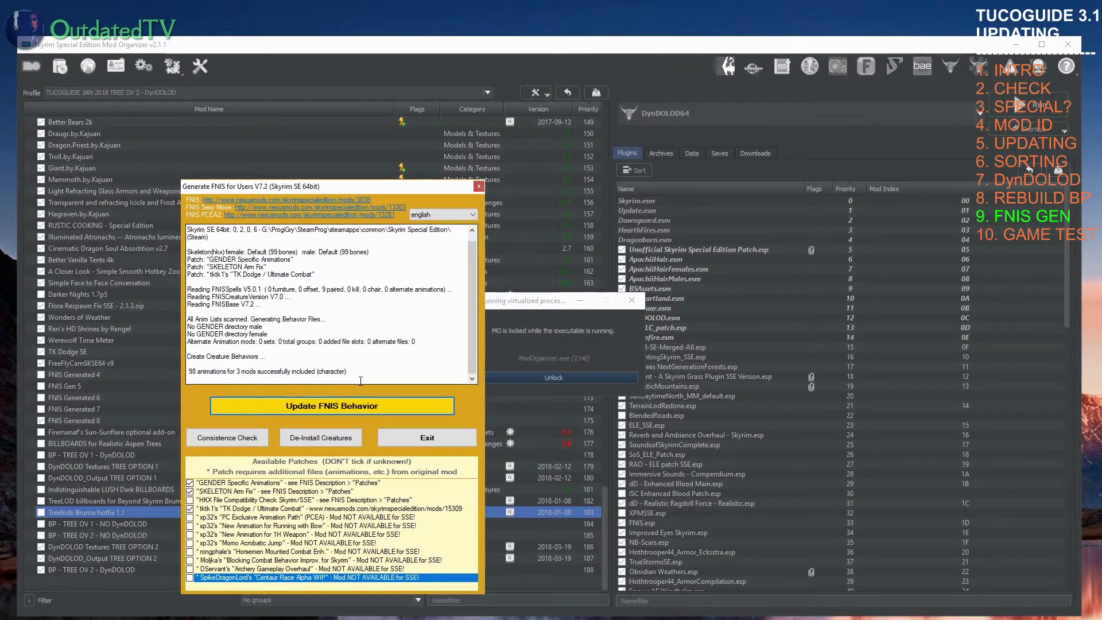
left_click(242, 439)
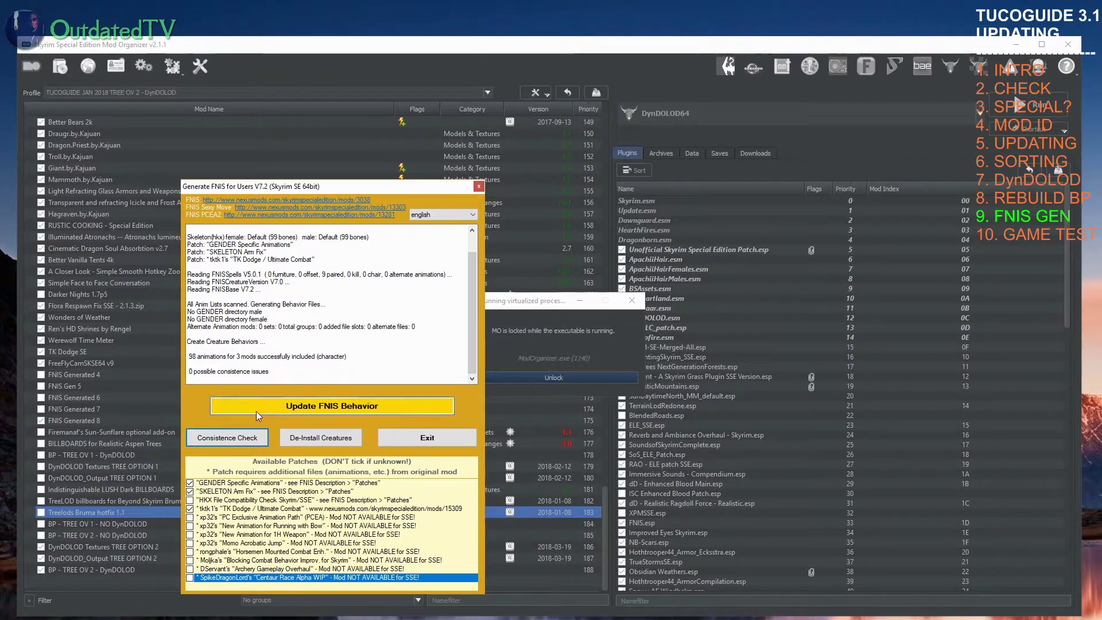
left_click(415, 439)
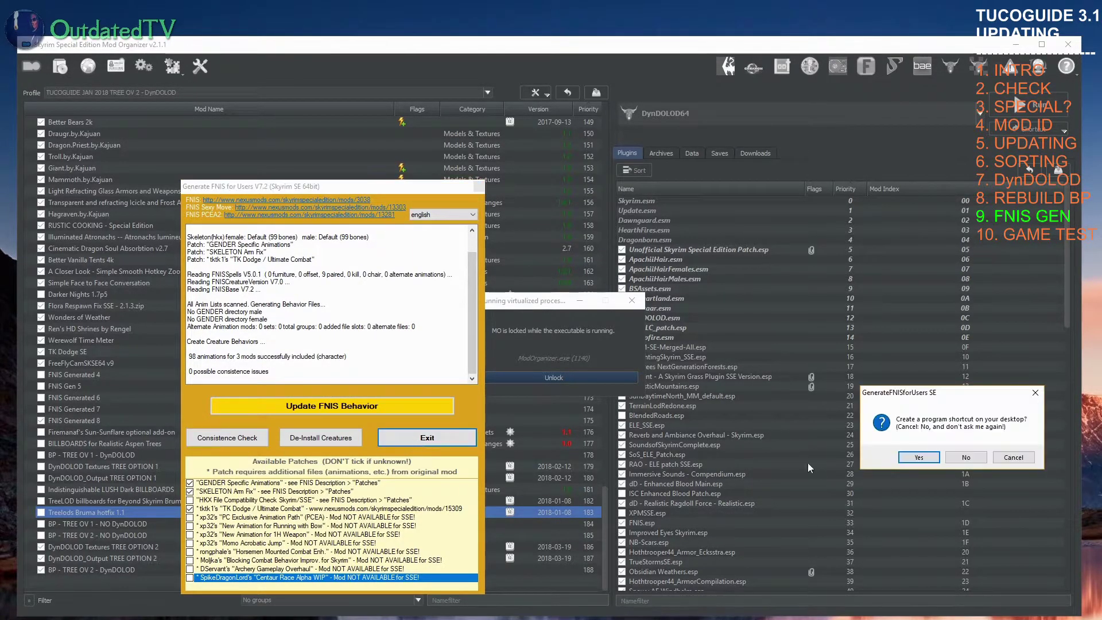
left_click(1013, 457)
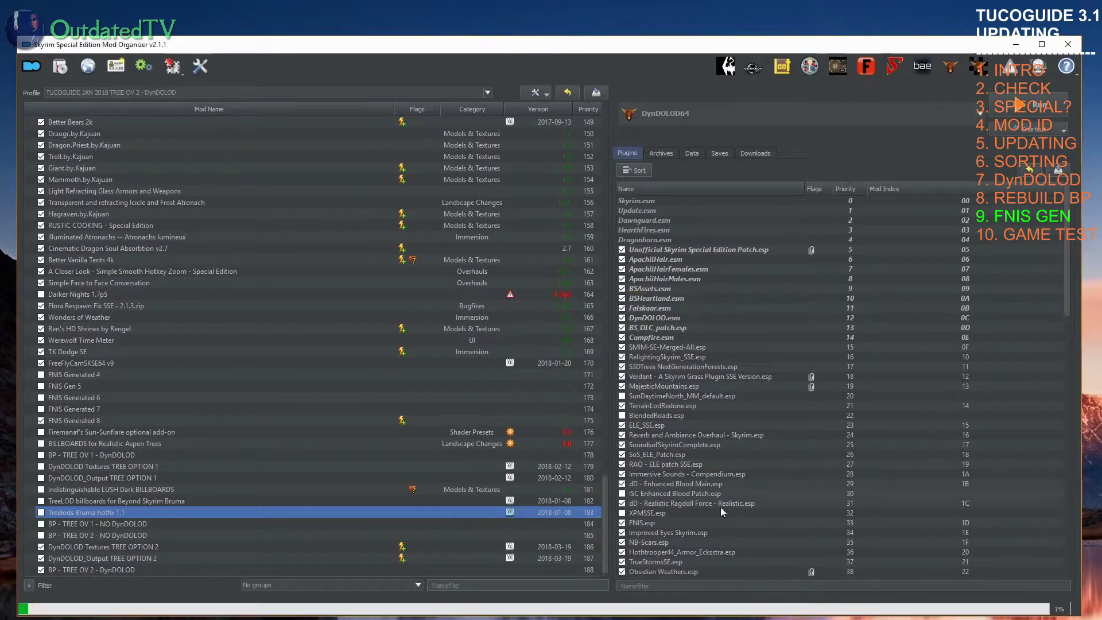
Step: Check the Overwrite contents and move them into a new mod named FNIS Generated 9
double_click(218, 583)
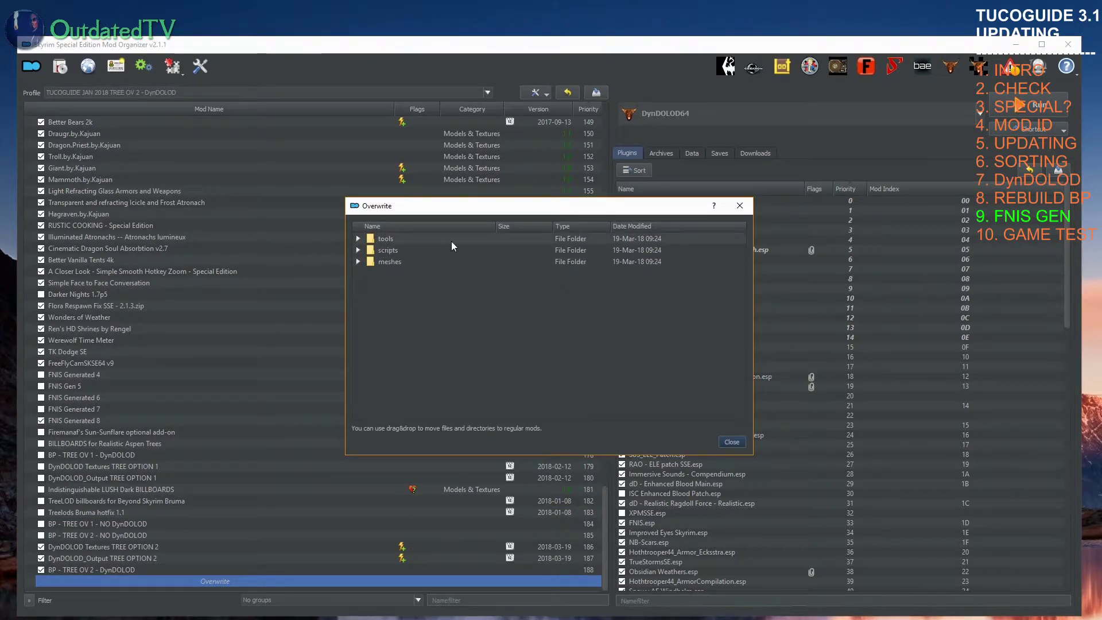
left_click(740, 205)
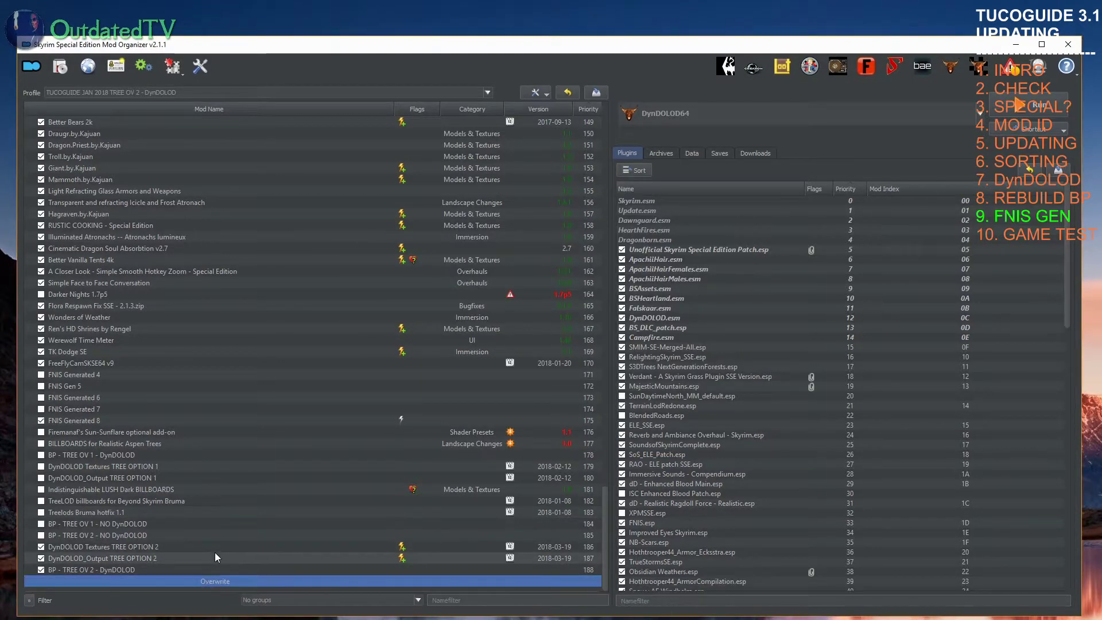
right_click(204, 581)
left_click(229, 593)
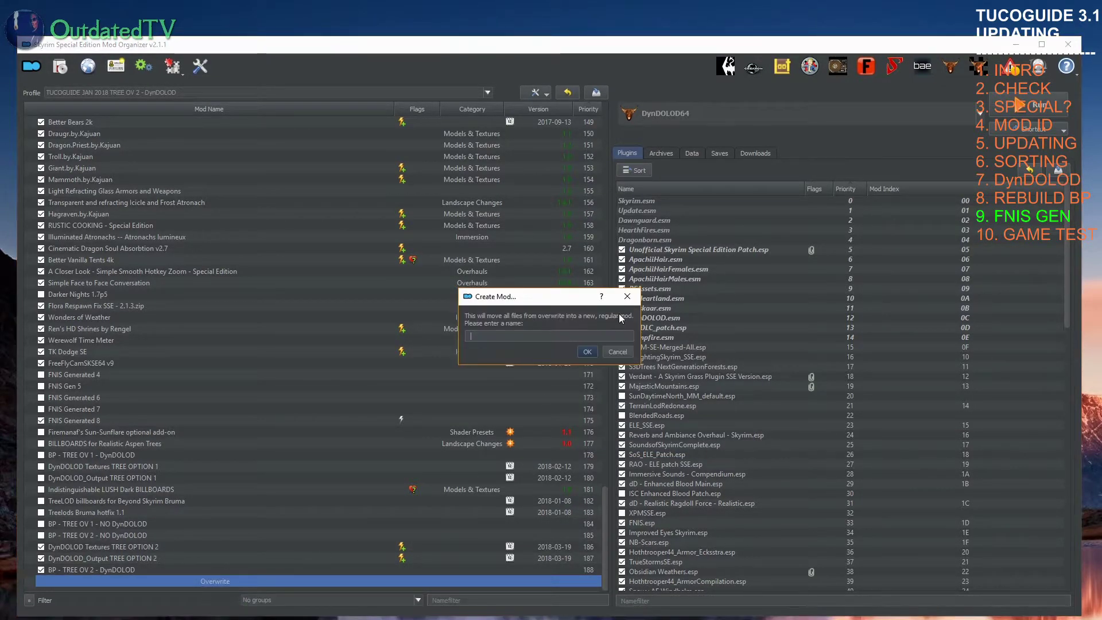
type("FNIS Generated 9")
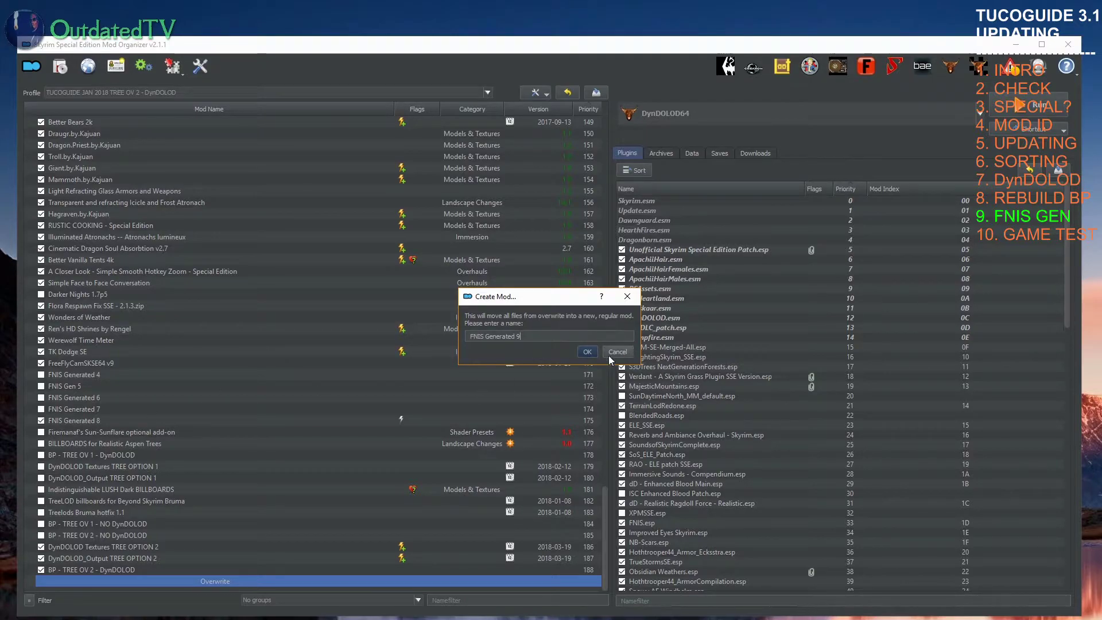
left_click(588, 352)
Step: Place FNIS Generated 9 directly below FNIS Generated 8, disabling version 8 and enabling version 9
left_click_drag(85, 572, 118, 414)
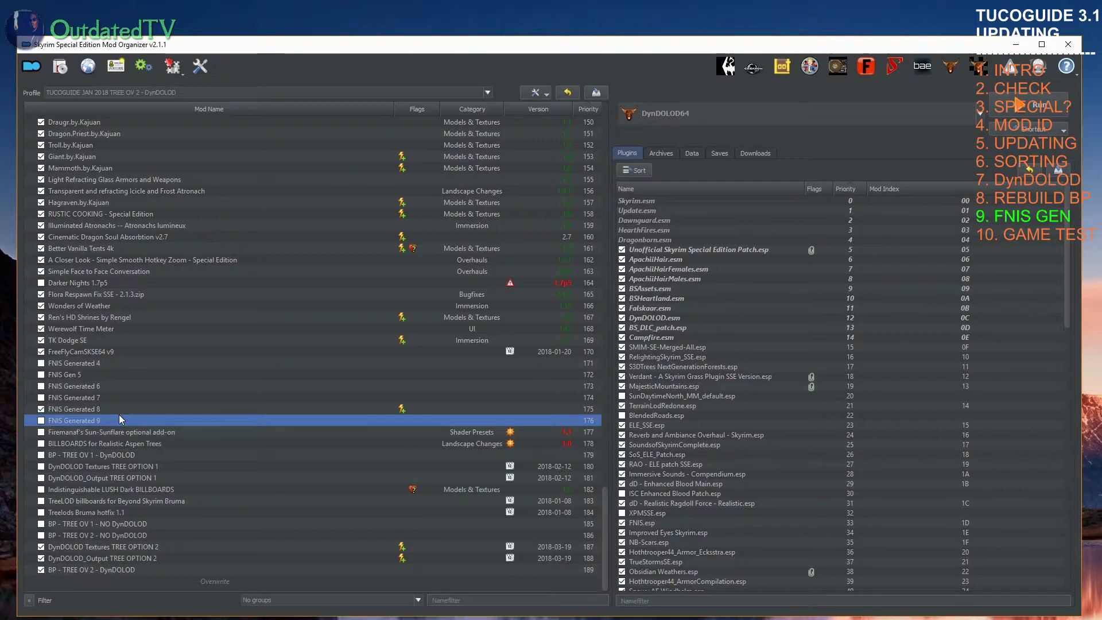
left_click(41, 409)
left_click(41, 420)
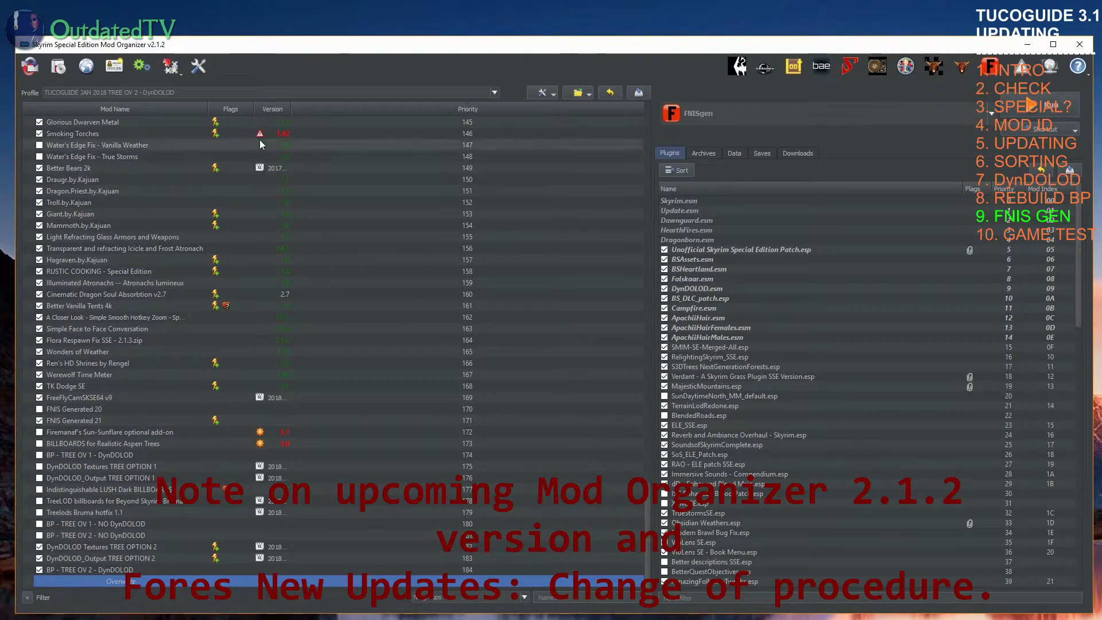
Step: In Mod Organizer 2.1.2, widen the Mod Name column and inspect the contents of Overwrite
left_click_drag(207, 109, 371, 109)
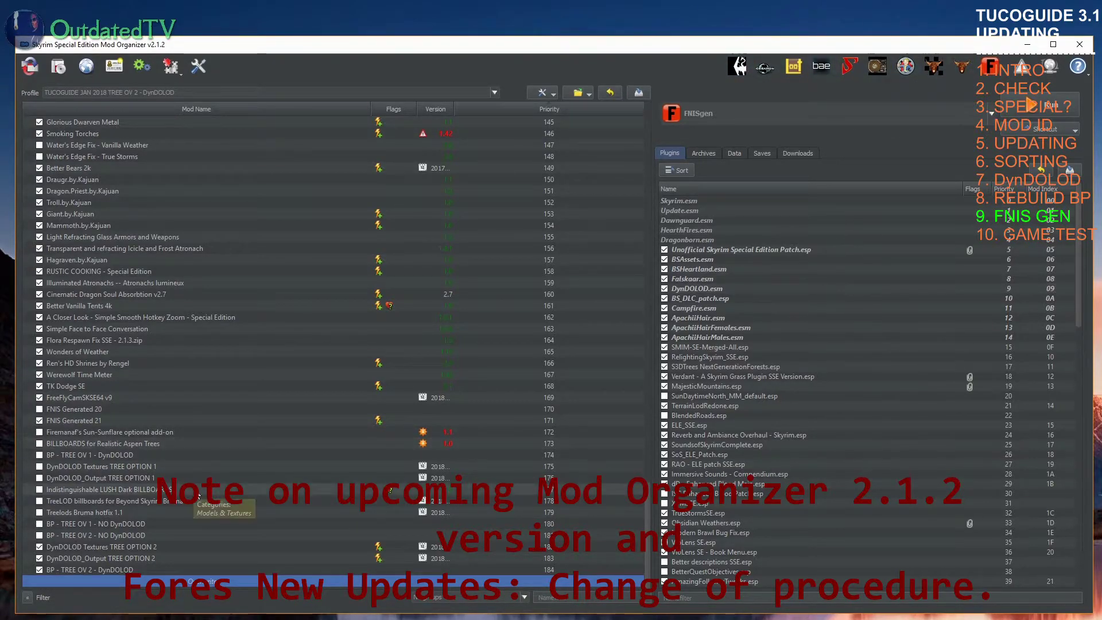
scroll(212, 471, "up", 1)
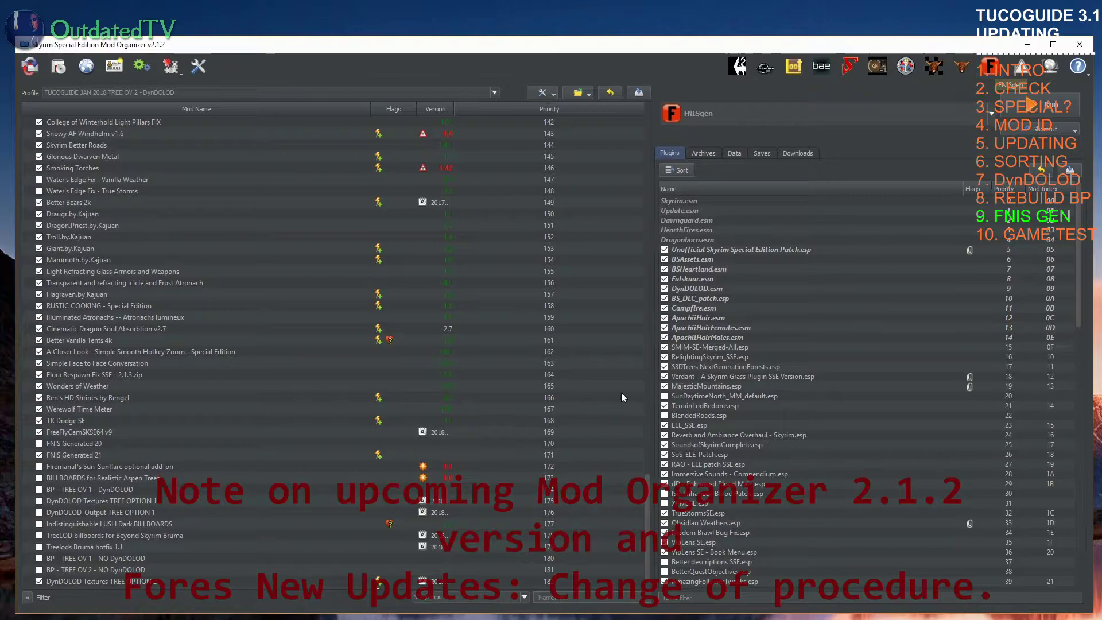
scroll(387, 514, "down", 1)
double_click(205, 586)
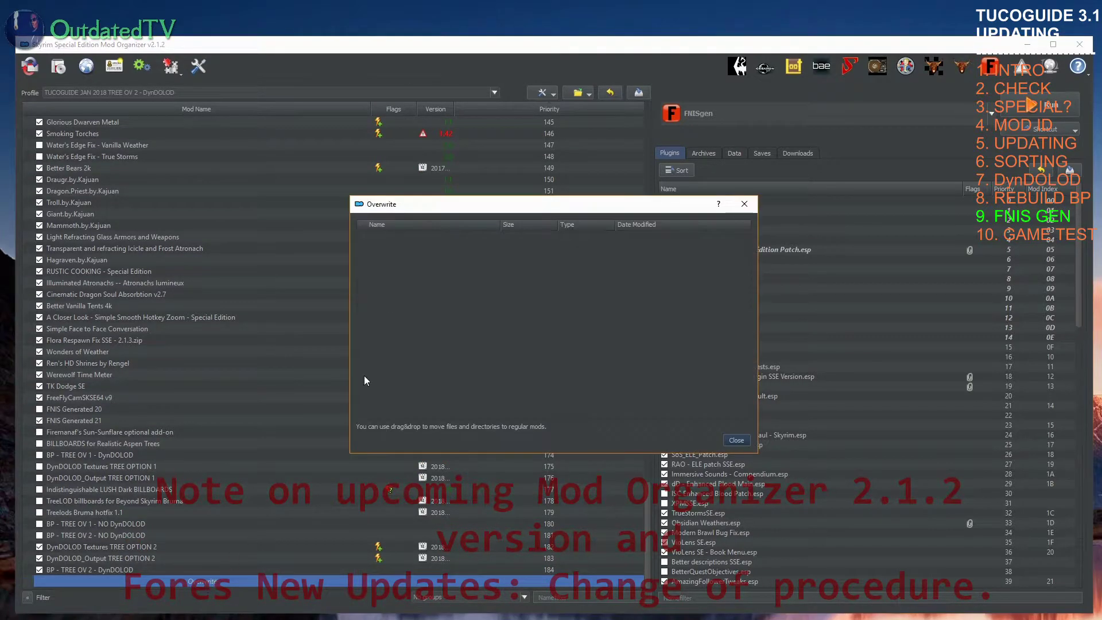
left_click(737, 440)
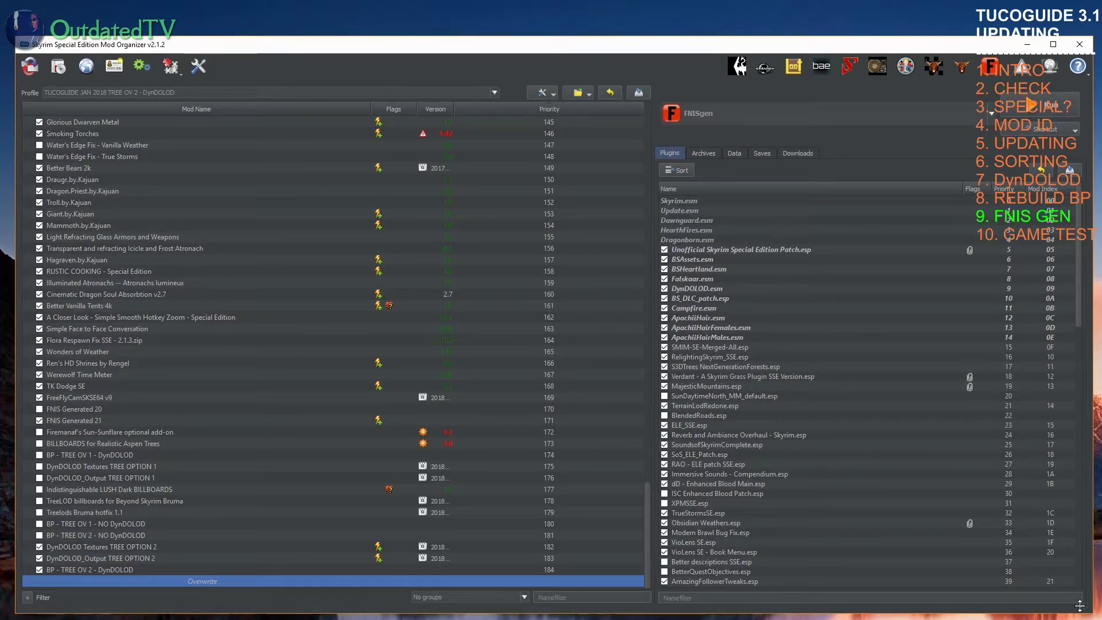
Step: Run the FNISgen executable and update the FNIS behavior files
left_click(1038, 105)
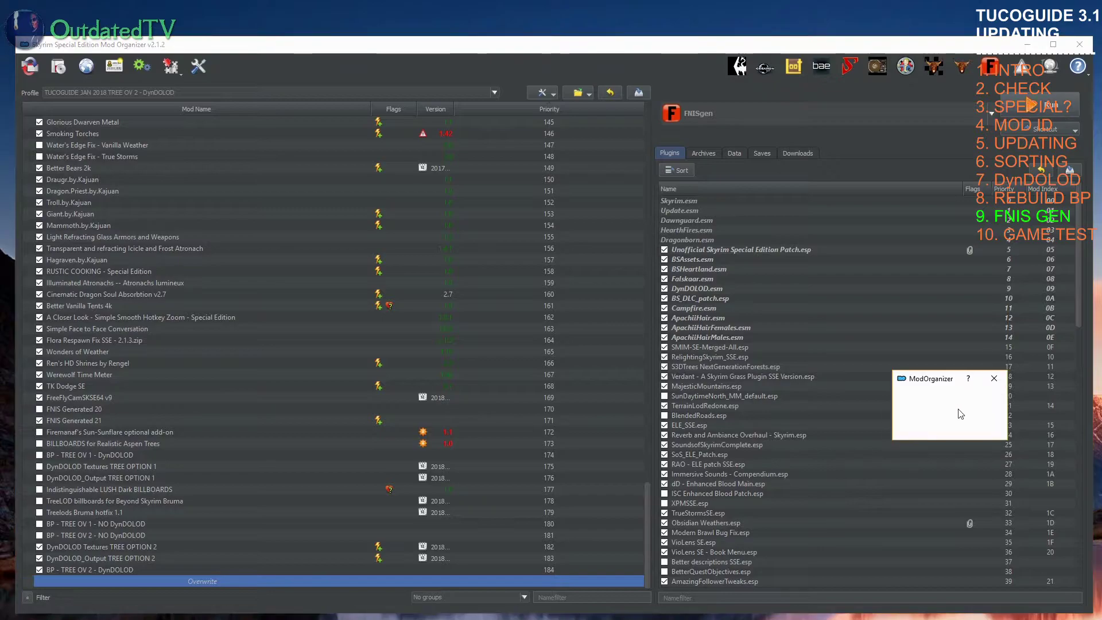
left_click(67, 334)
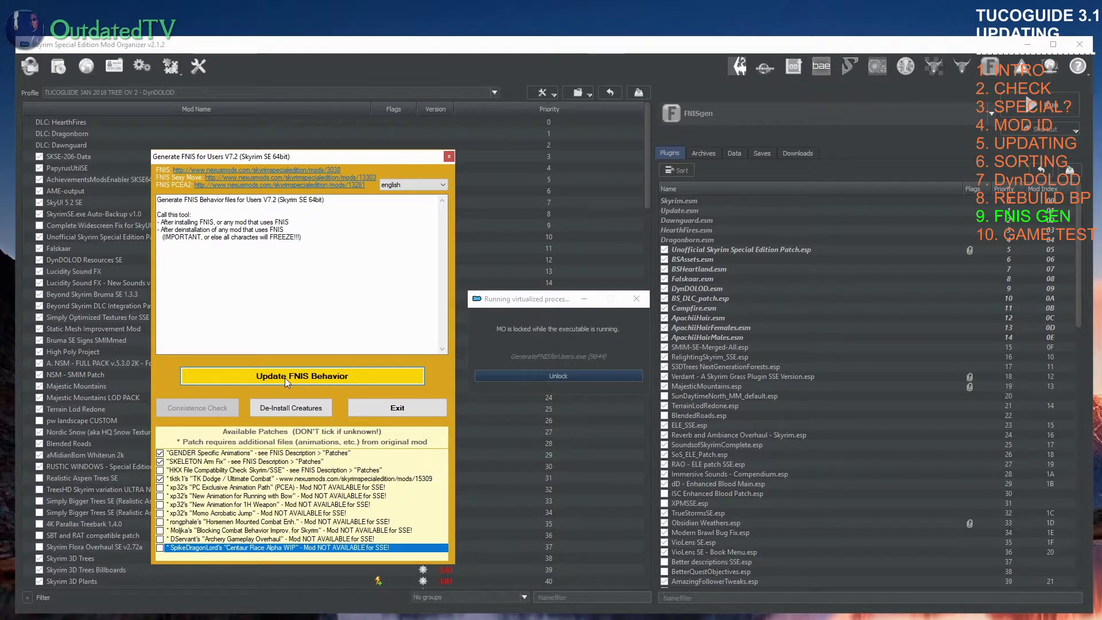
left_click(288, 383)
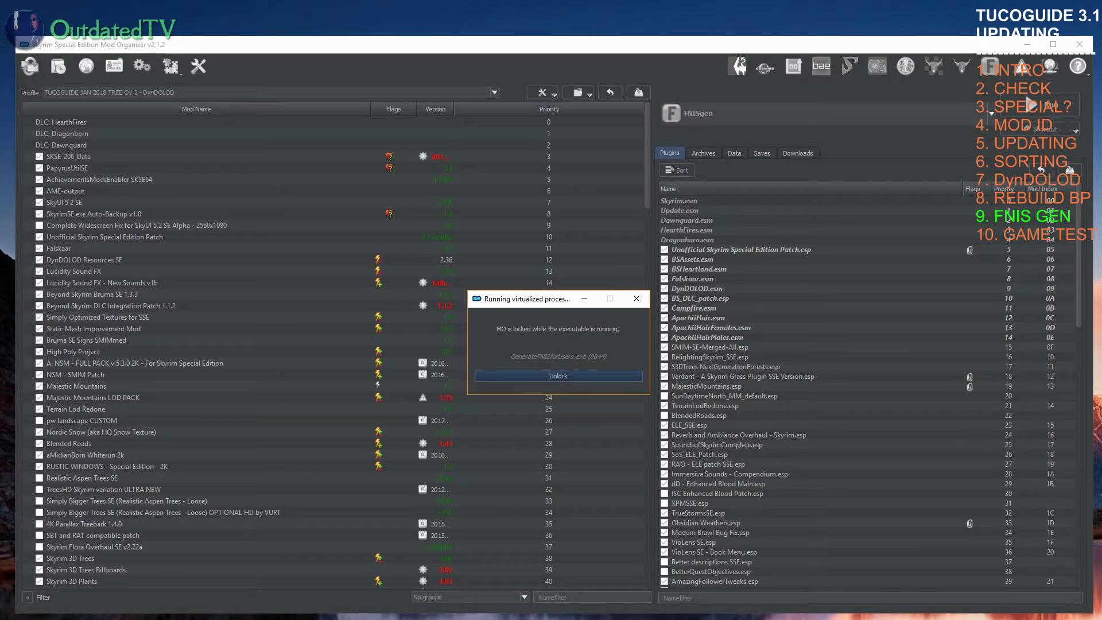
key("alt+Tab")
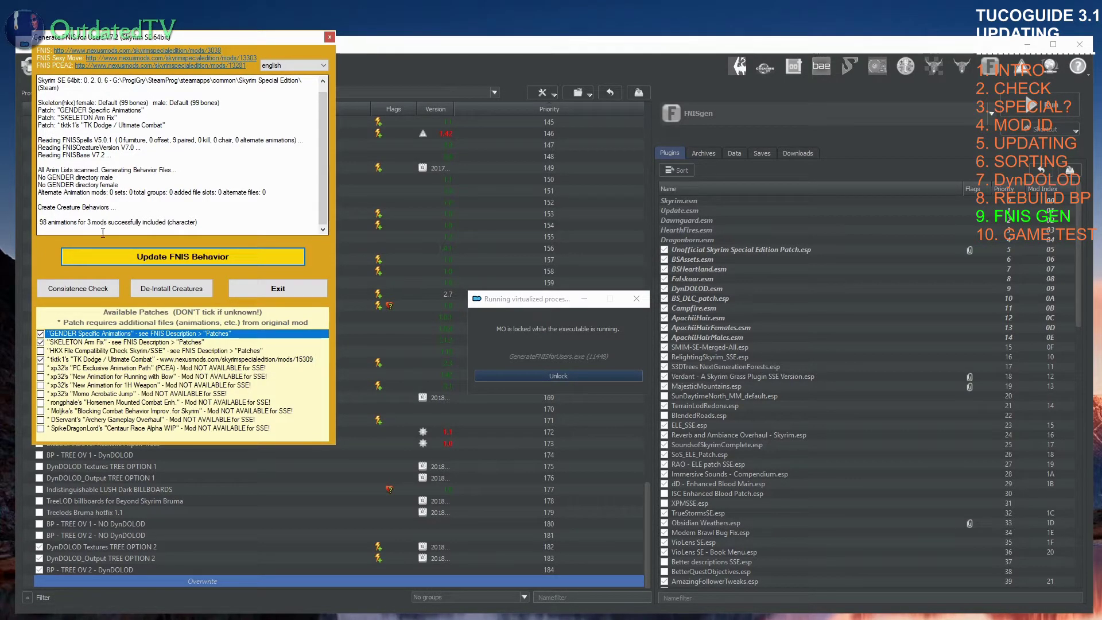
Step: Run the FNIS consistence check, exit the generator and inspect Overwrite for newly generated files
left_click(78, 288)
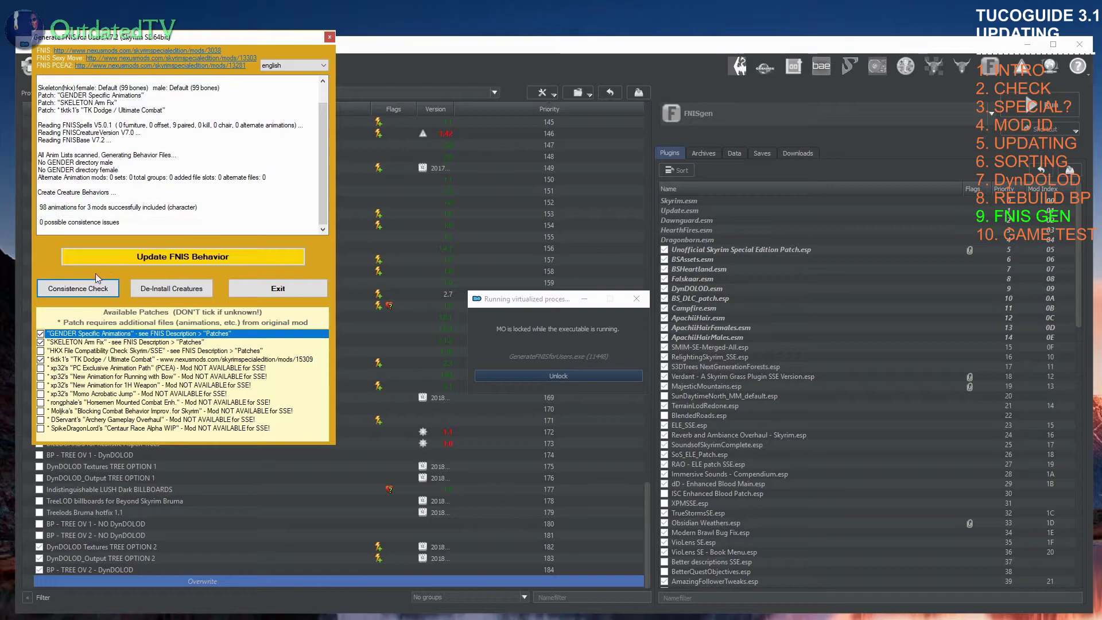
left_click(278, 288)
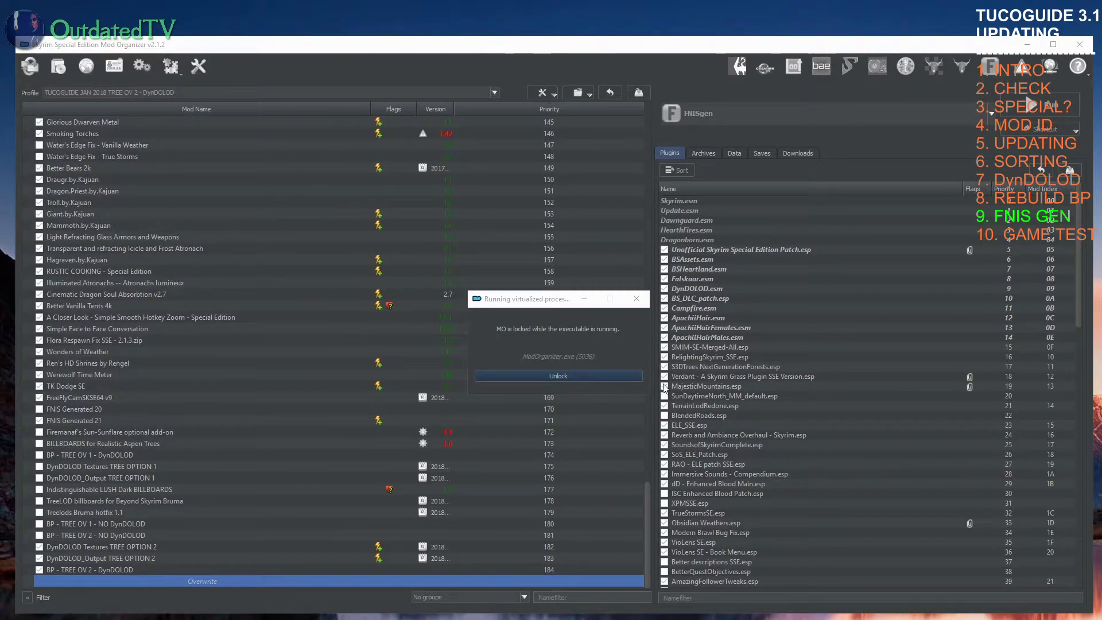
double_click(214, 581)
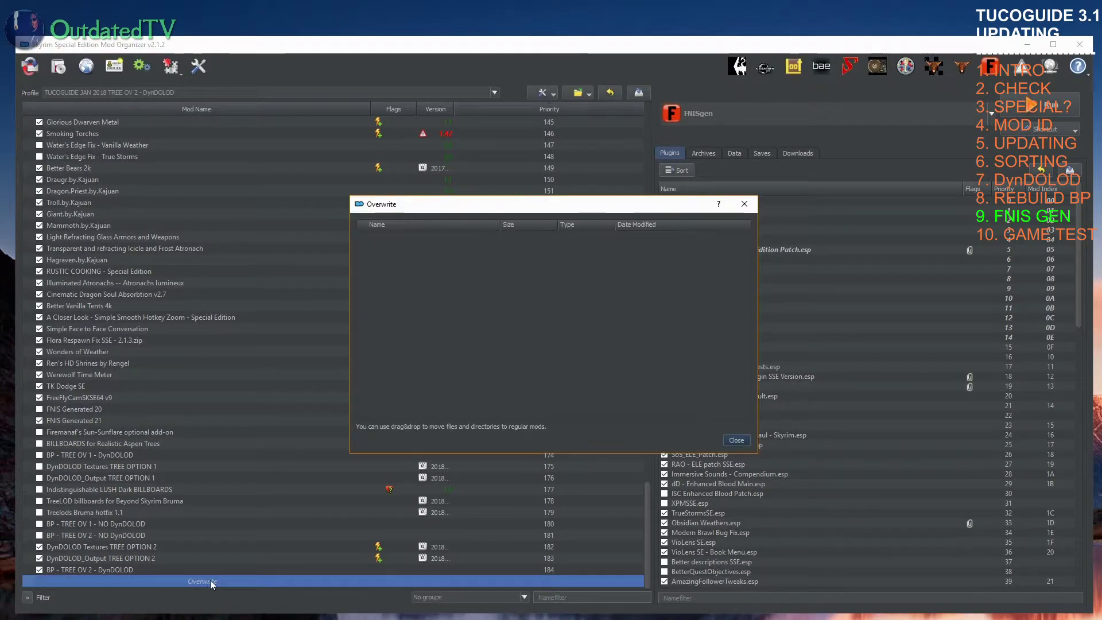
left_click(737, 440)
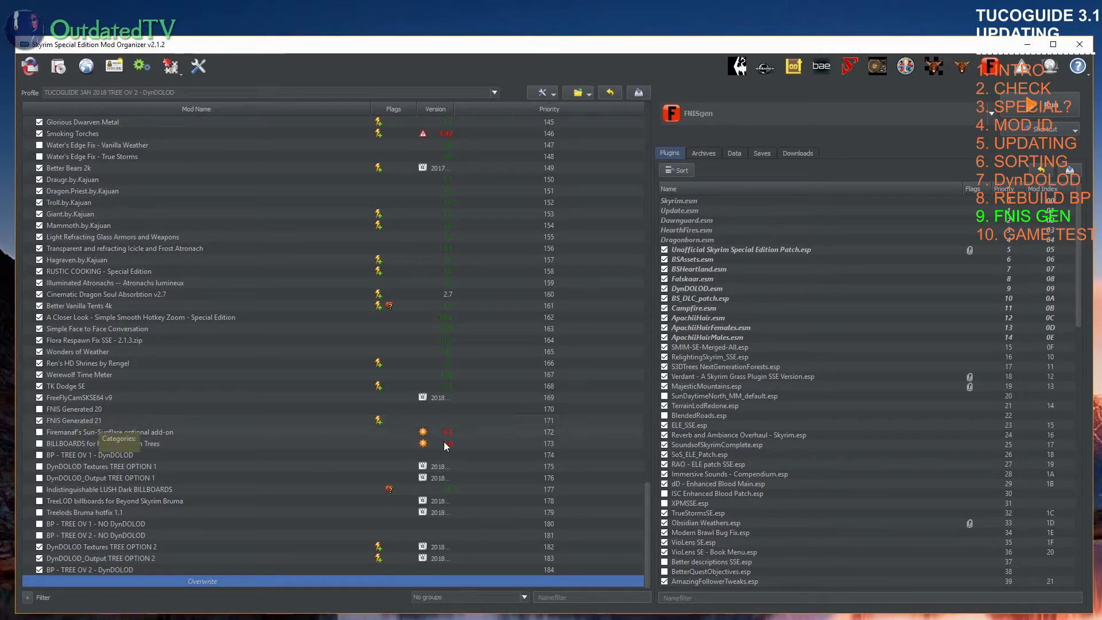
Step: Recheck the contents of Overwrite in Mod Organizer 2.1.2, and review the mod and plugin lists in version 2.1.1
double_click(212, 580)
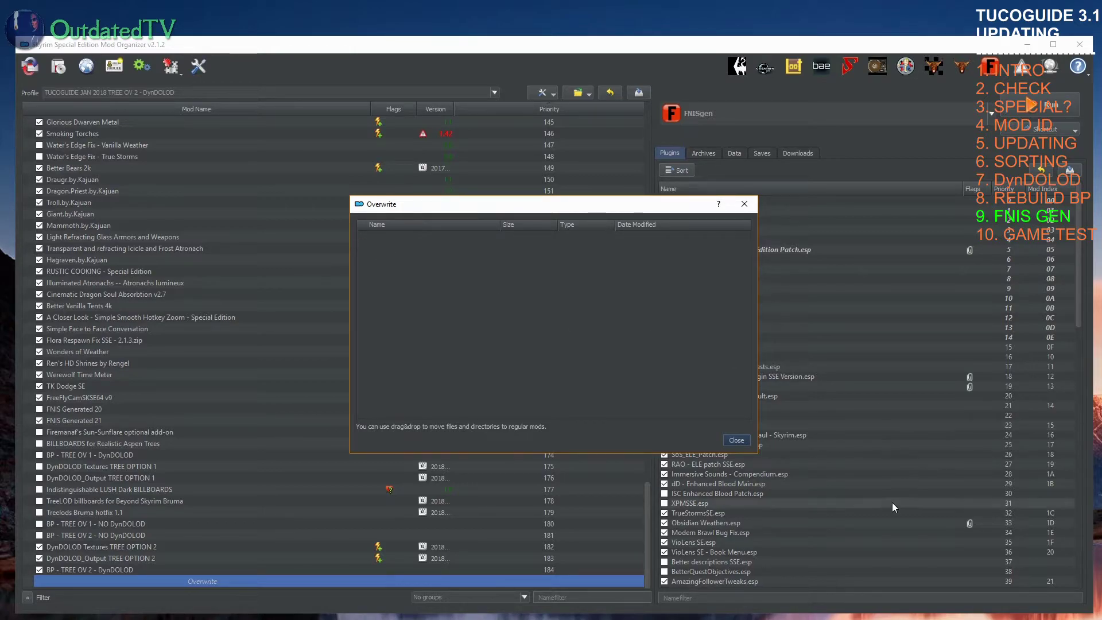
left_click(737, 440)
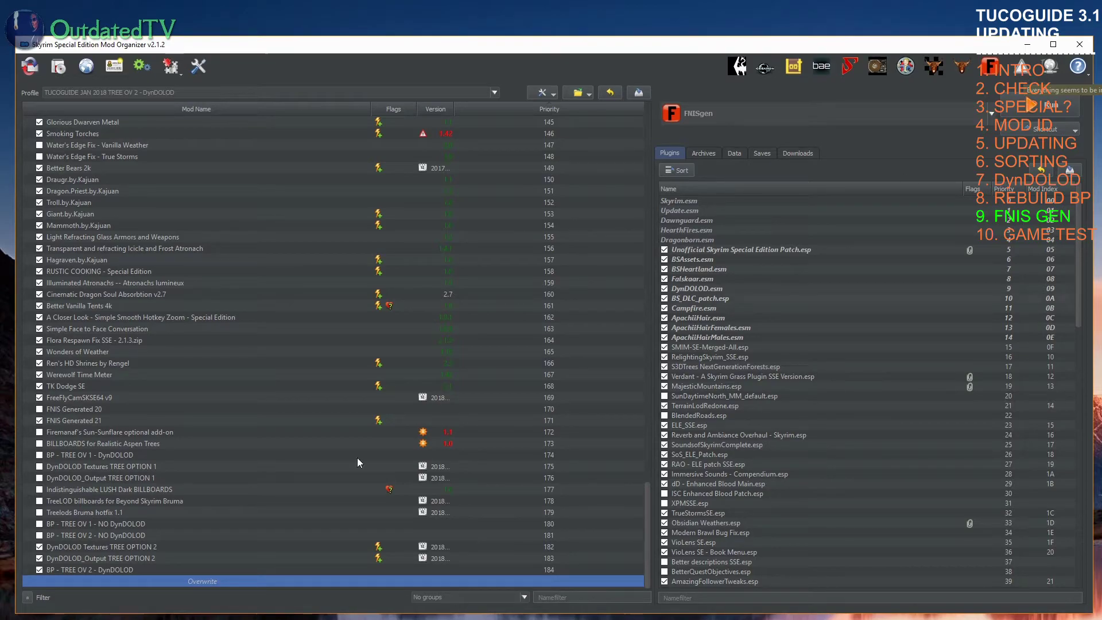
double_click(203, 583)
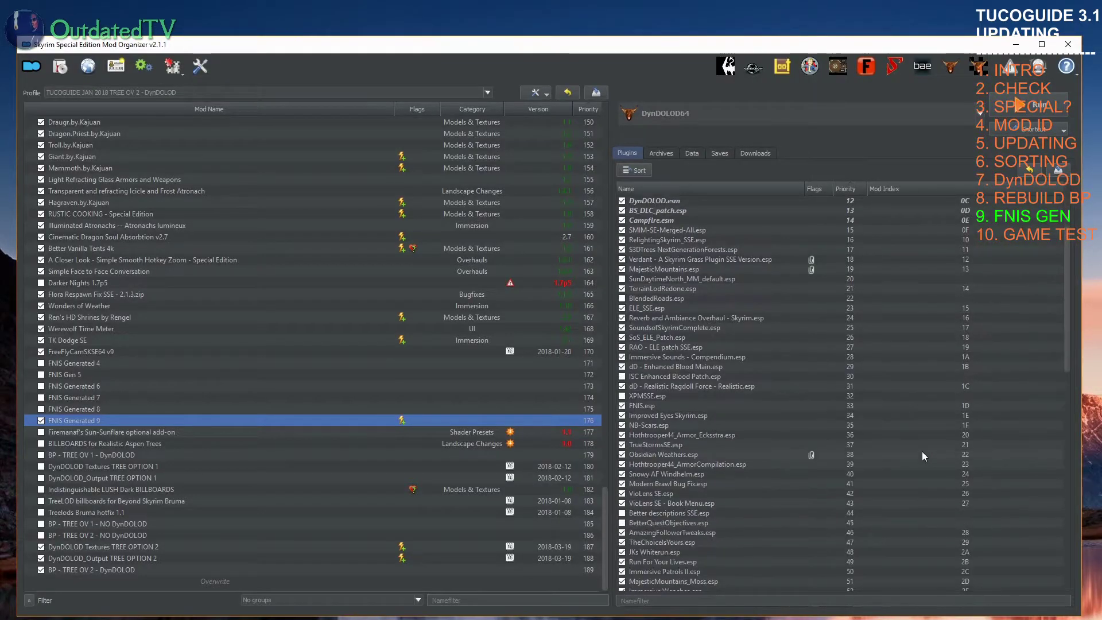
scroll(913, 436, "down", 4)
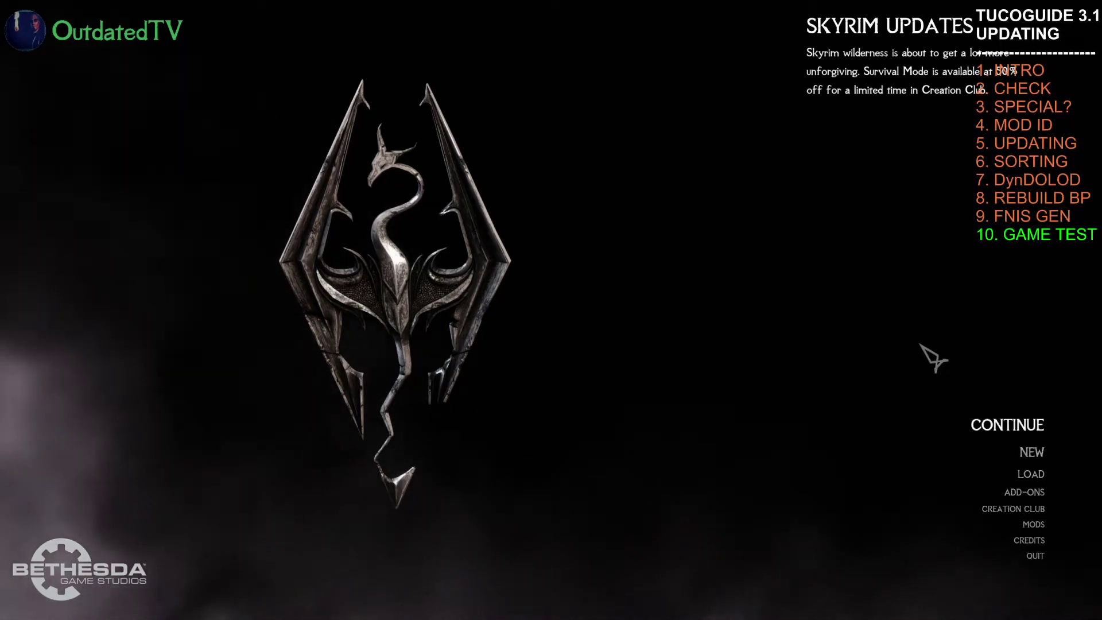
Step: Switch to Skyrim, load save 1930 at Breezehome and accept loading despite the missing plugins
left_click(1042, 476)
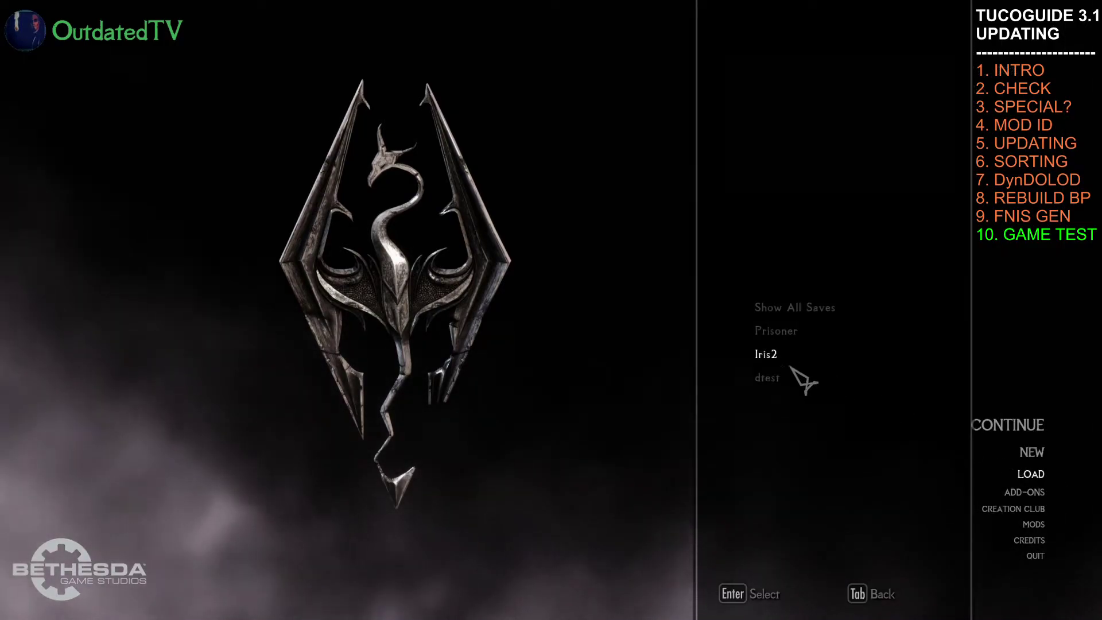
scroll(817, 450, "down", 1)
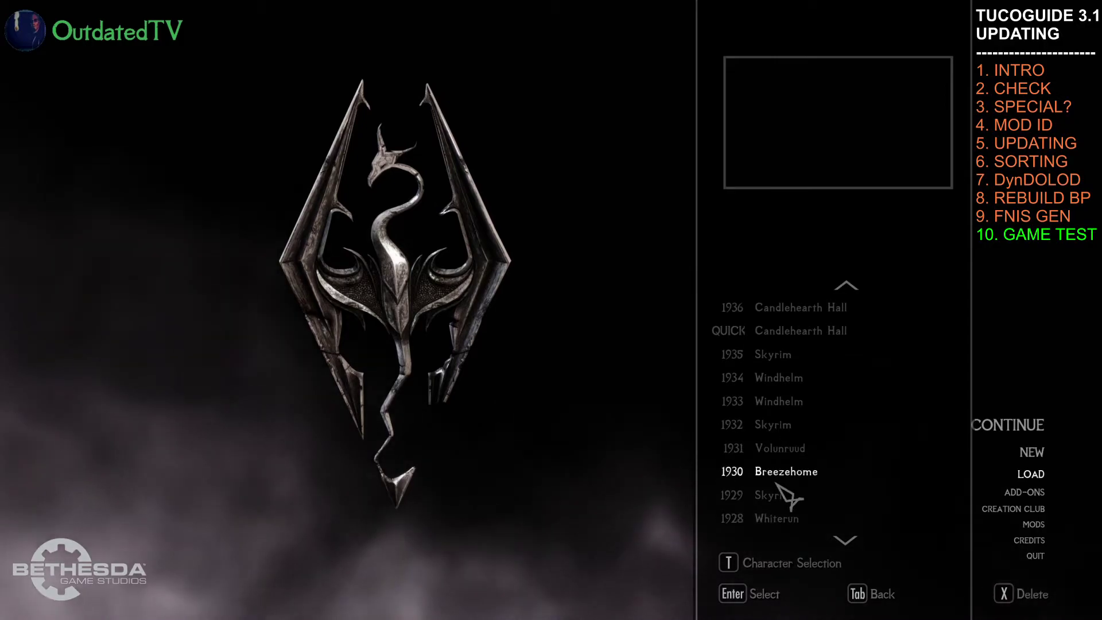
left_click(810, 595)
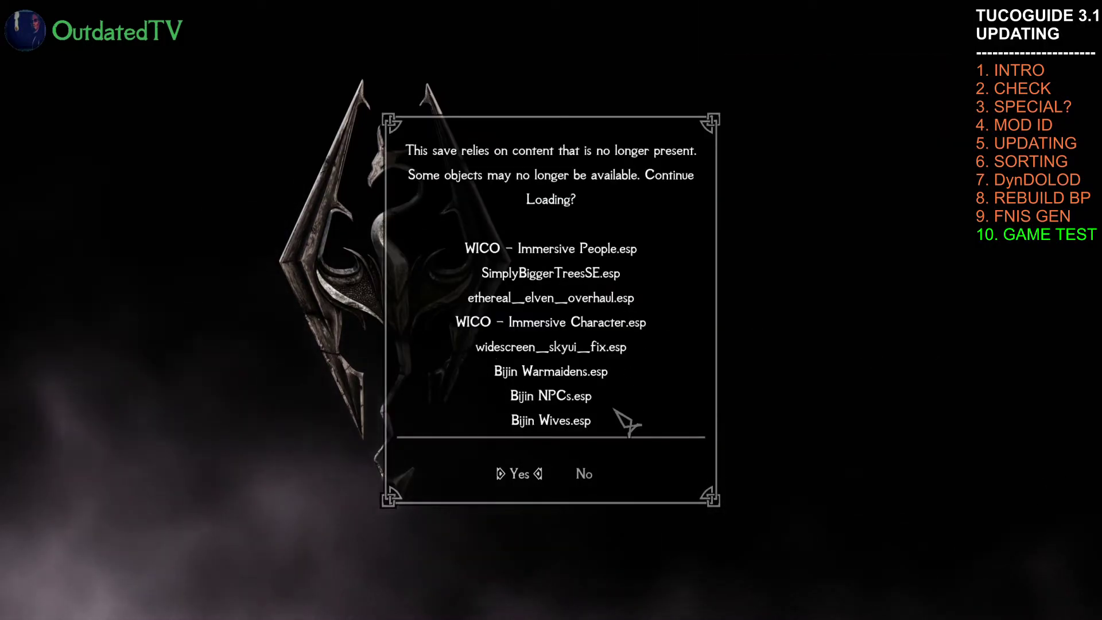
left_click(524, 486)
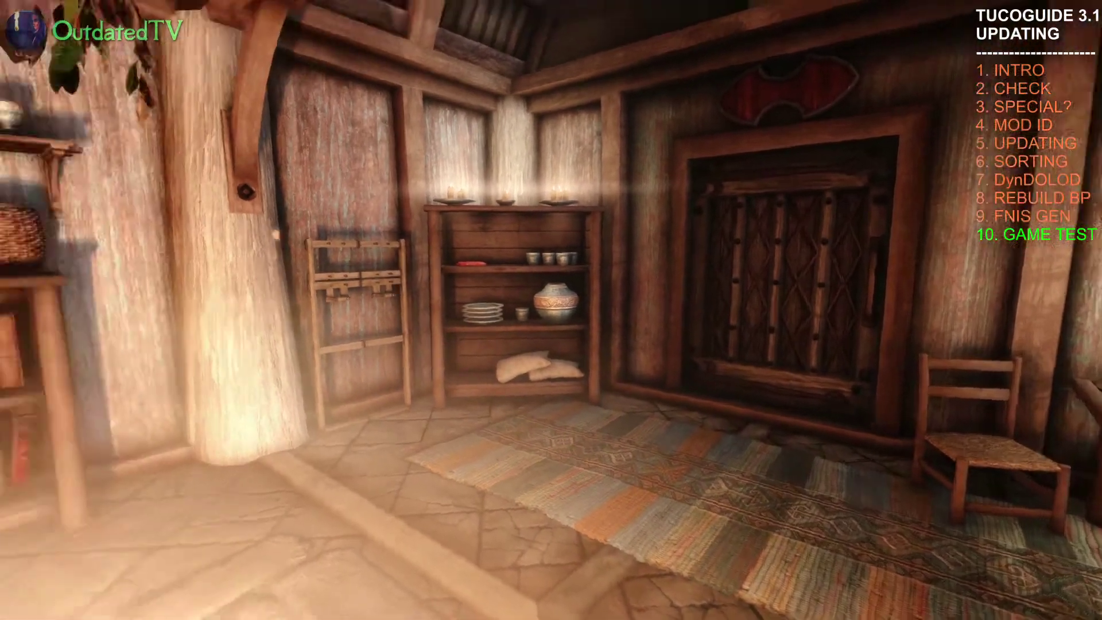
Step: Equip the Glass Dagger from the favorites and test drawing it and toggling the torch inside Breezehome
key("w")
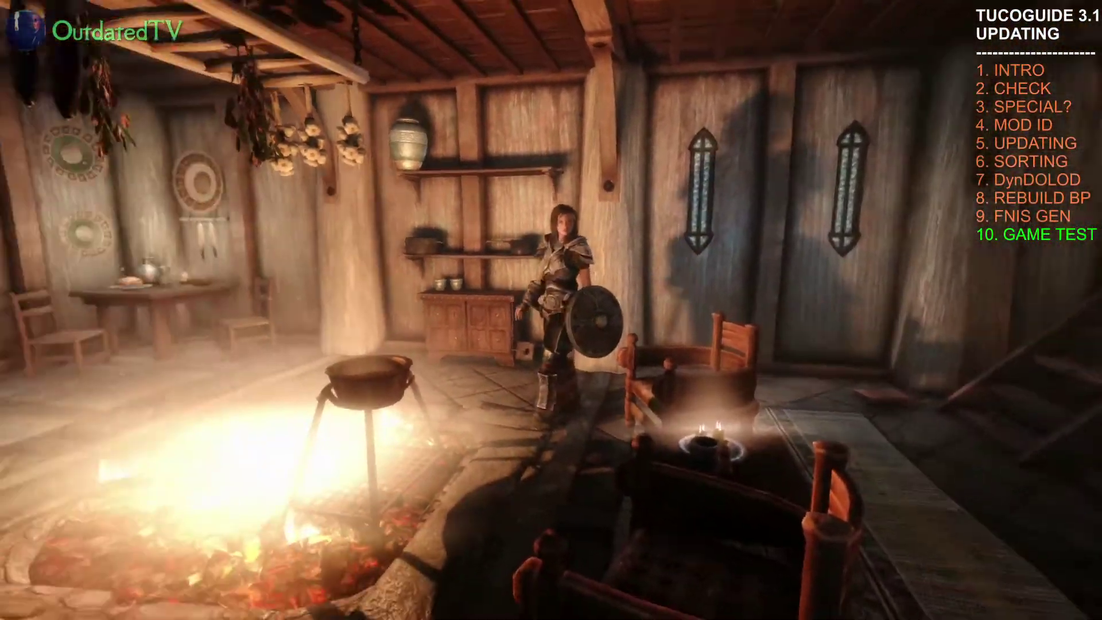
key("r")
key("q")
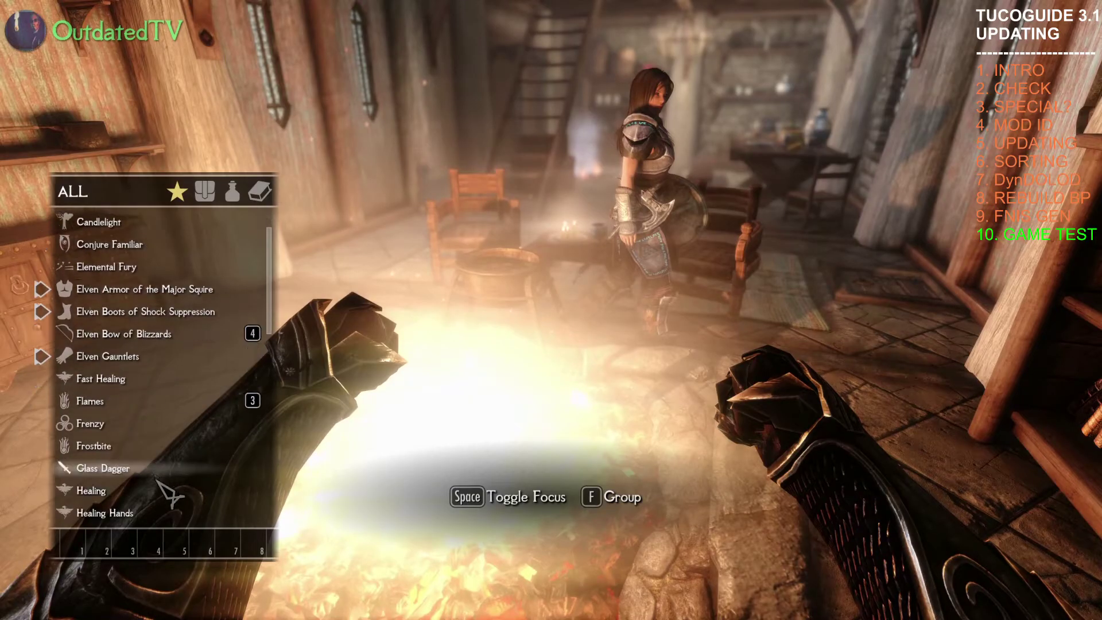
key("q")
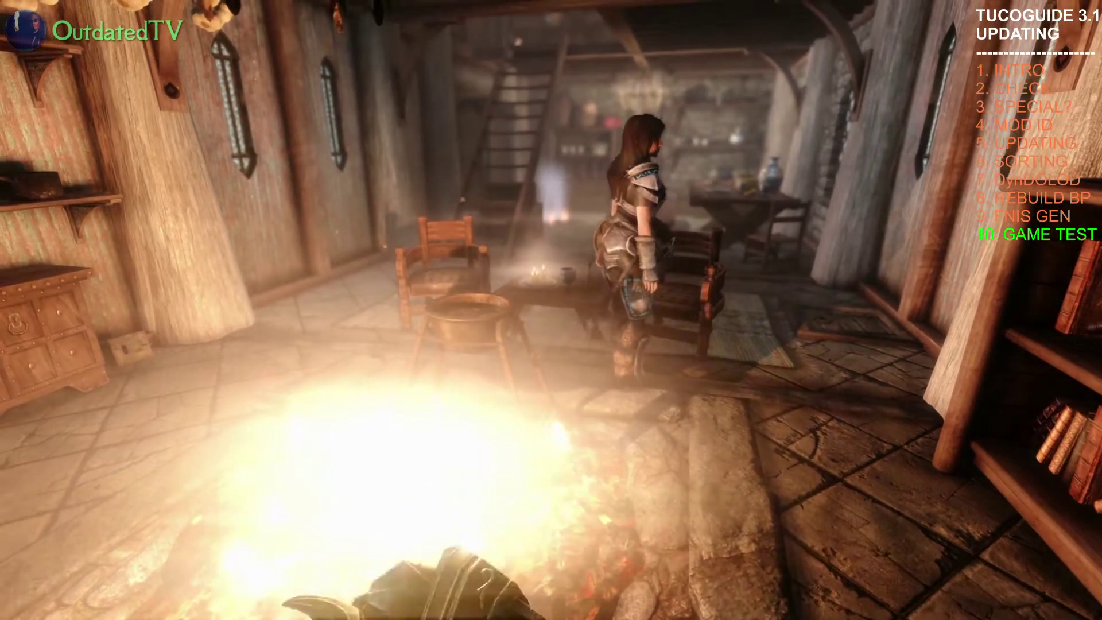
key("r")
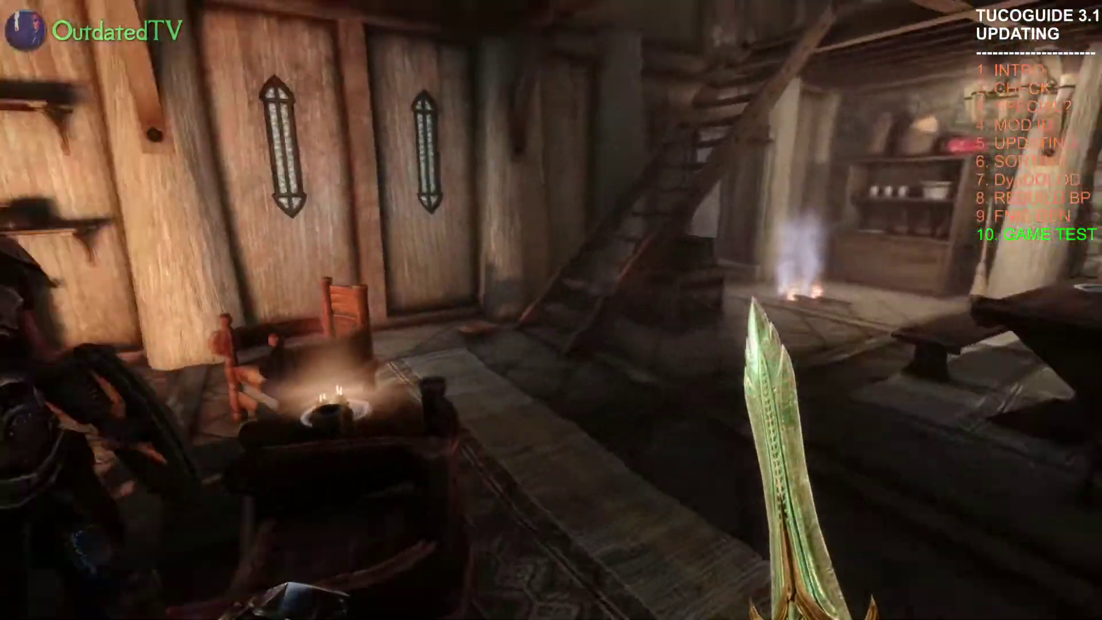
key("1")
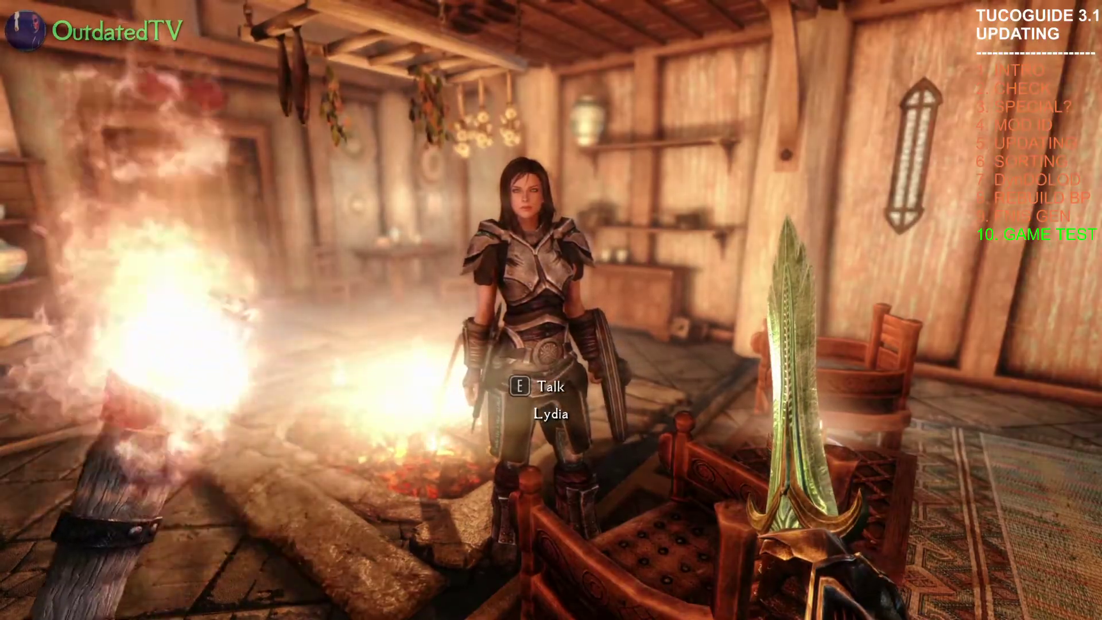
key("1")
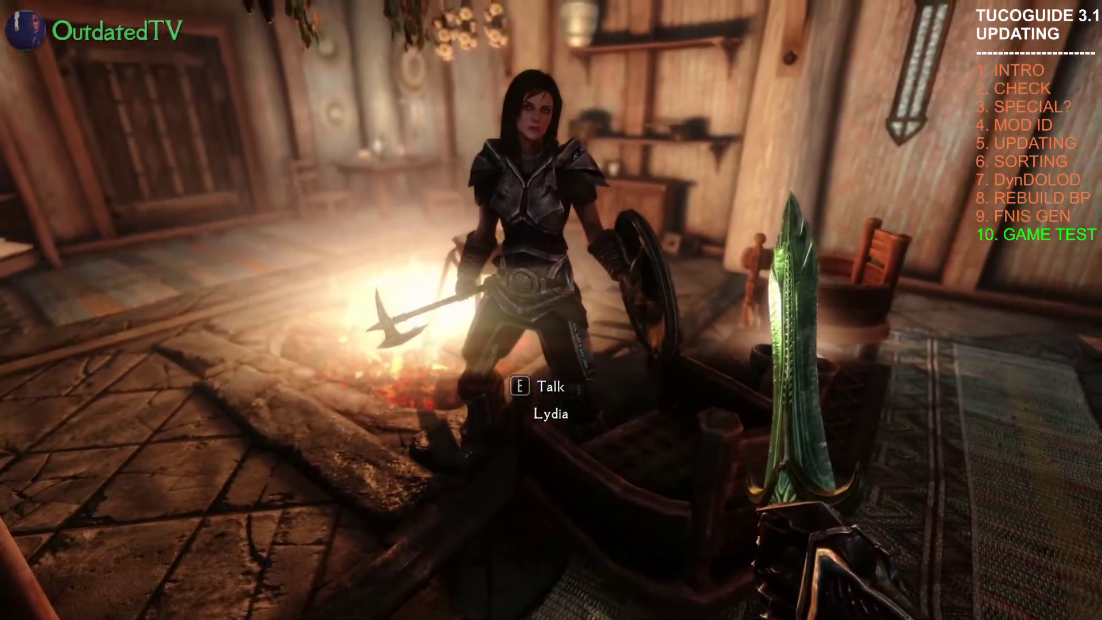
key("w")
key("w")
key("w")
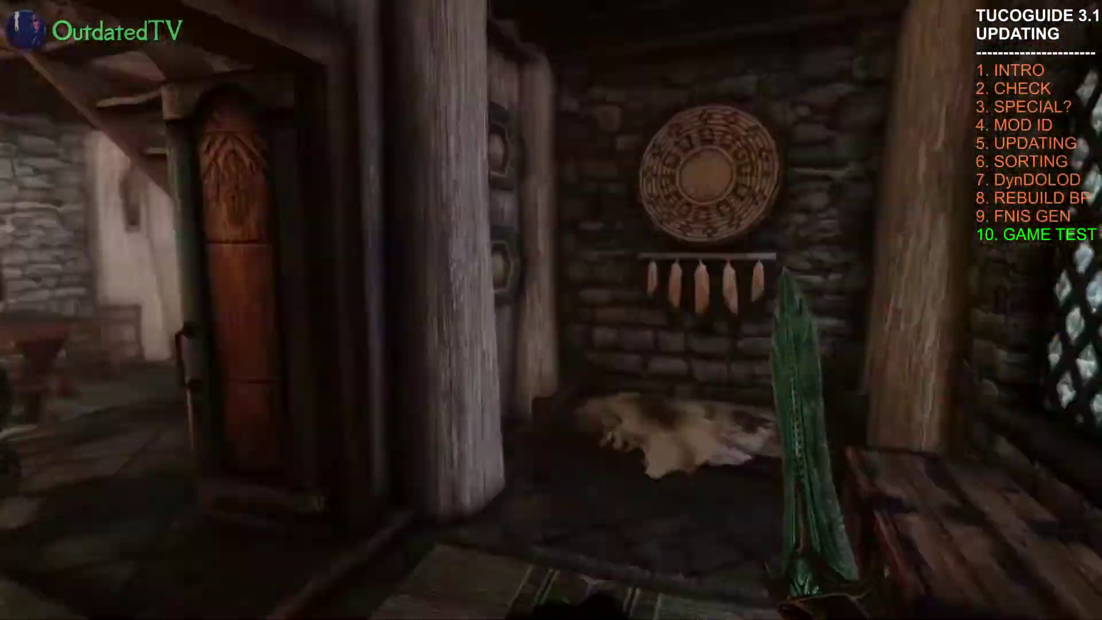
key("w")
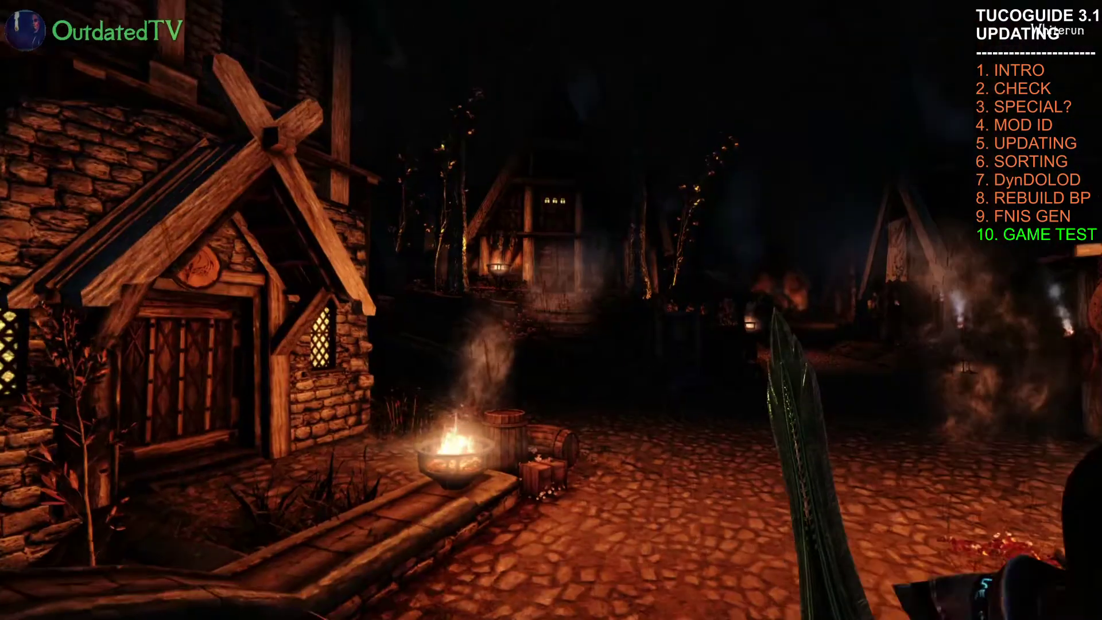
key("w")
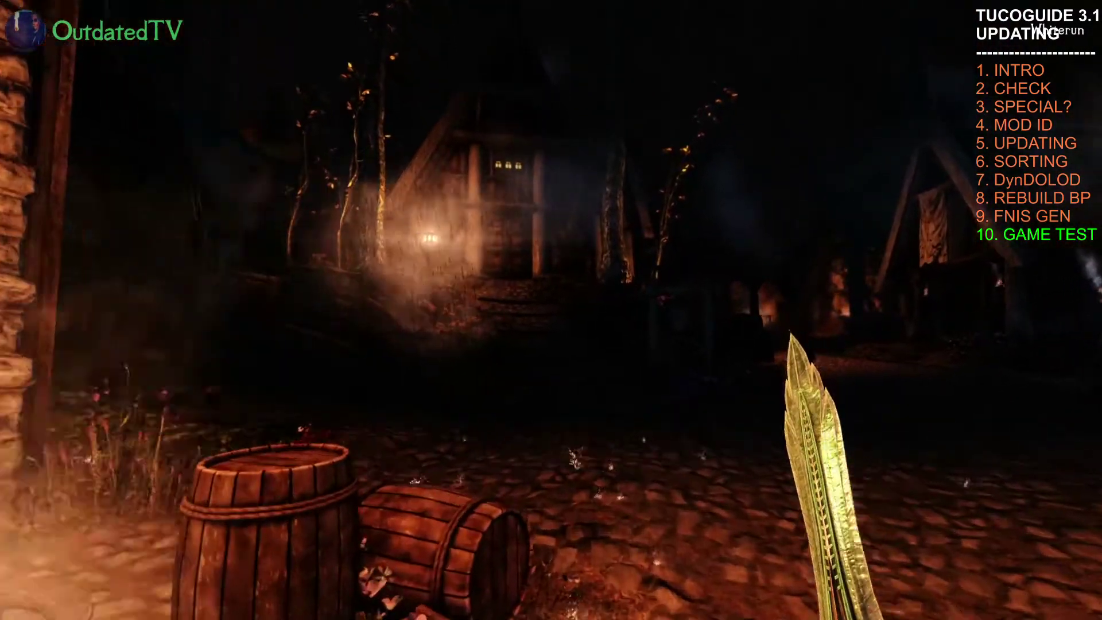
key("alt")
key("w")
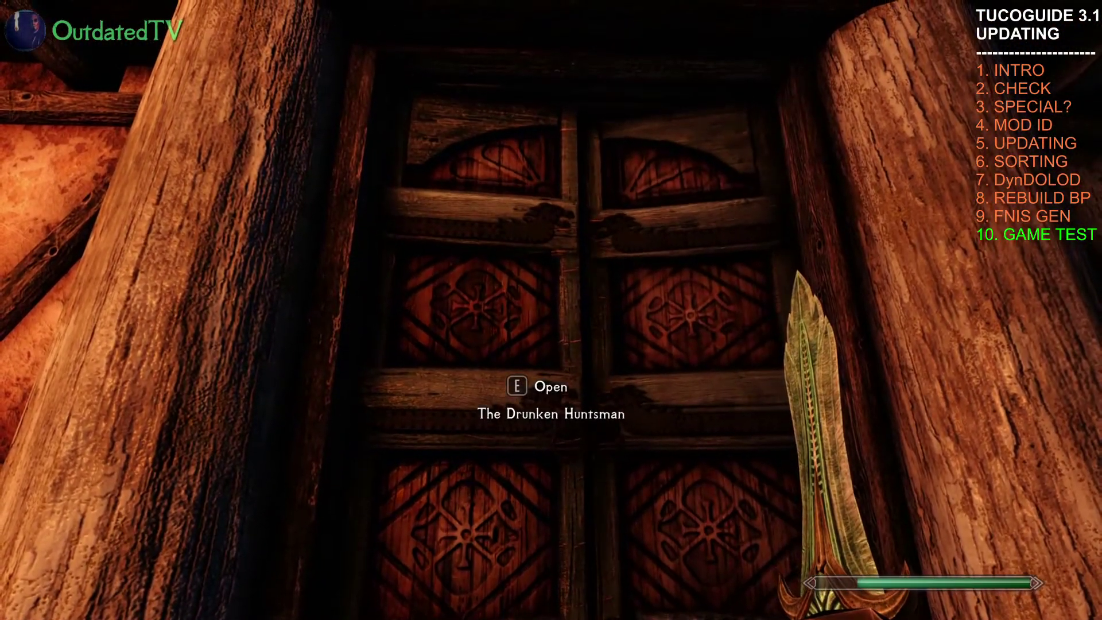
key("e")
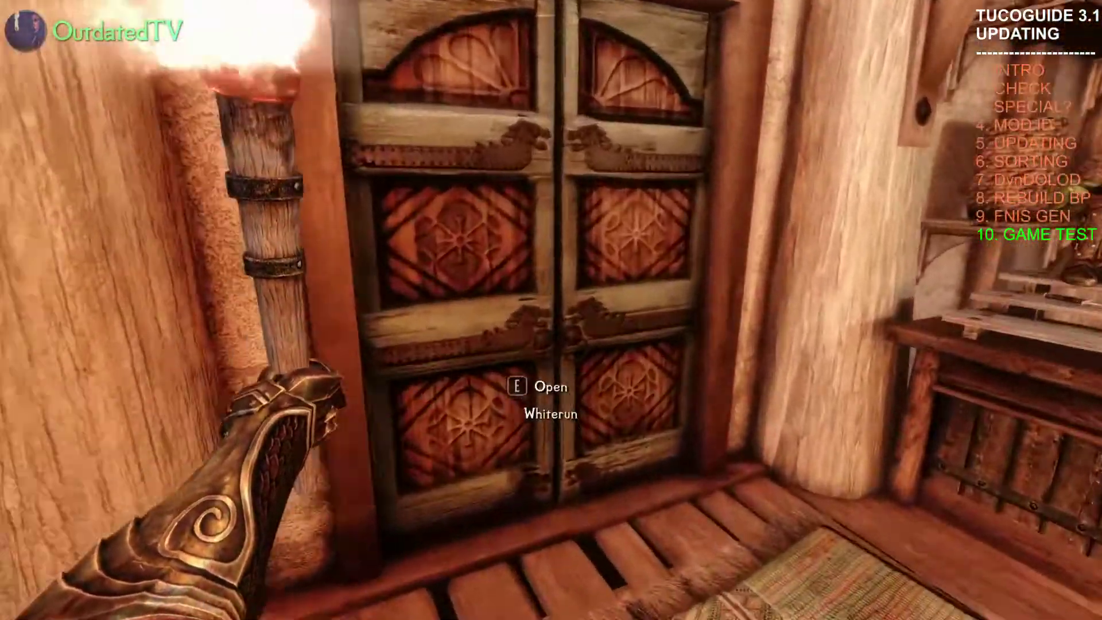
key("w")
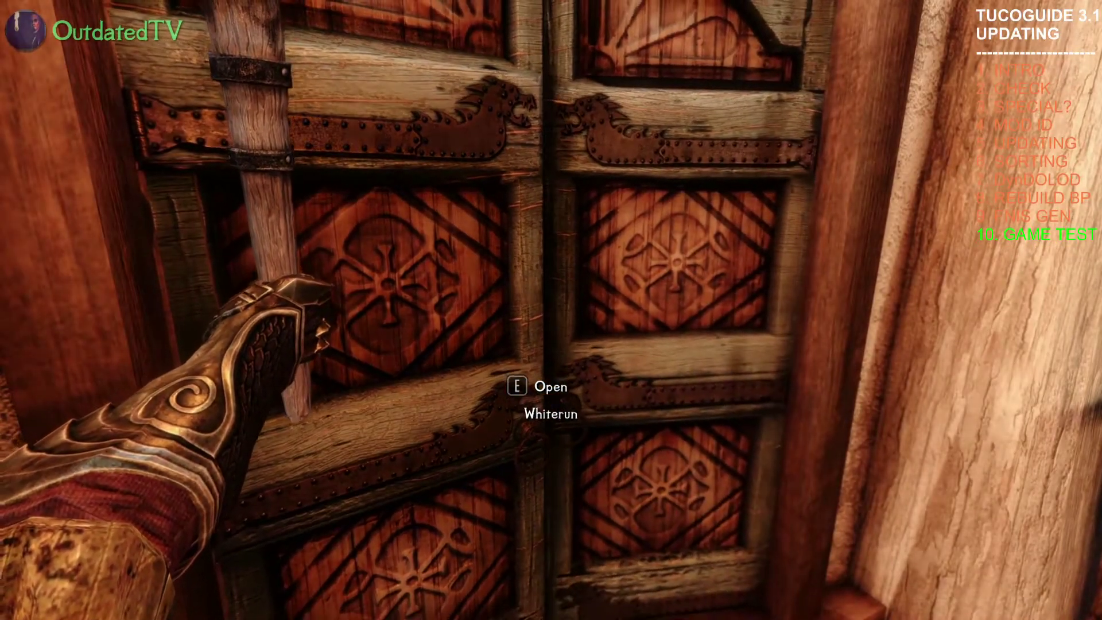
key("e")
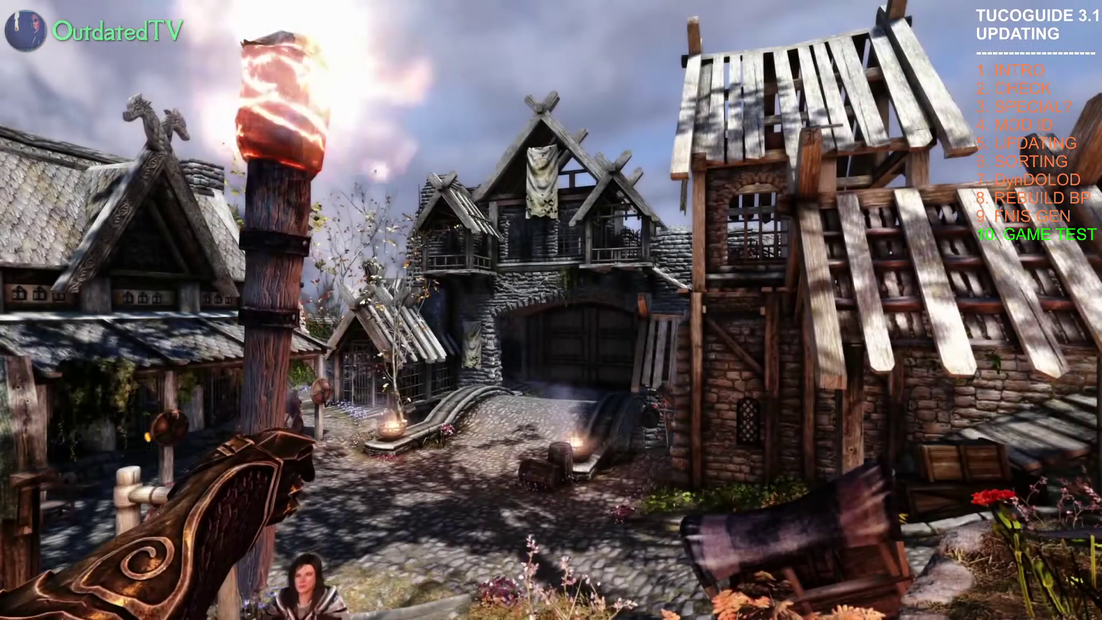
key("w")
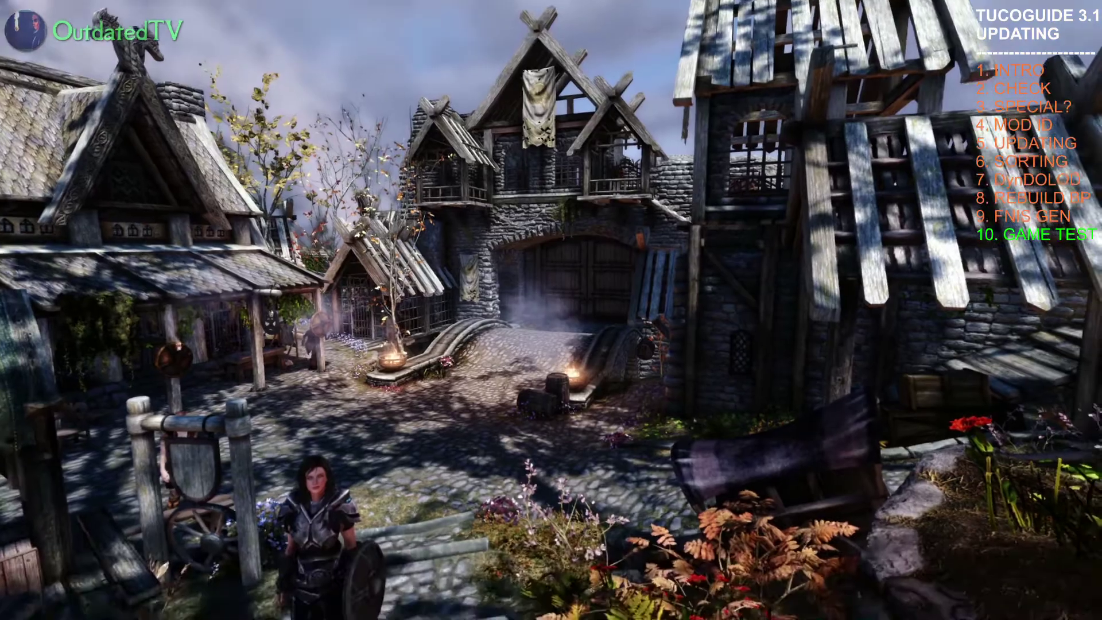
key("w")
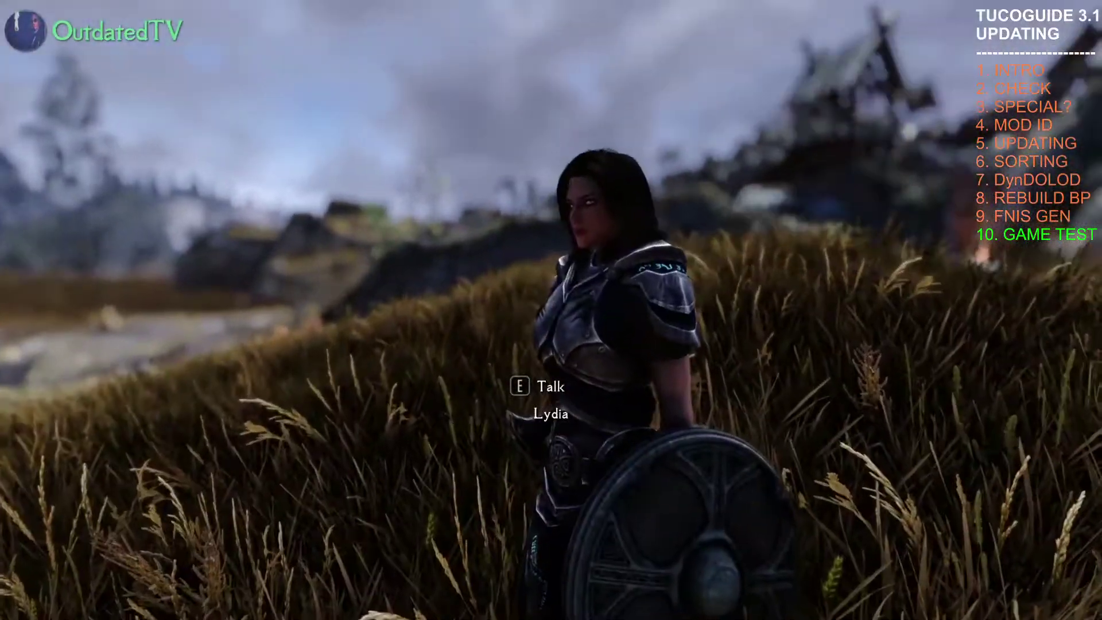
key("e")
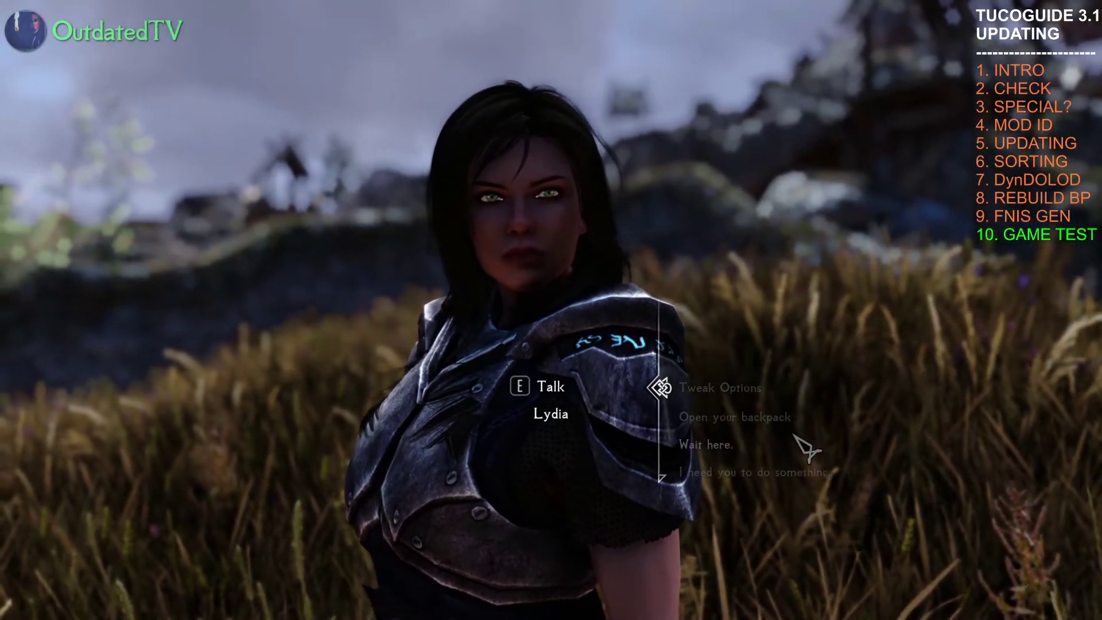
key("Tab")
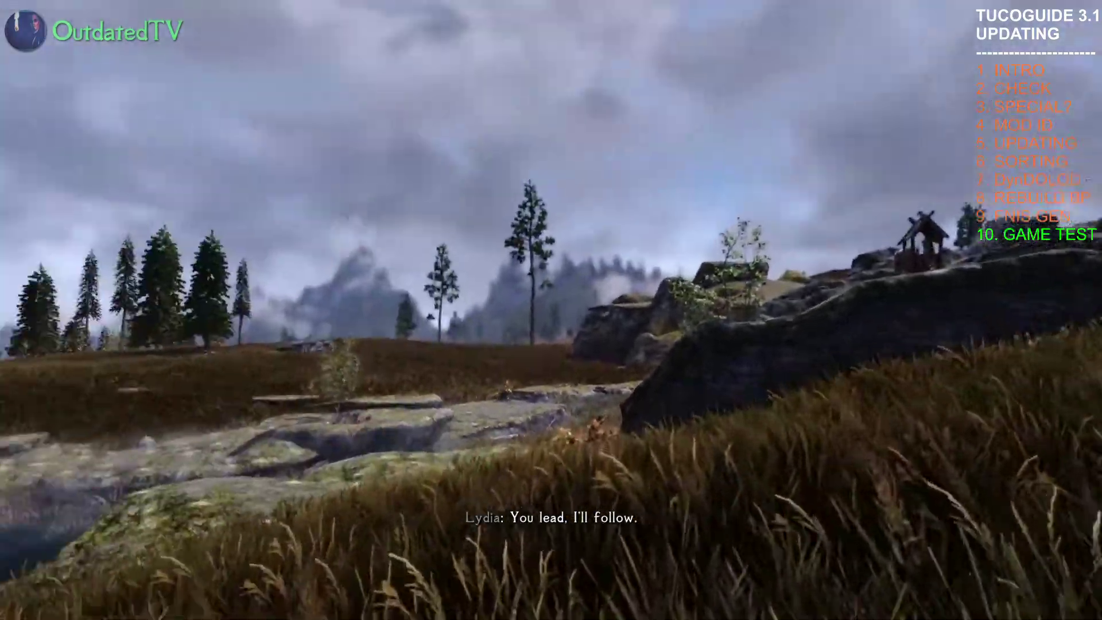
key("w")
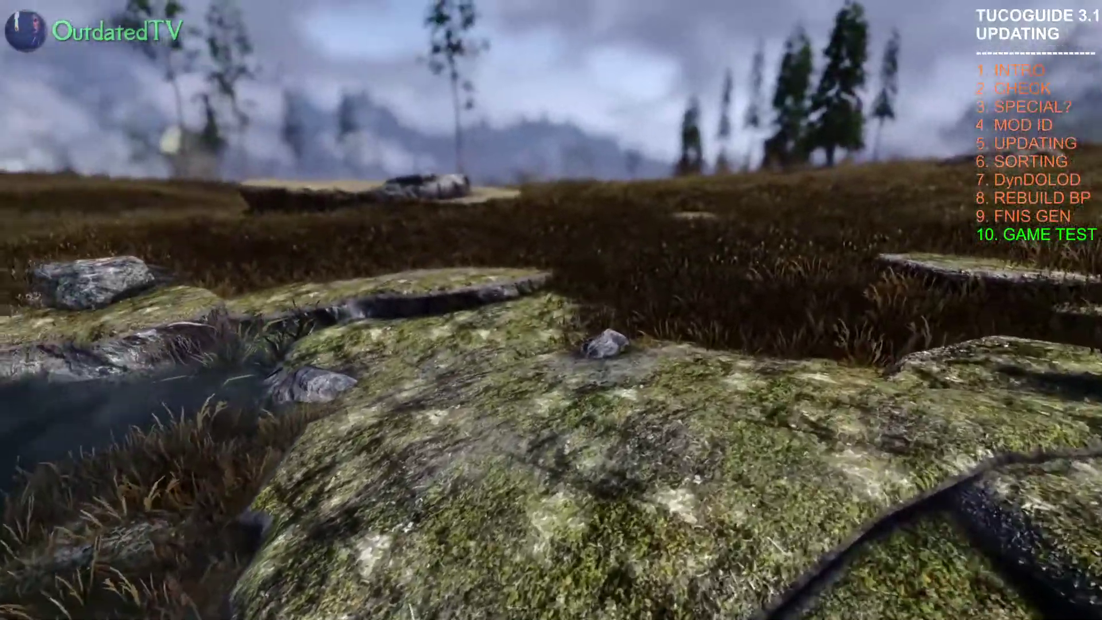
key("w")
key("w")
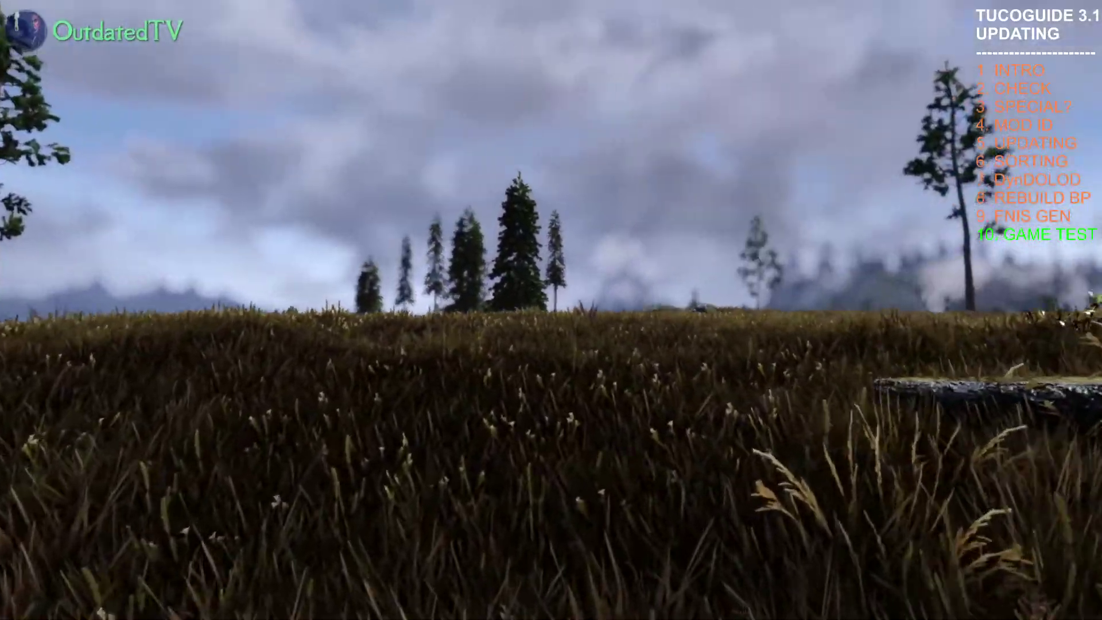
key("w")
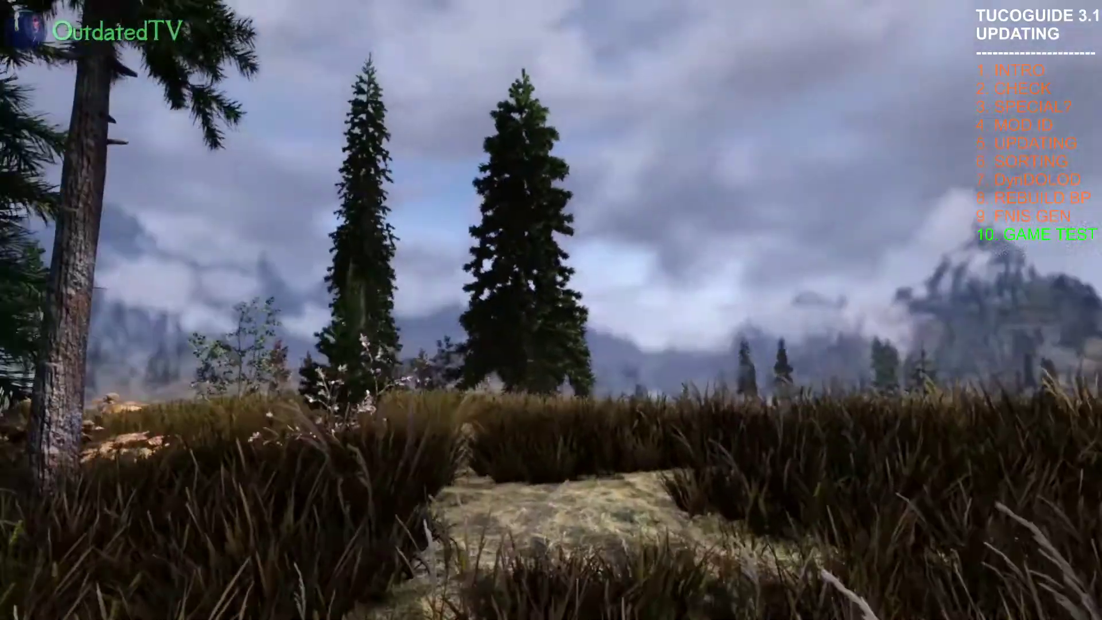
key("w")
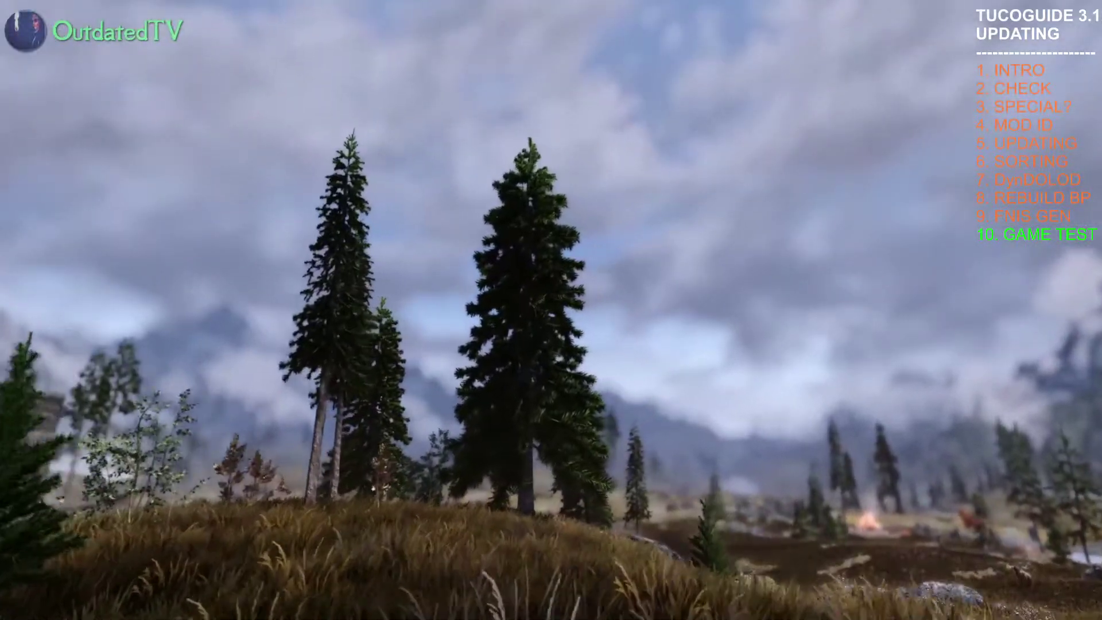
key("w")
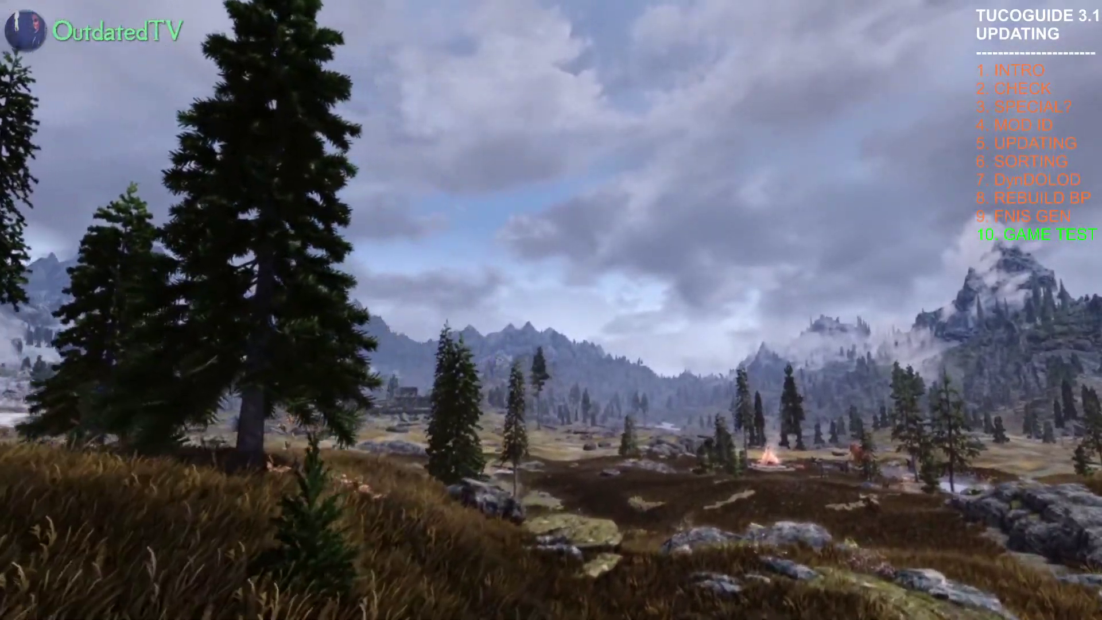
key("w")
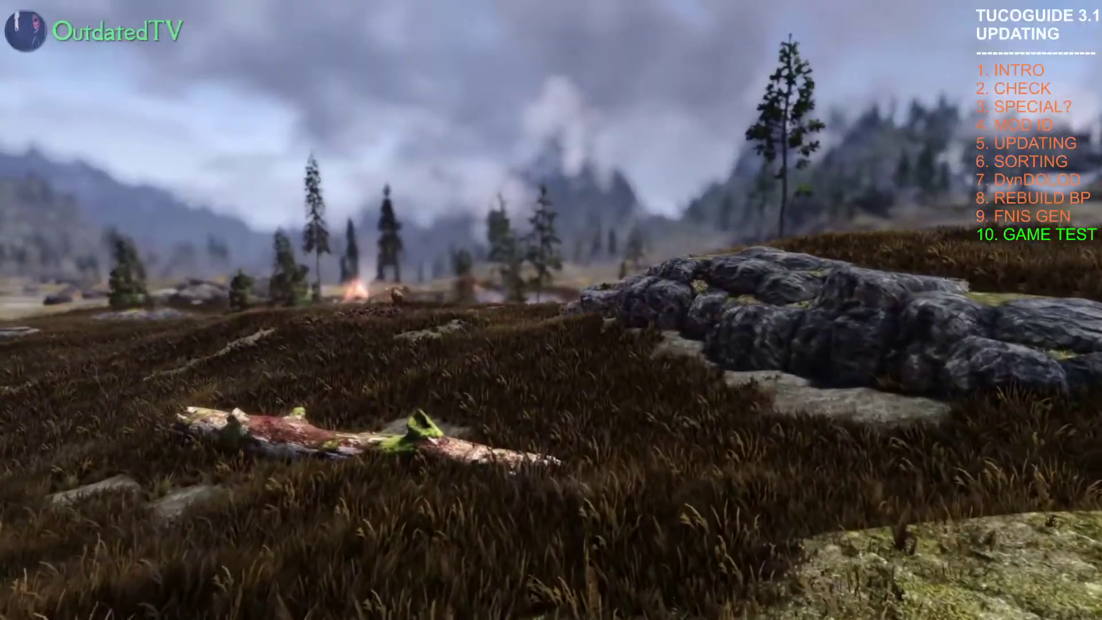
key("w")
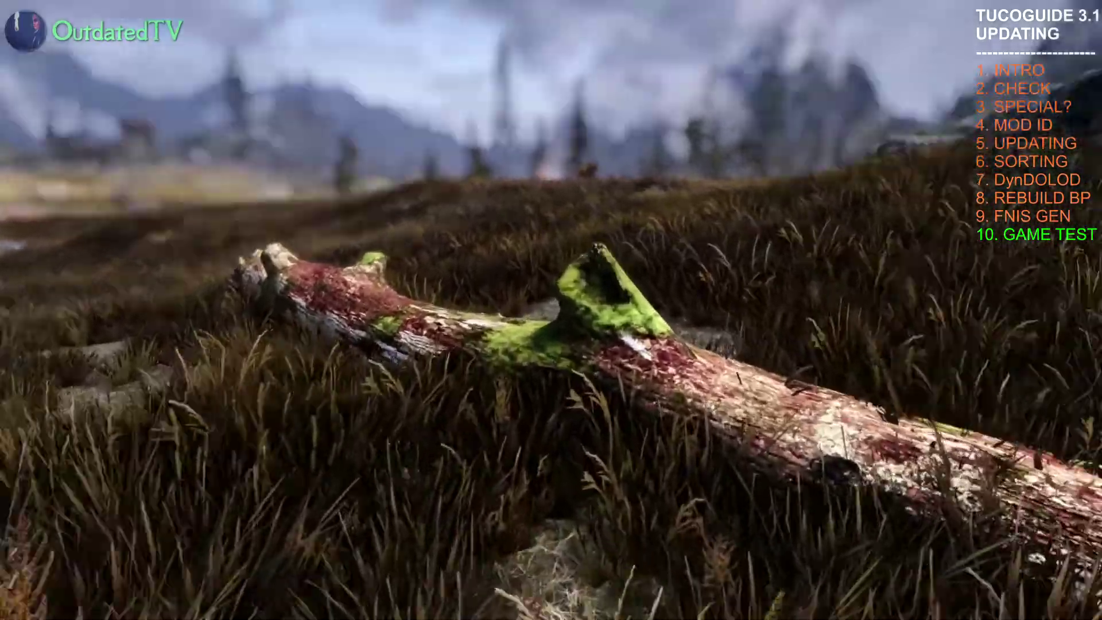